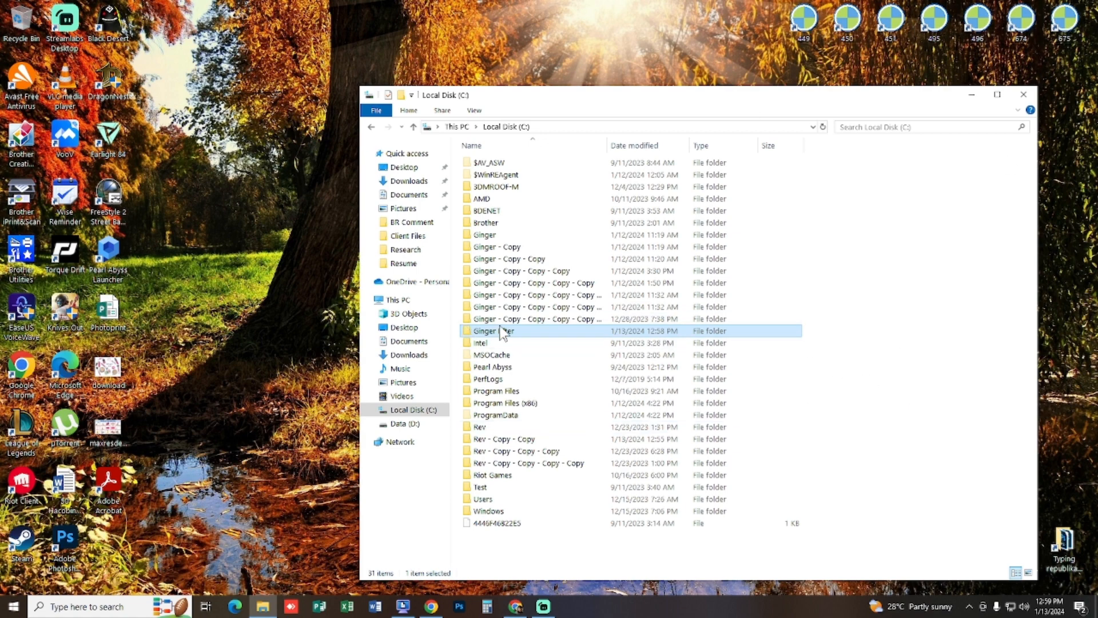
Open the Ginger Filter folder on Local Disk (C:) and permanently delete its user and LOG folders.
click(866, 406)
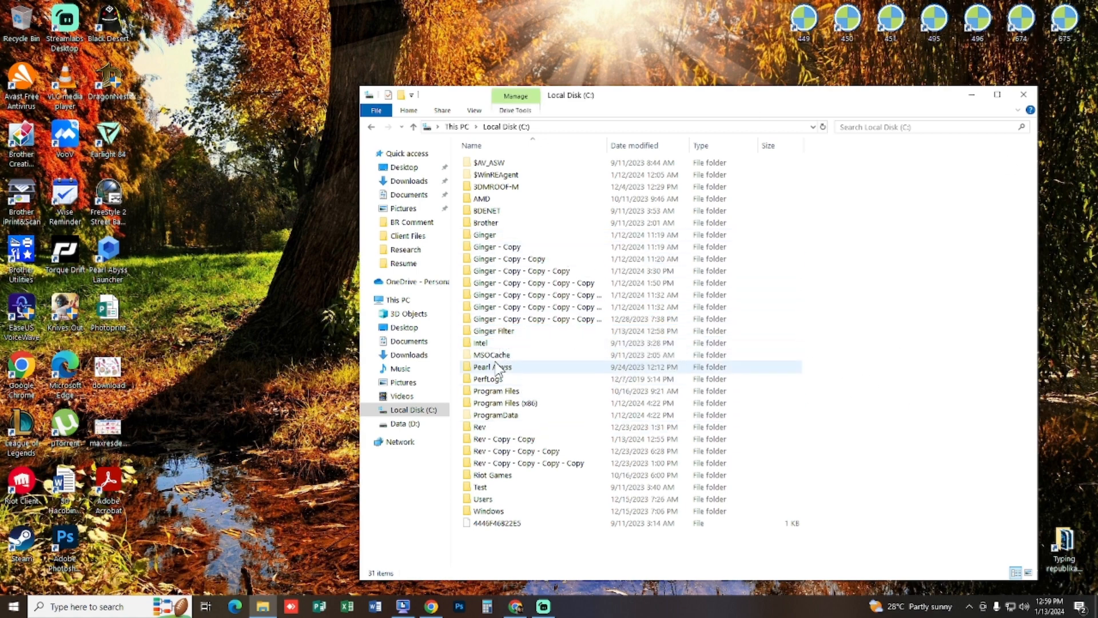
click(504, 332)
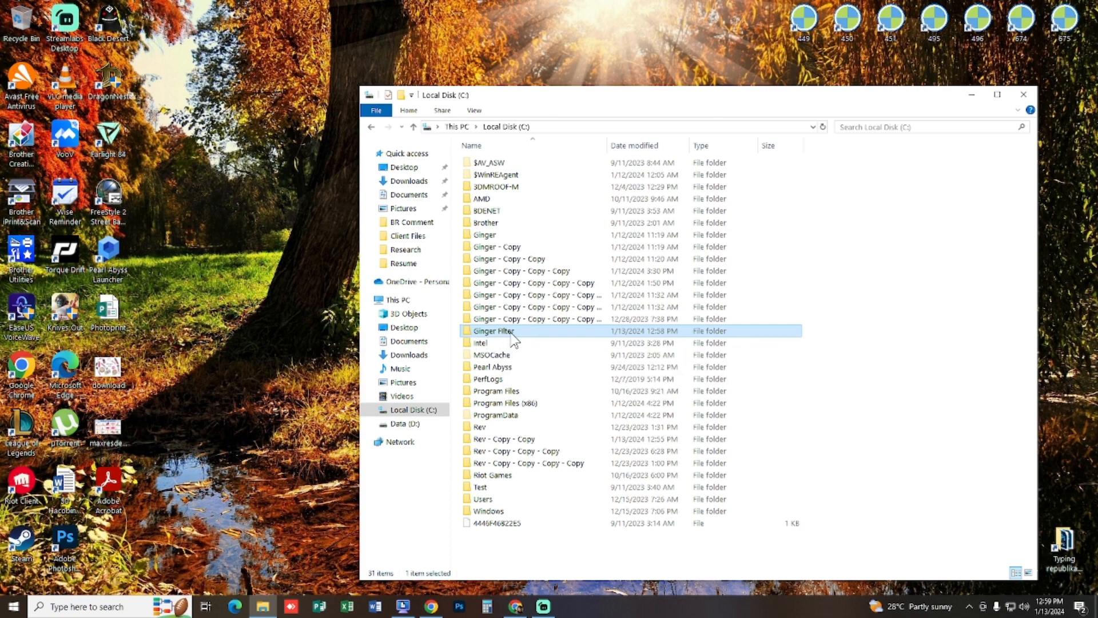
click(736, 356)
click(514, 329)
click(853, 392)
click(508, 337)
double_click(506, 332)
click(489, 308)
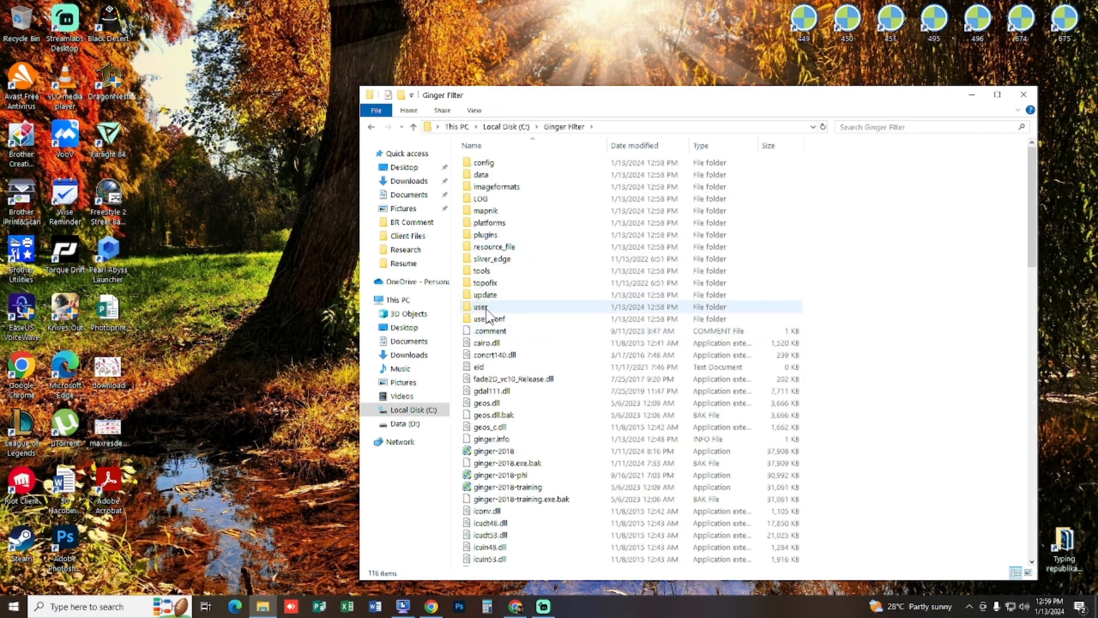
ctrl+click(494, 200)
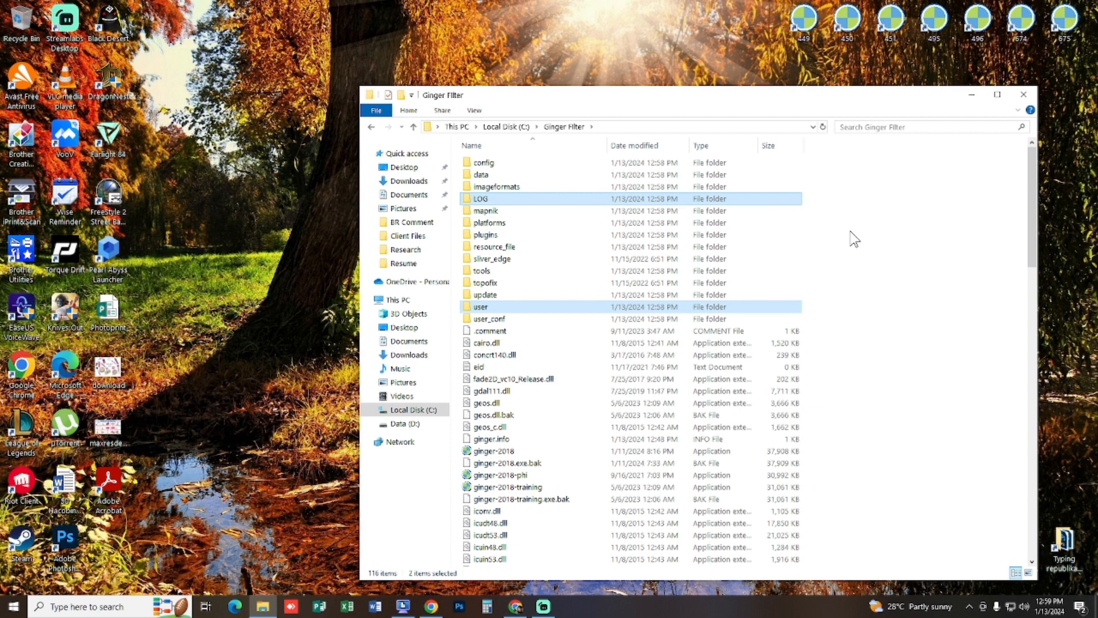
key(shift+Delete)
key(Return)
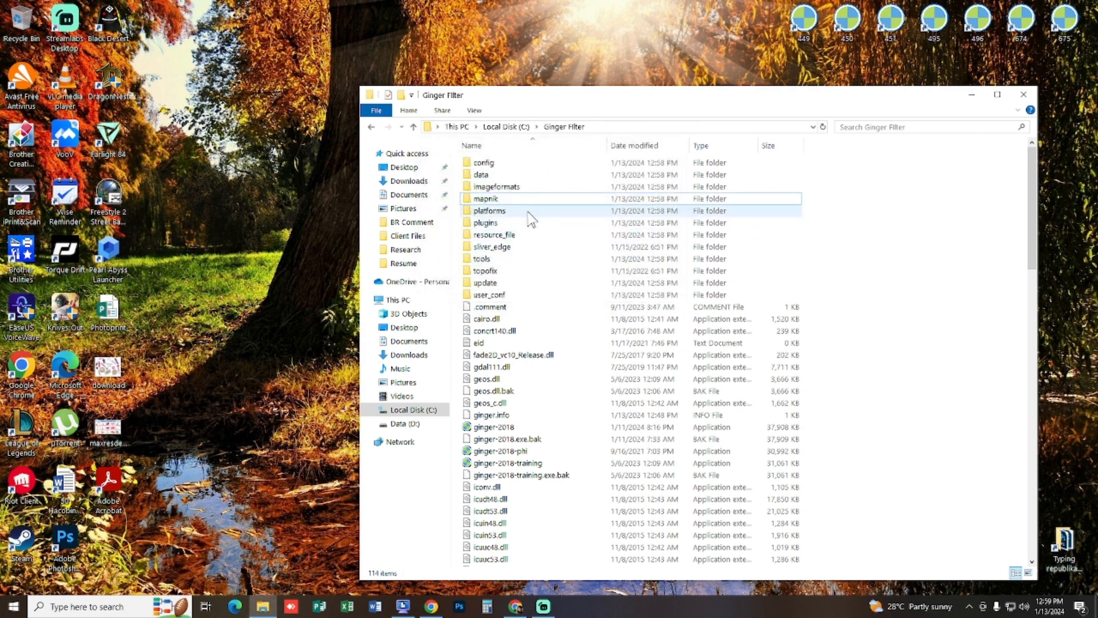
Permanently delete the user_info.dat file from the config folder inside Ginger Filter.
double_click(509, 166)
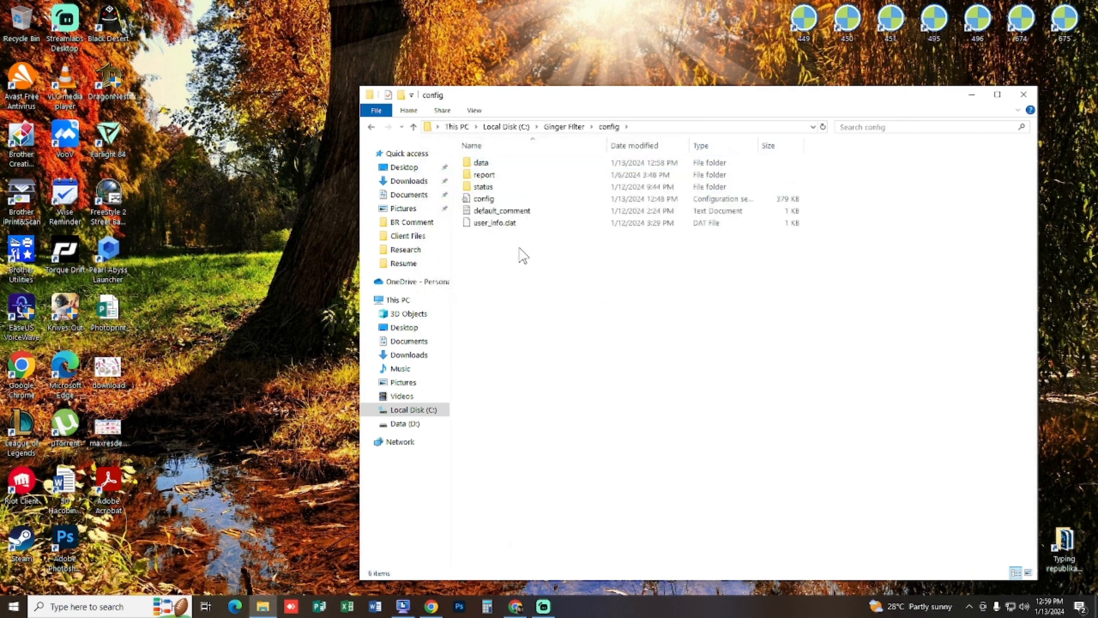
click(507, 224)
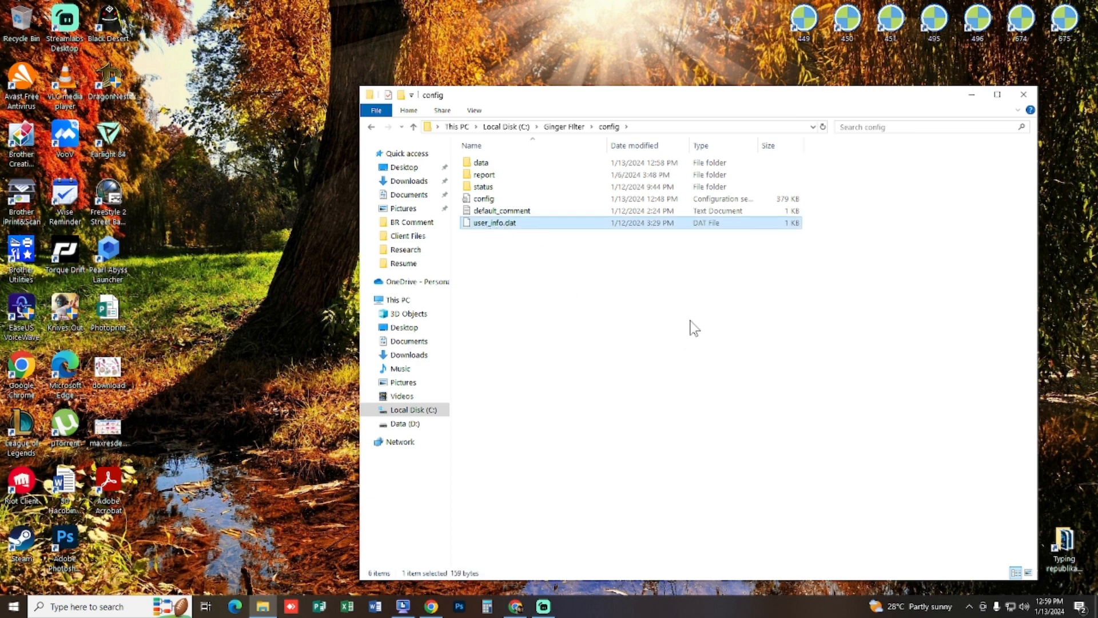
key(shift+Delete)
key(Return)
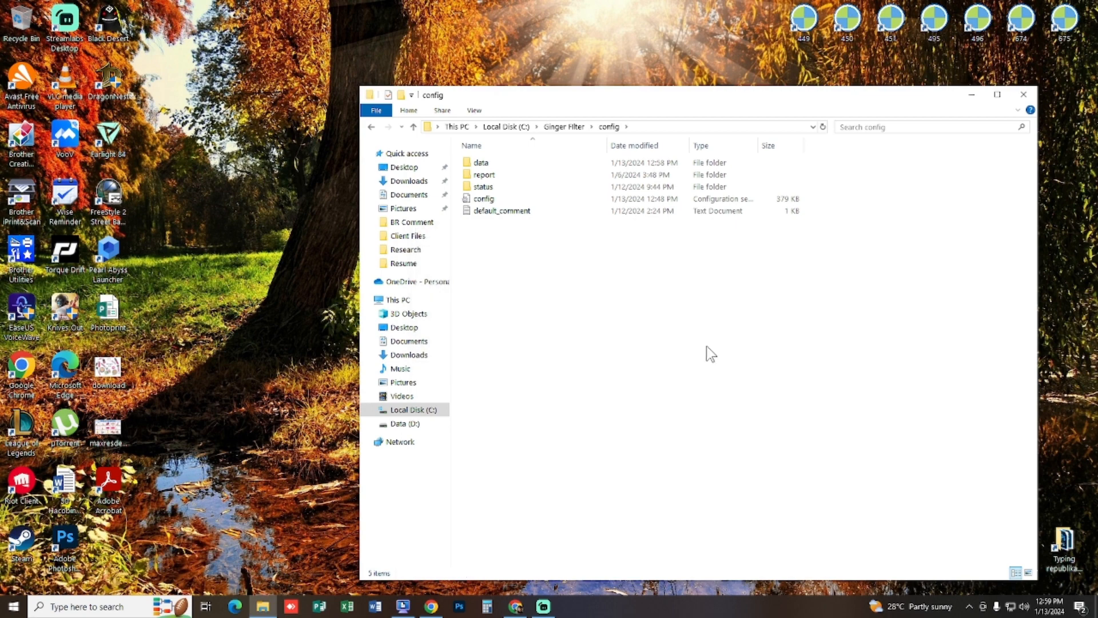
Return to Local Disk (C:) and duplicate the Ginger Filter folder there.
click(564, 126)
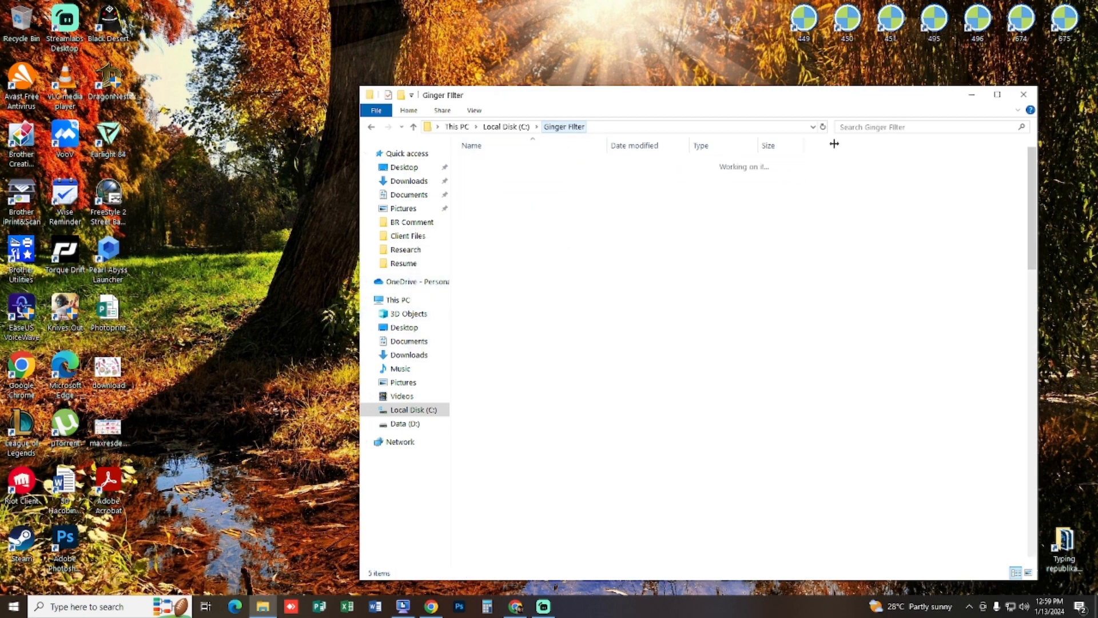
click(509, 126)
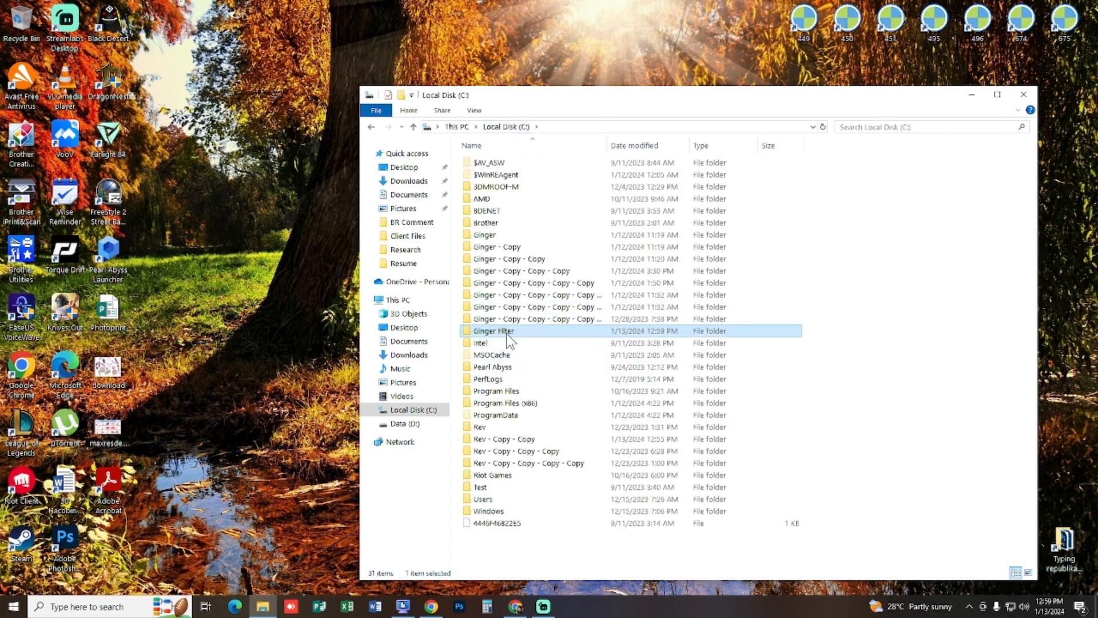
mouse_move(514, 337)
key(ctrl+v)
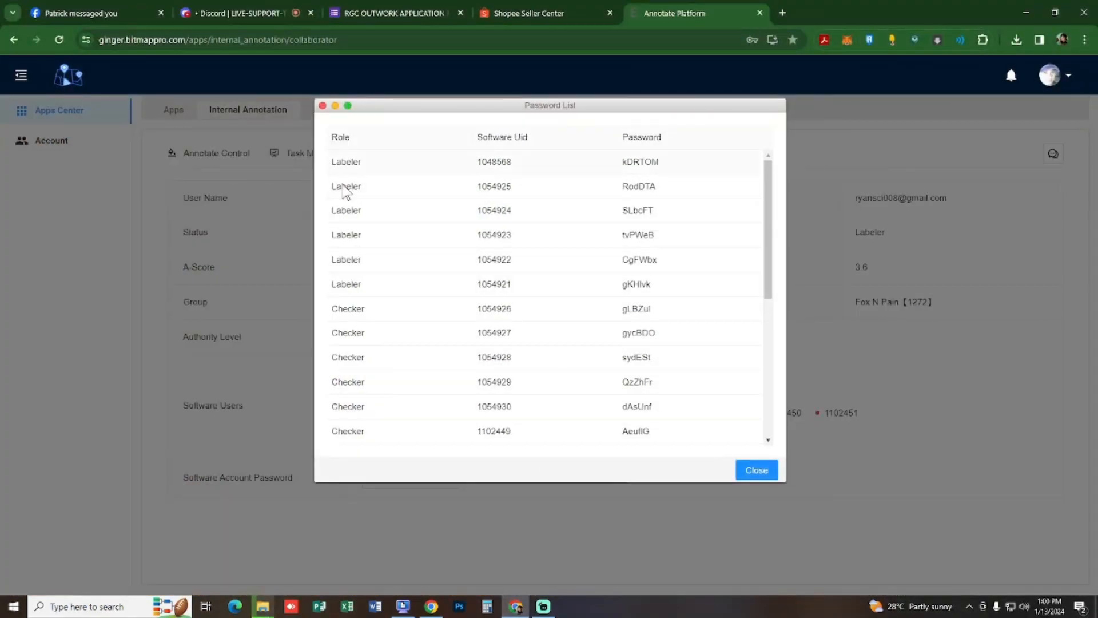
click(1023, 13)
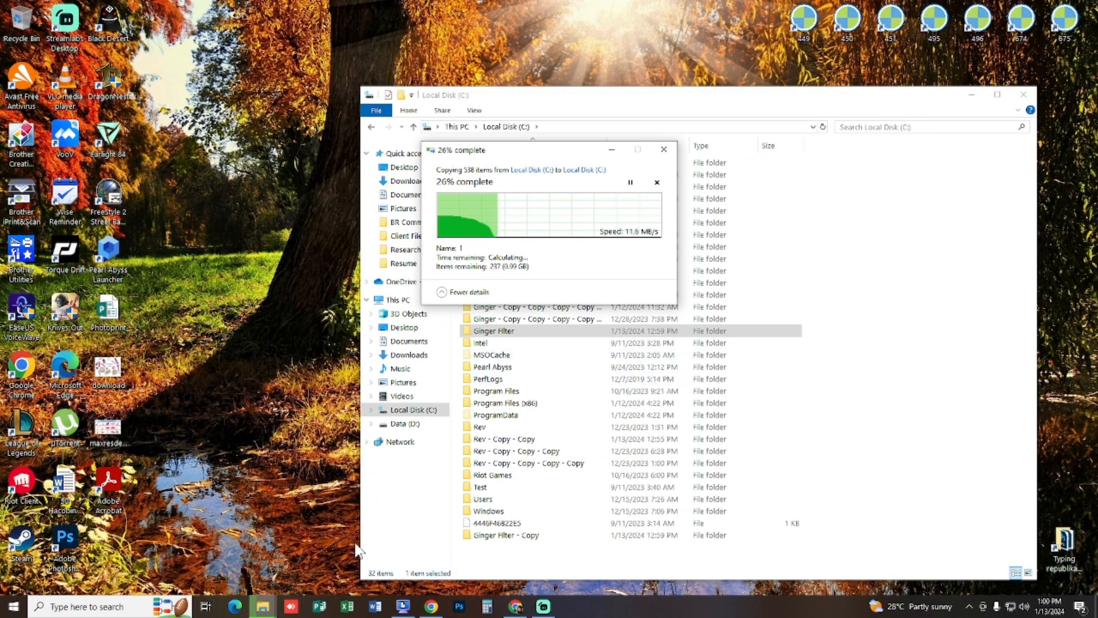
Duplicate the Ginger Filter - Copy folder on Local Disk (C:) and refresh the folder listing.
click(558, 331)
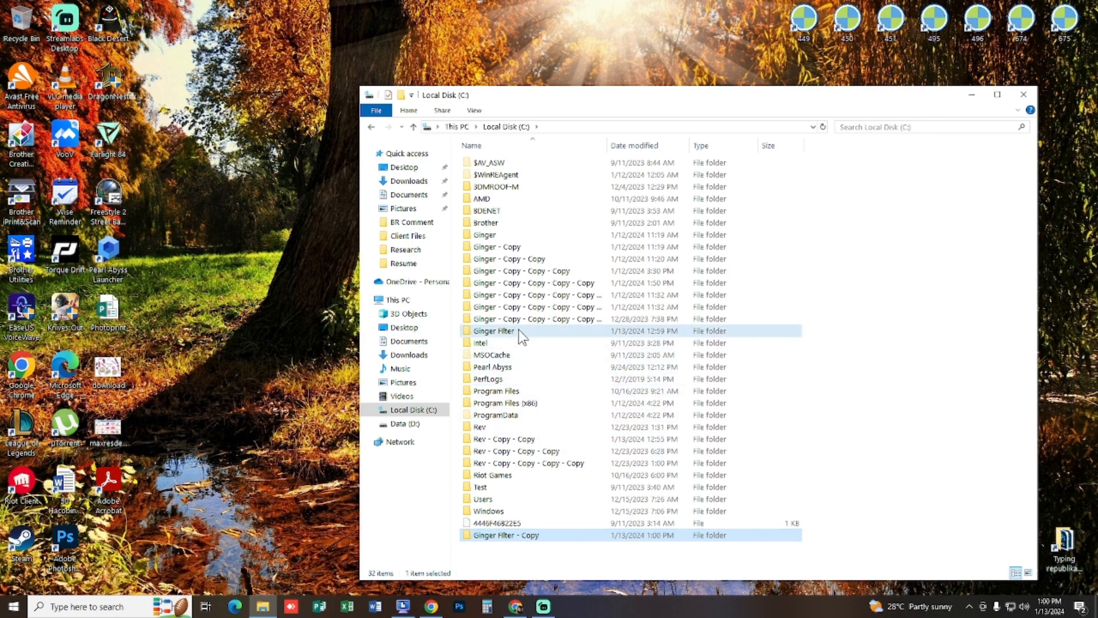
click(594, 333)
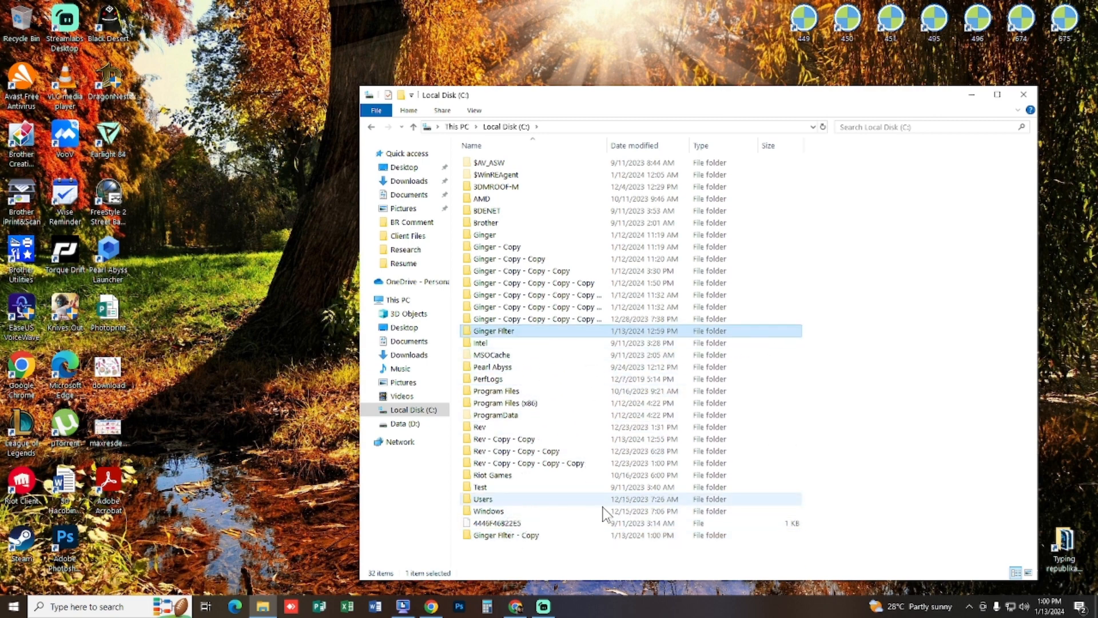
click(600, 534)
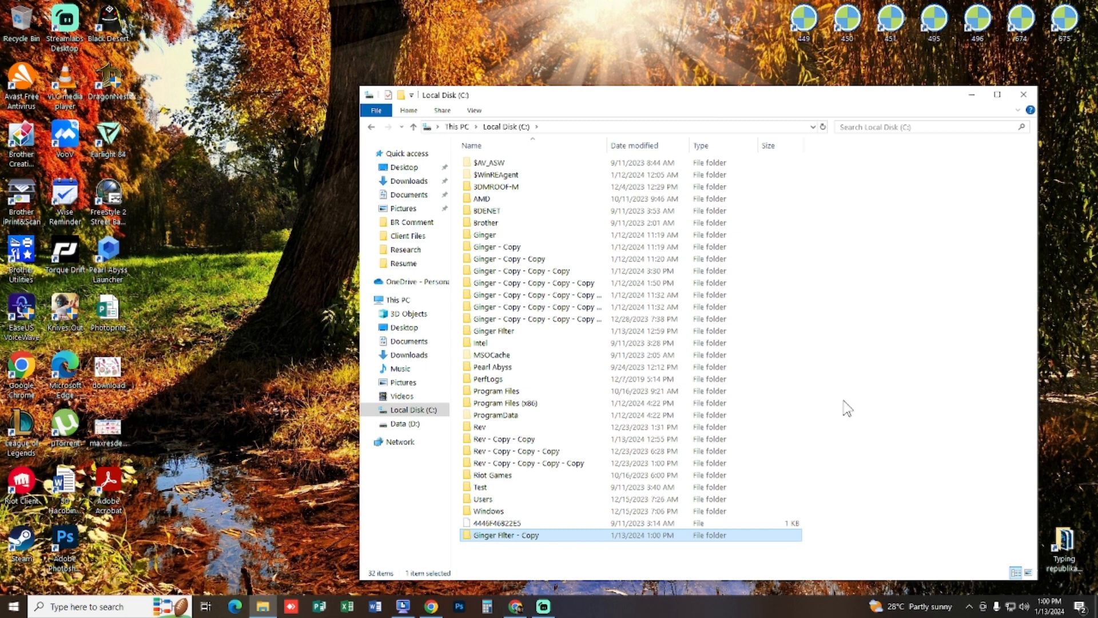
key(ctrl+v)
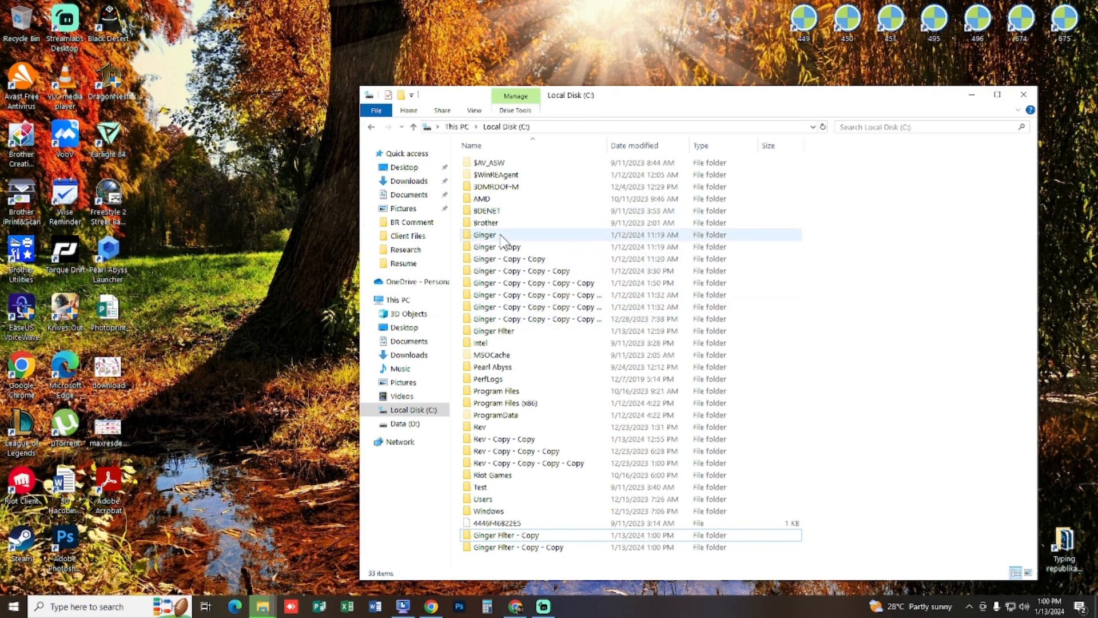
key(Down)
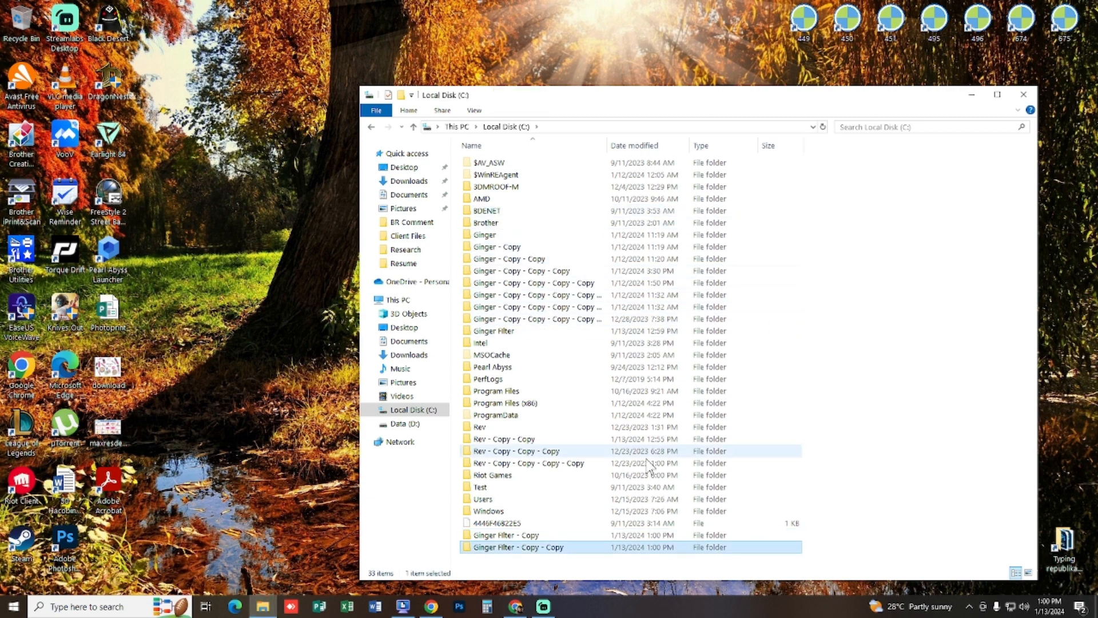
click(863, 431)
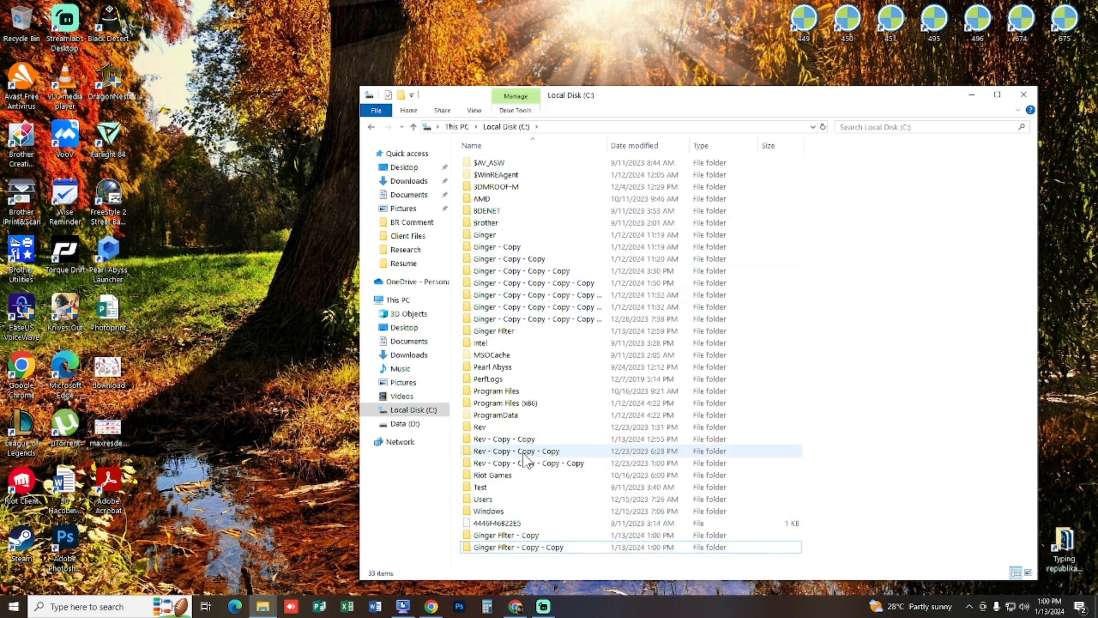
right_click(845, 389)
click(878, 439)
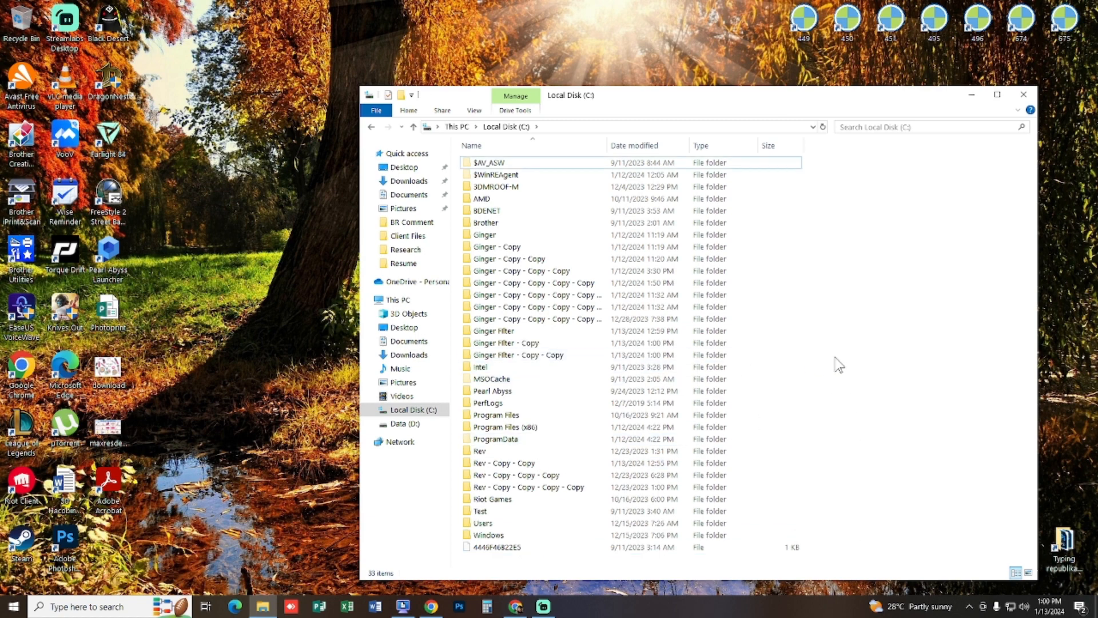
click(503, 331)
click(507, 343)
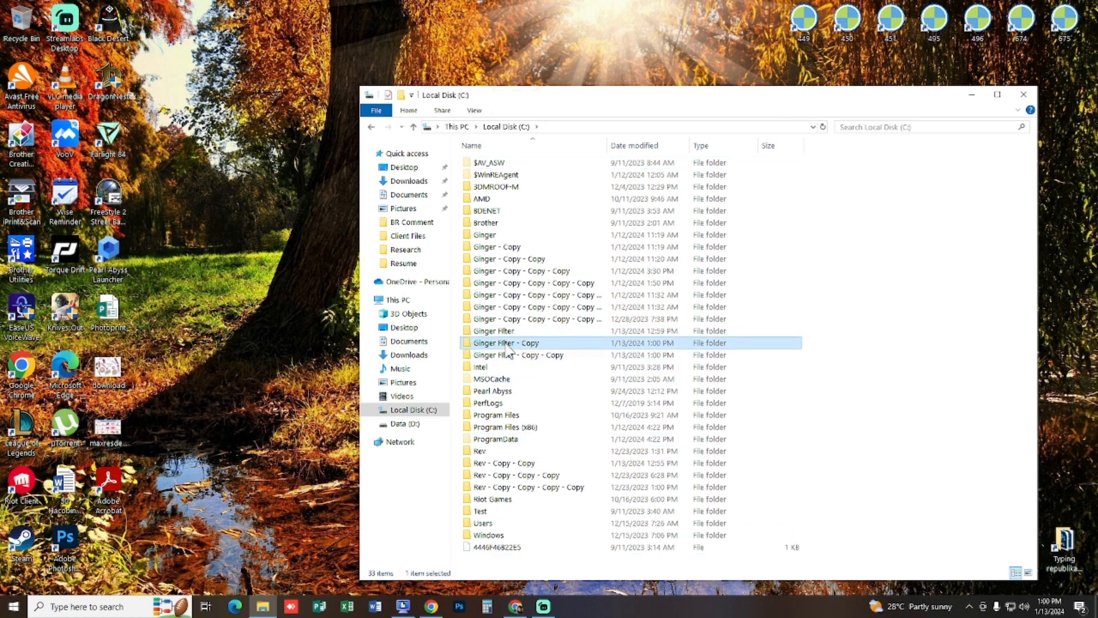
click(808, 25)
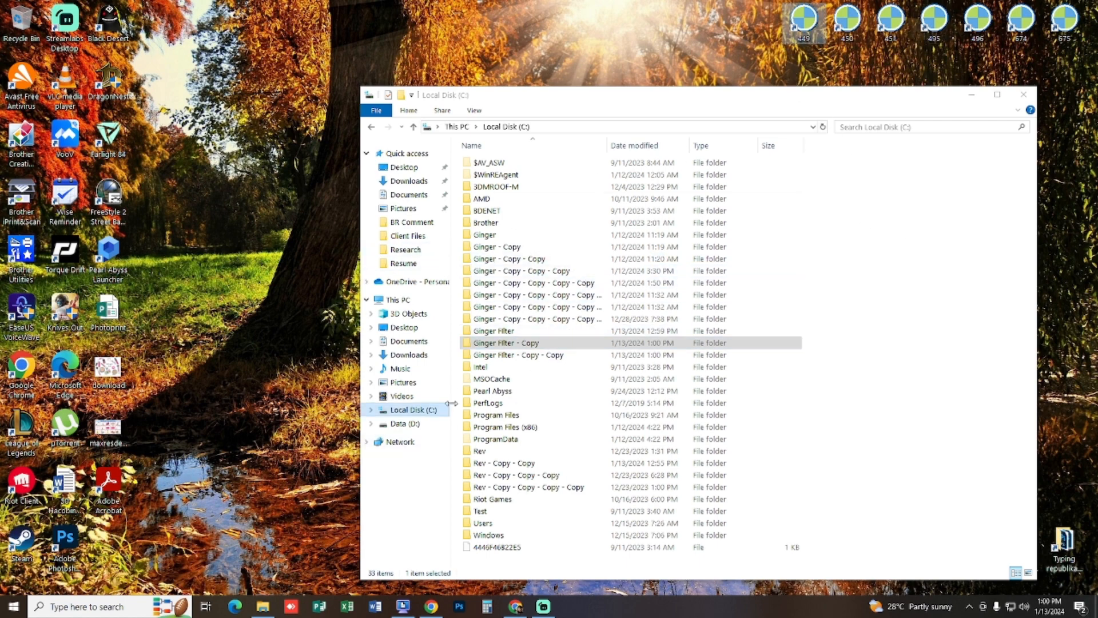
click(506, 343)
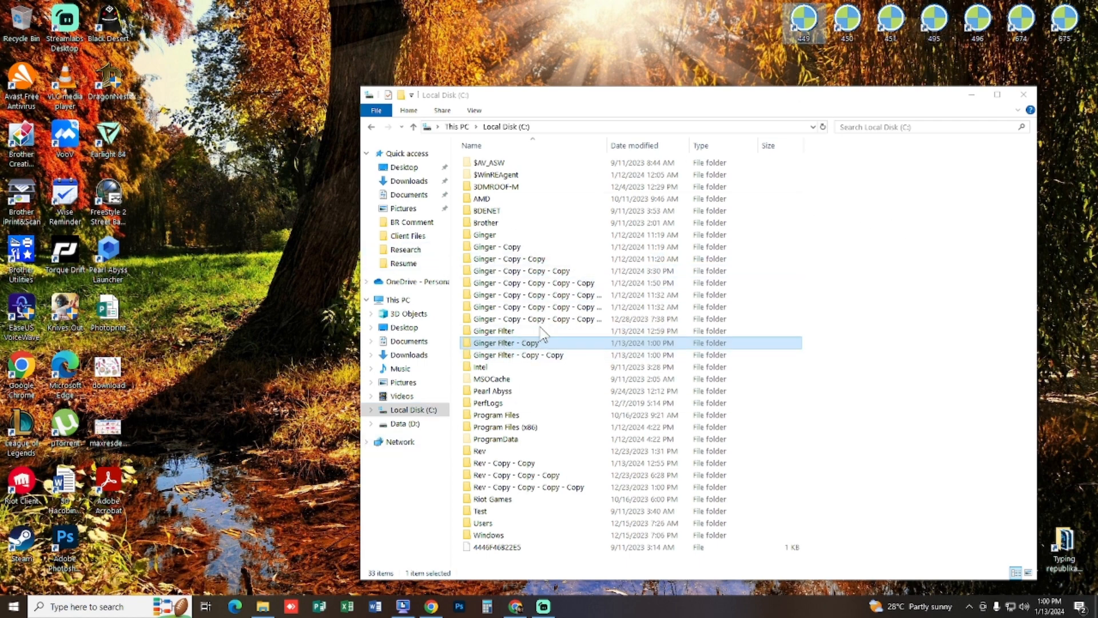
click(887, 233)
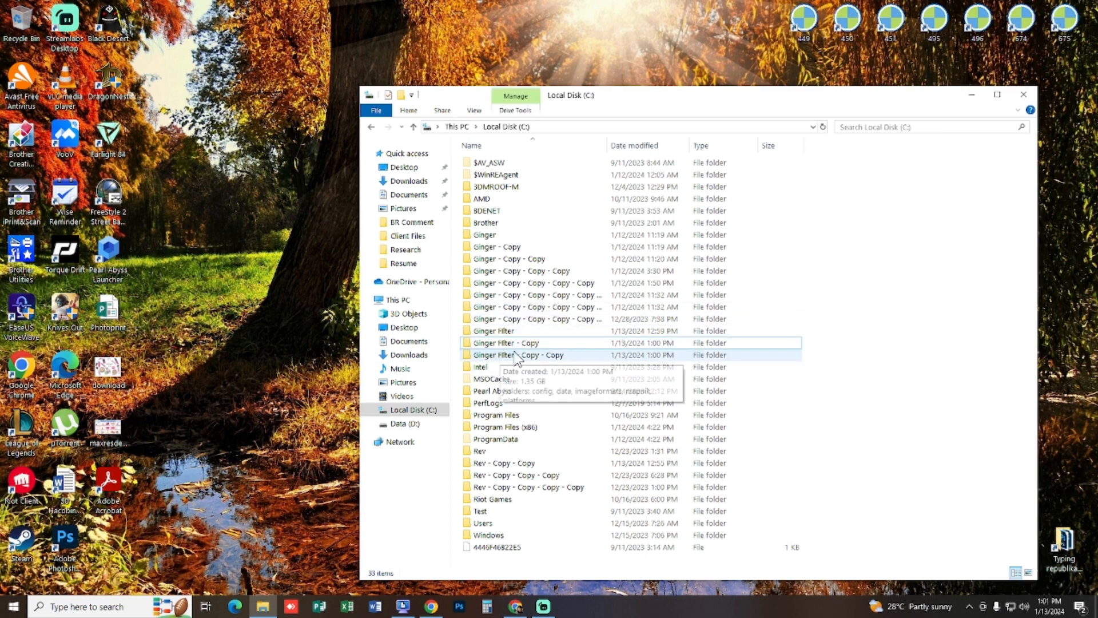
Create a desktop shortcut for the ginger-2018 application in the original Ginger Filter folder.
click(502, 332)
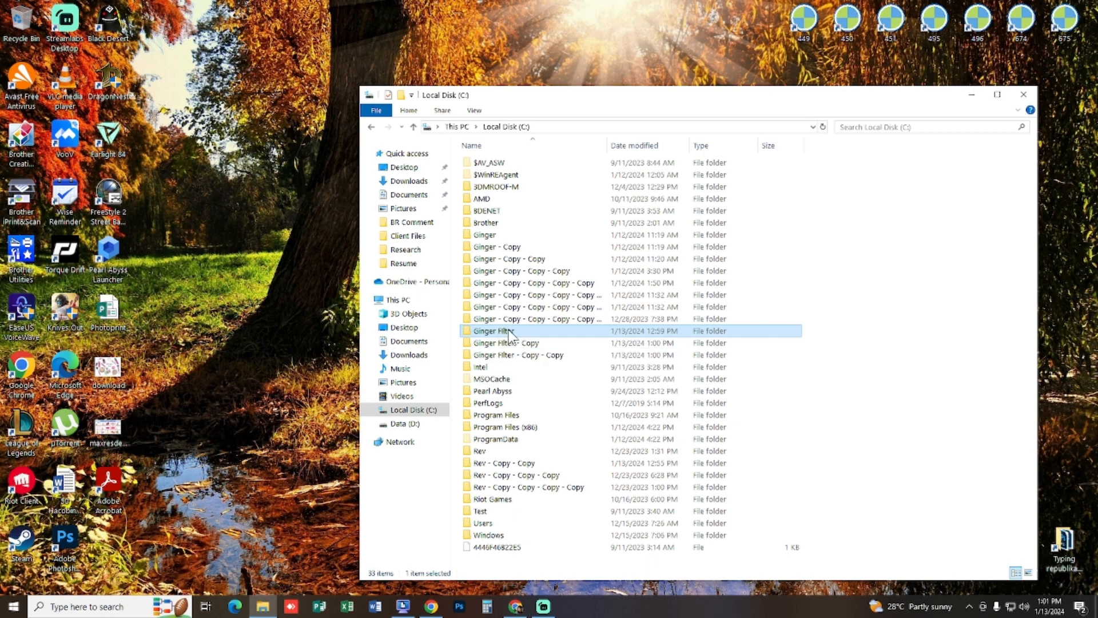
double_click(509, 332)
scroll(540, 257, down, 1)
click(502, 393)
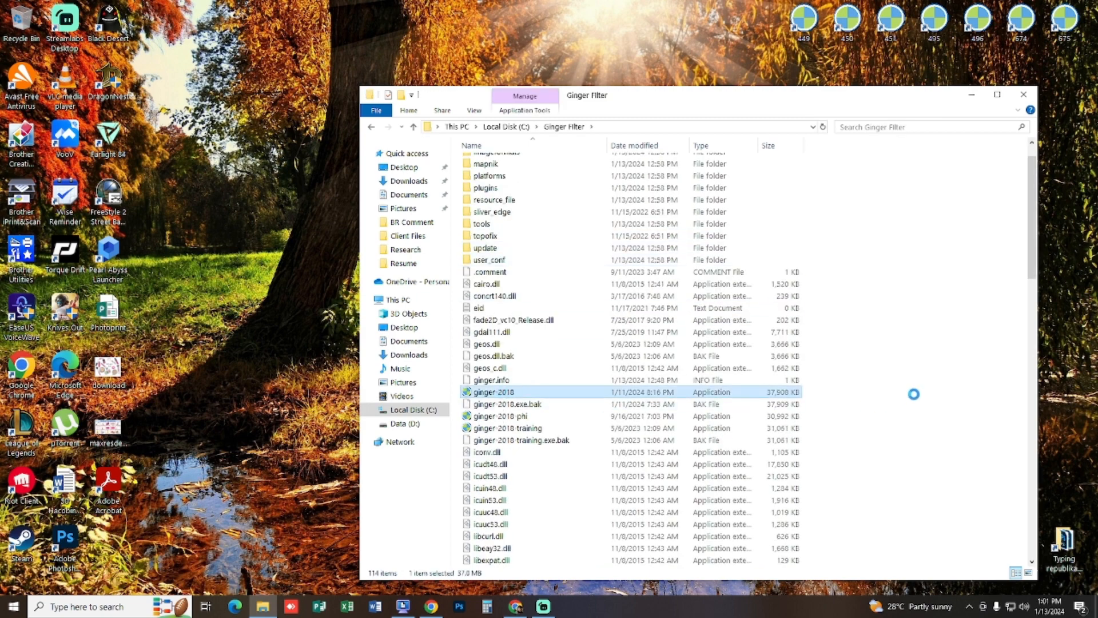
click(911, 393)
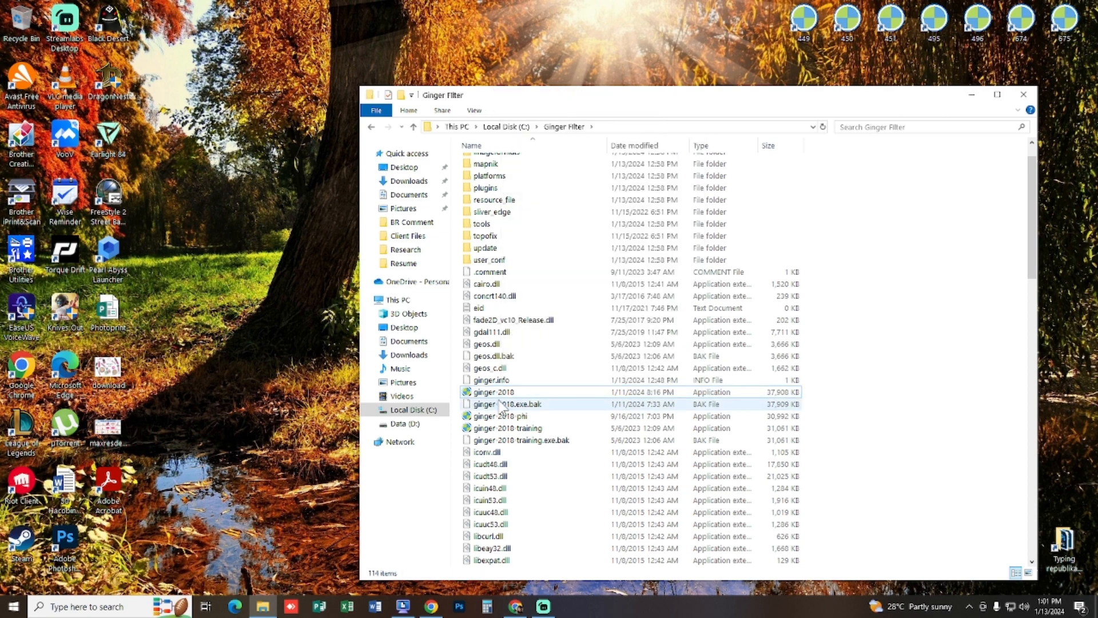
click(502, 393)
right_click(502, 394)
click(926, 392)
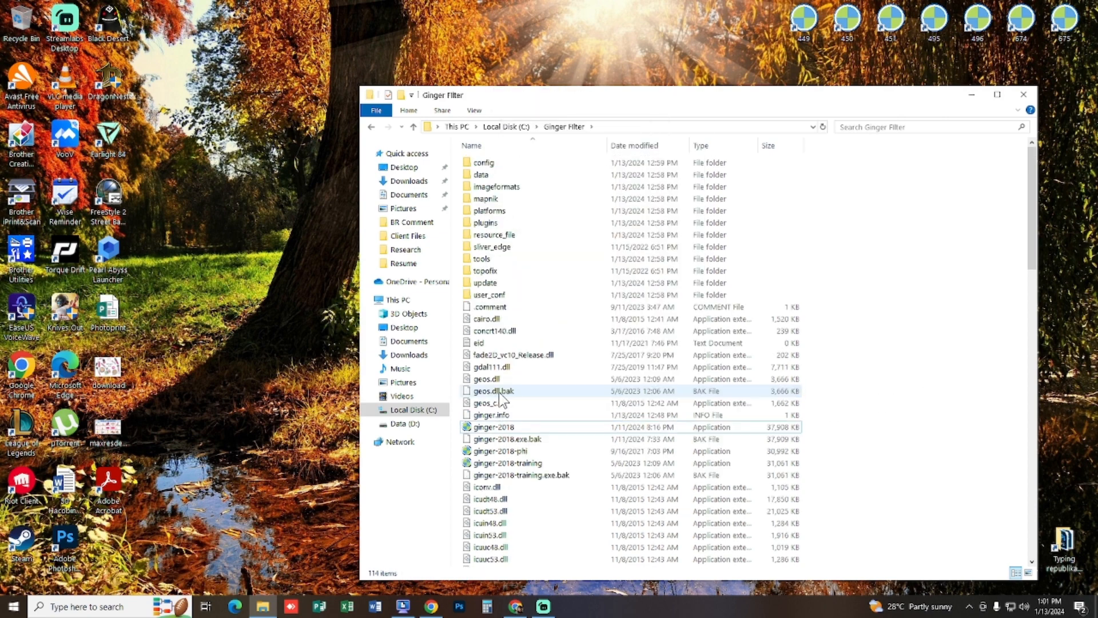
scroll(531, 240, up, 1)
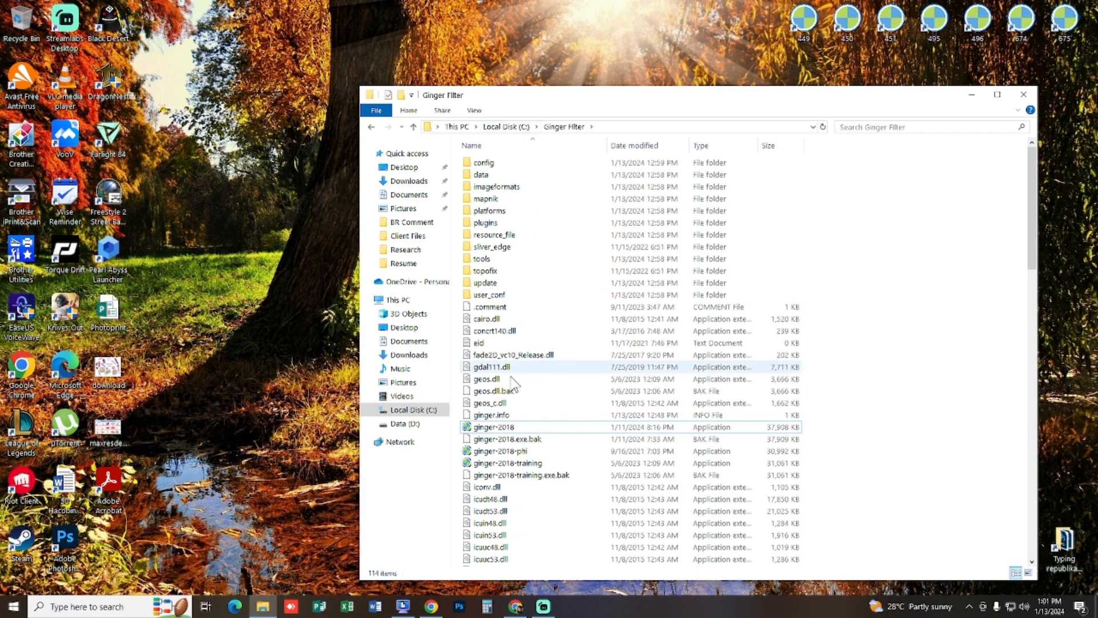
right_click(495, 428)
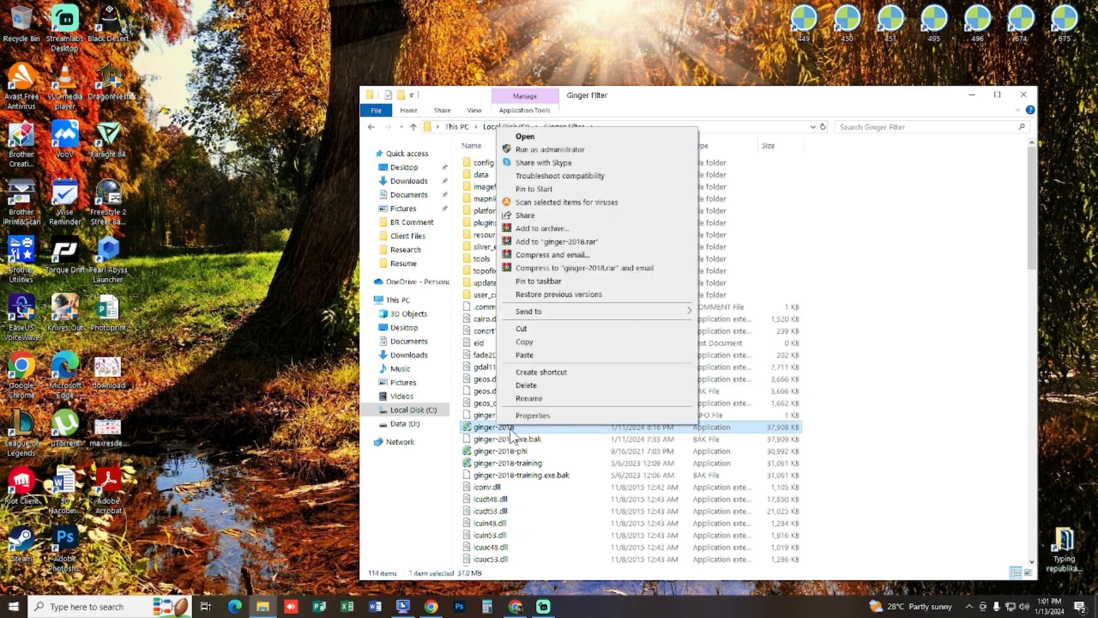
mouse_move(623, 314)
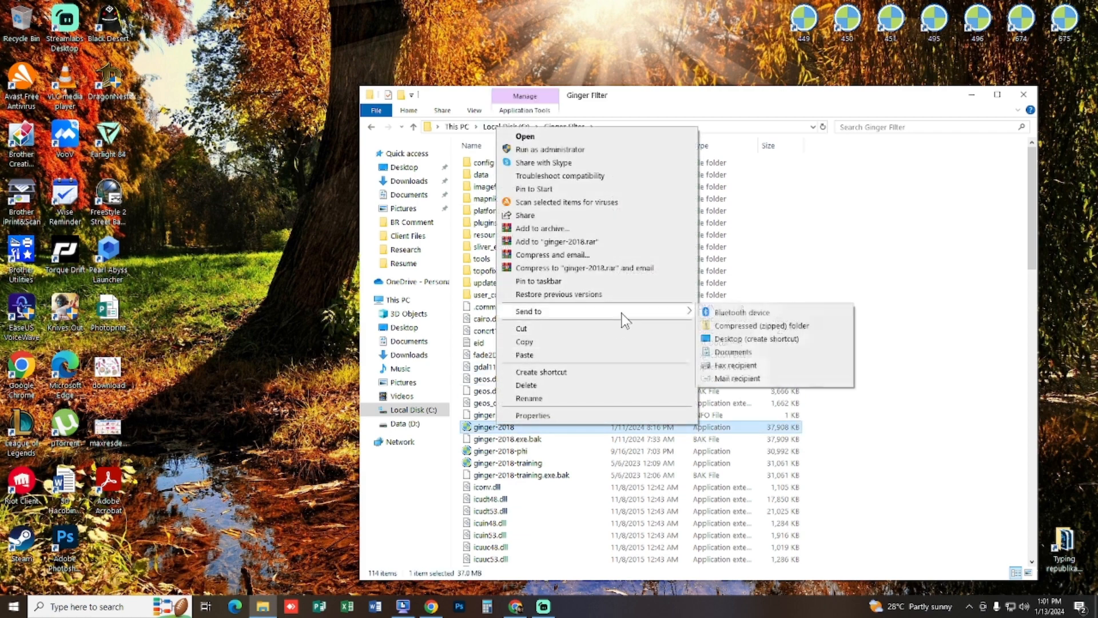
click(756, 337)
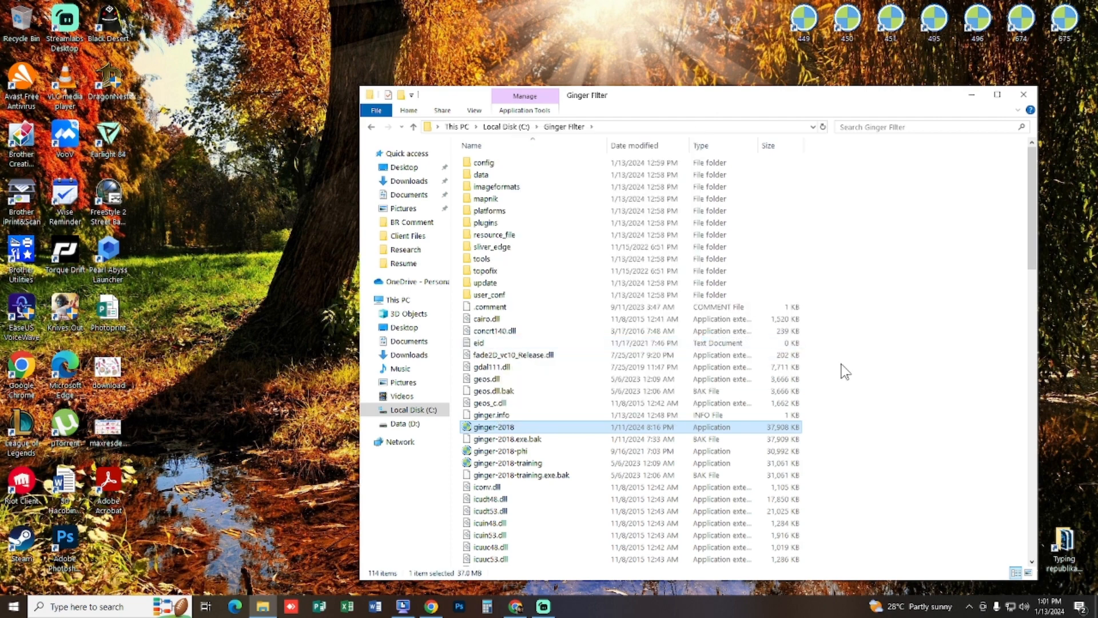
Minimize the folder window and move the ginger-2018 shortcut to an empty spot along the desktop's upper edge.
click(879, 368)
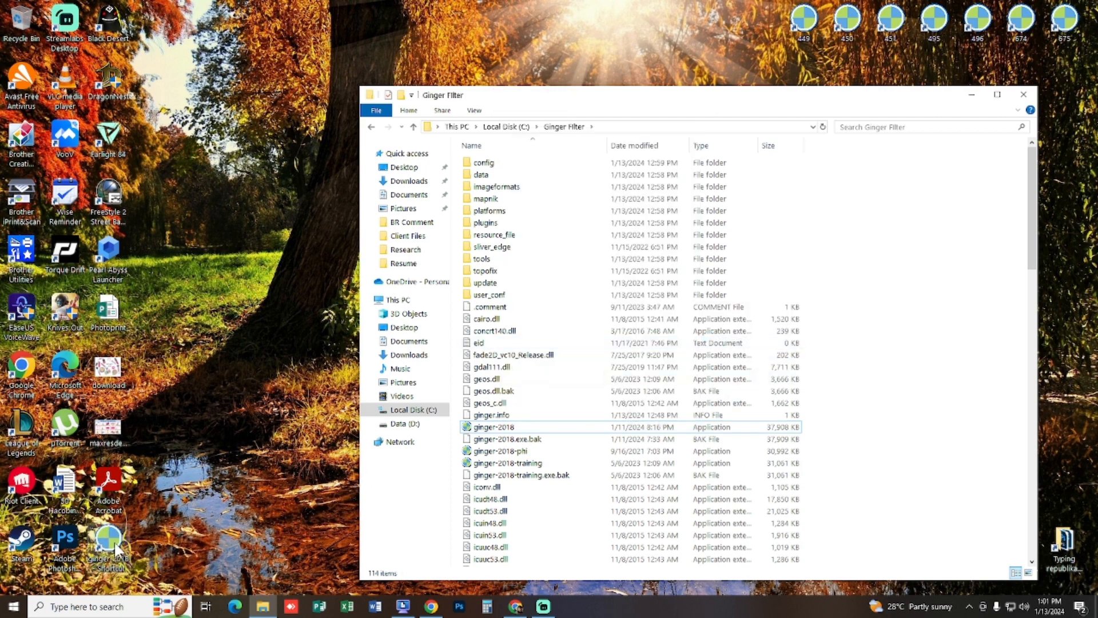
click(973, 94)
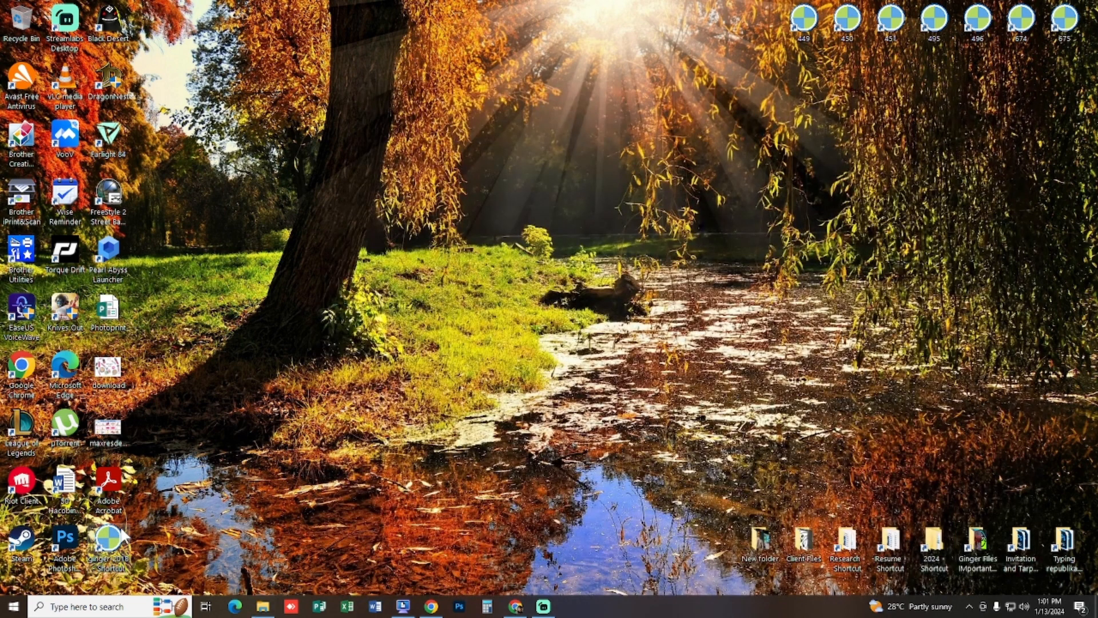
drag(108, 541, 423, 39)
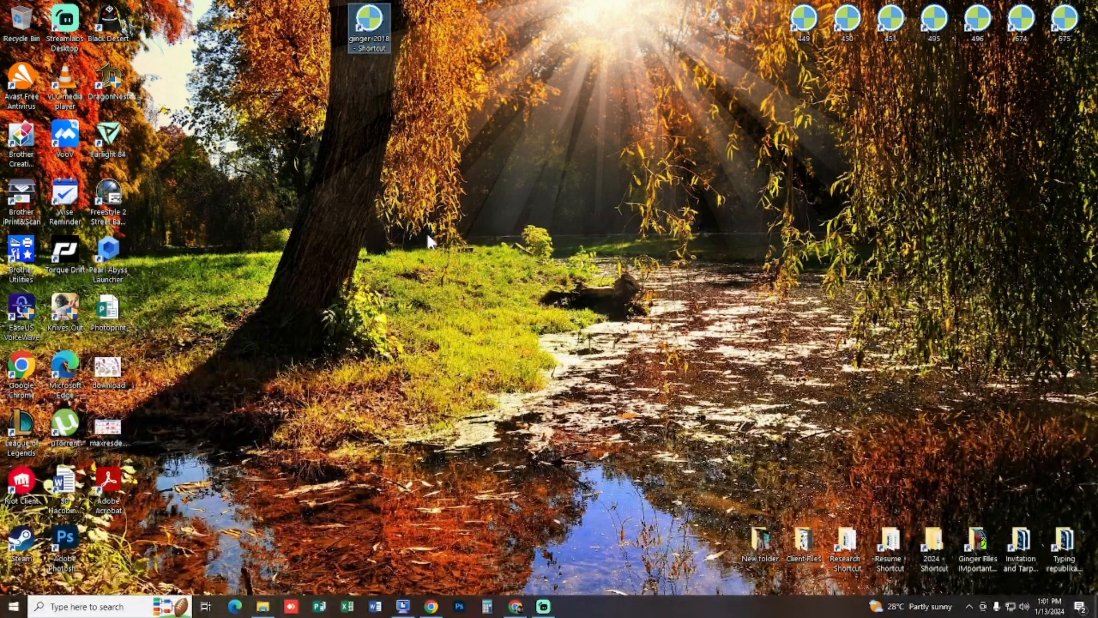
Switch to the browser and look through the Password List for the Filter role's software accounts.
key(Menu)
click(443, 292)
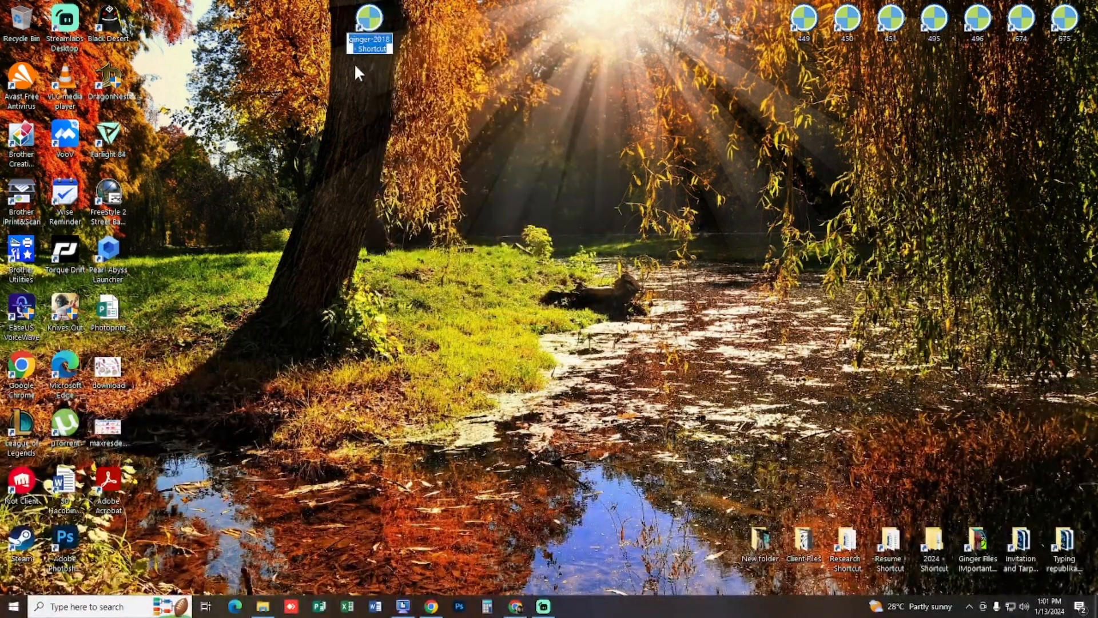
key(alt+Tab)
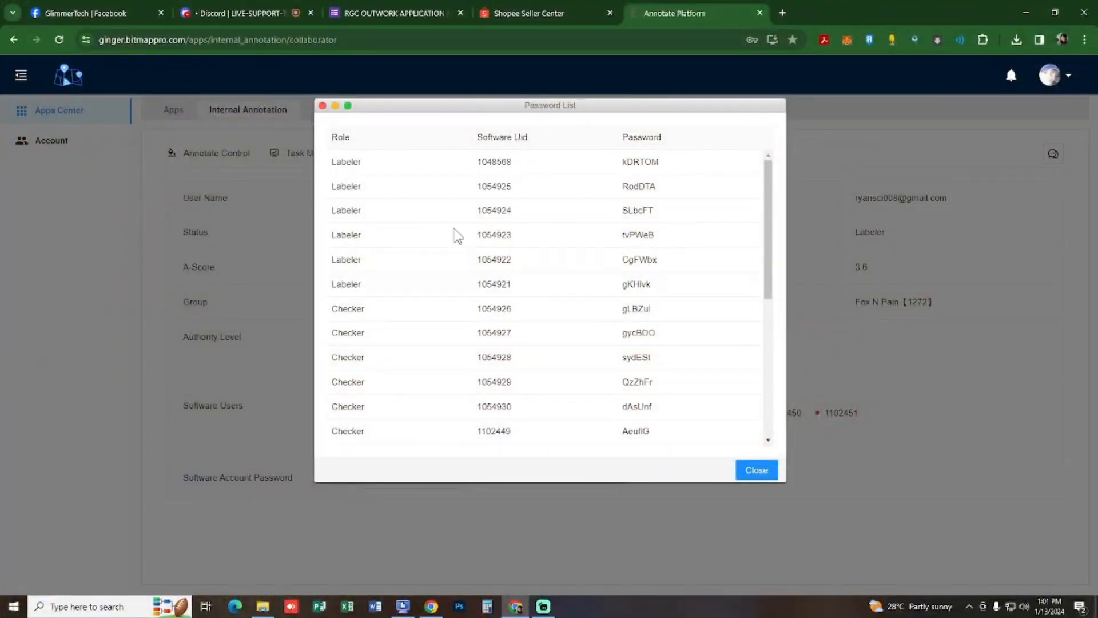
scroll(390, 343, down, 5)
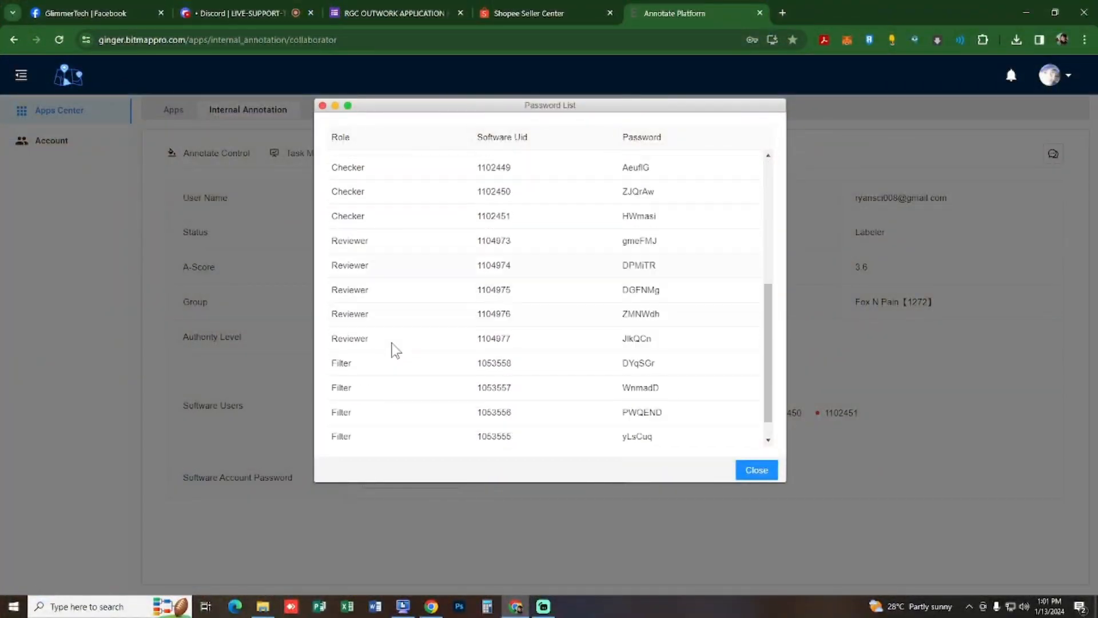
scroll(409, 350, up, 5)
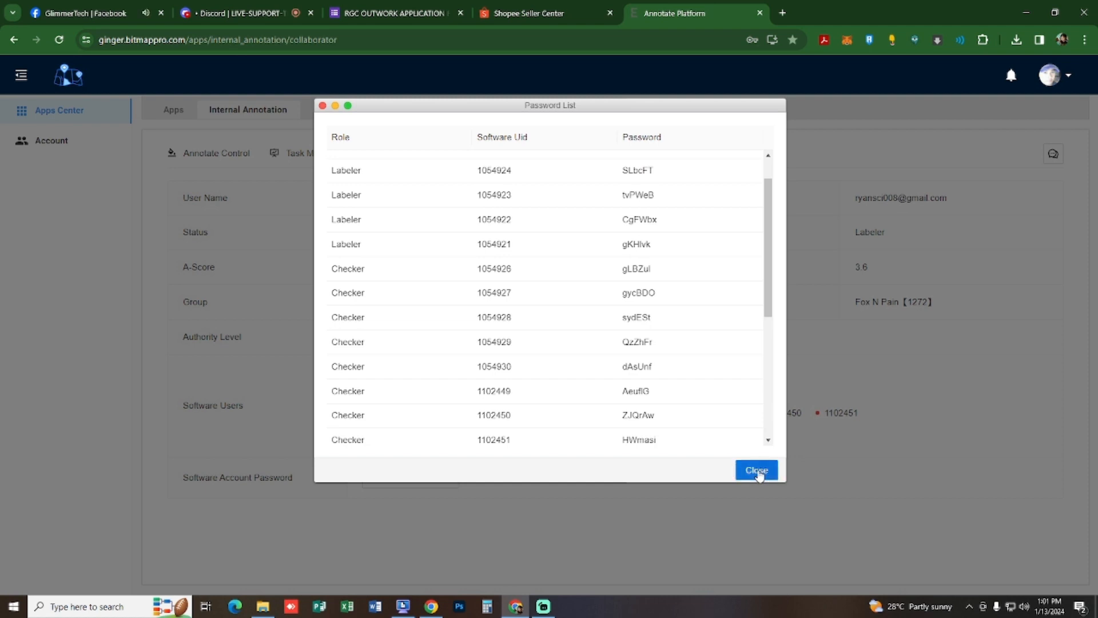
scroll(530, 362, down, 5)
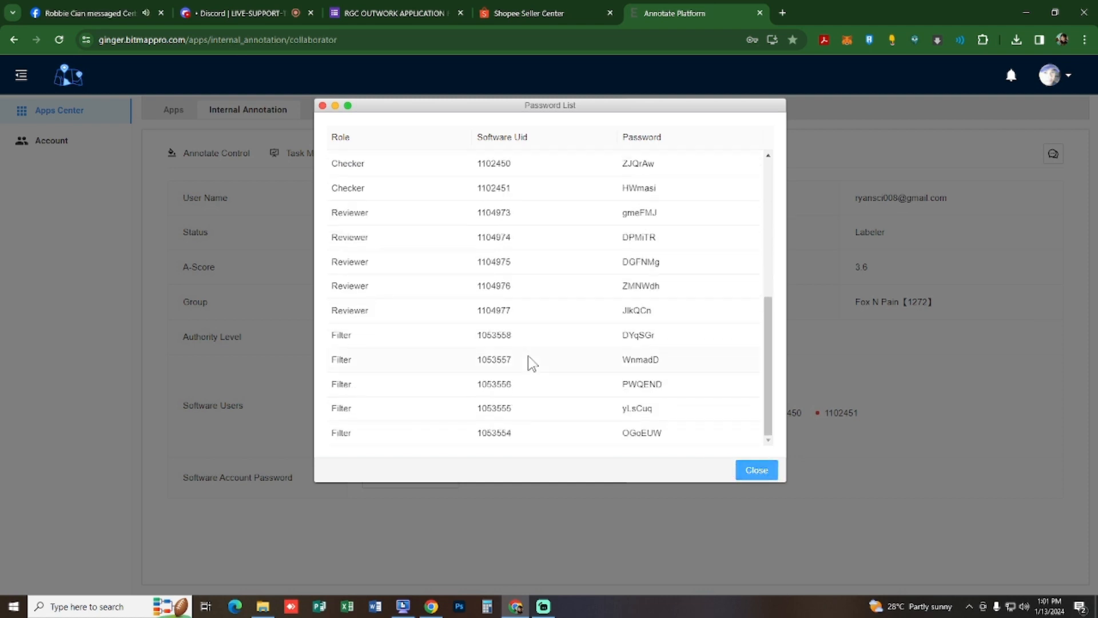
Copy the last two digits of the final Filter account's software user ID from the Password List.
drag(480, 338, 515, 339)
click(479, 342)
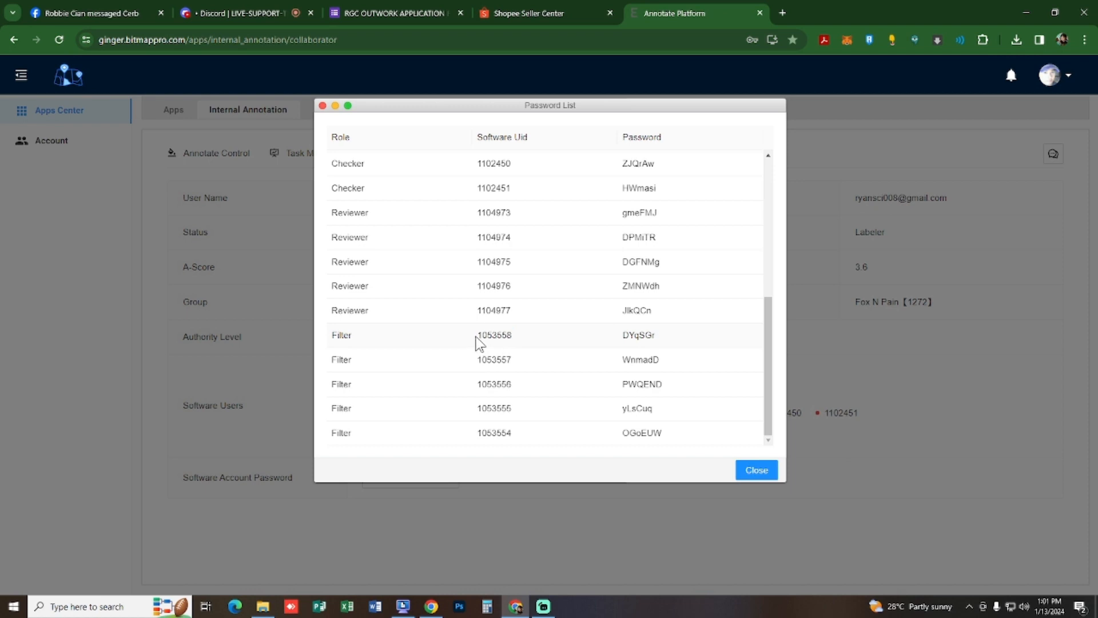
right_click(503, 339)
click(515, 350)
drag(515, 432, 503, 434)
right_click(512, 434)
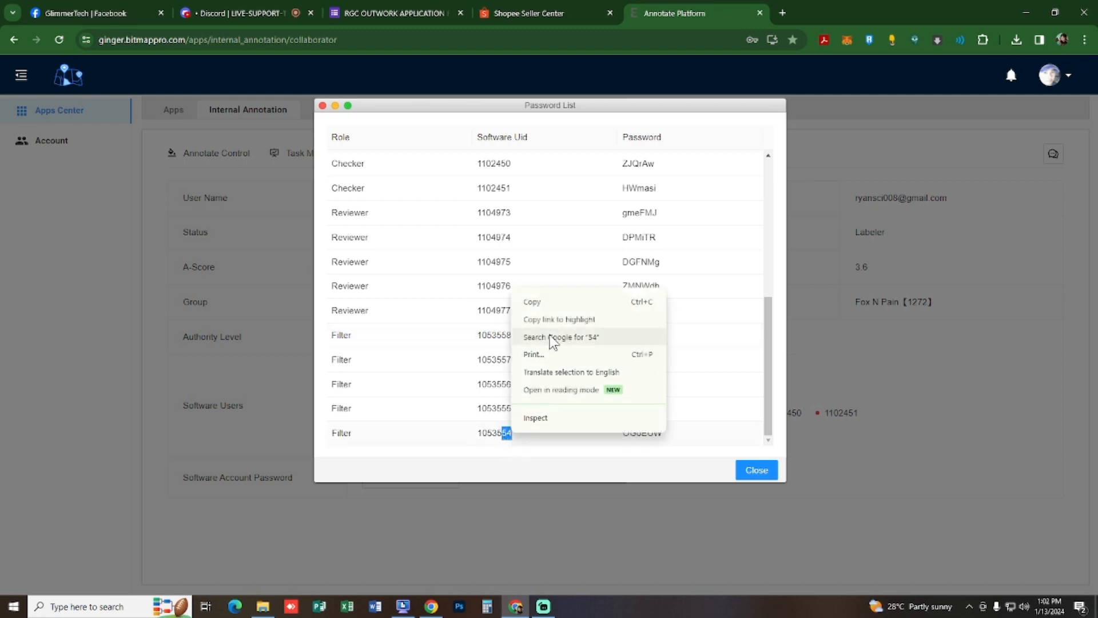
click(543, 301)
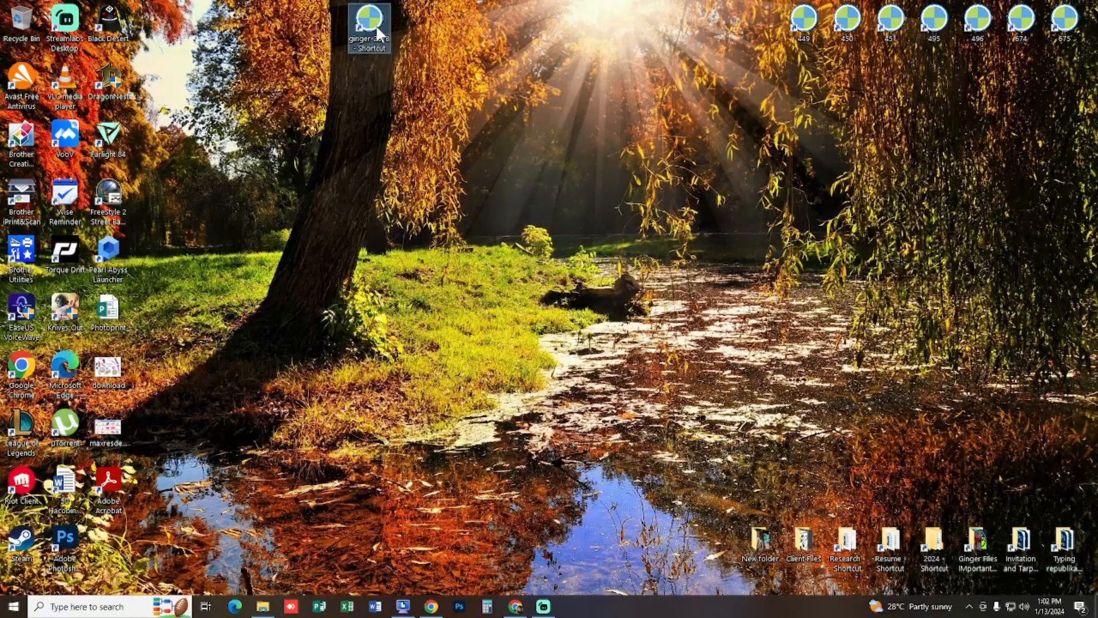
Restore the removed ginger-2018 shortcut to the desktop and move it to an empty spot along the upper edge.
double_click(375, 26)
key(shift+F10)
click(439, 280)
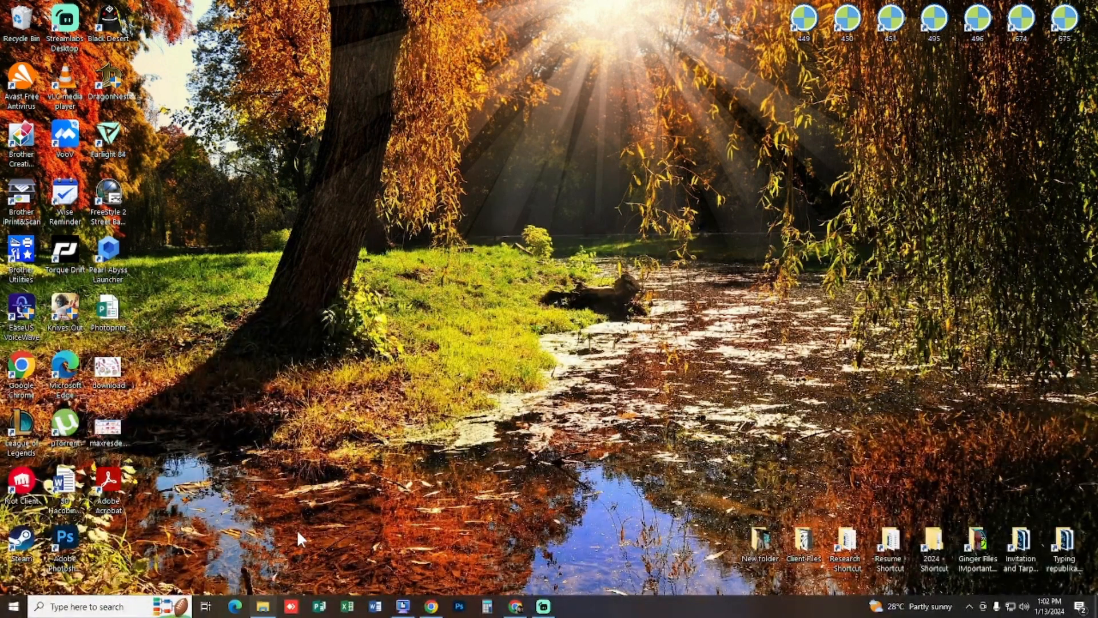
key(ctrl+z)
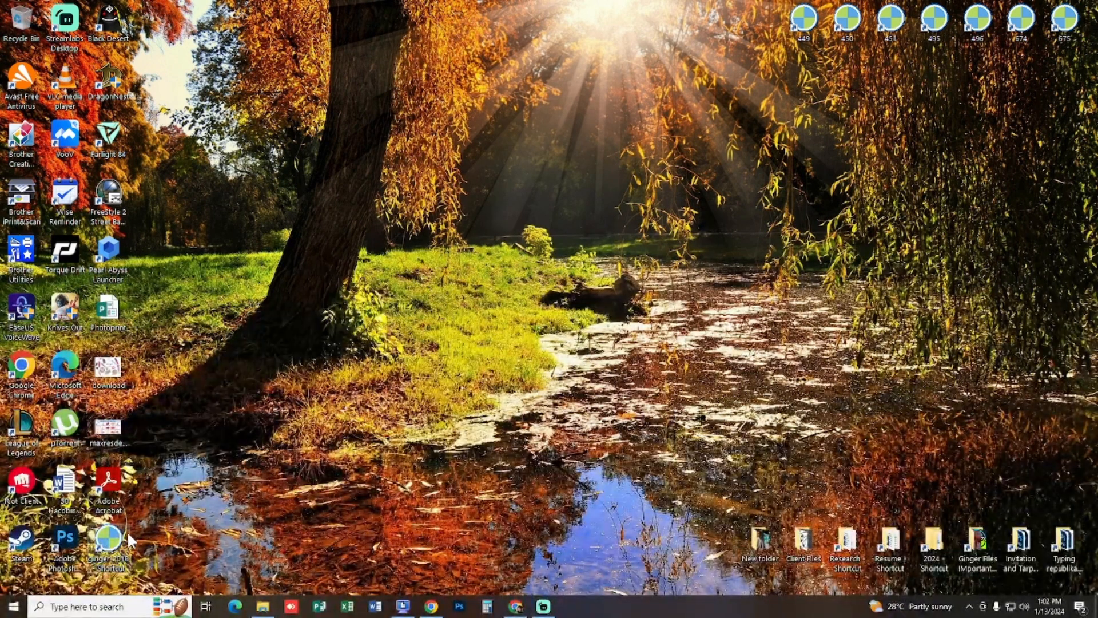
drag(127, 531, 419, 24)
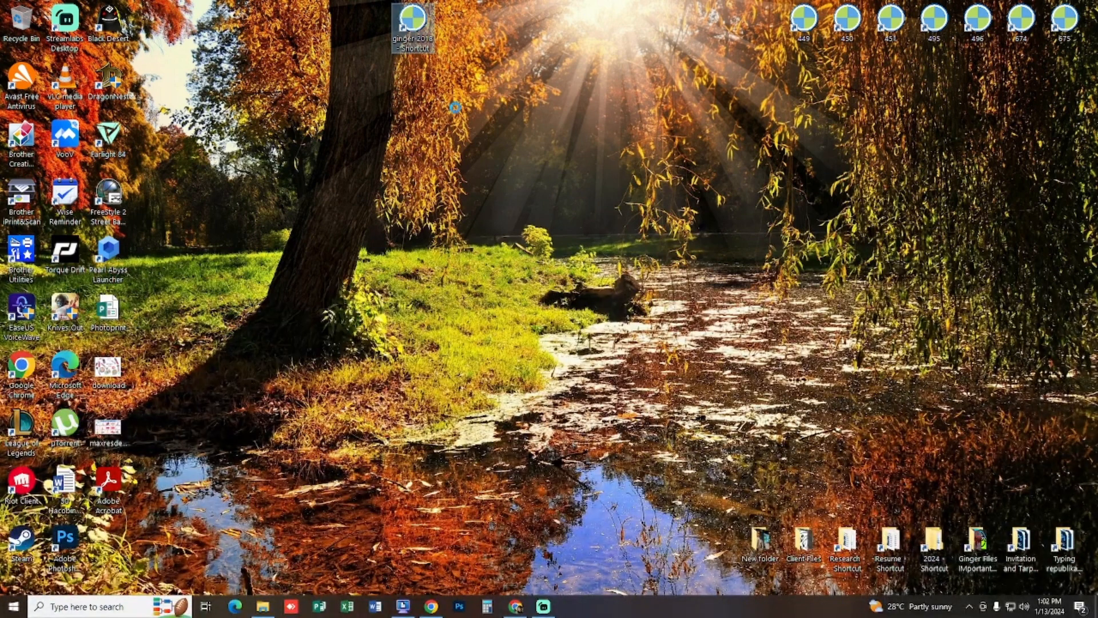
Rename the ginger-2018 desktop shortcut as 54.
key(shift+F10)
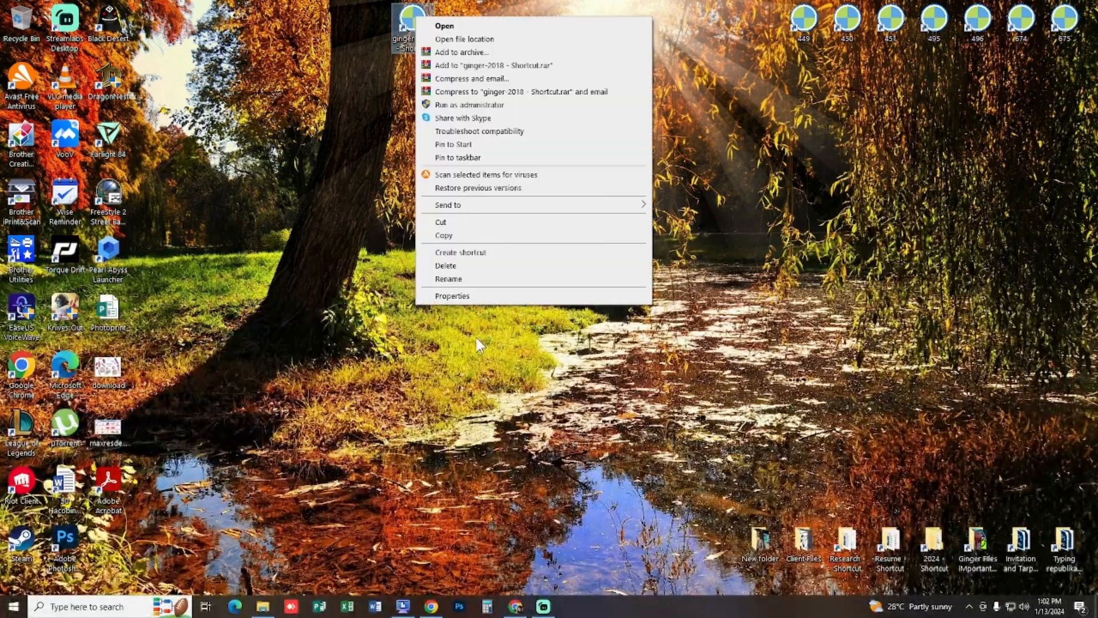
click(496, 279)
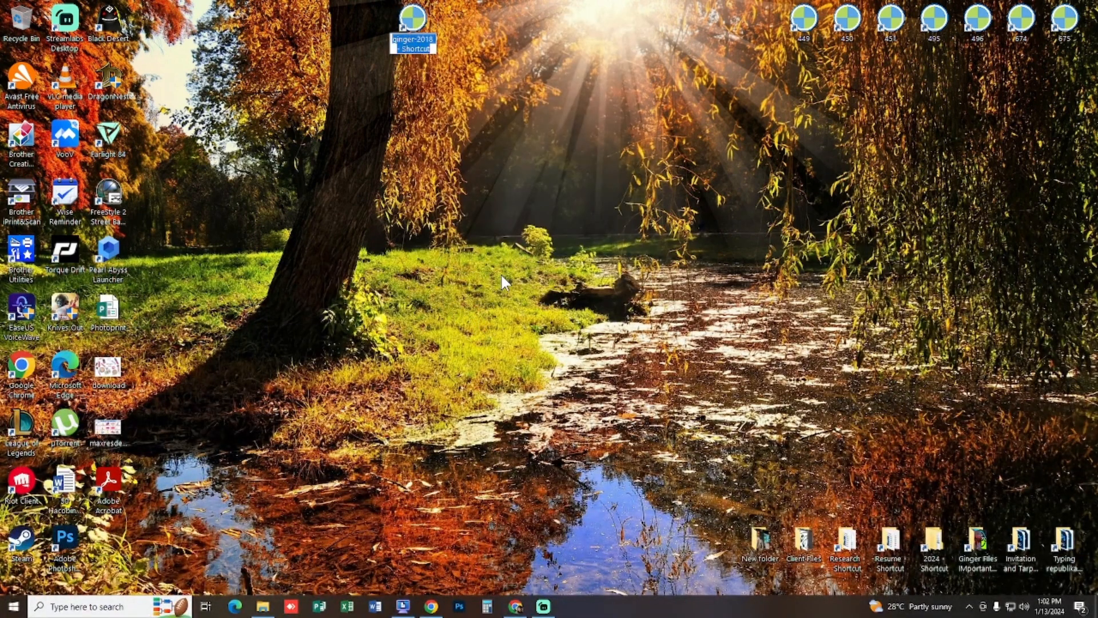
text(54)
key(Return)
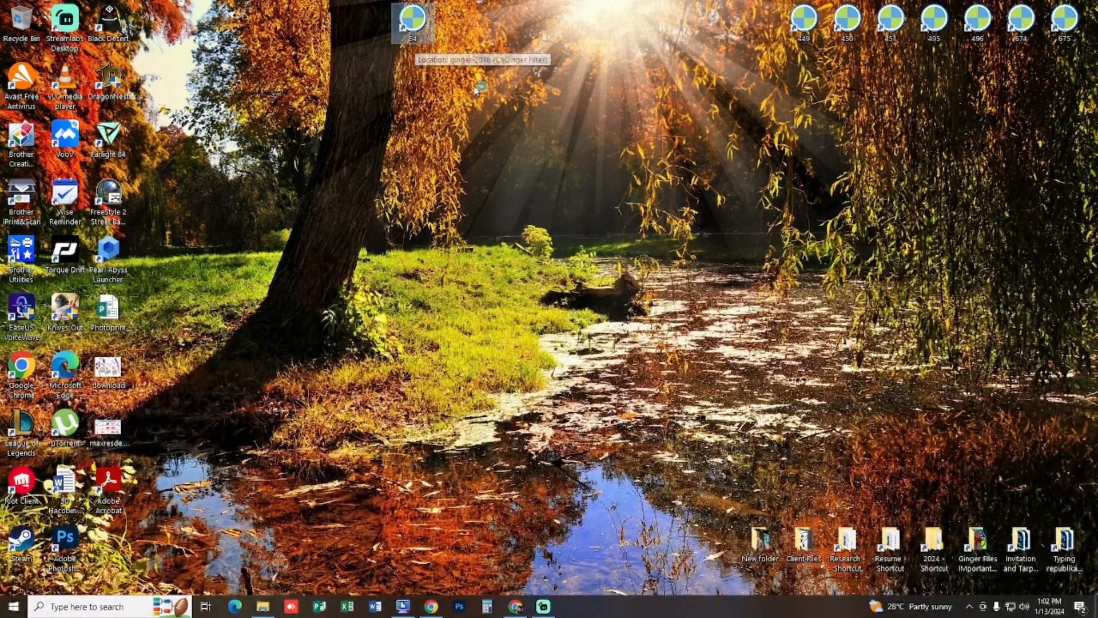
Copy the final Filter account's software user ID from the Password List and enter it as the Ginger login's user name.
click(516, 611)
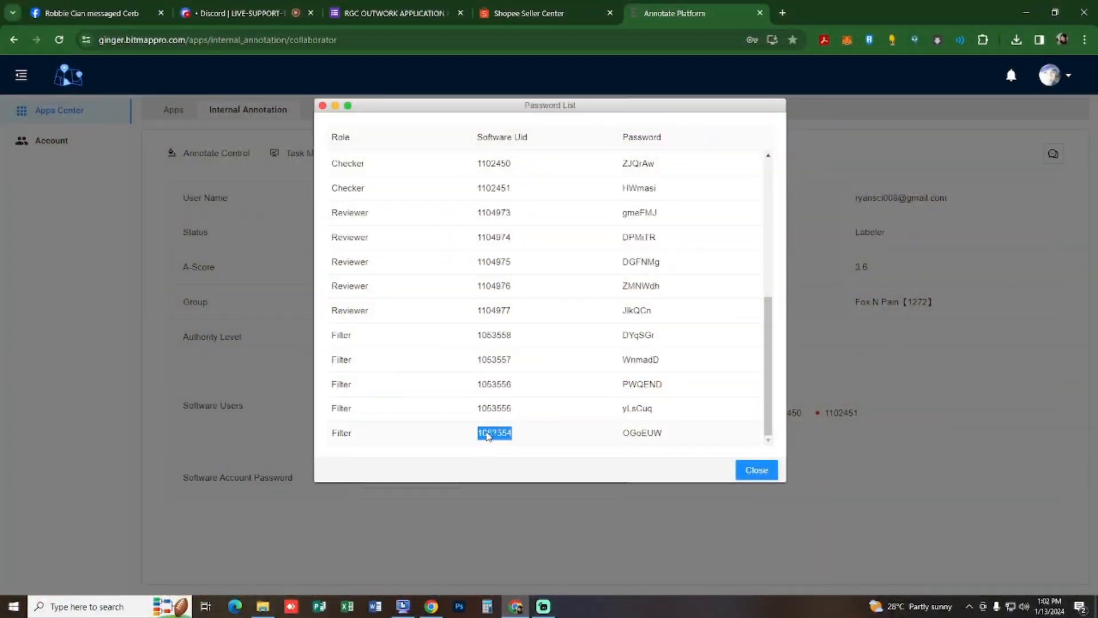
right_click(486, 435)
click(495, 300)
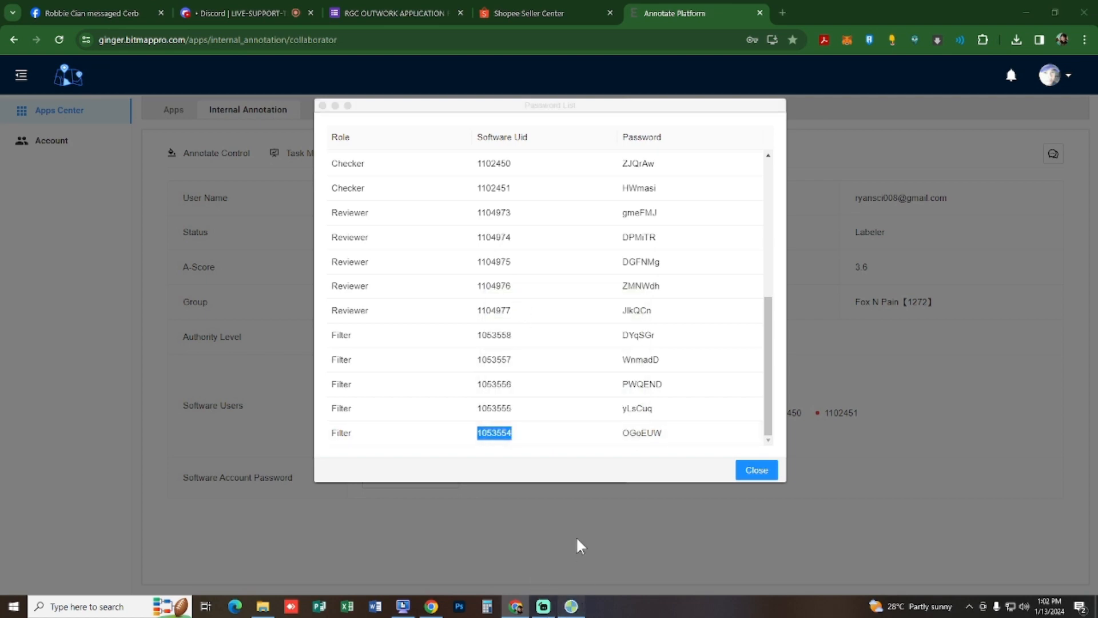
click(685, 402)
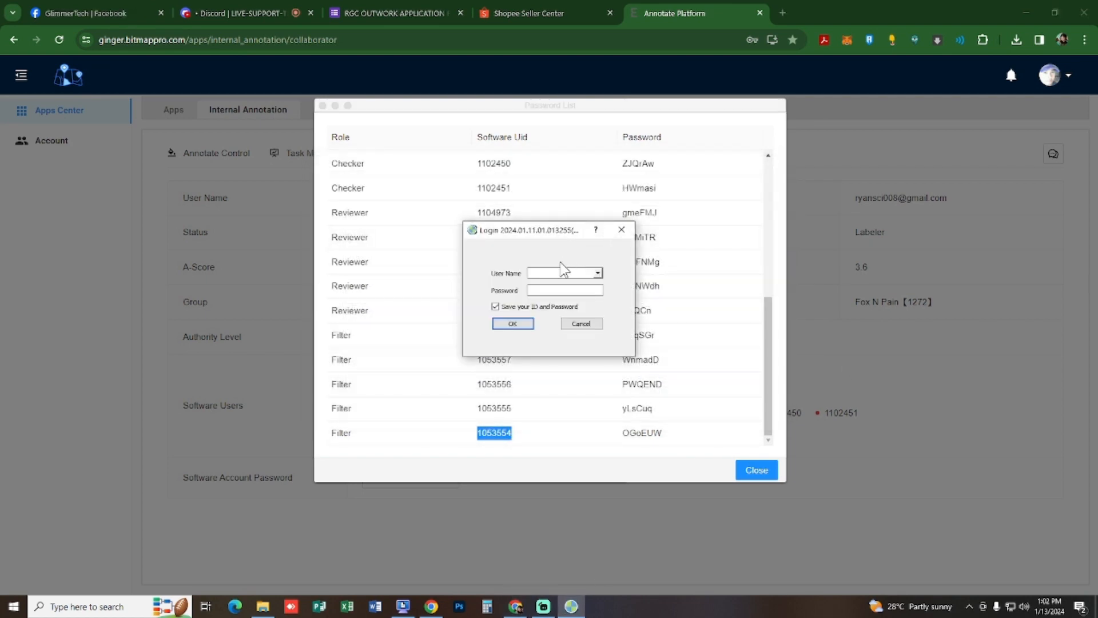
key(ctrl+v)
Copy the same Filter account's password from the Password List and paste it into the Ginger login's password field.
drag(616, 432, 665, 434)
right_click(665, 434)
click(681, 302)
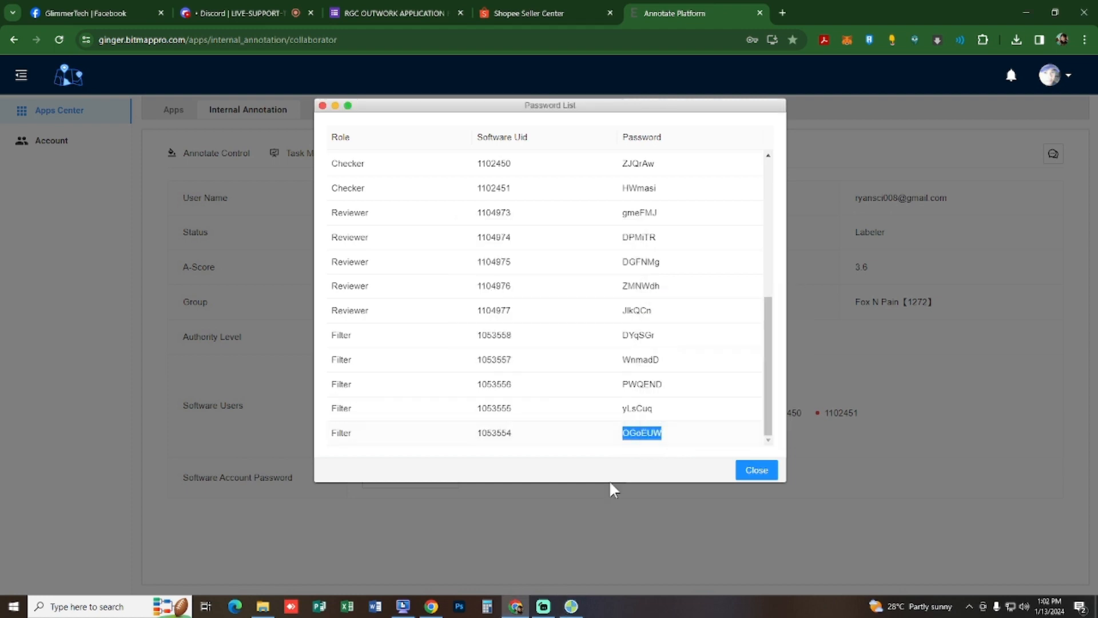
click(571, 606)
click(563, 289)
key(ctrl+v)
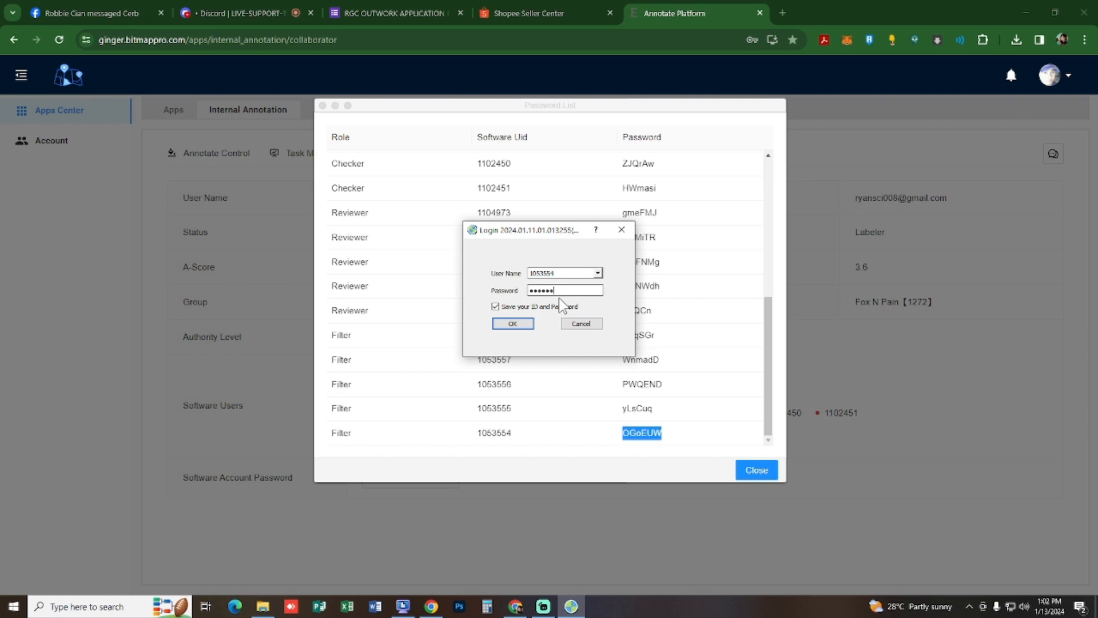
Try to log in with the entered account, then dismiss the login window, close the Password List and minimize the browser.
click(529, 325)
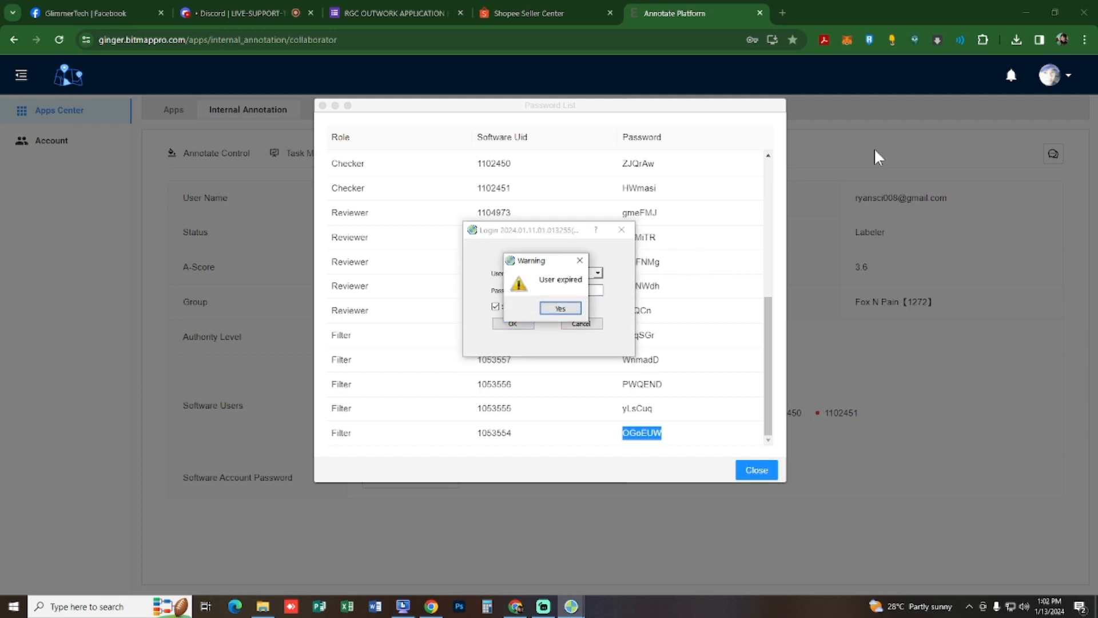
click(575, 309)
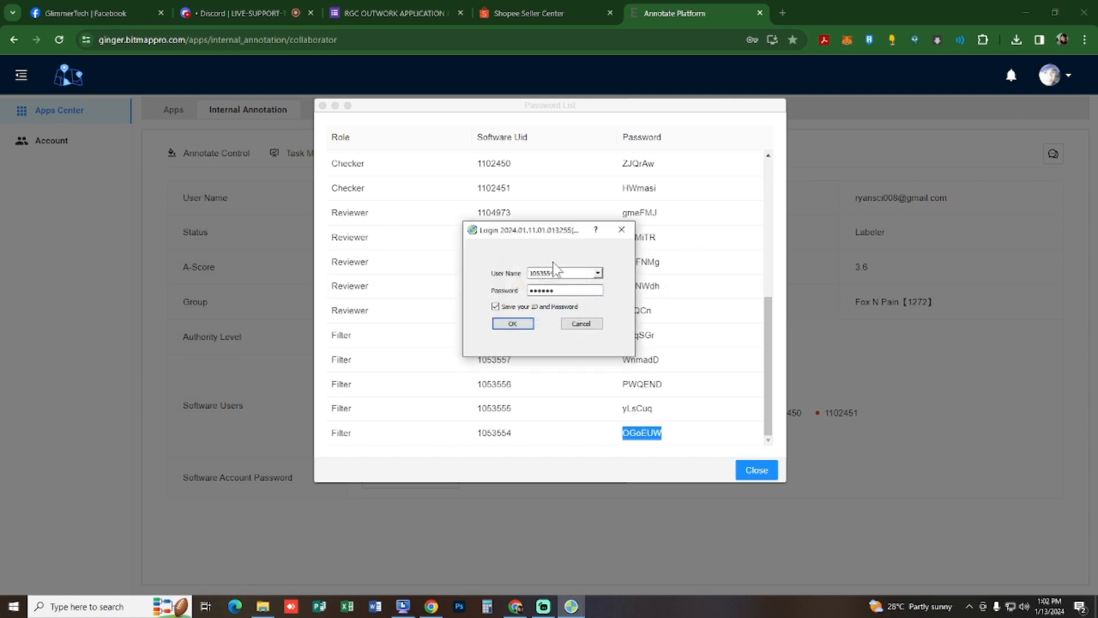
click(589, 325)
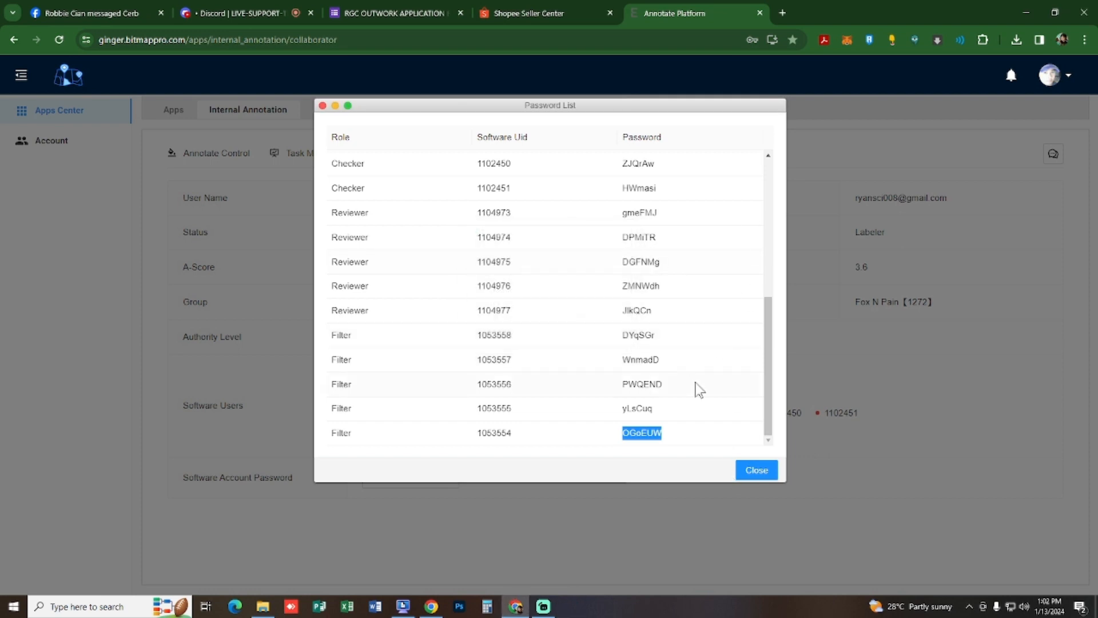
click(754, 465)
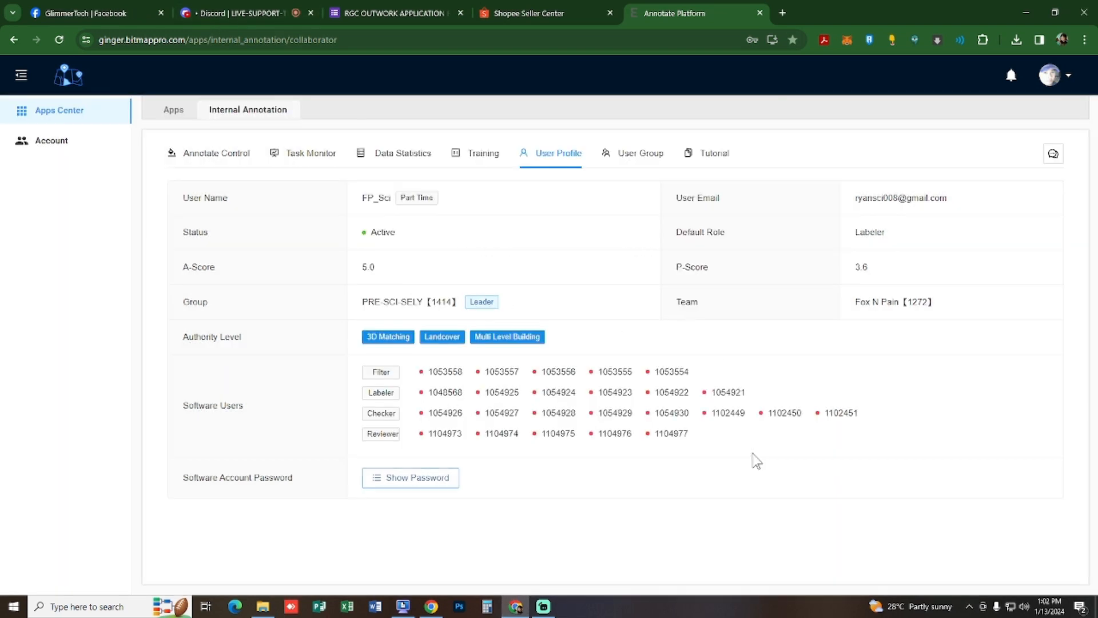
click(1025, 12)
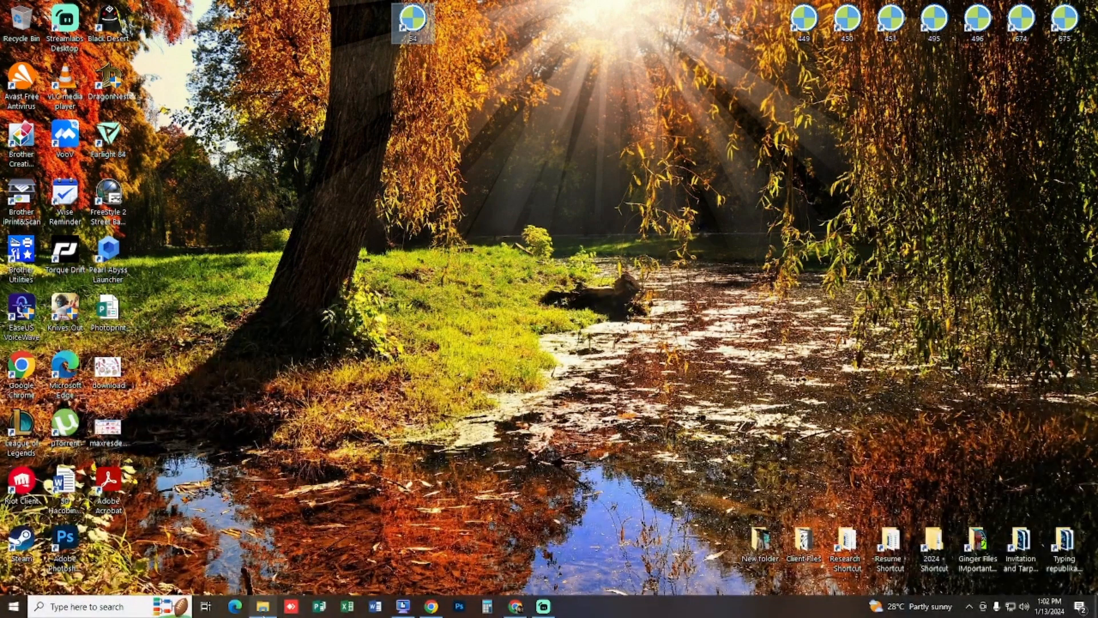
Create a desktop shortcut for the ginger-2018 application in the Ginger Filter - Copy folder on Local Disk (C:).
click(262, 606)
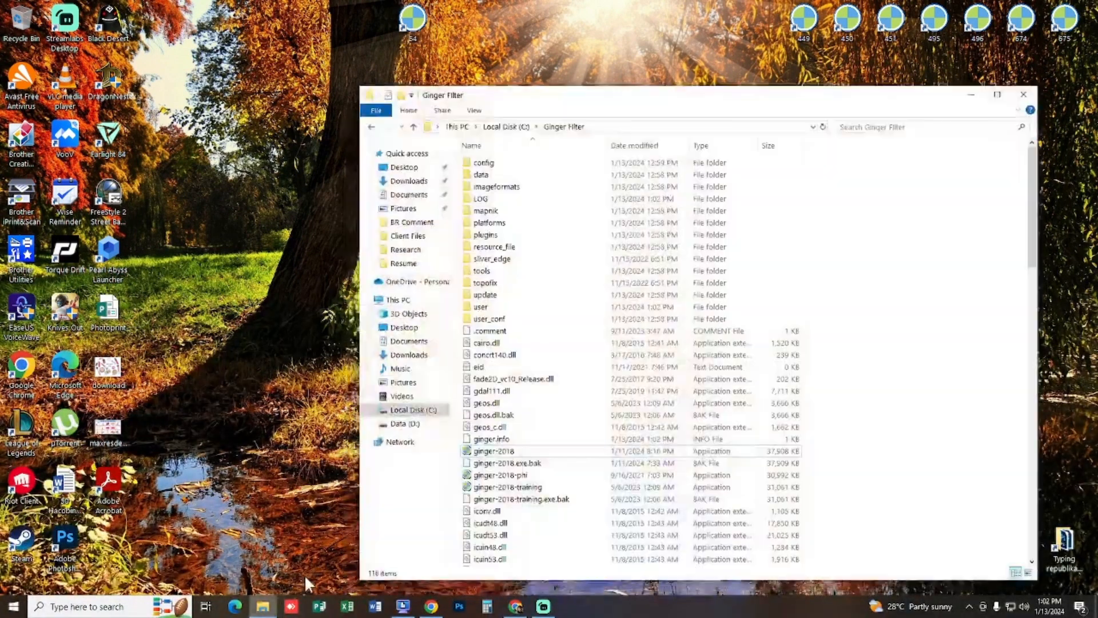
click(506, 126)
click(534, 343)
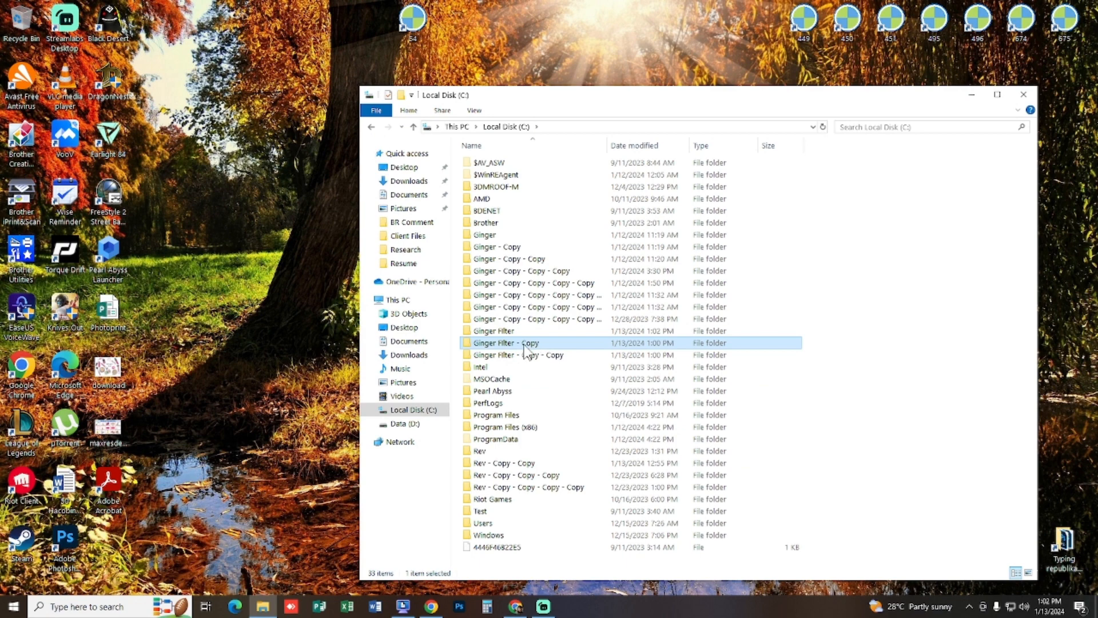
double_click(524, 345)
click(505, 429)
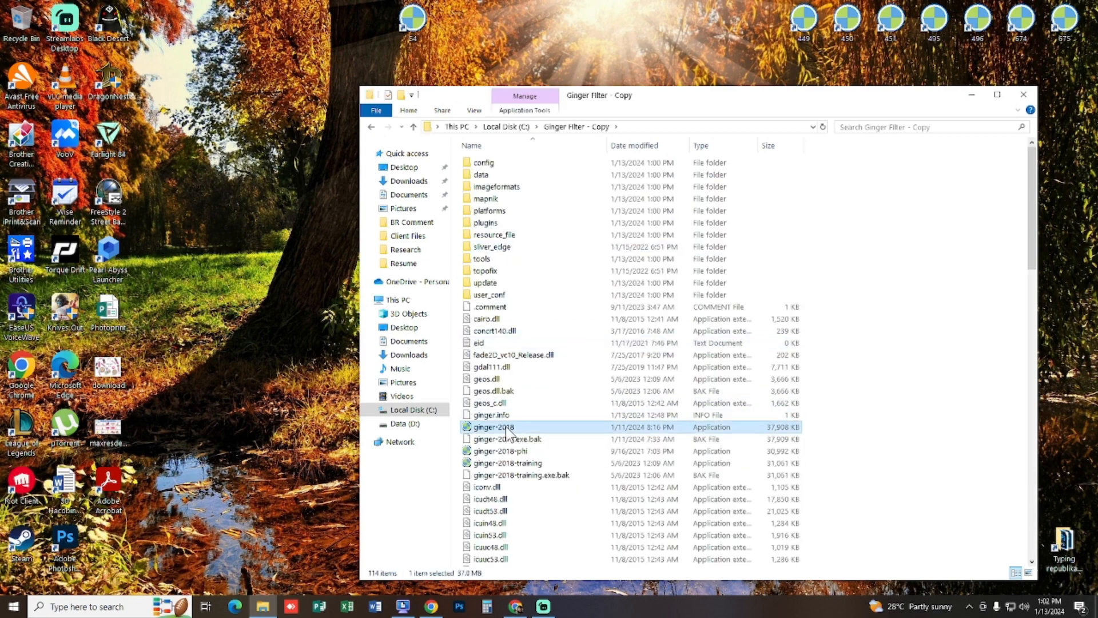
right_click(506, 426)
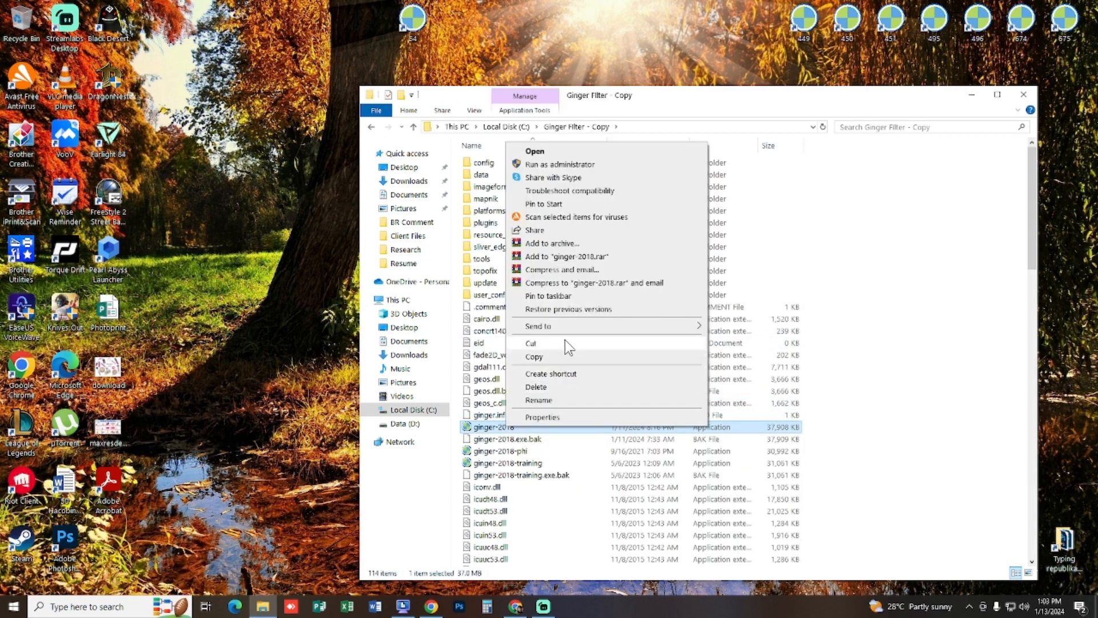
mouse_move(569, 326)
click(762, 353)
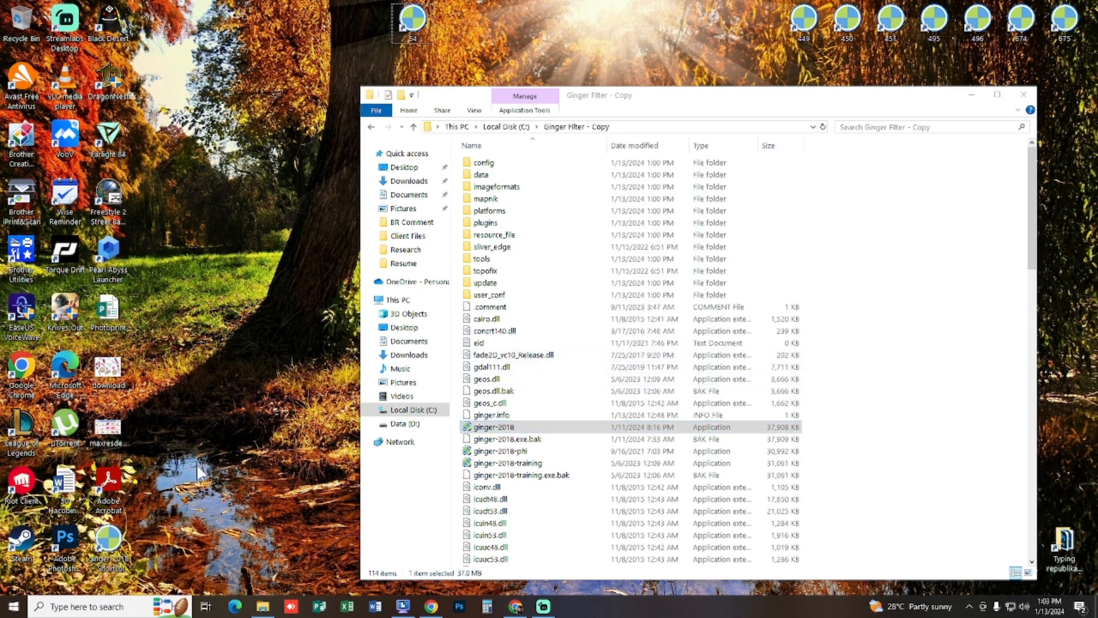
Minimize the folder window and place the new ginger-2018 shortcut beside shortcut 54 on the desktop's upper edge.
drag(108, 540, 445, 39)
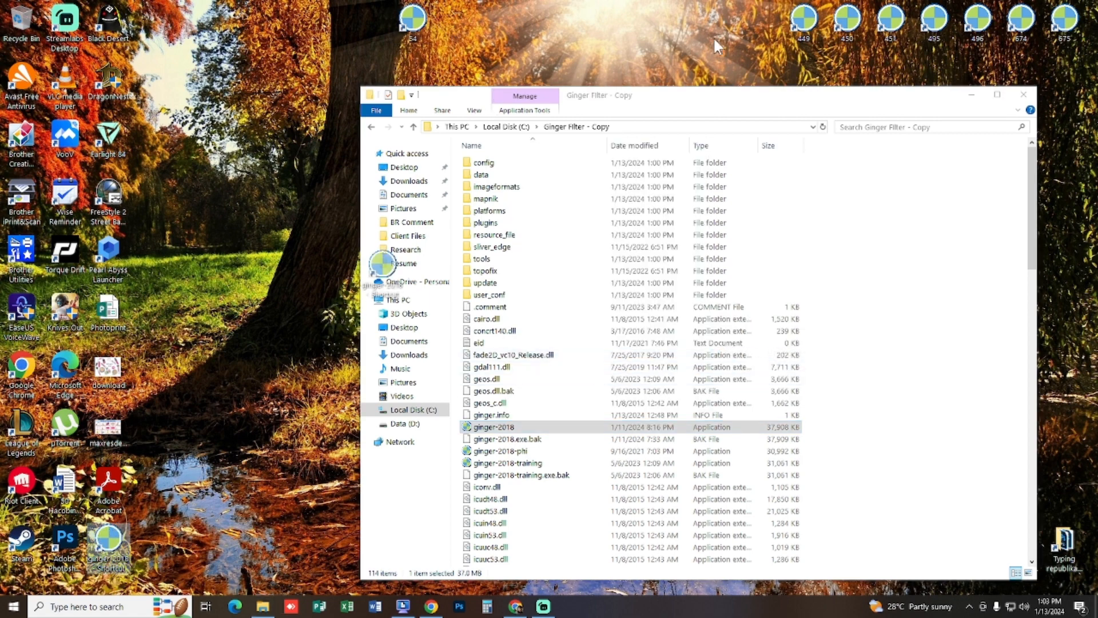
click(972, 96)
drag(109, 540, 454, 22)
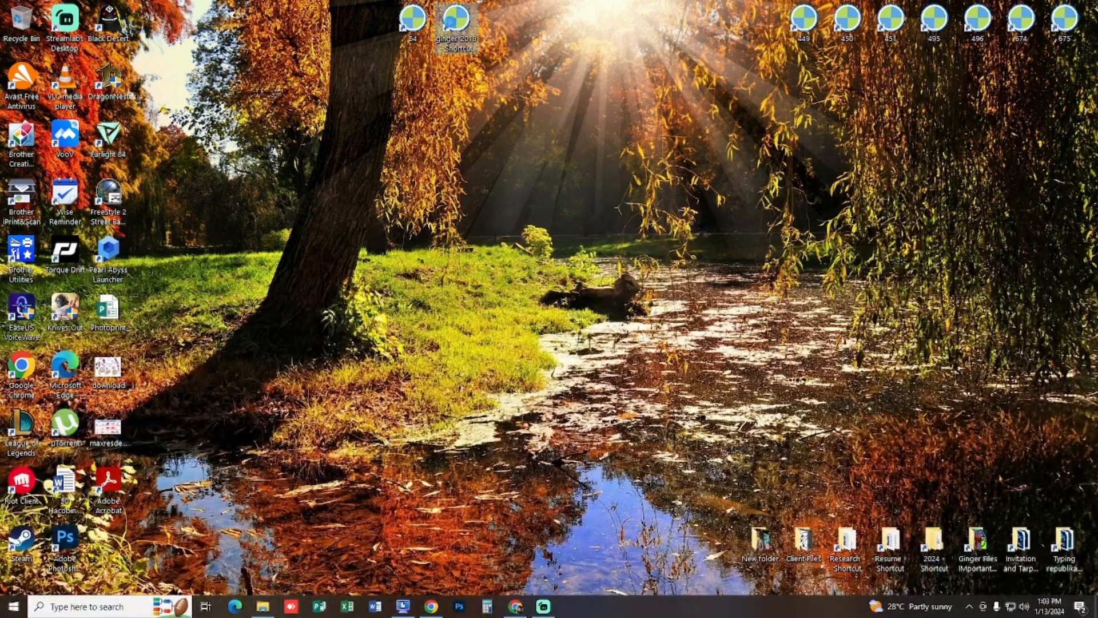
Rename the new ginger-2018 desktop shortcut as 55 and open it.
right_click(437, 6)
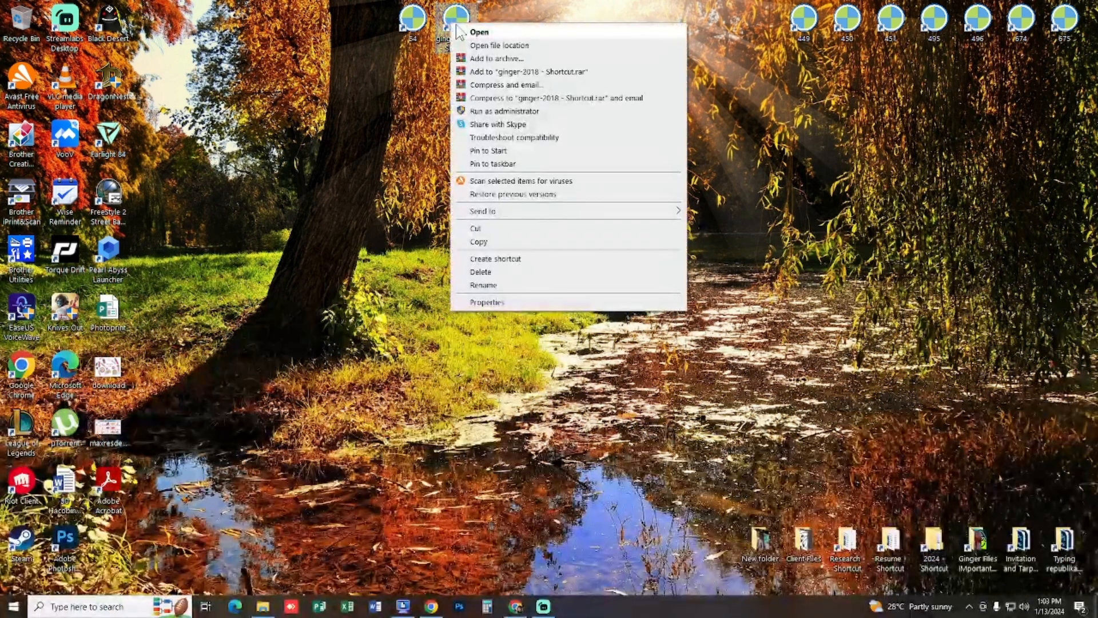
click(517, 284)
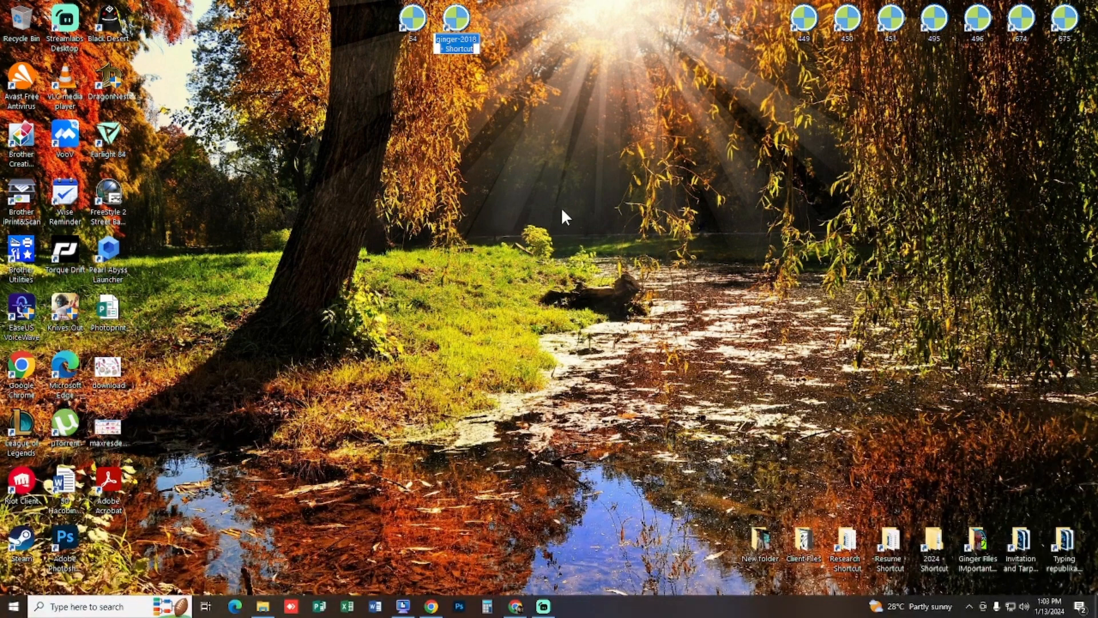
text(55)
key(Return)
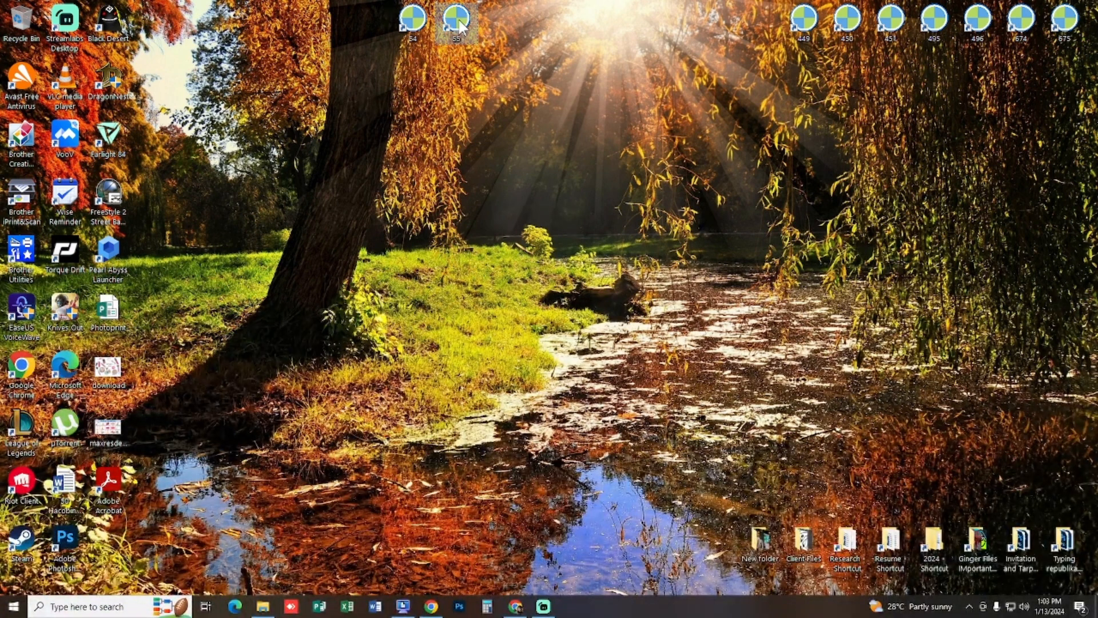
double_click(458, 22)
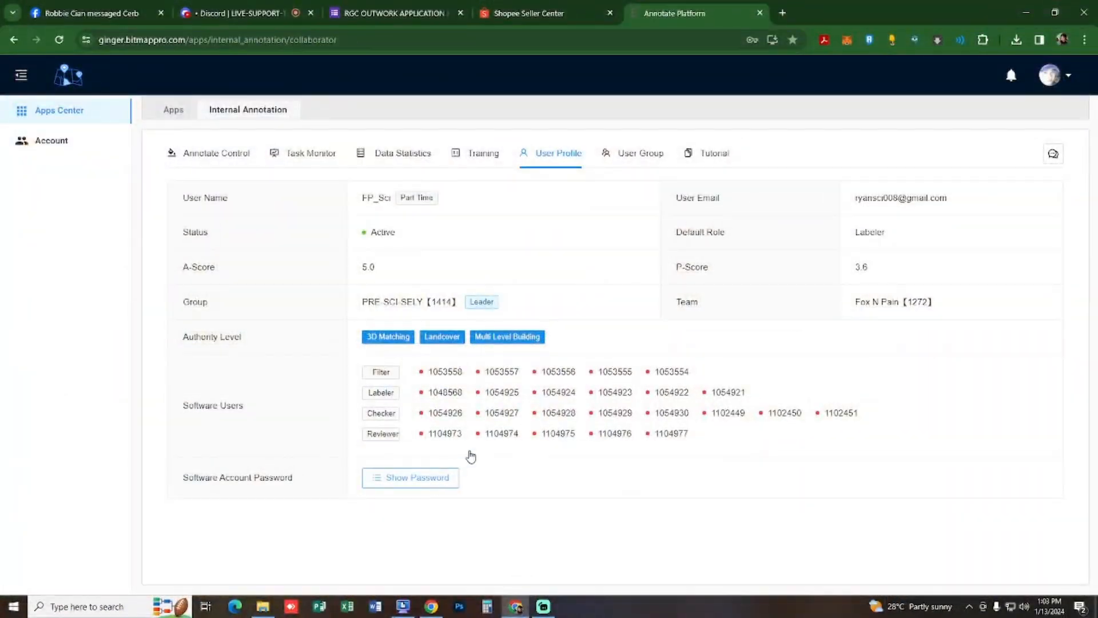
Accept the data access agreement and enter the Filter account ID ending in 55, copied from the Password List, as the login user name.
scroll(417, 392, down, 5)
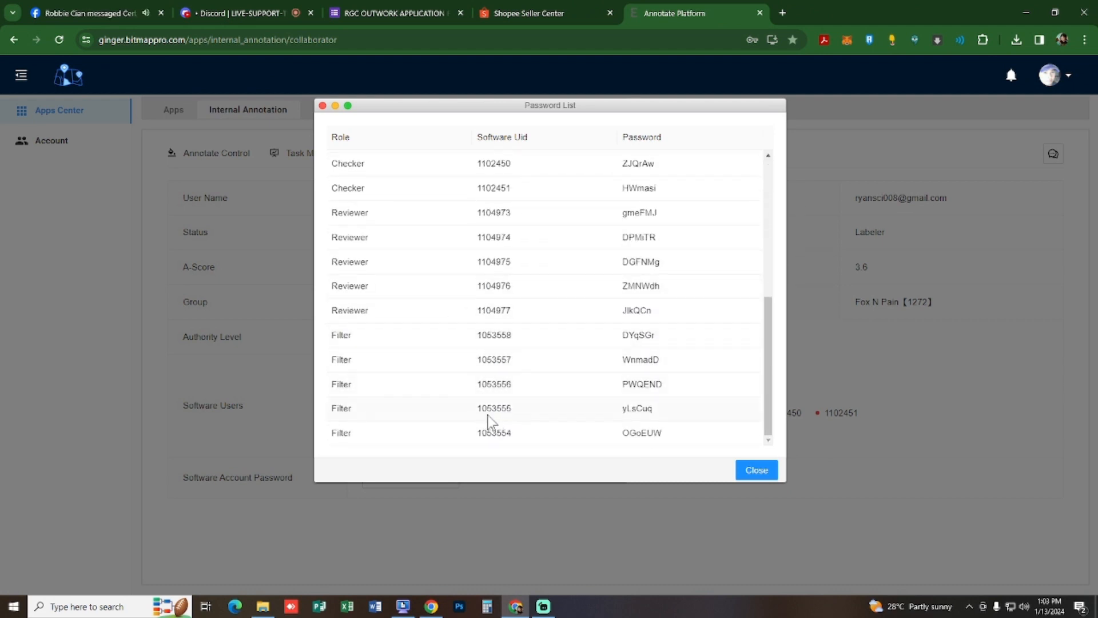
right_click(493, 413)
click(535, 423)
click(1025, 12)
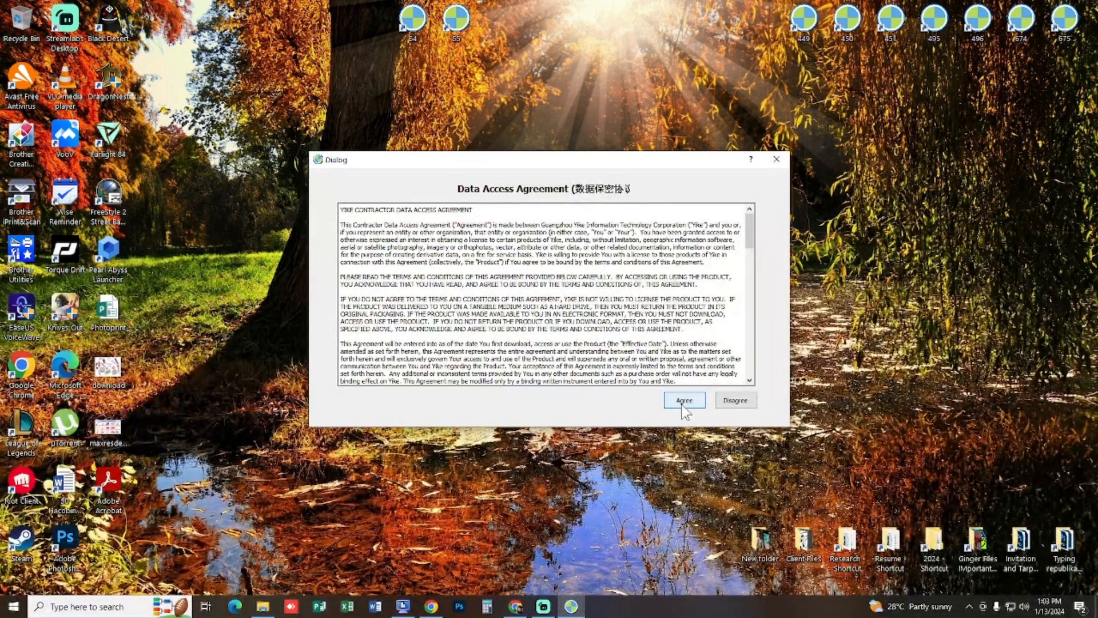
click(684, 400)
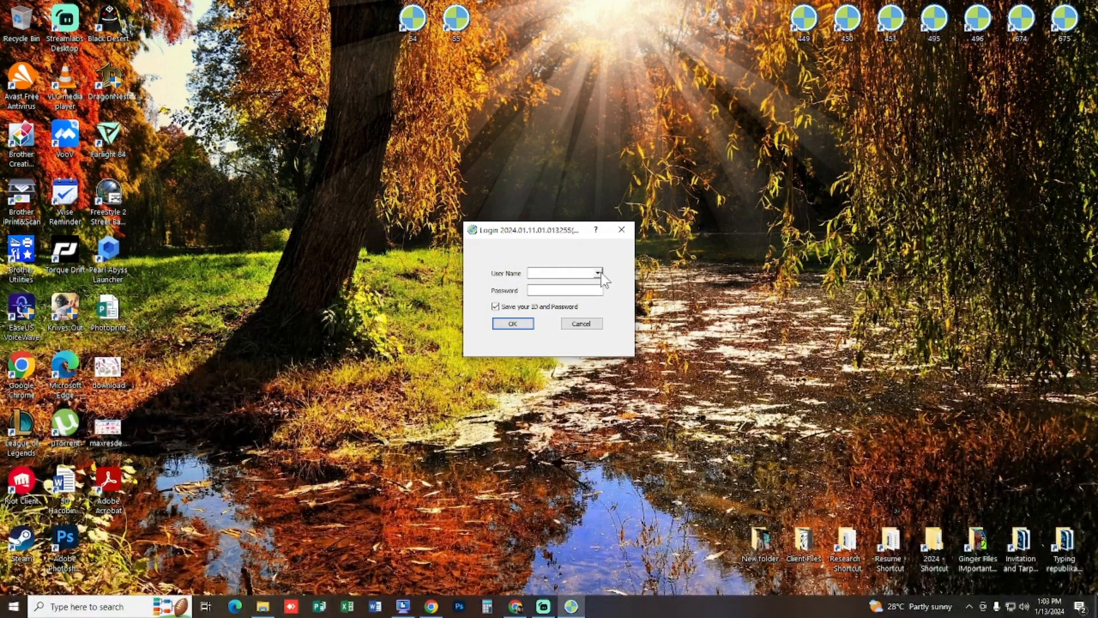
key(ctrl+v)
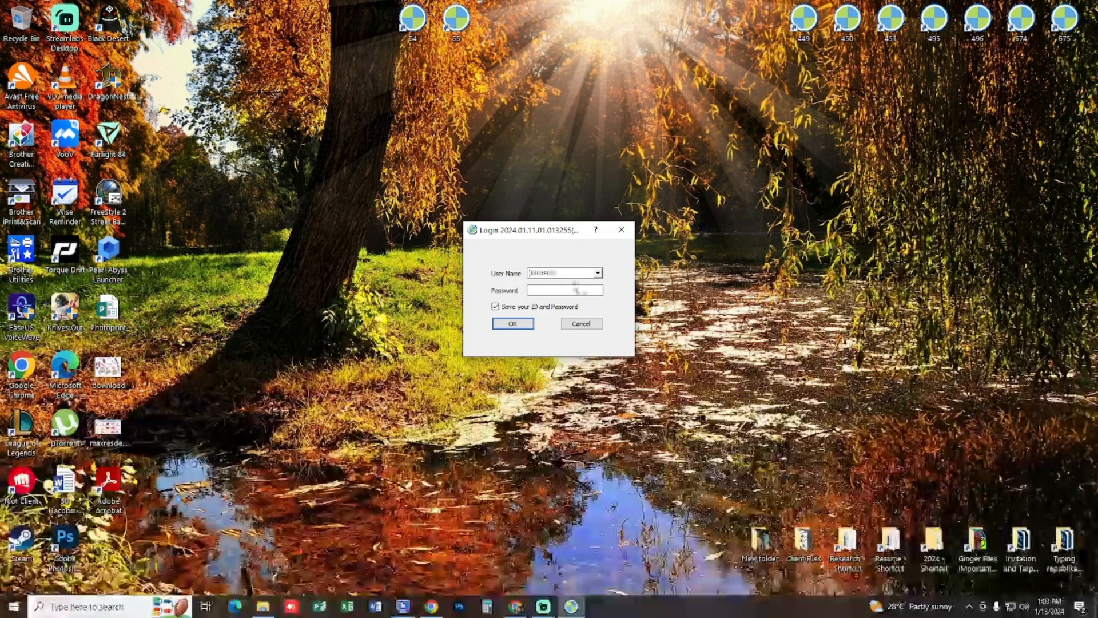
Enter the matching account password copied from the Password List, then close the login window and minimize the browser.
click(516, 606)
drag(622, 410, 674, 414)
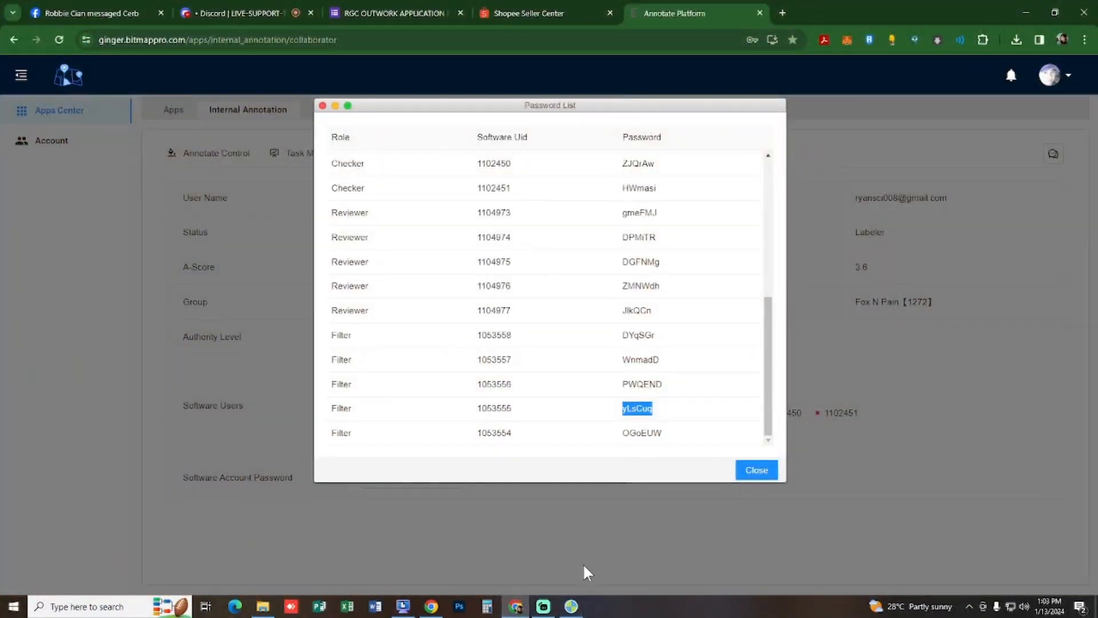
click(572, 606)
click(566, 290)
key(ctrl+v)
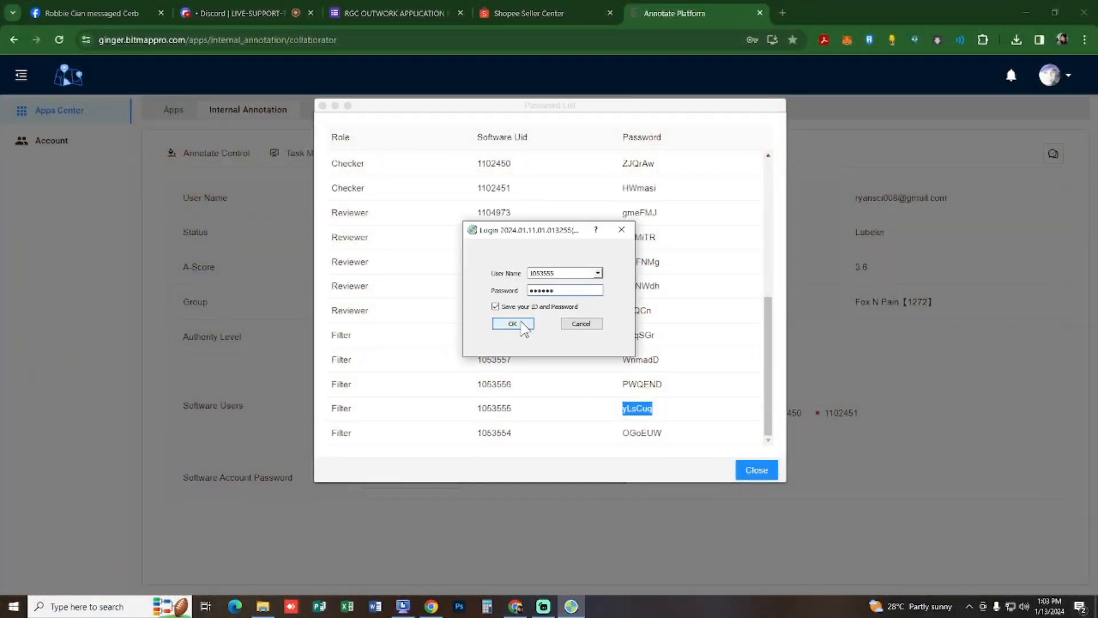
click(621, 235)
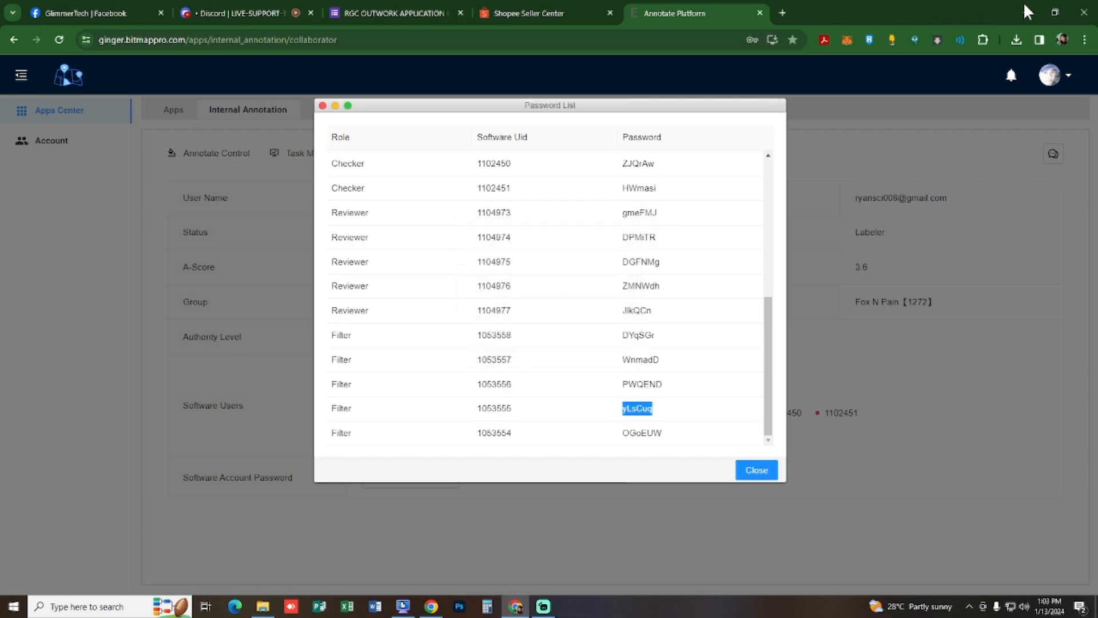
click(1025, 1)
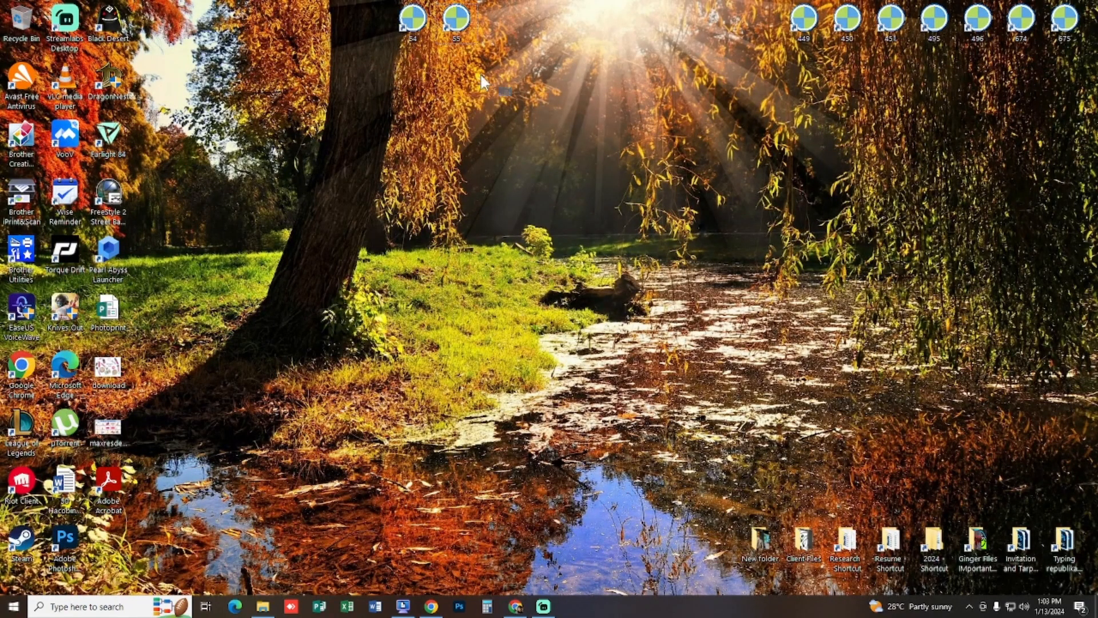
Permanently delete the desktop shortcuts 54 and 55.
drag(481, 75, 400, 12)
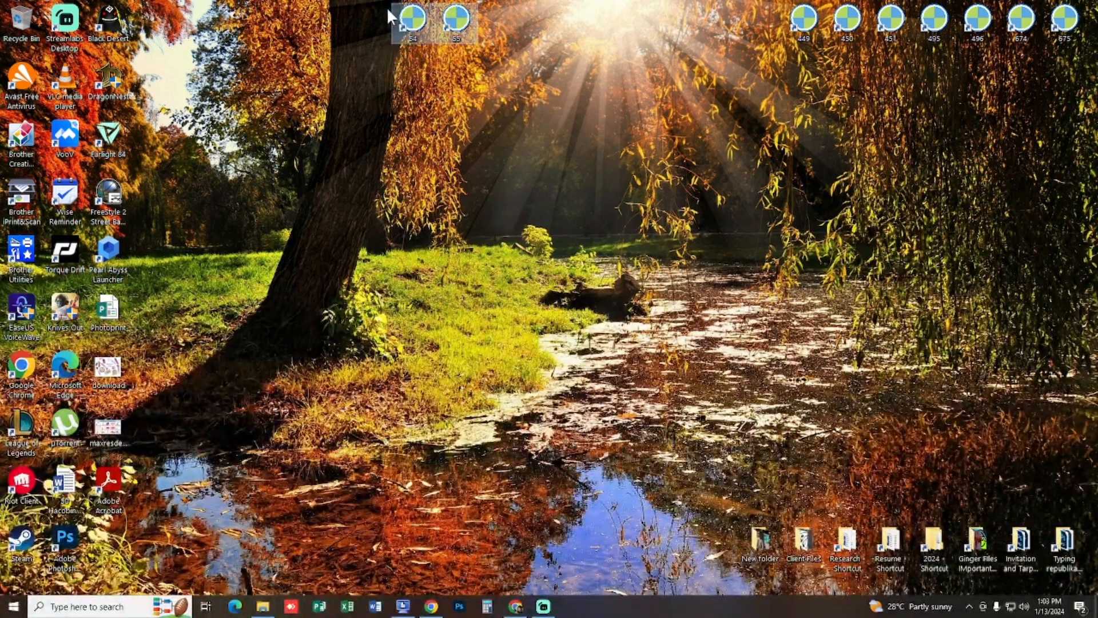
key(shift+Delete)
key(Return)
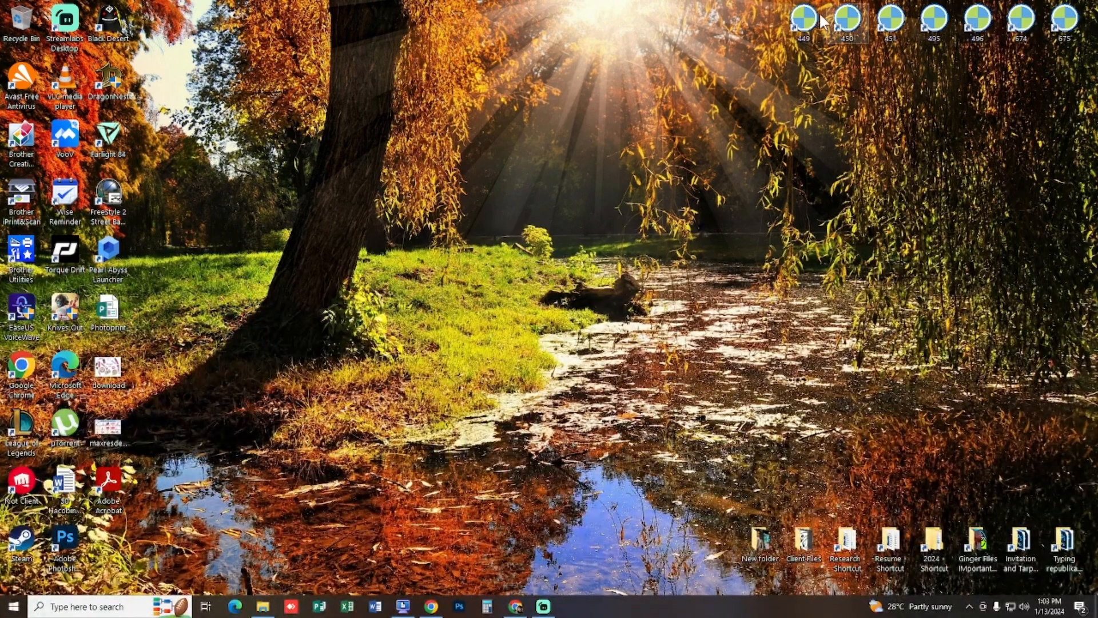
Open the desktop shortcut 449 and check the saved accounts offered for its login user name.
click(809, 16)
double_click(809, 16)
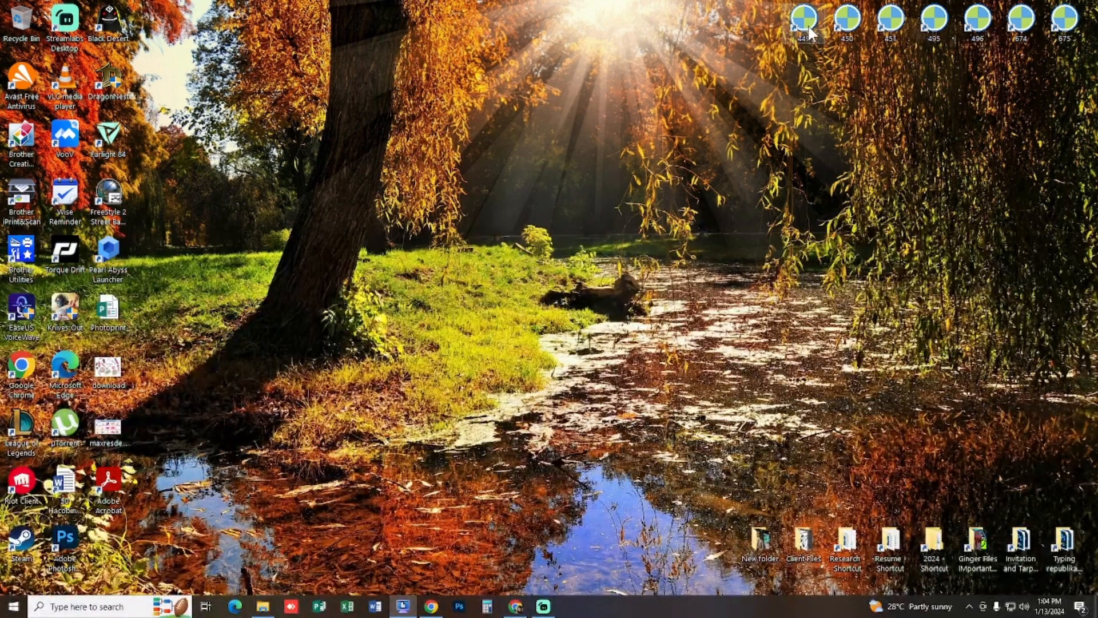
double_click(809, 31)
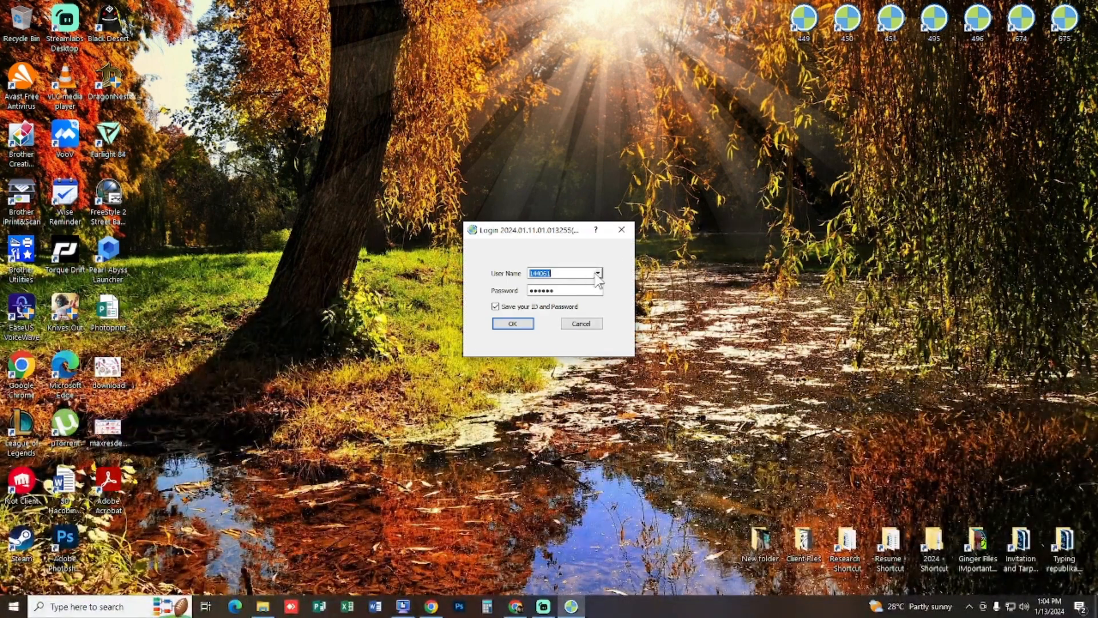
click(598, 273)
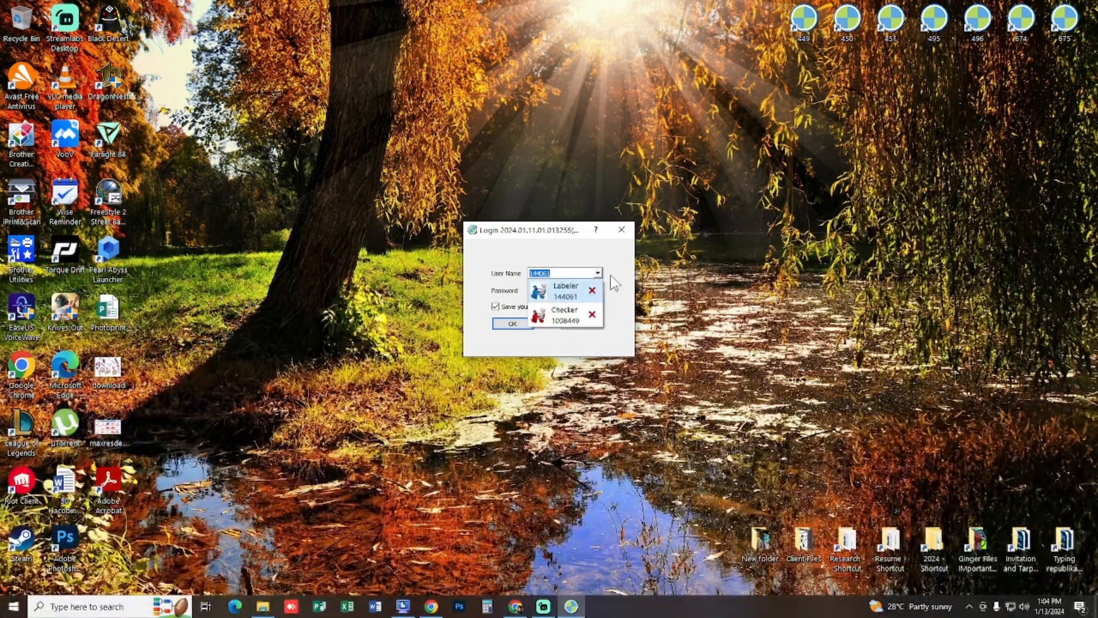
click(627, 301)
Copy the ID of the first Filter account in the browser's Password List and return to the login window.
click(515, 606)
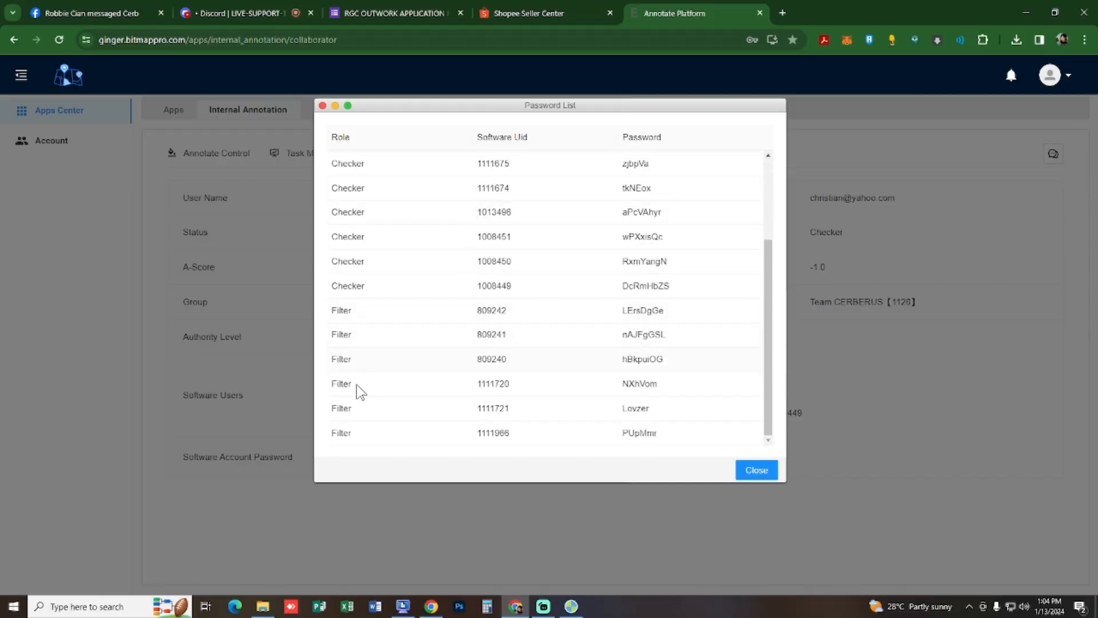
drag(501, 318, 507, 314)
right_click(493, 315)
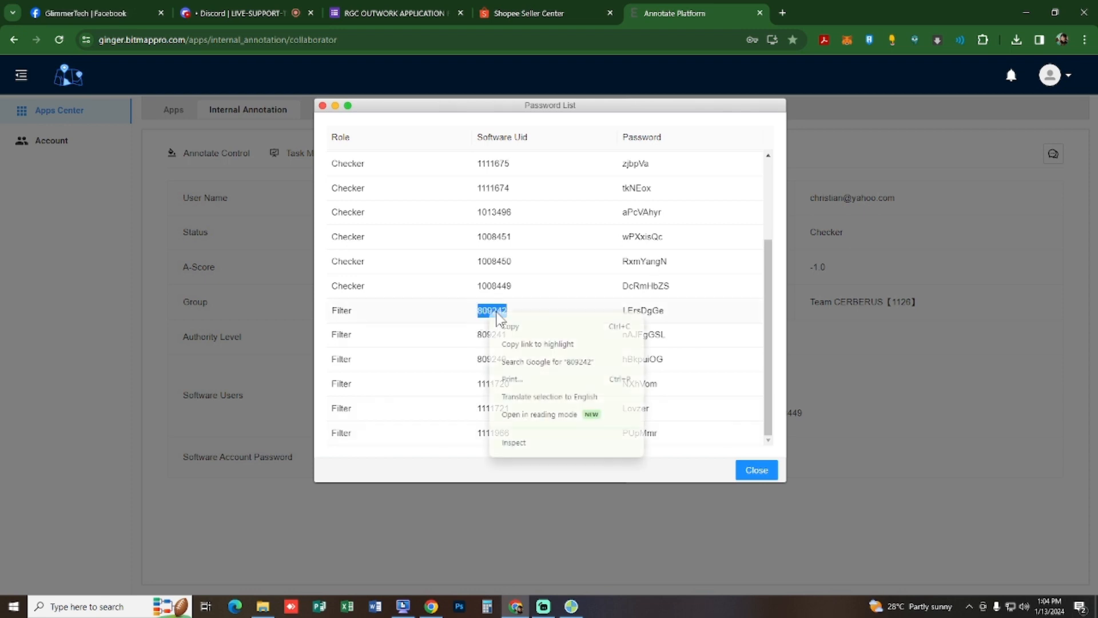
click(506, 319)
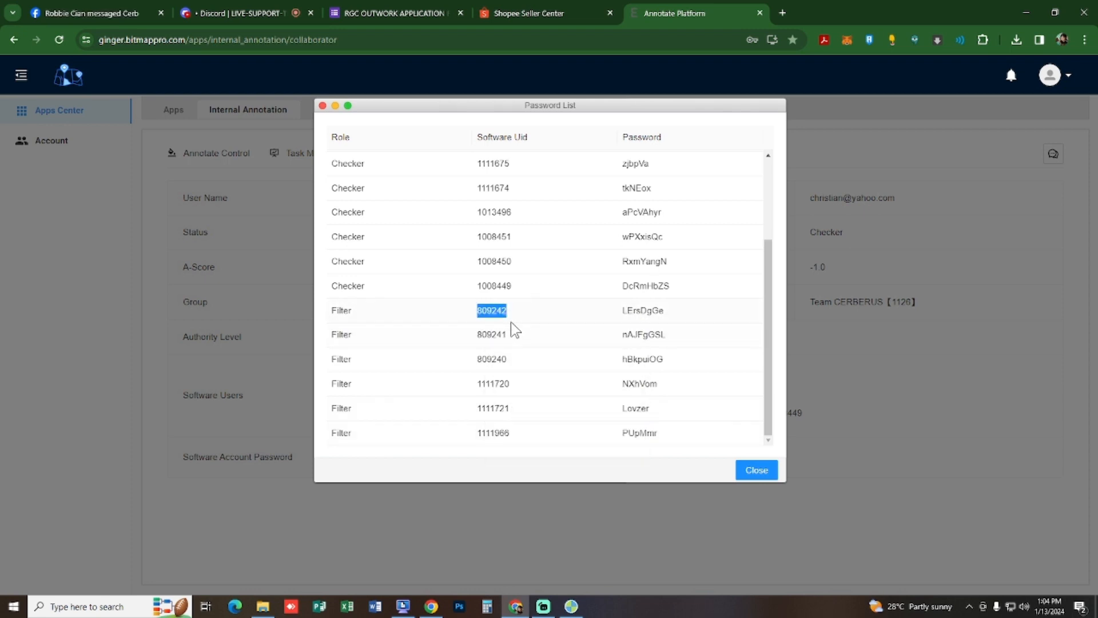
click(572, 608)
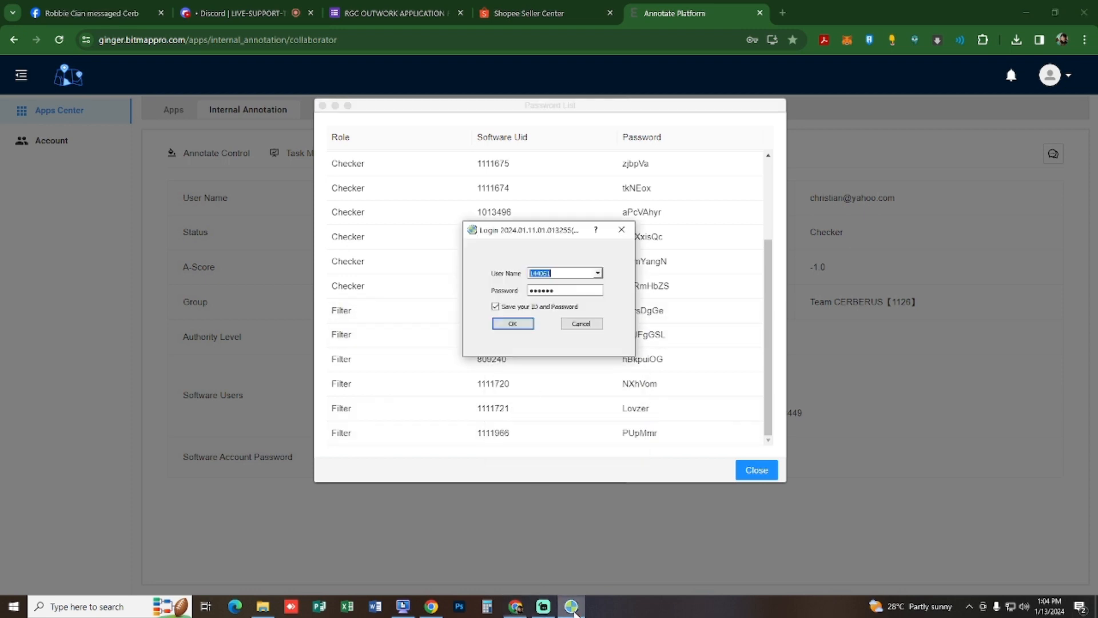
Replace the login user name with the copied Filter account ID, enter its account password from the Password List and log in.
click(570, 272)
drag(563, 271, 535, 344)
key(ctrl+v)
click(624, 311)
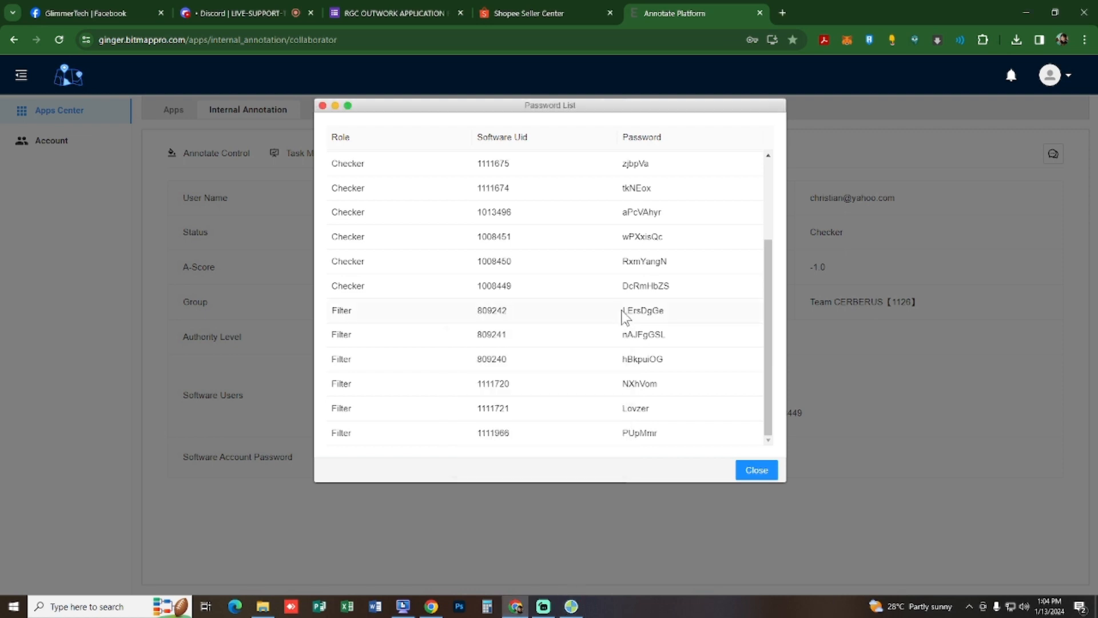
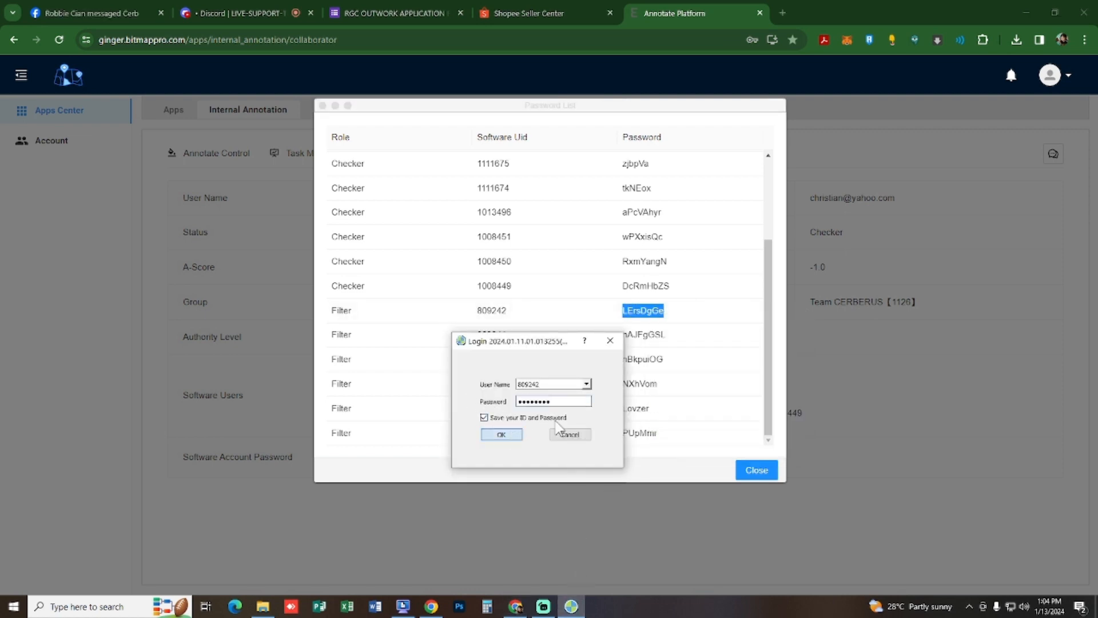
key(Return)
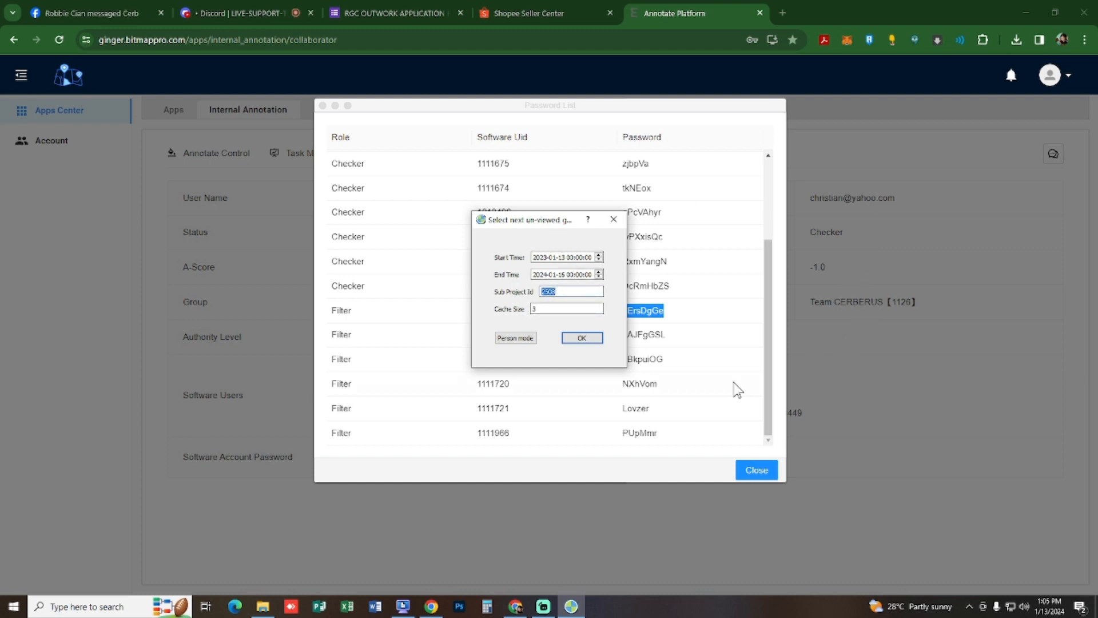
Close the Password List and look up the ongoing project's ID through Task Monitor and Annotate Control.
click(757, 470)
click(313, 159)
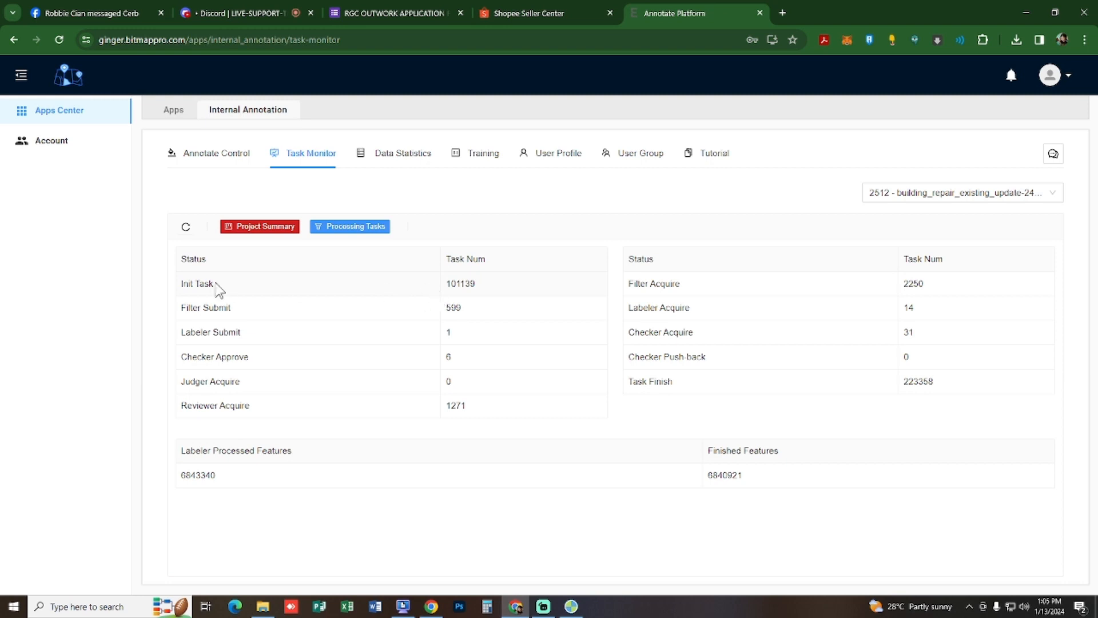
click(229, 154)
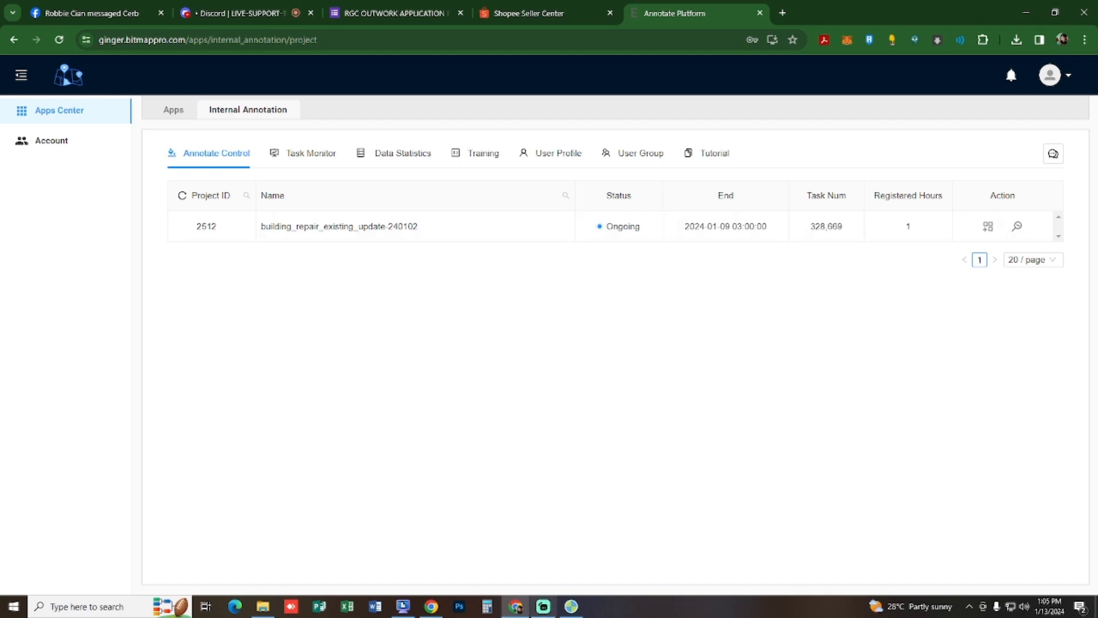
Set the Sub Project Id to 2512, move the dialog aside and minimize the browser.
click(570, 606)
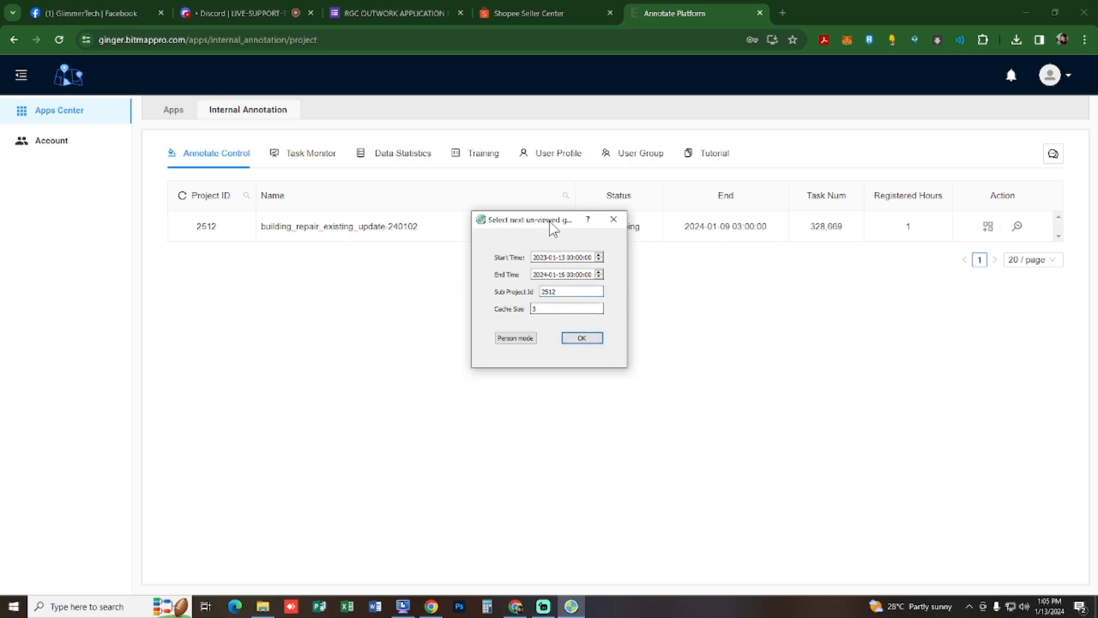
drag(550, 220, 276, 301)
click(1027, 13)
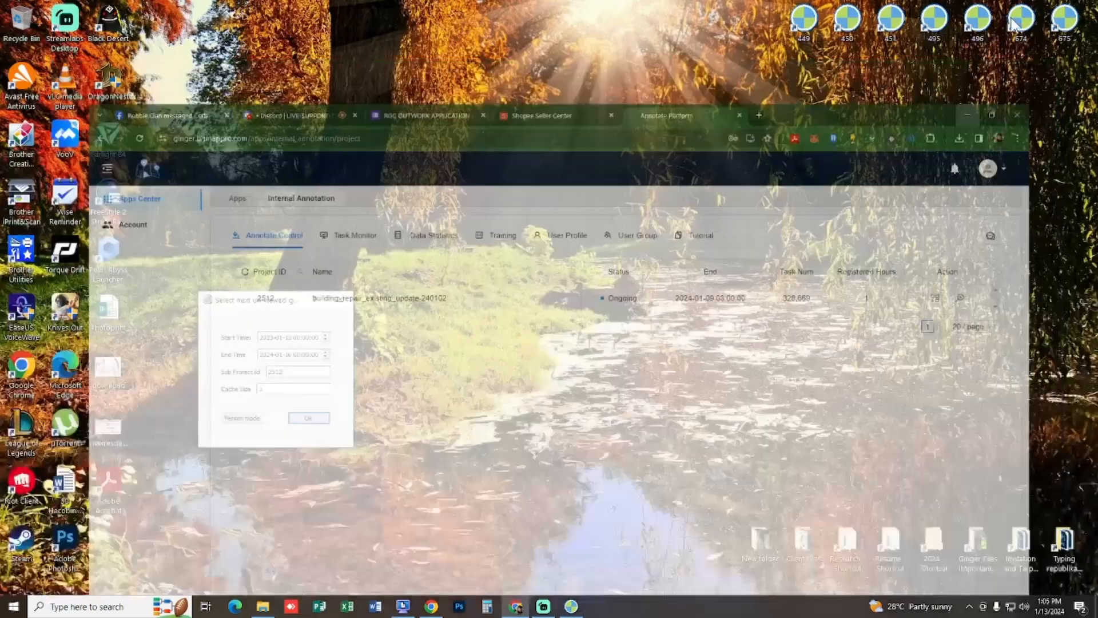
Open the desktop shortcut 450 and copy the second Filter account's ID from the Password List in the User Profile.
click(849, 23)
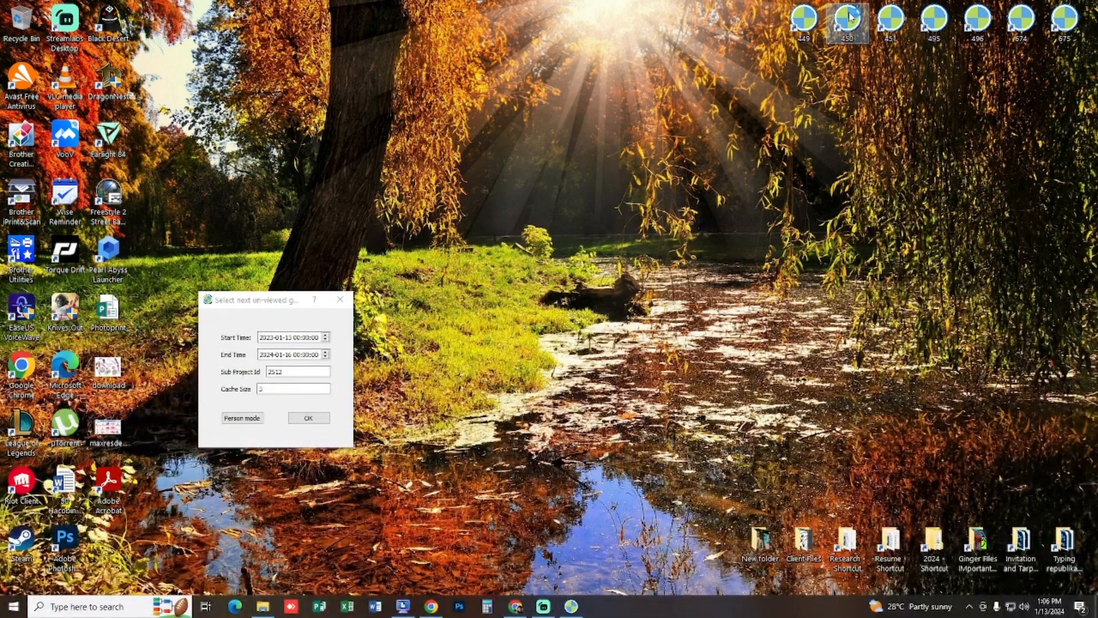
click(515, 606)
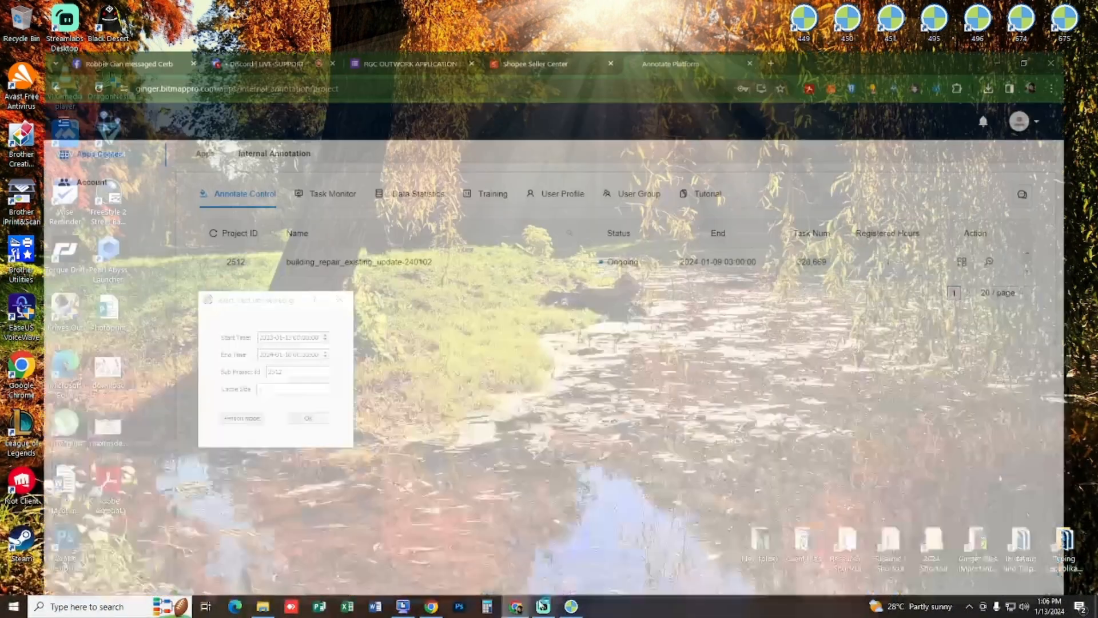
click(564, 152)
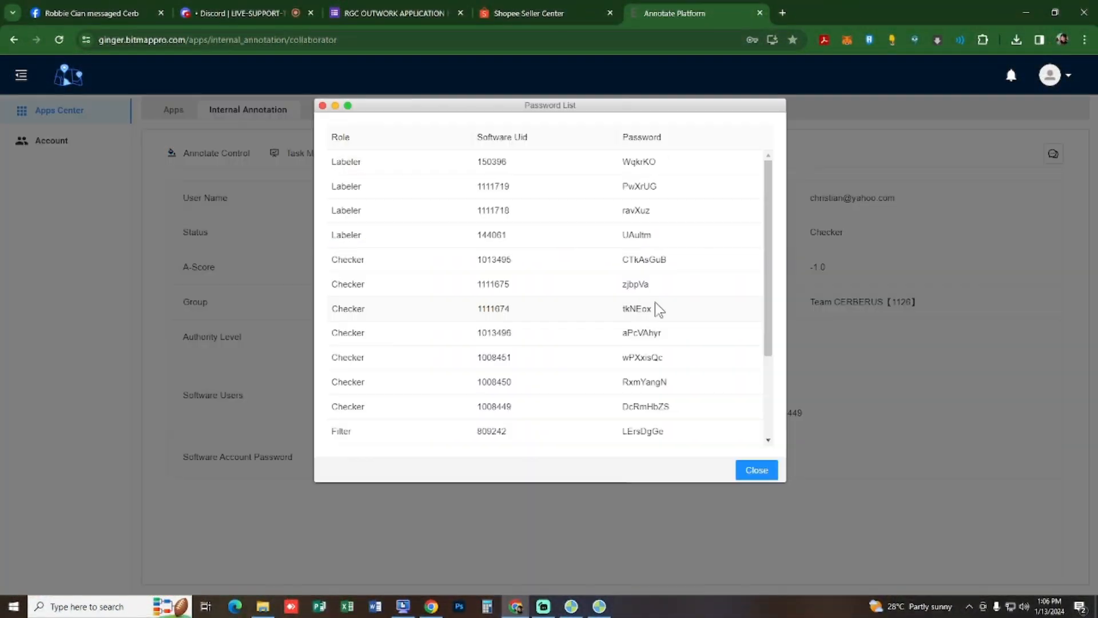
scroll(487, 312, down, 3)
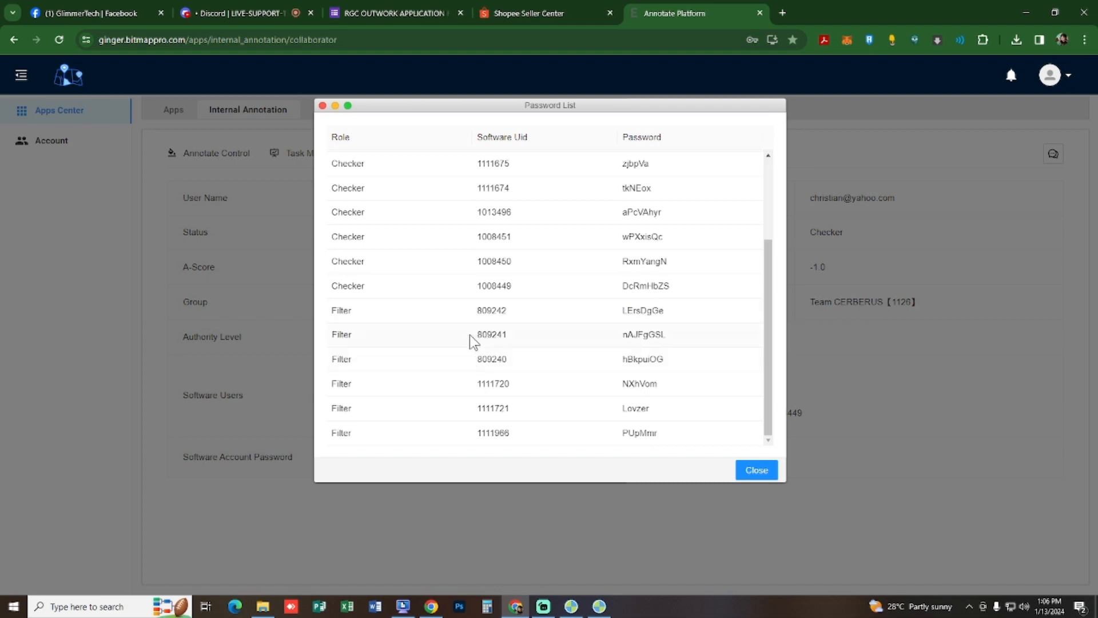
right_click(496, 343)
click(517, 351)
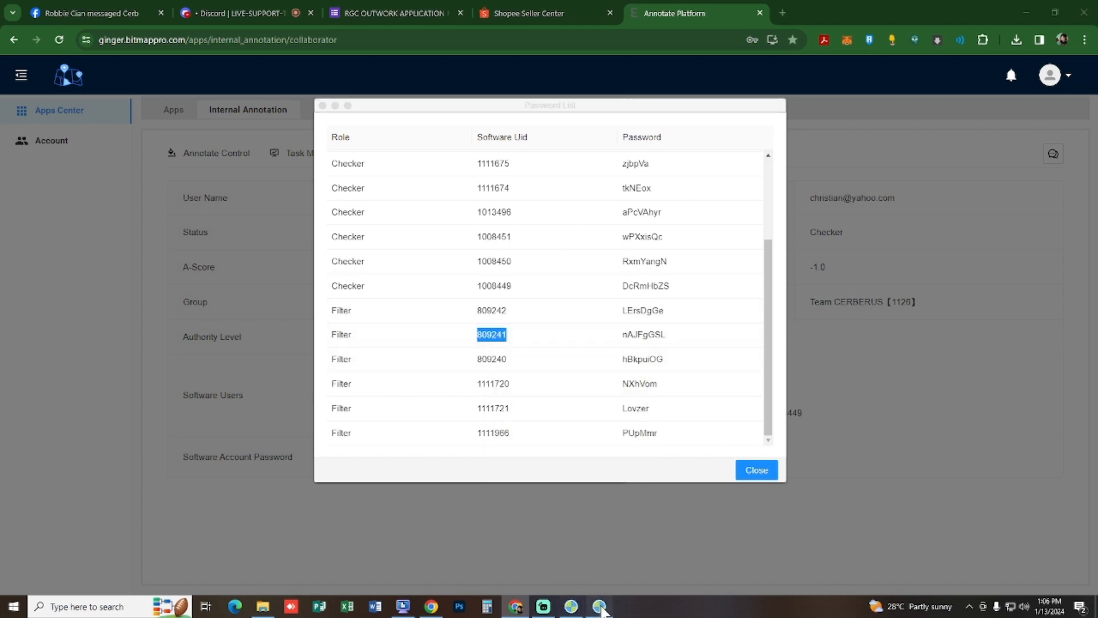
Accept the data access agreement and replace the login user name with the copied second Filter account ID.
click(682, 404)
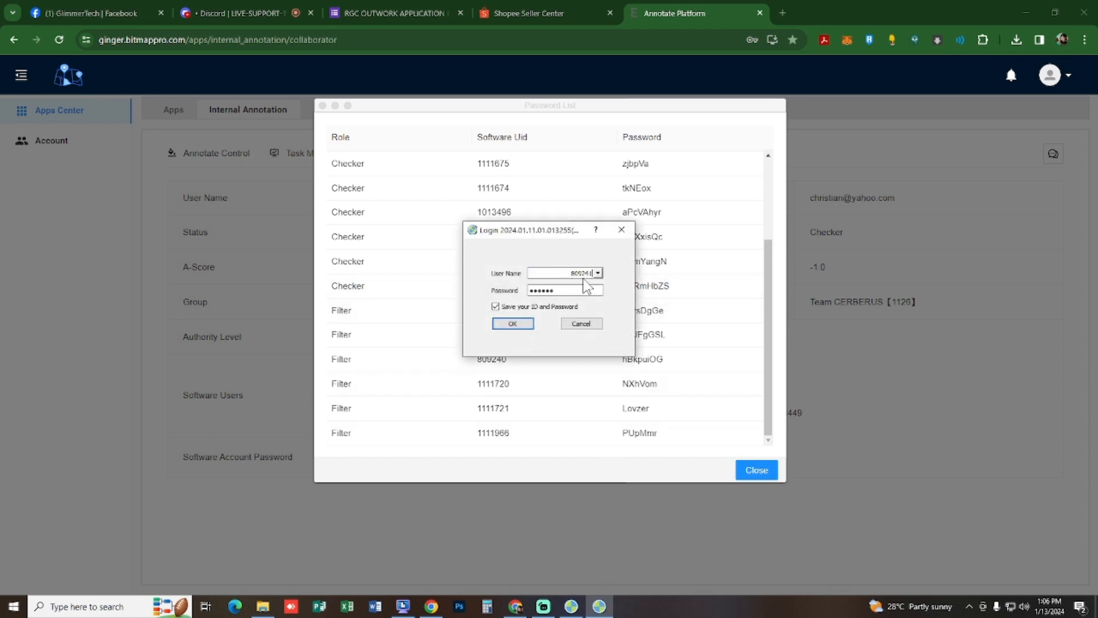
click(595, 273)
click(596, 272)
click(596, 271)
click(596, 271)
click(557, 273)
drag(574, 272, 525, 278)
key(ctrl+v)
key(BackSpace)
click(567, 272)
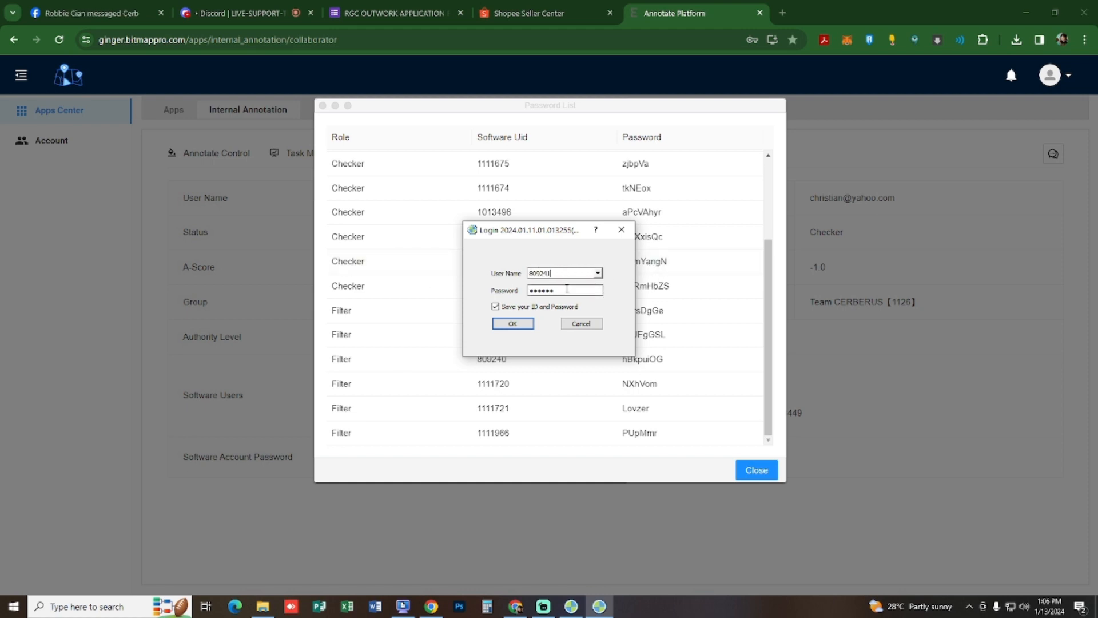
Enter the second Filter account's password copied from the Password List and log in.
double_click(643, 335)
right_click(641, 337)
click(662, 348)
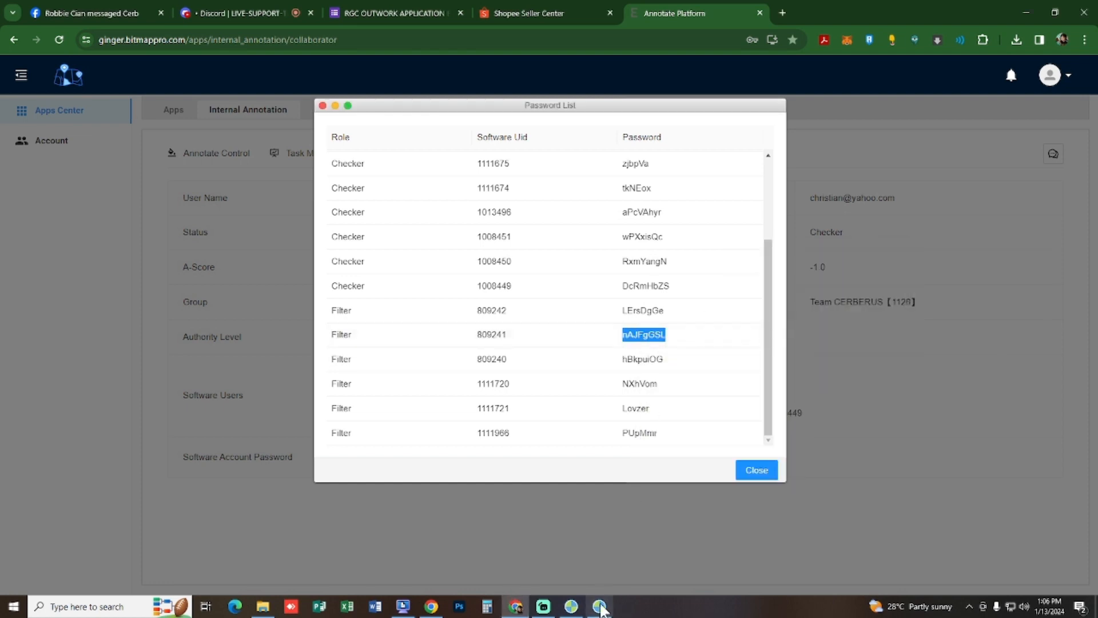
click(598, 607)
double_click(837, 314)
key(ctrl+v)
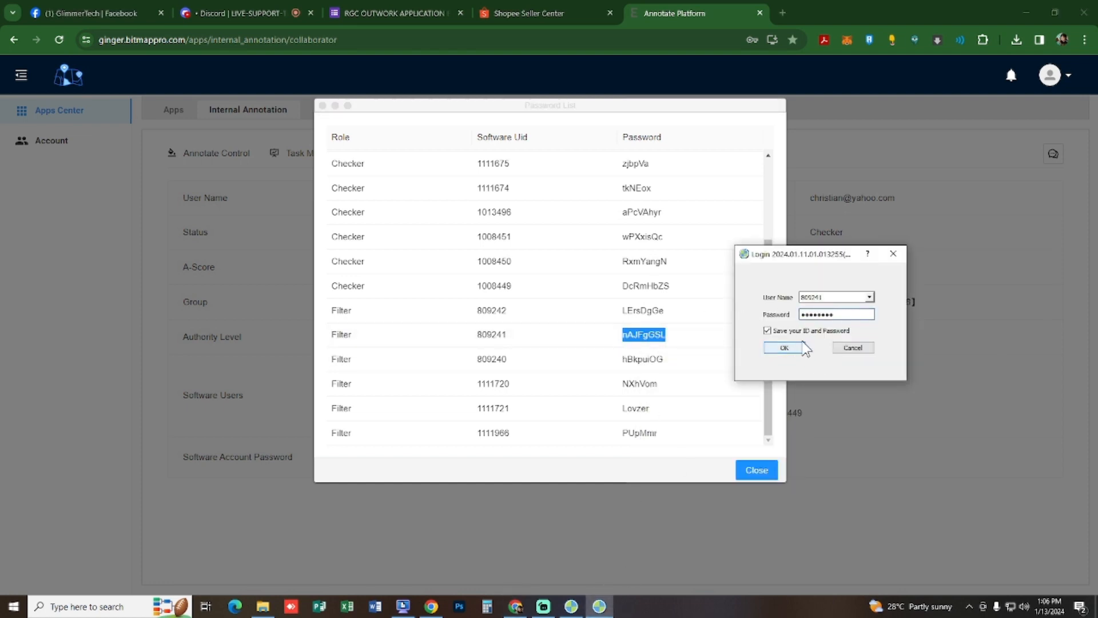
click(796, 347)
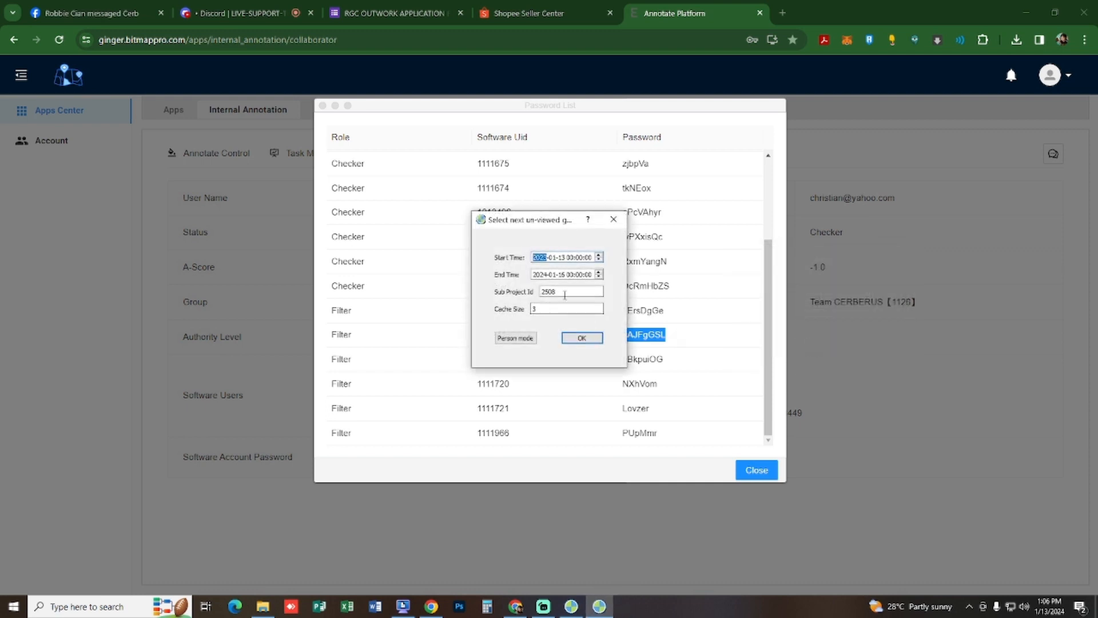
Set the Sub Project Id to 2512 for the second Filter account and show the desktop.
key(Tab)
key(Tab)
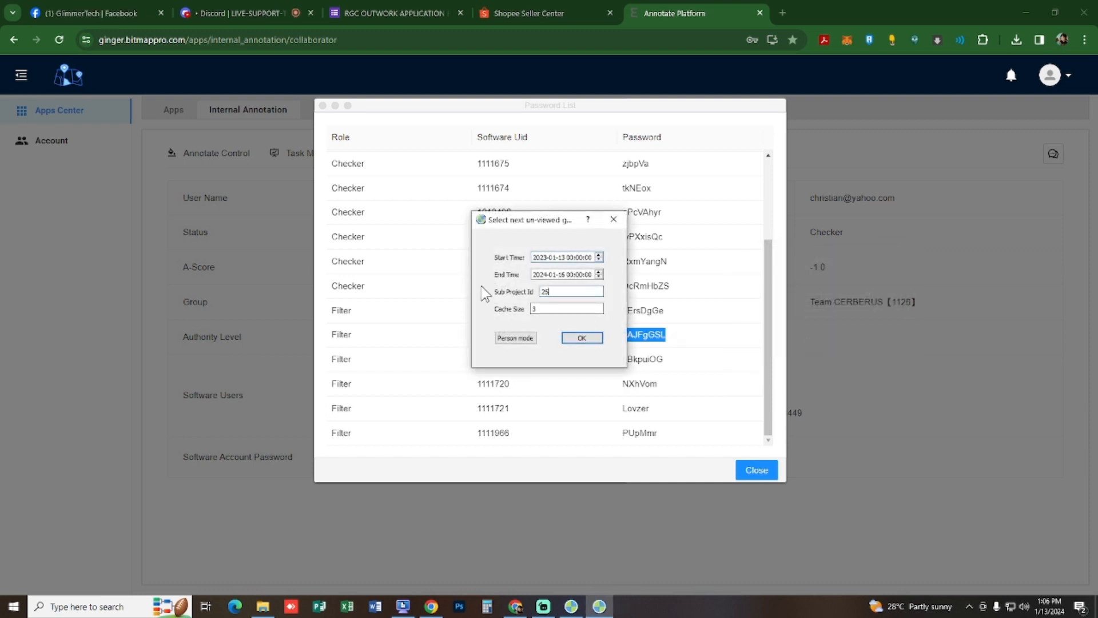
text(2512)
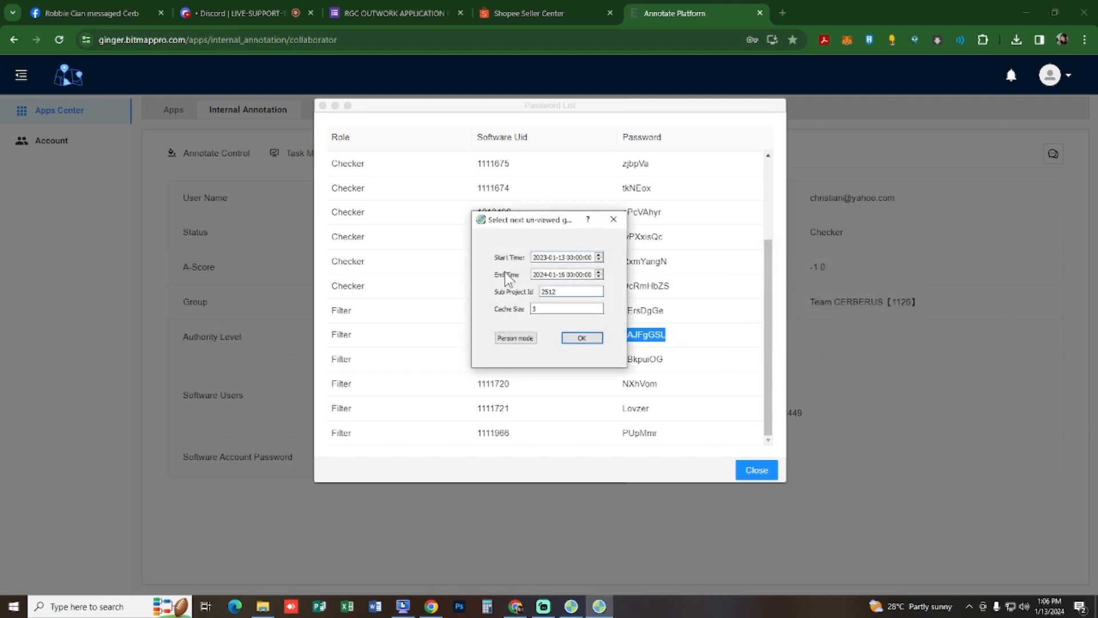
click(536, 308)
key(super+d)
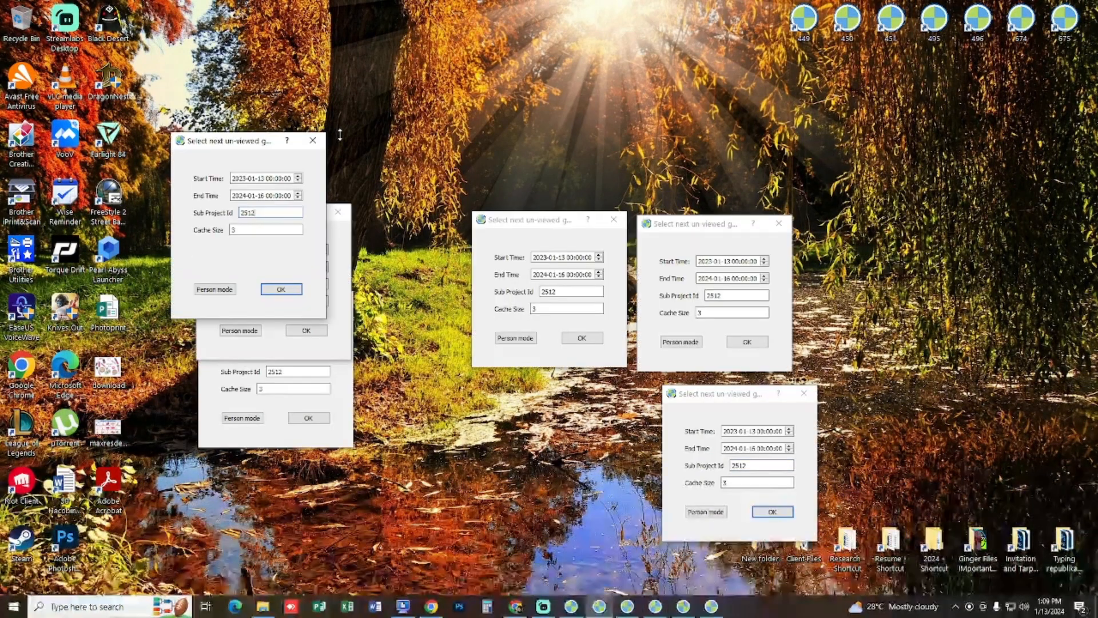
Spread out the overlapping task selection dialogs and confirm all six of them.
drag(237, 142, 457, 66)
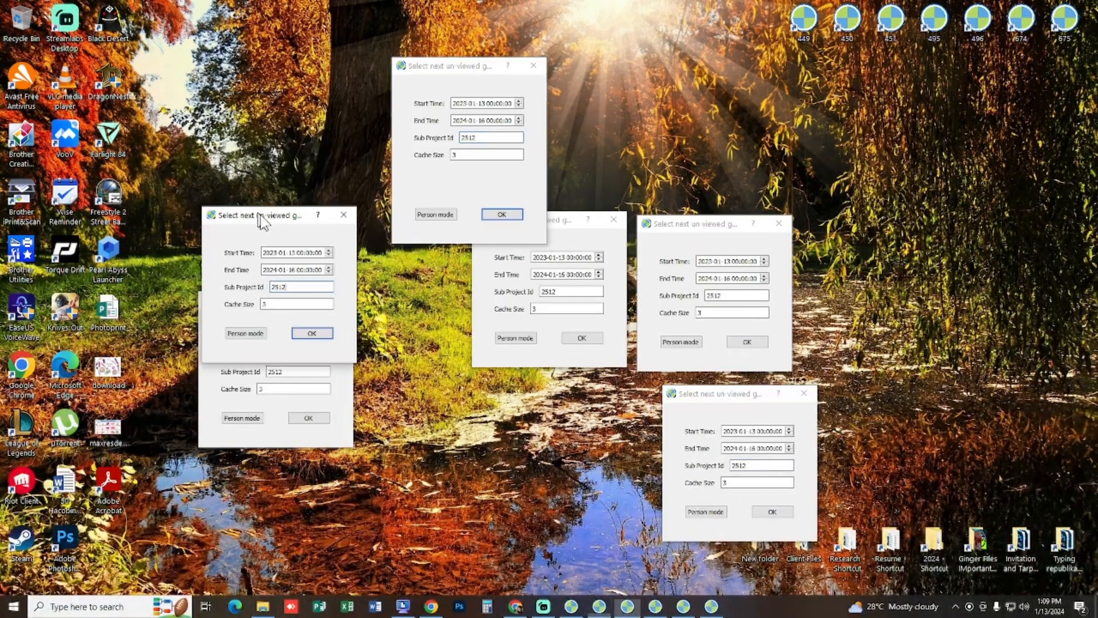
drag(260, 214, 456, 378)
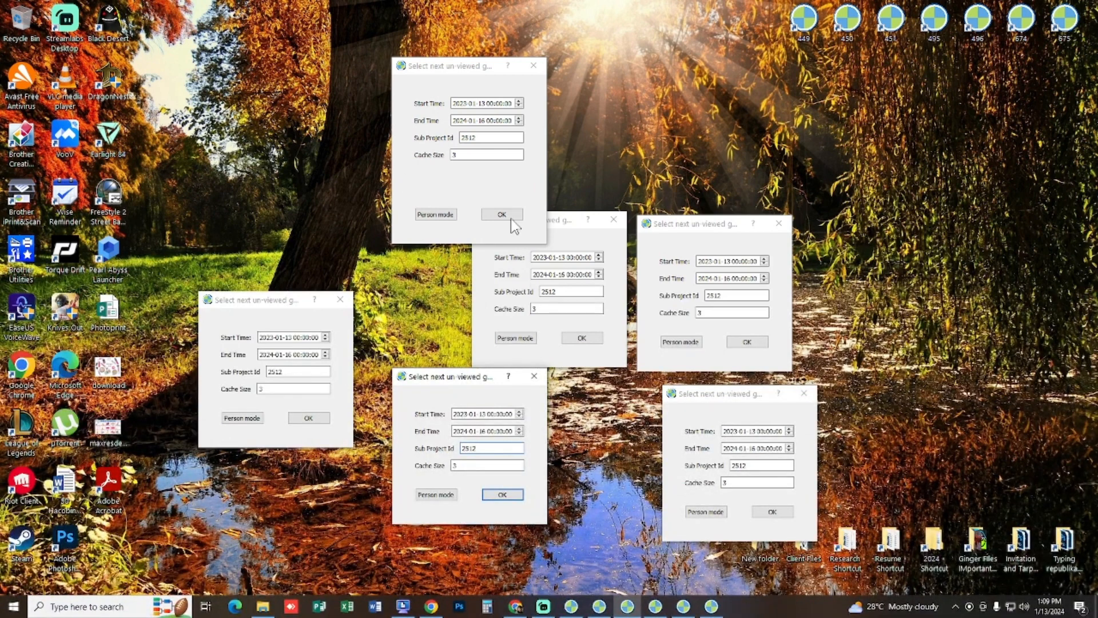
click(503, 495)
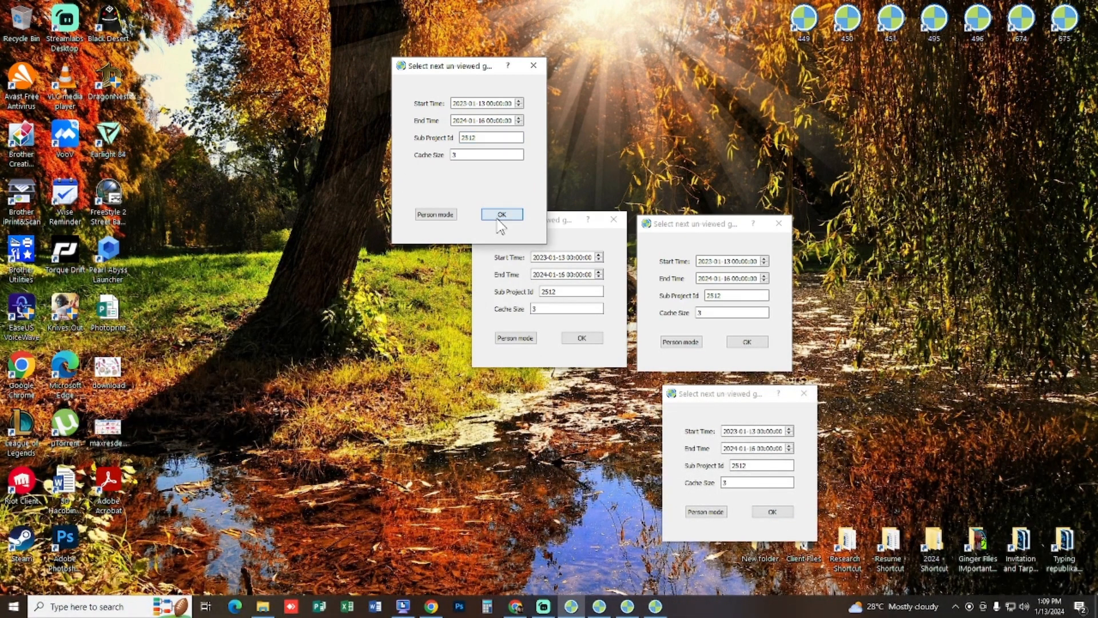
click(501, 215)
click(580, 338)
click(747, 342)
click(771, 511)
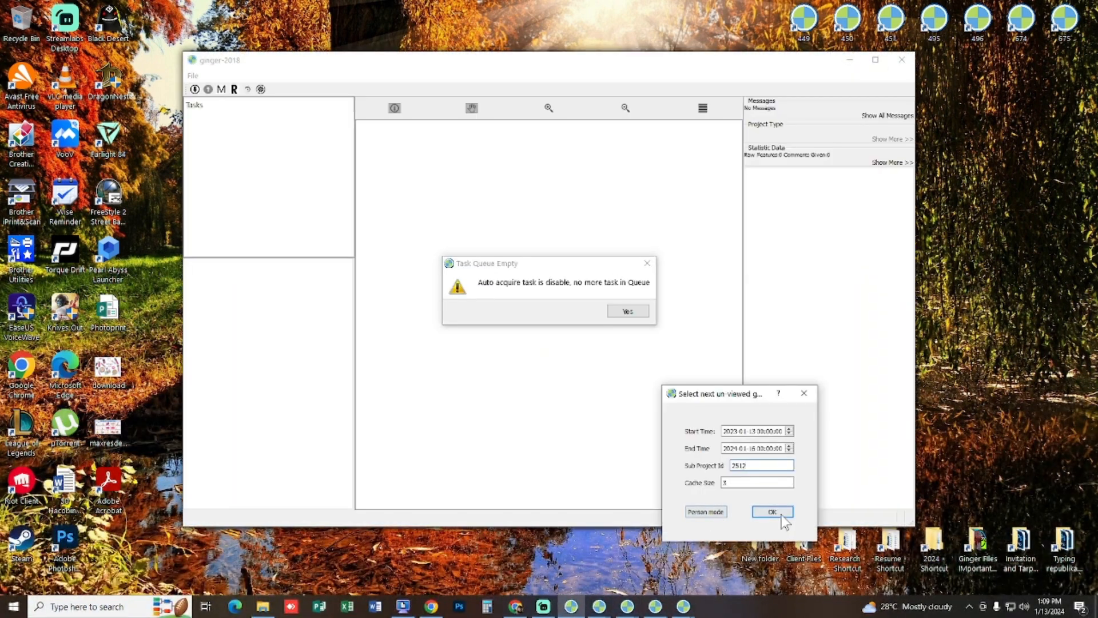
click(782, 514)
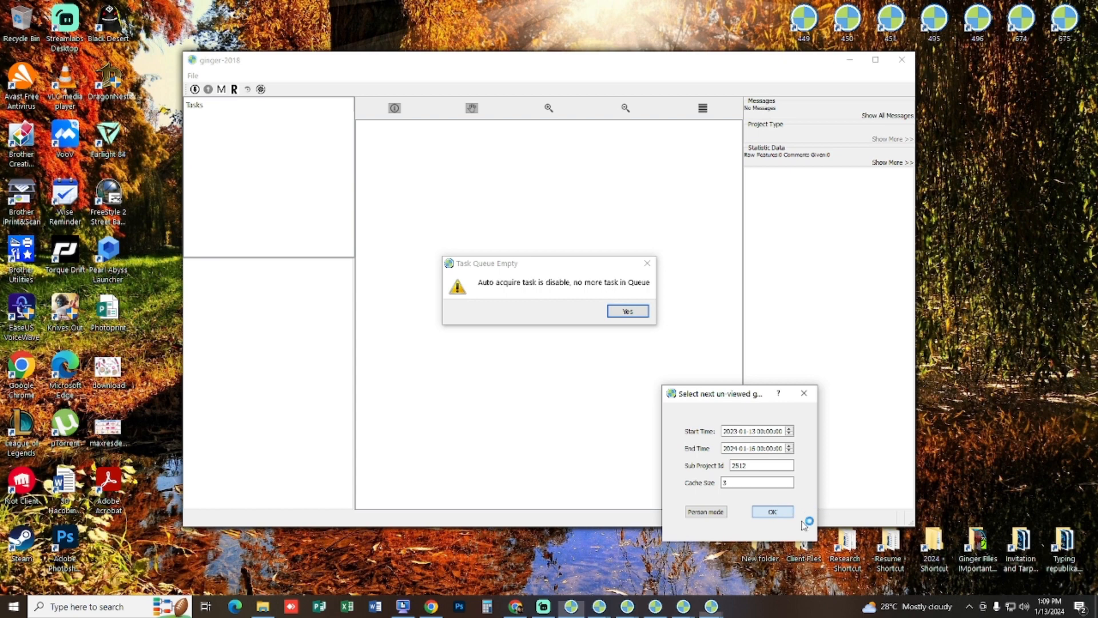
click(784, 512)
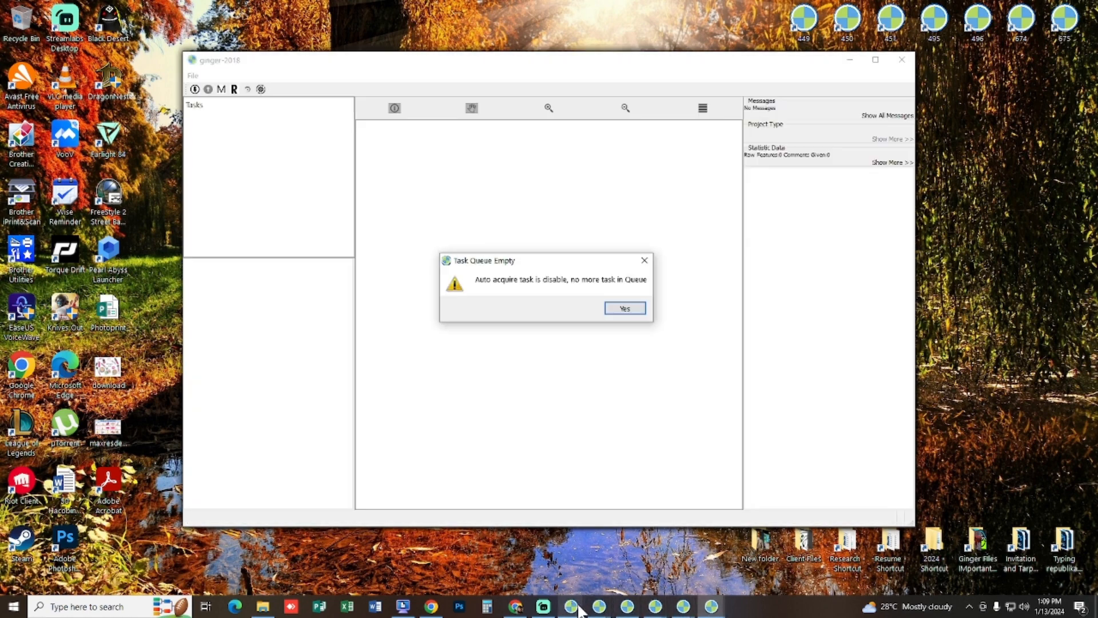
Dismiss the Task Queue Empty warning in the first Ginger window and switch its modes from M to A and from R to W.
click(545, 555)
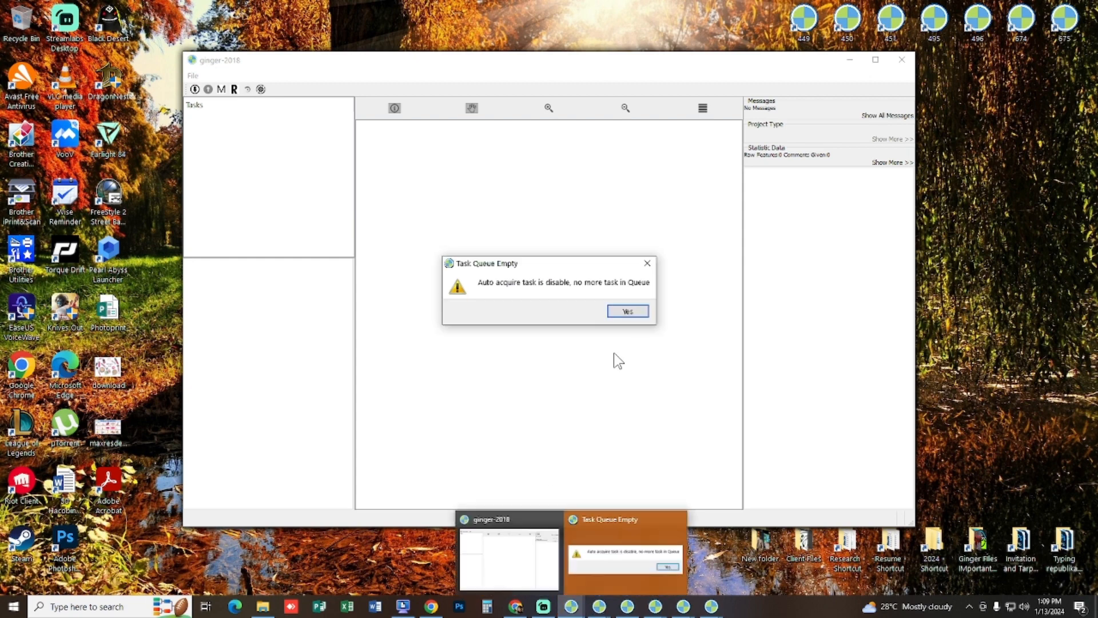
click(628, 311)
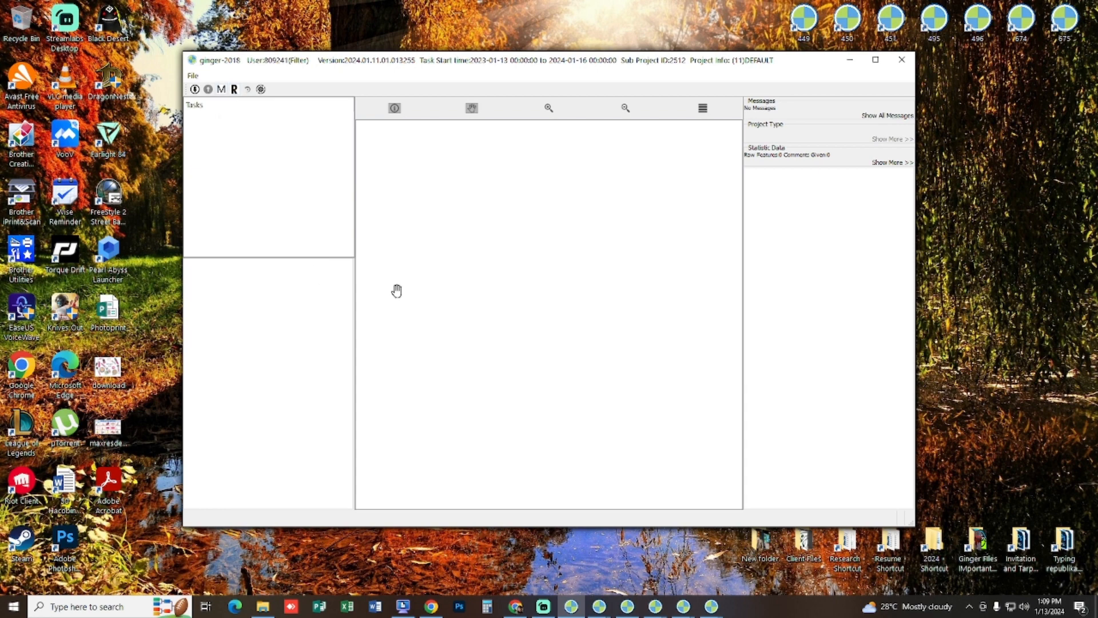
click(222, 92)
click(234, 90)
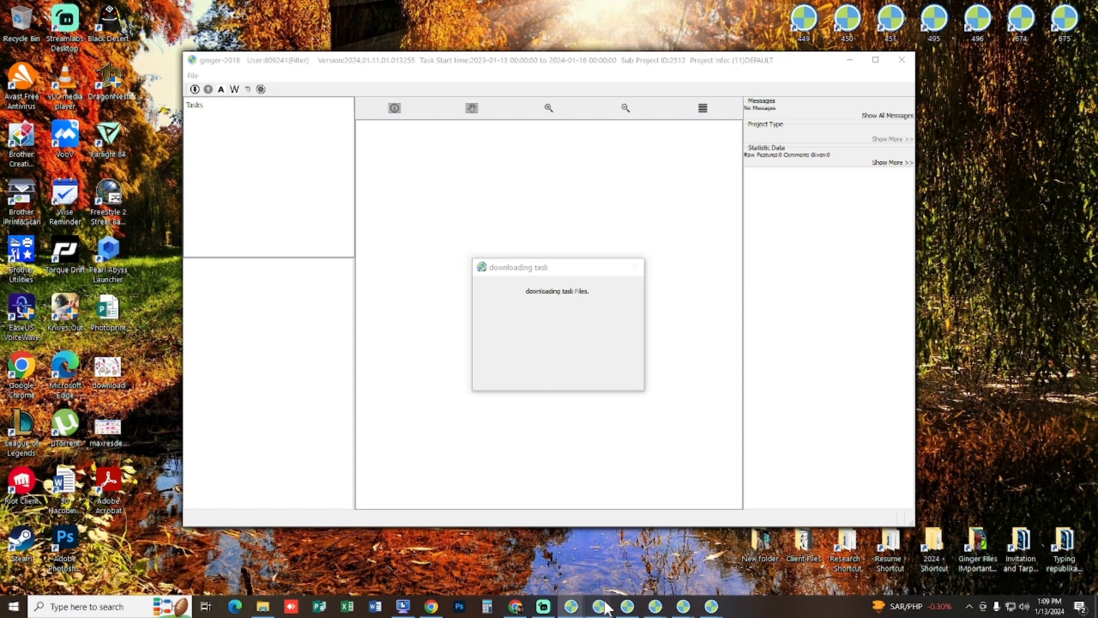
Dismiss the empty-queue warnings in the second and third Ginger windows and set both to modes A and W.
mouse_move(599, 606)
click(652, 549)
click(623, 308)
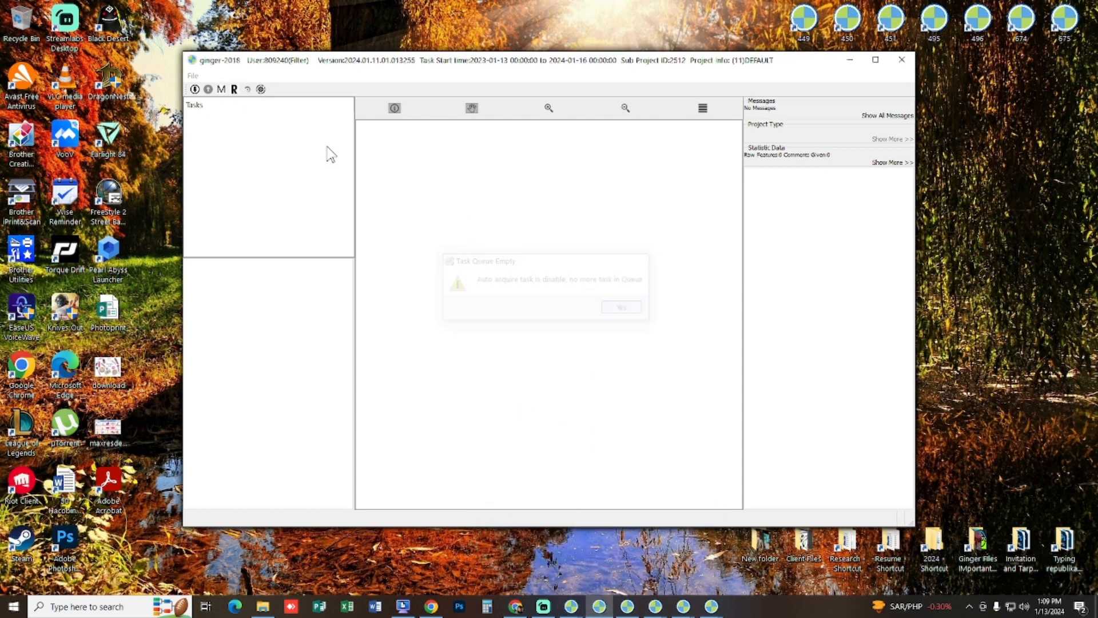
click(235, 90)
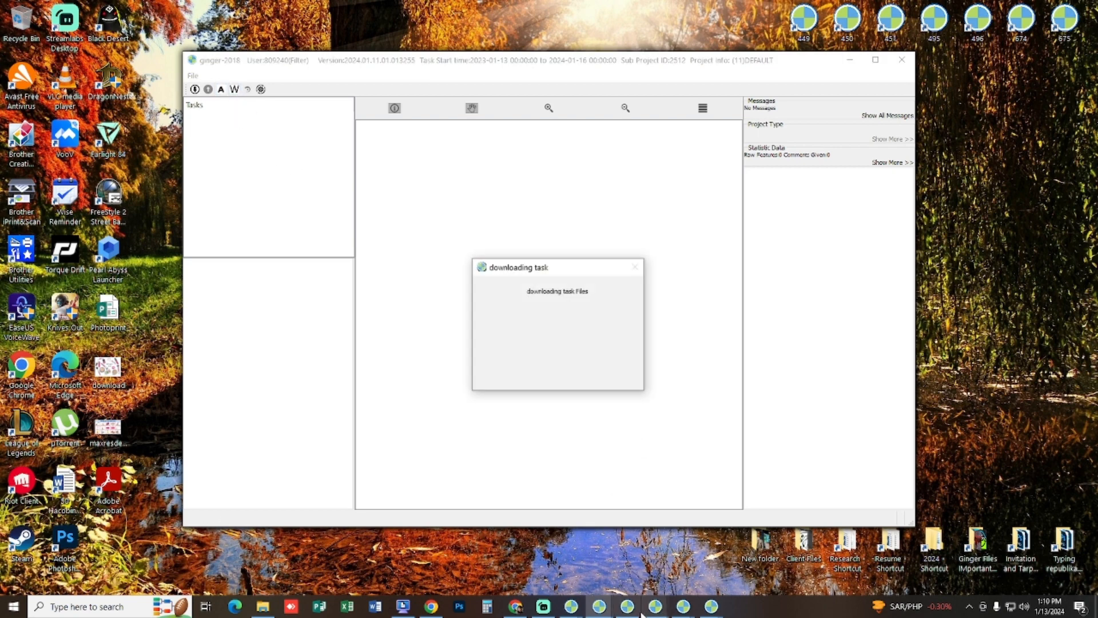
click(234, 90)
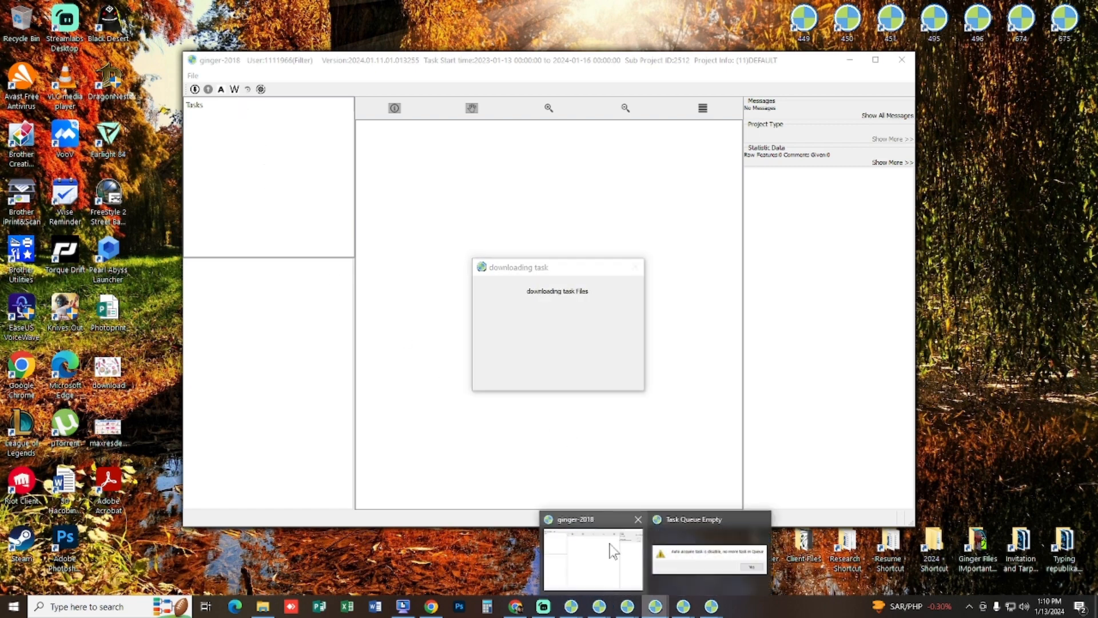
Dismiss the empty-queue warnings in the fourth and fifth Ginger windows and set both to modes A and W.
click(627, 311)
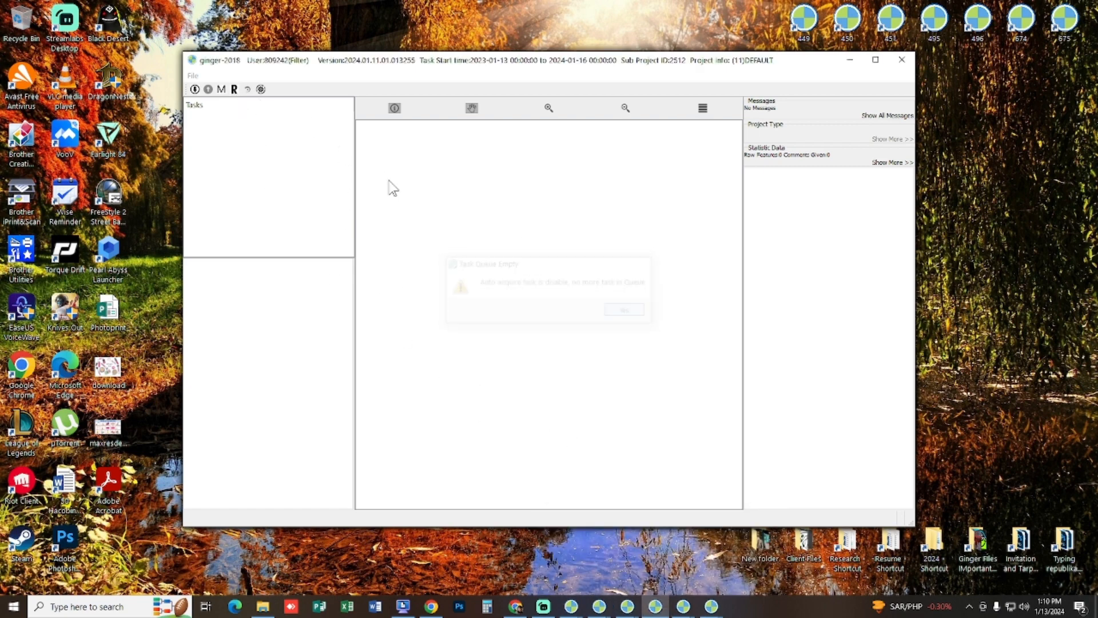
click(234, 91)
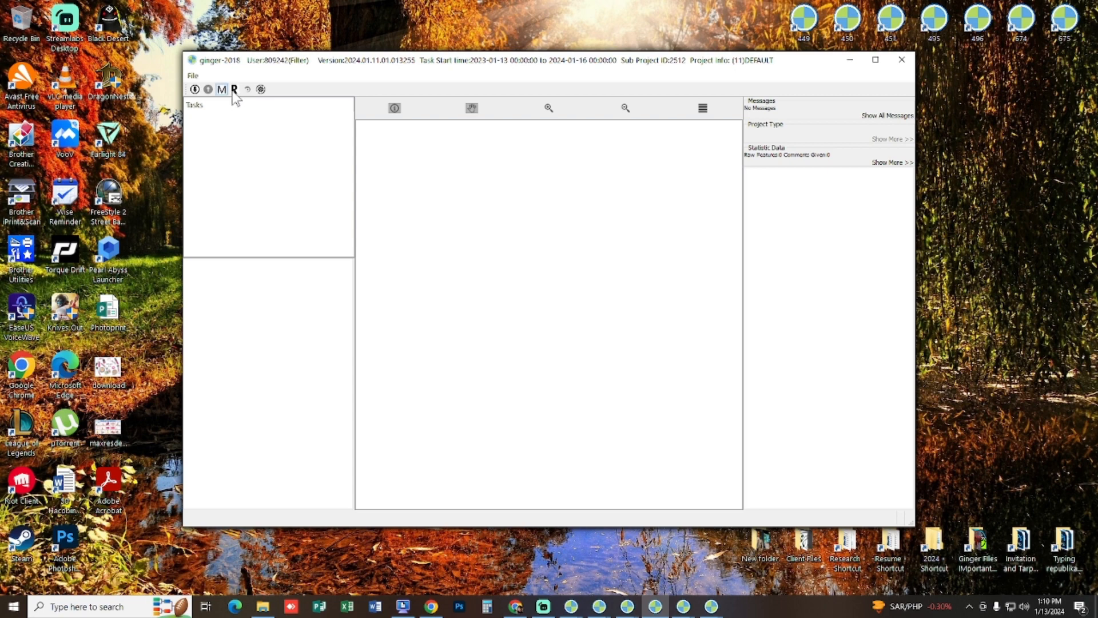
mouse_move(683, 605)
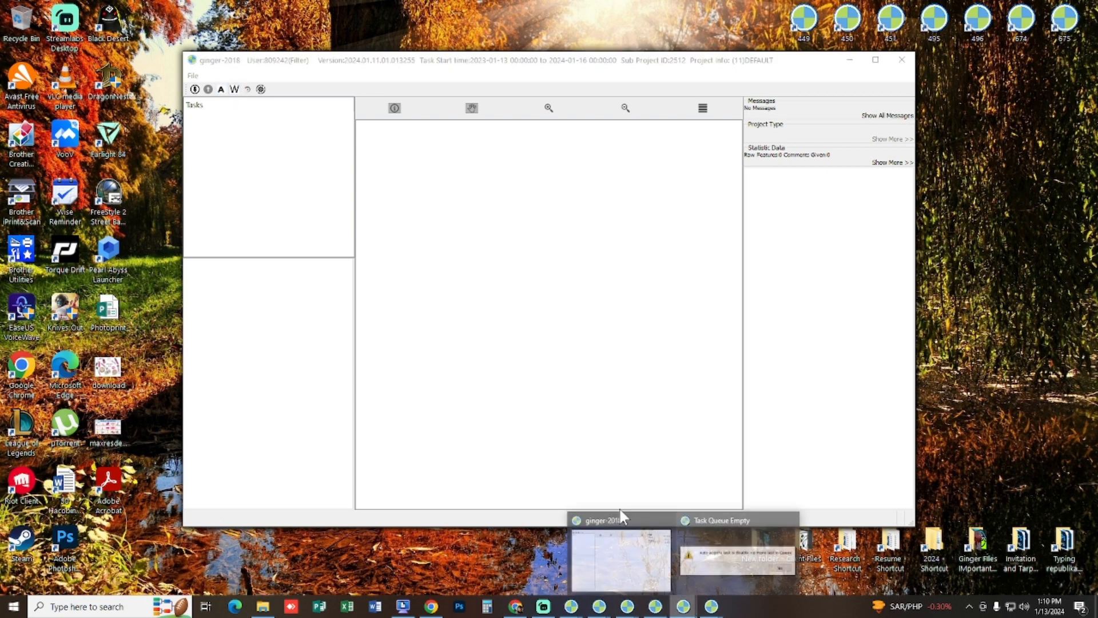
click(627, 553)
click(627, 311)
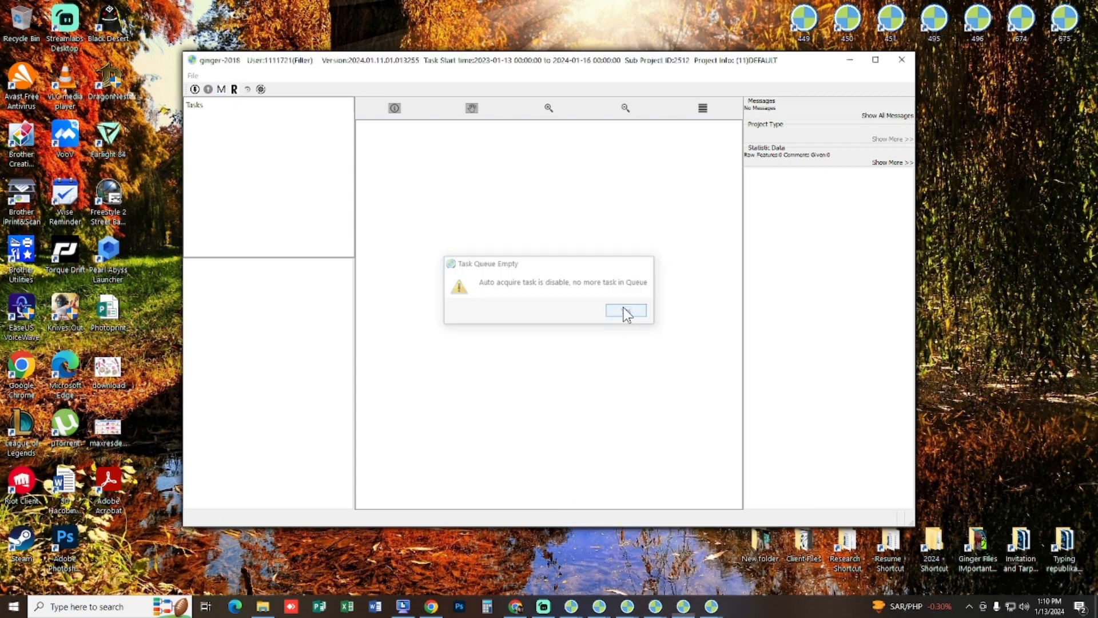
click(234, 90)
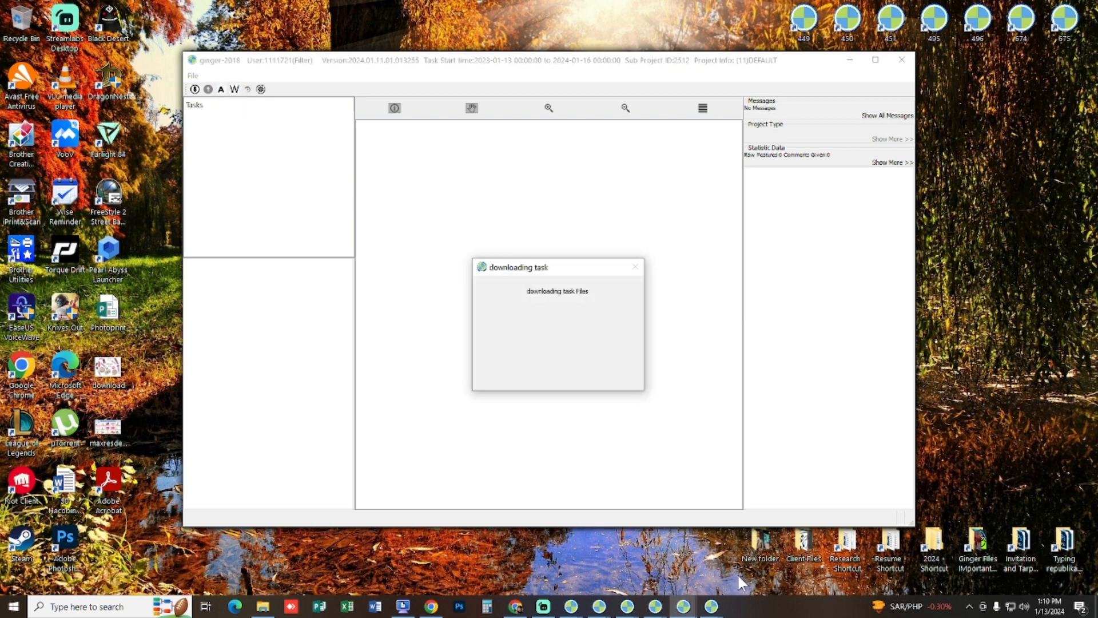
Dismiss the Task Queue Empty warning in the sixth Ginger window and switch it to modes A and W.
mouse_move(711, 605)
click(628, 553)
click(625, 309)
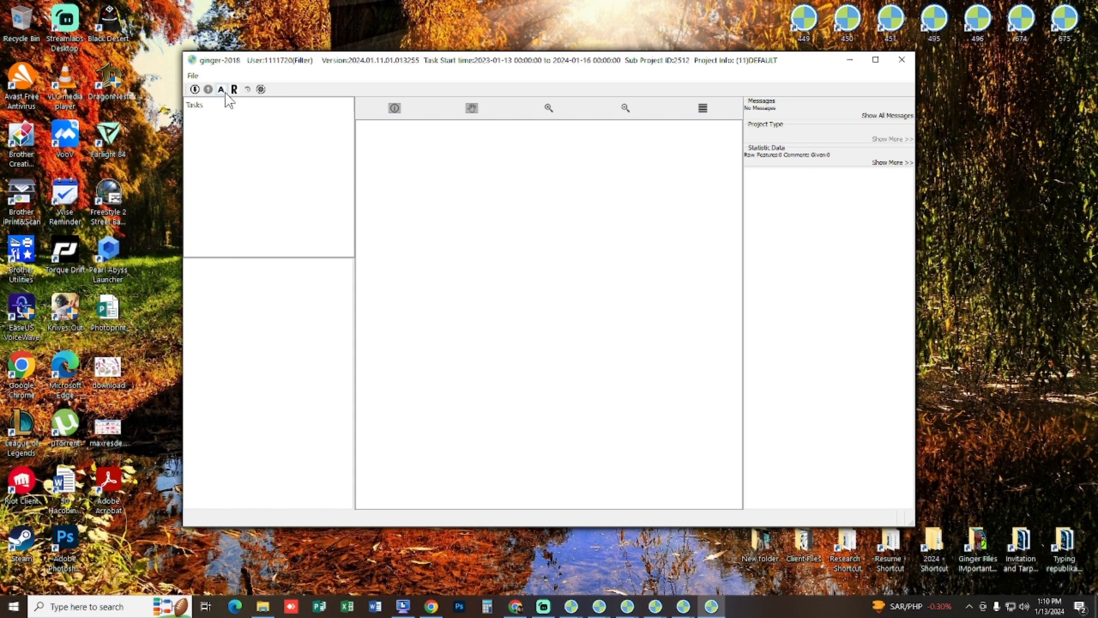
click(232, 91)
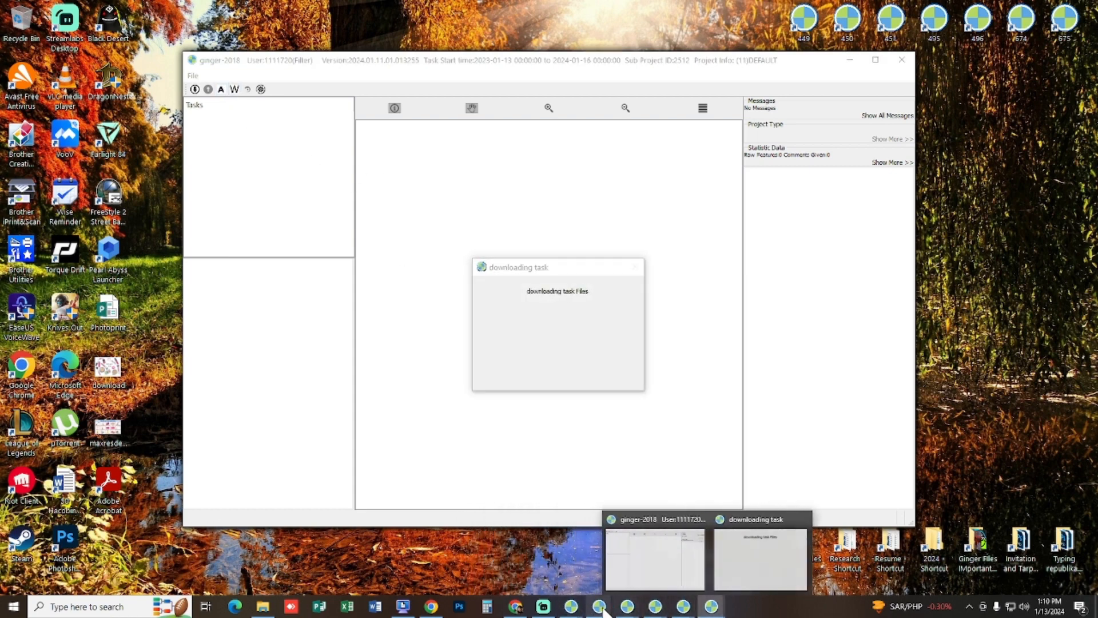
click(547, 608)
click(548, 608)
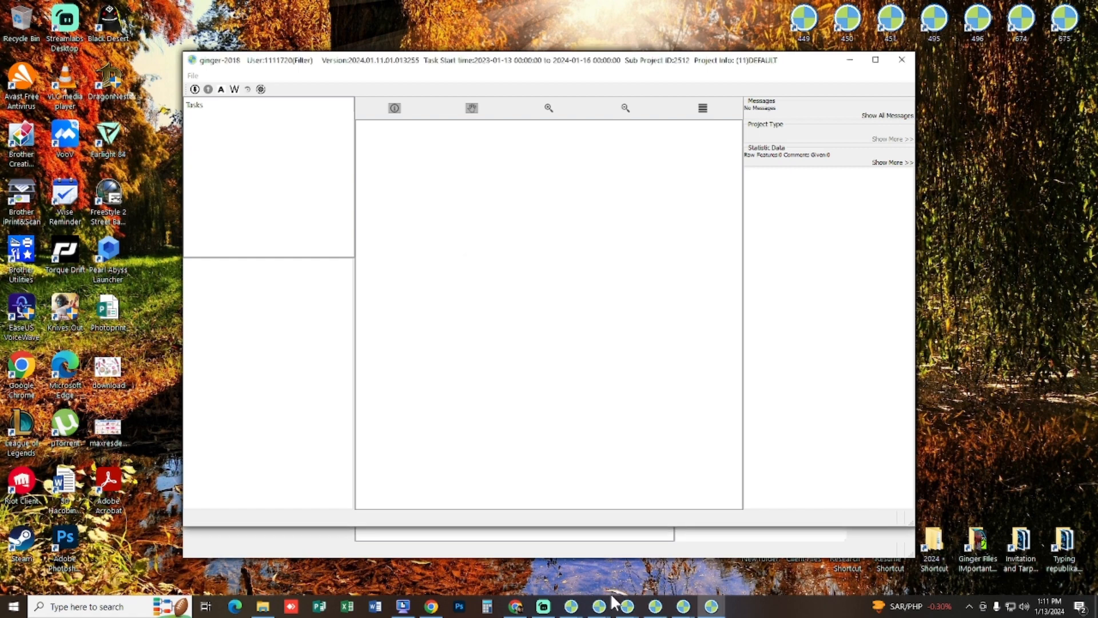
Bring up the first Ginger window with its downloaded task and close the 2512 project description.
mouse_move(574, 606)
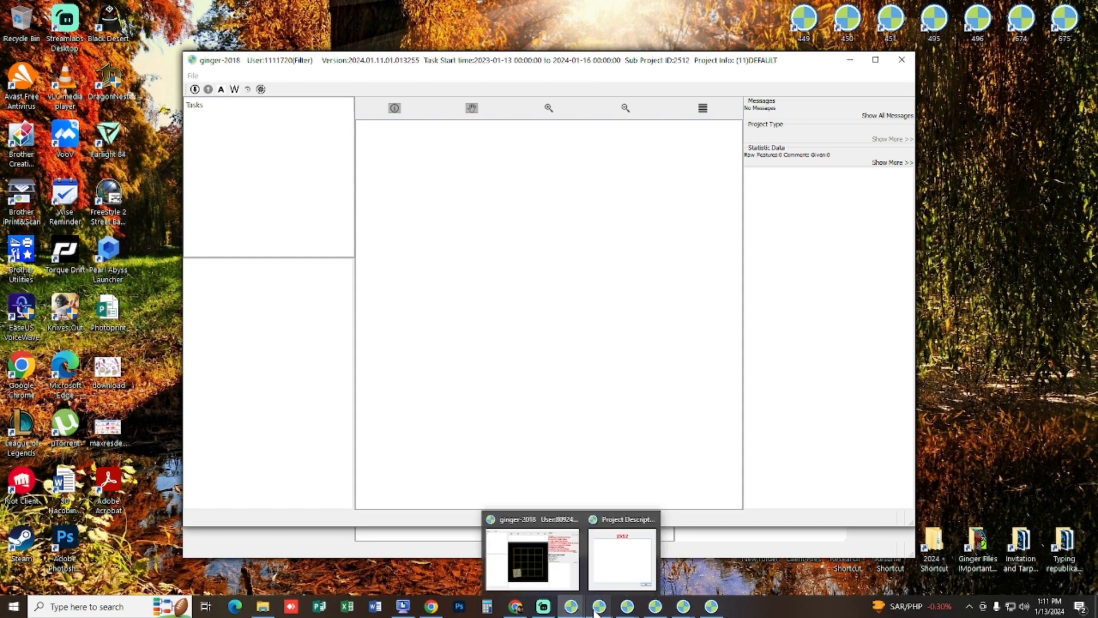
click(490, 560)
click(641, 393)
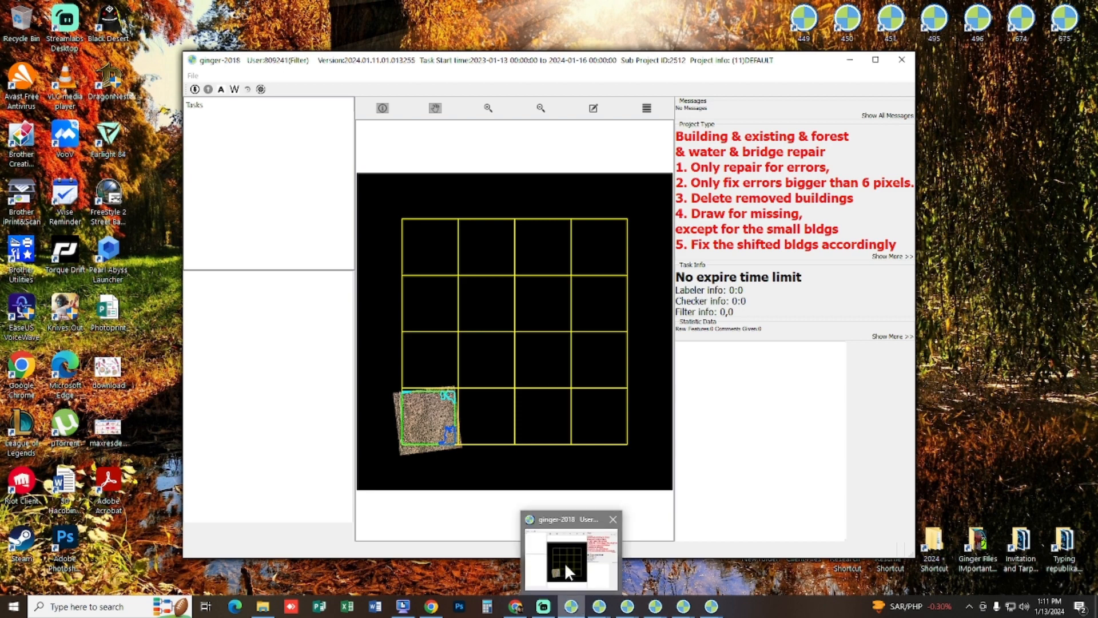
click(565, 562)
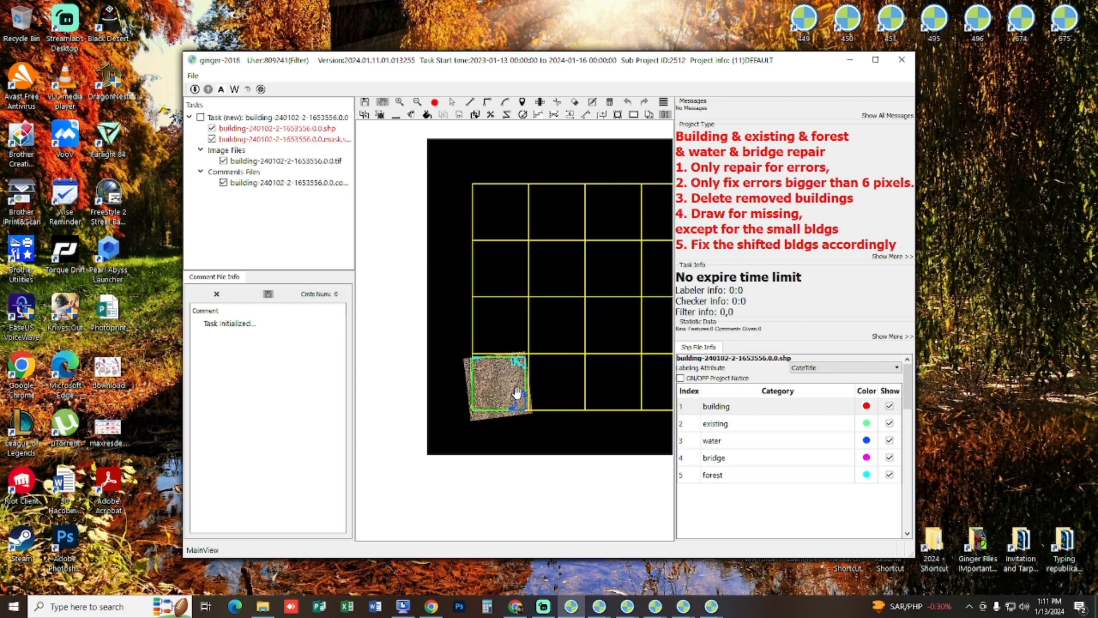
Delete the blue water feature in the lower-right corner of the first task's satellite image.
scroll(518, 389, up, 5)
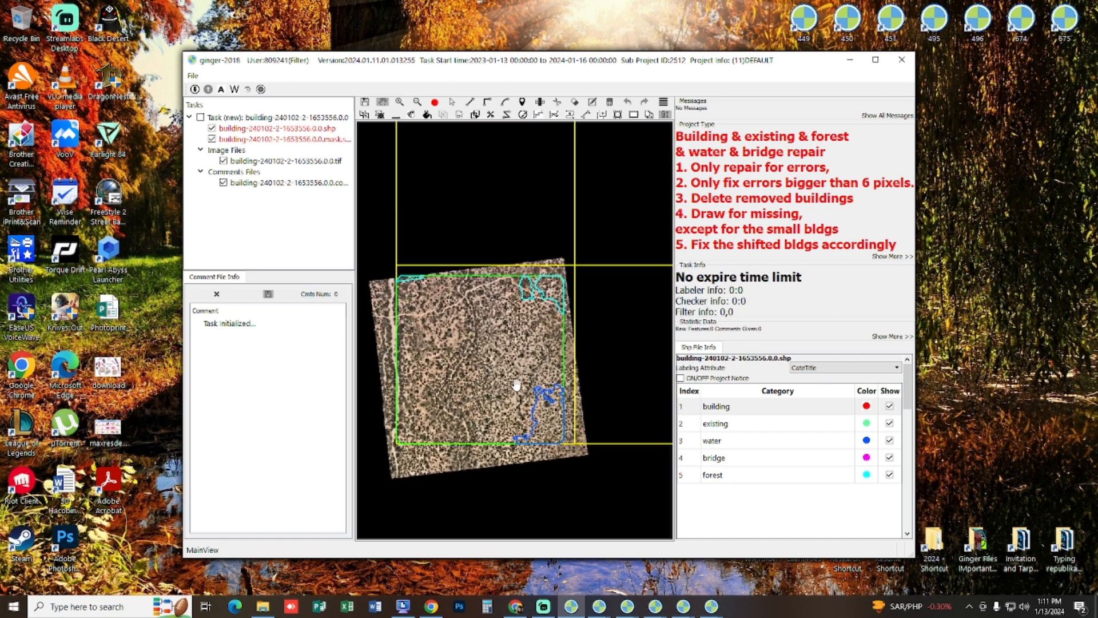
drag(480, 316, 500, 328)
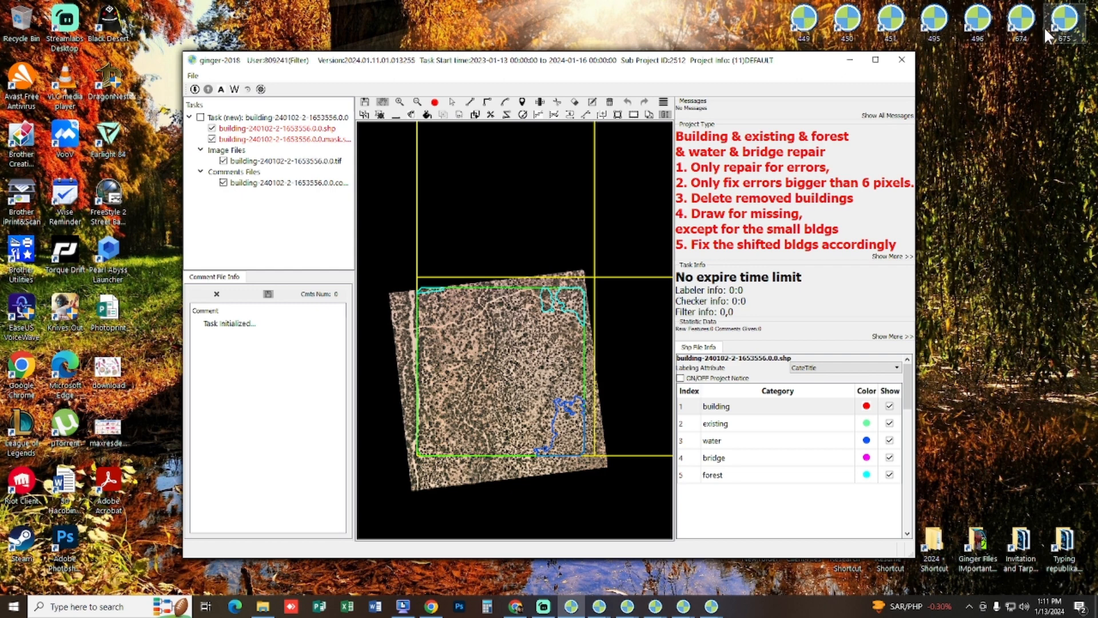
drag(447, 293, 445, 293)
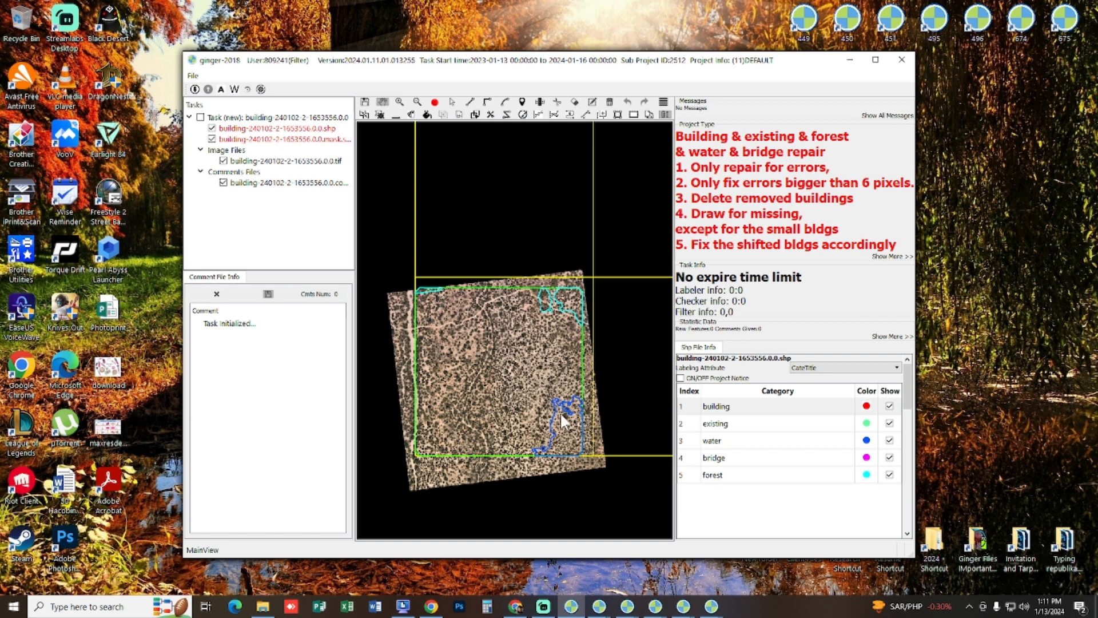
key(Escape)
click(594, 448)
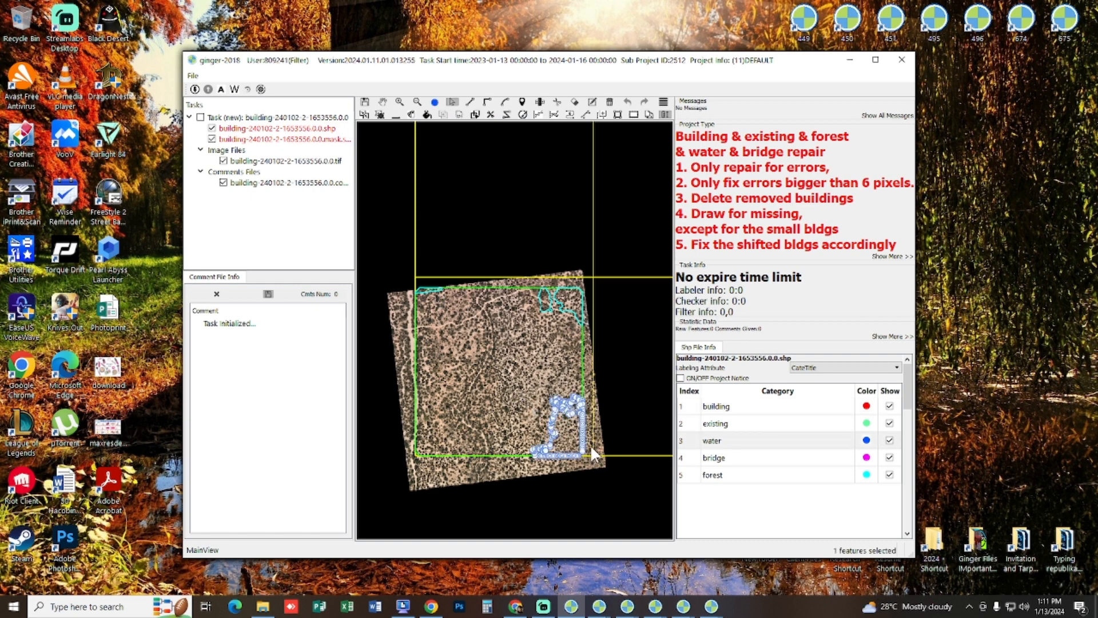
key(Delete)
key(h)
drag(544, 394, 528, 375)
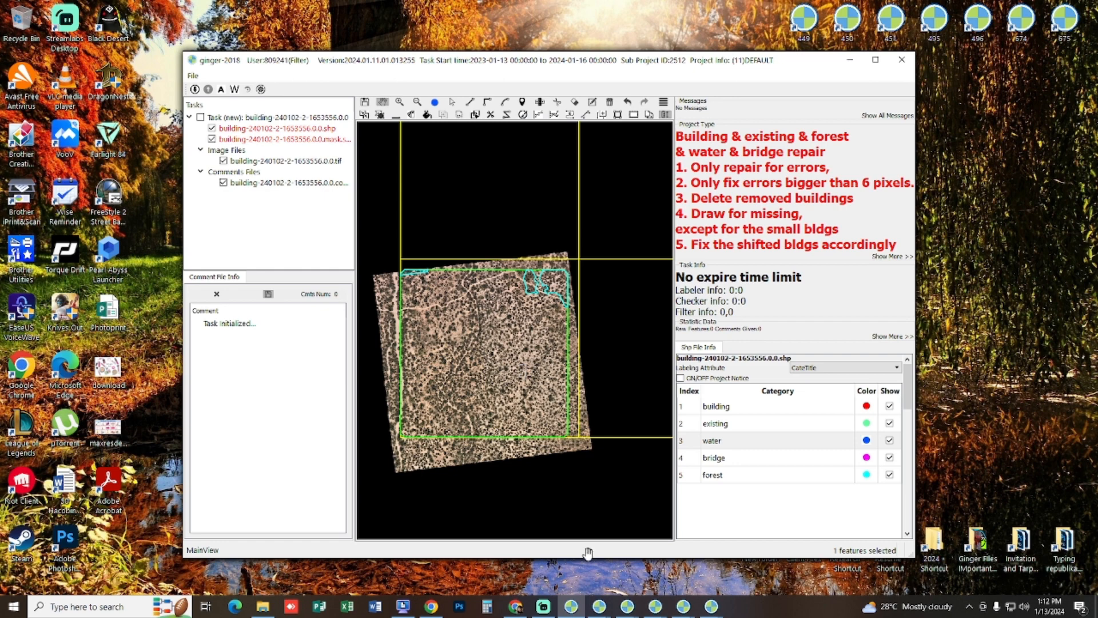
Bring up the second Ginger window, close its project description and inspect the outlined buildings up close.
click(598, 607)
click(631, 393)
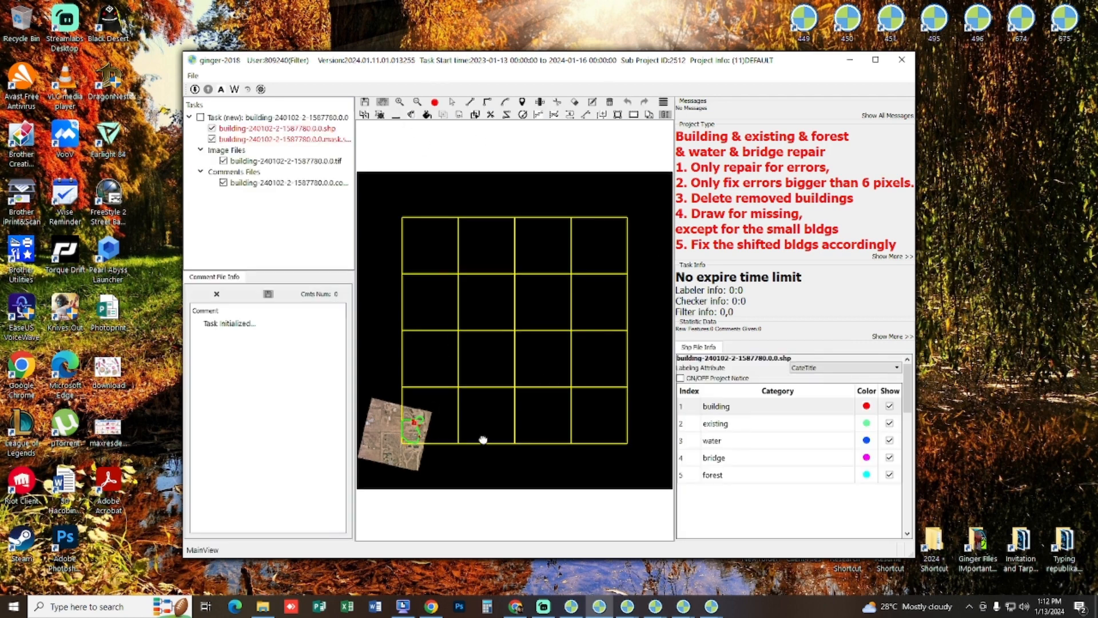
click(437, 341)
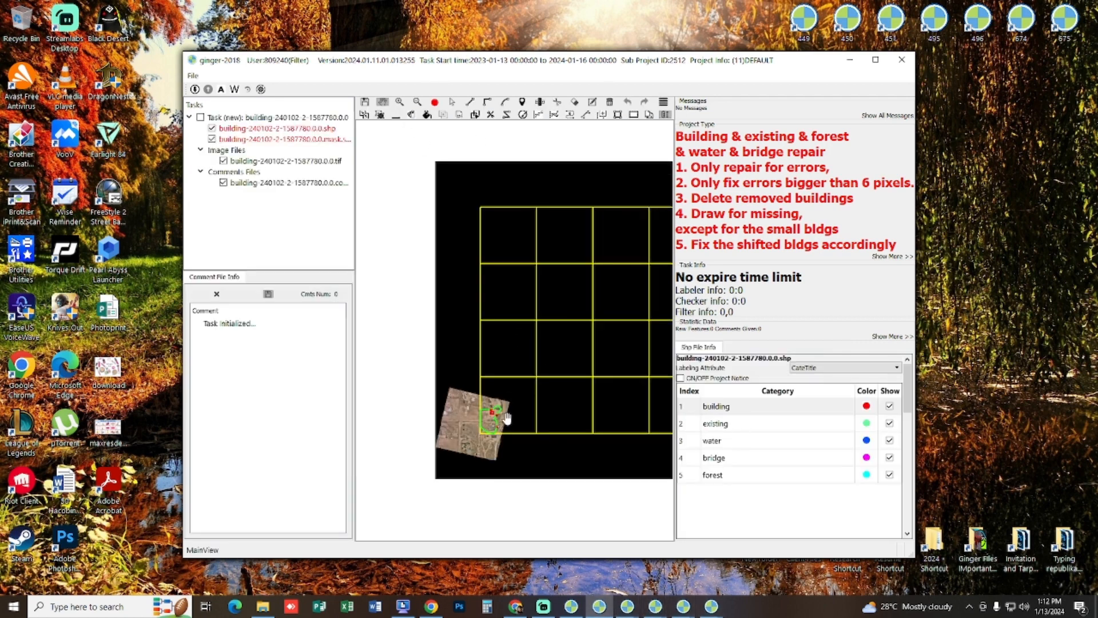
scroll(492, 420, up, 4)
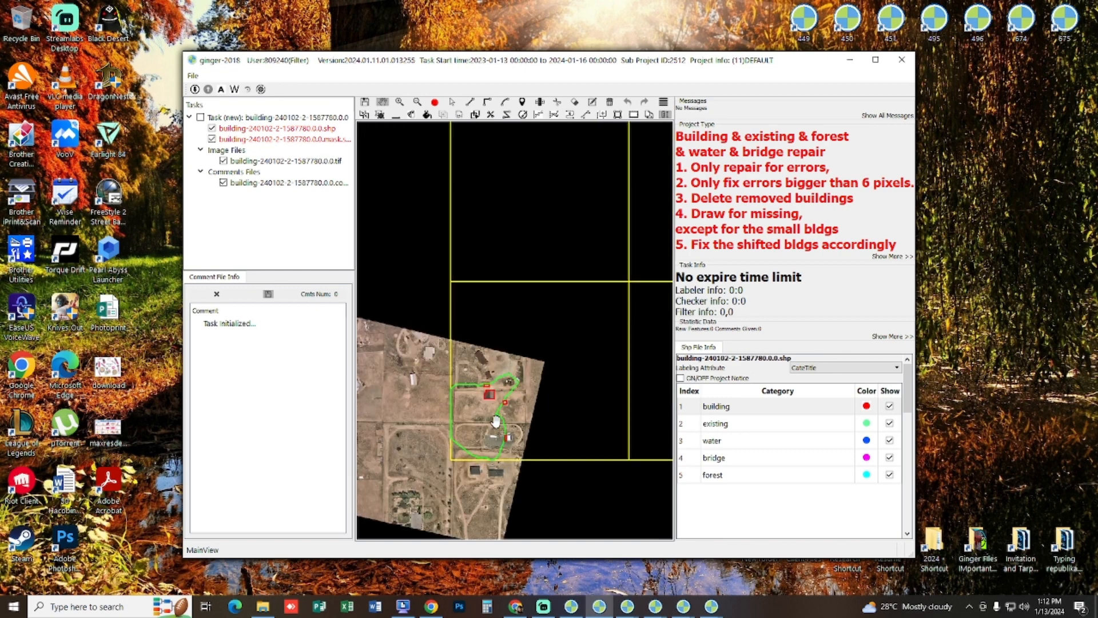
scroll(496, 421, up, 4)
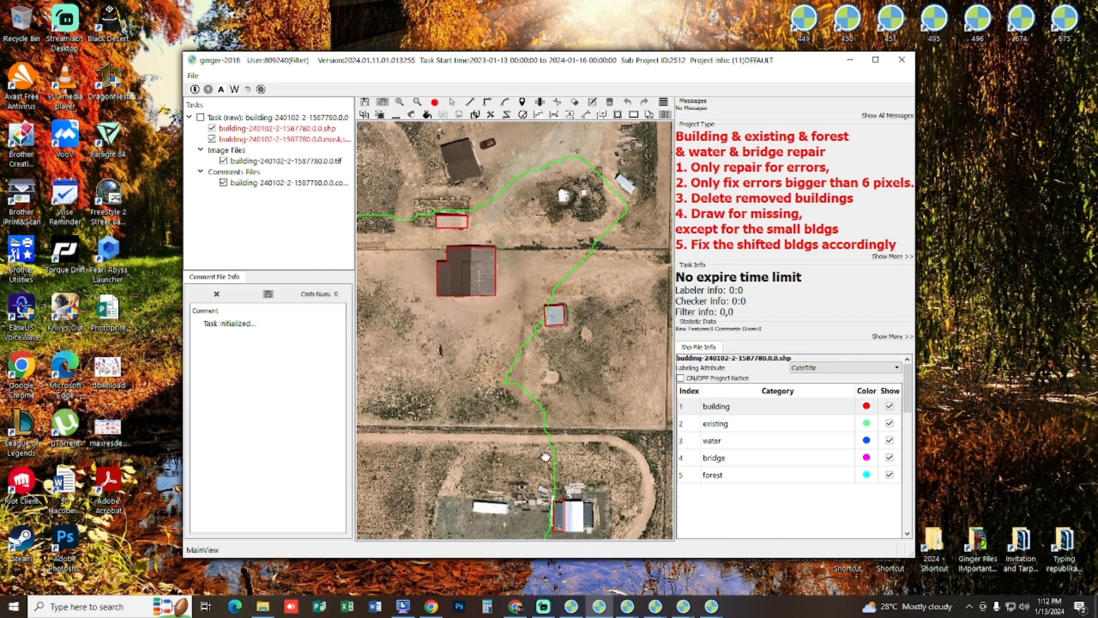
Extend the red building outline near the image's lower edge to cover the whole building, including its white roof and far dark section.
scroll(539, 446, down, 2)
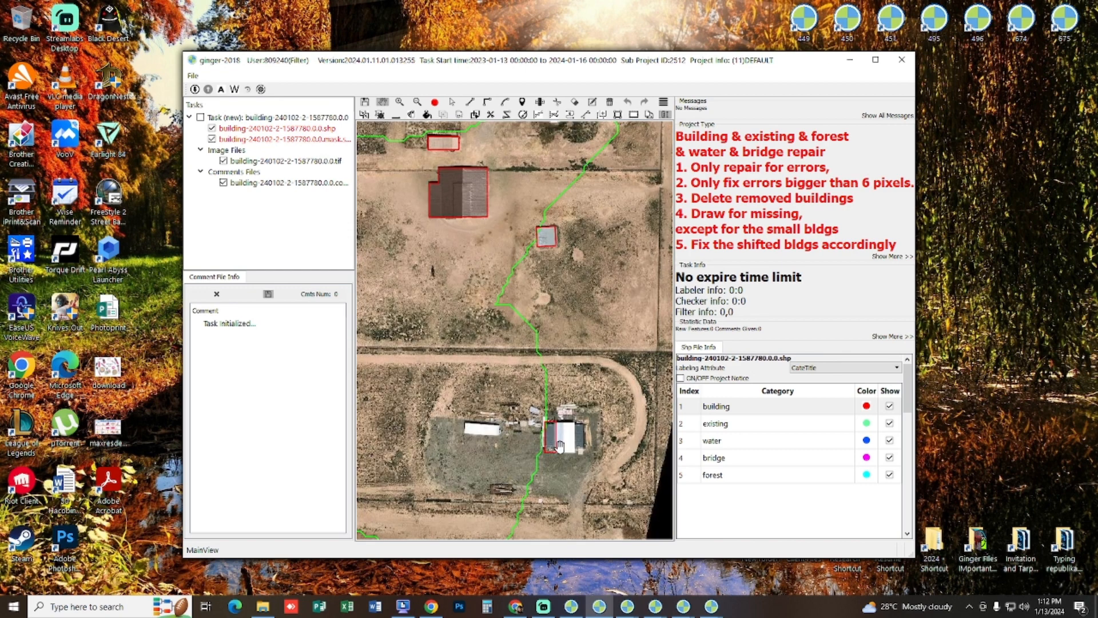
scroll(565, 449, up, 3)
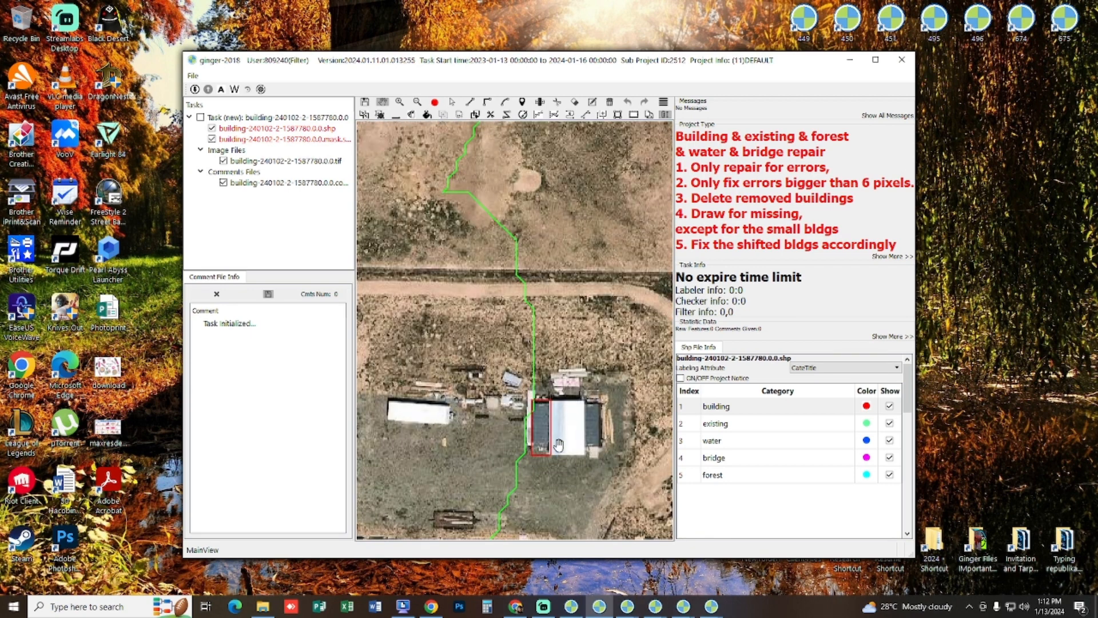
scroll(560, 449, up, 1)
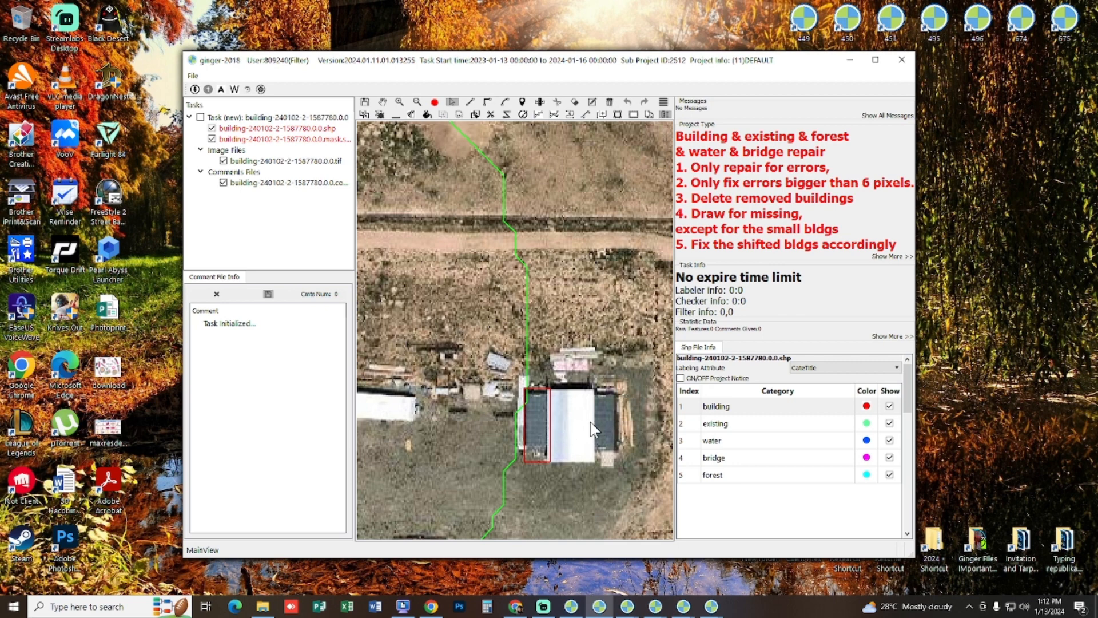
drag(550, 428, 614, 424)
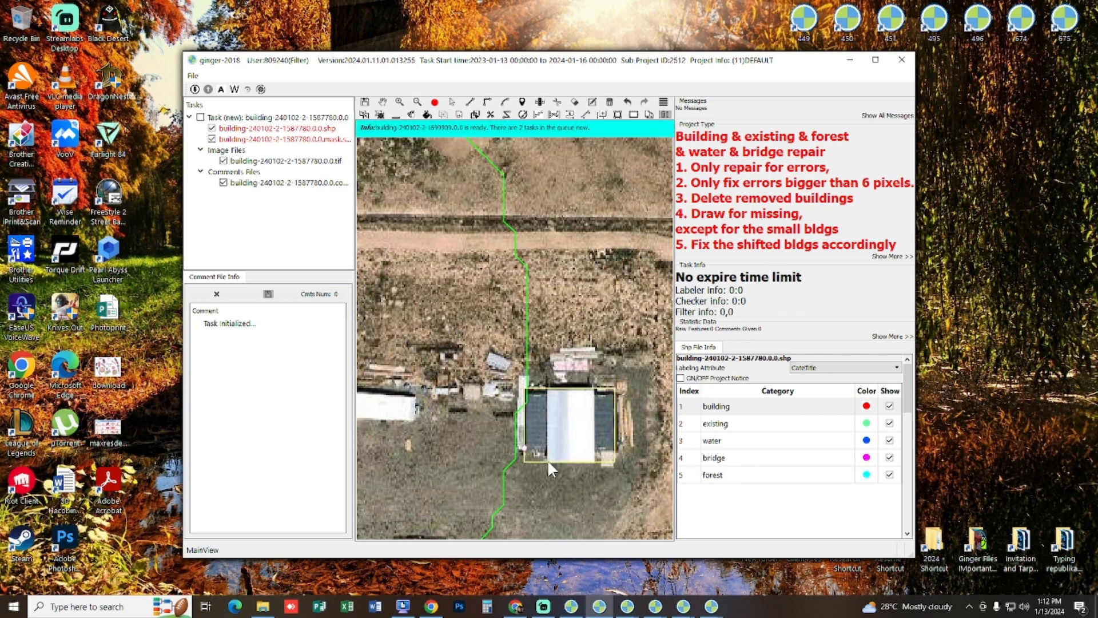
drag(548, 459, 616, 465)
scroll(536, 337, down, 3)
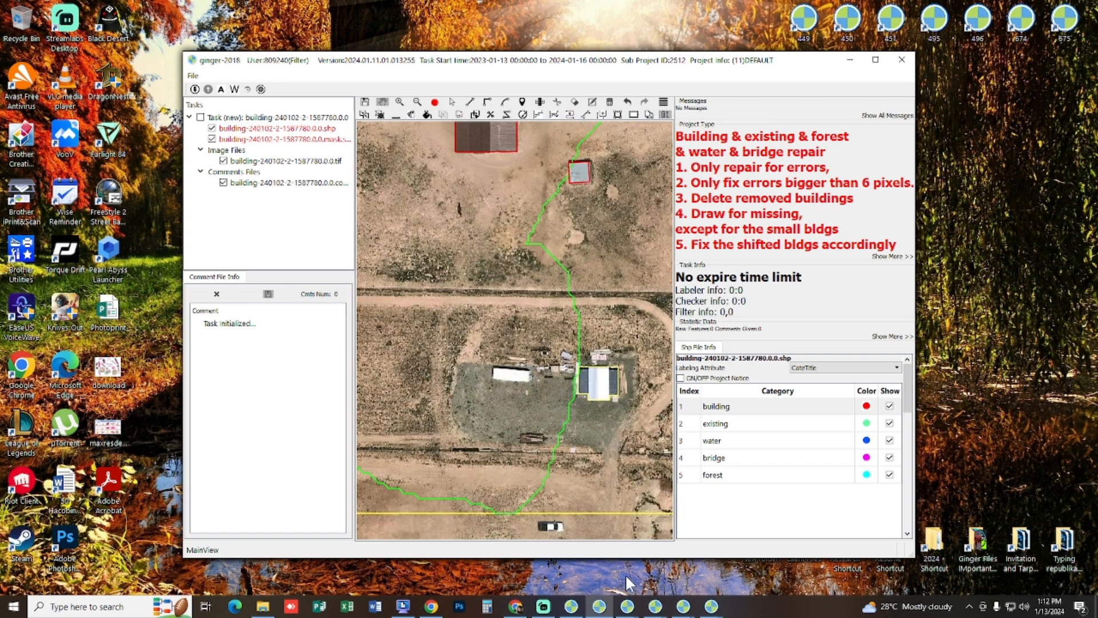
Bring up the third Ginger window, close its project description and inspect the residential area inside the green boundary up close.
mouse_move(628, 606)
click(595, 538)
key(Return)
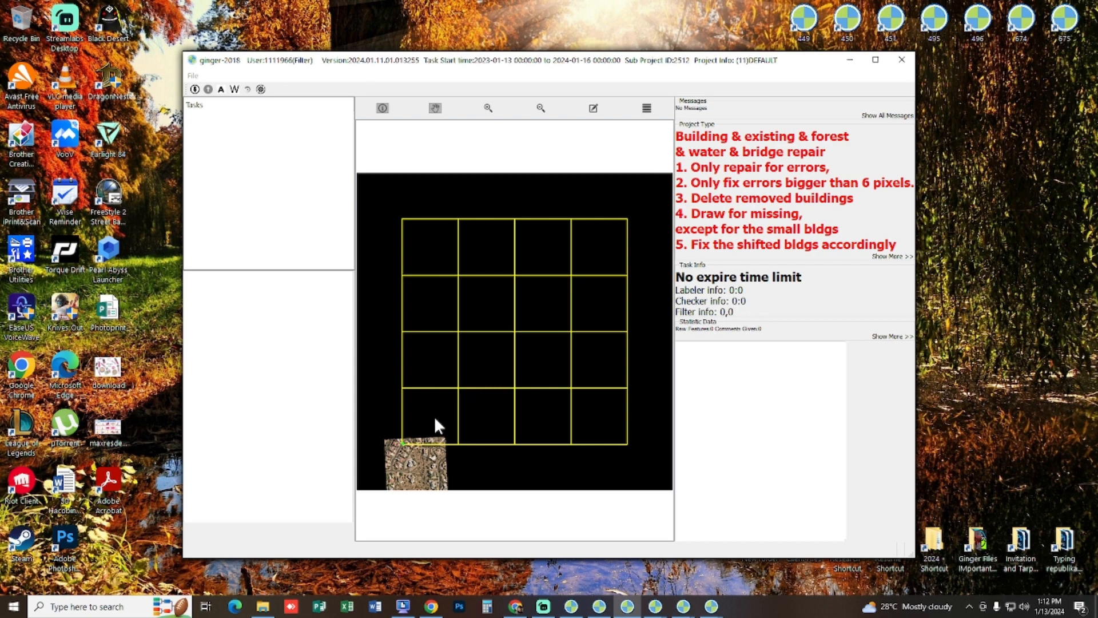
drag(434, 417, 516, 381)
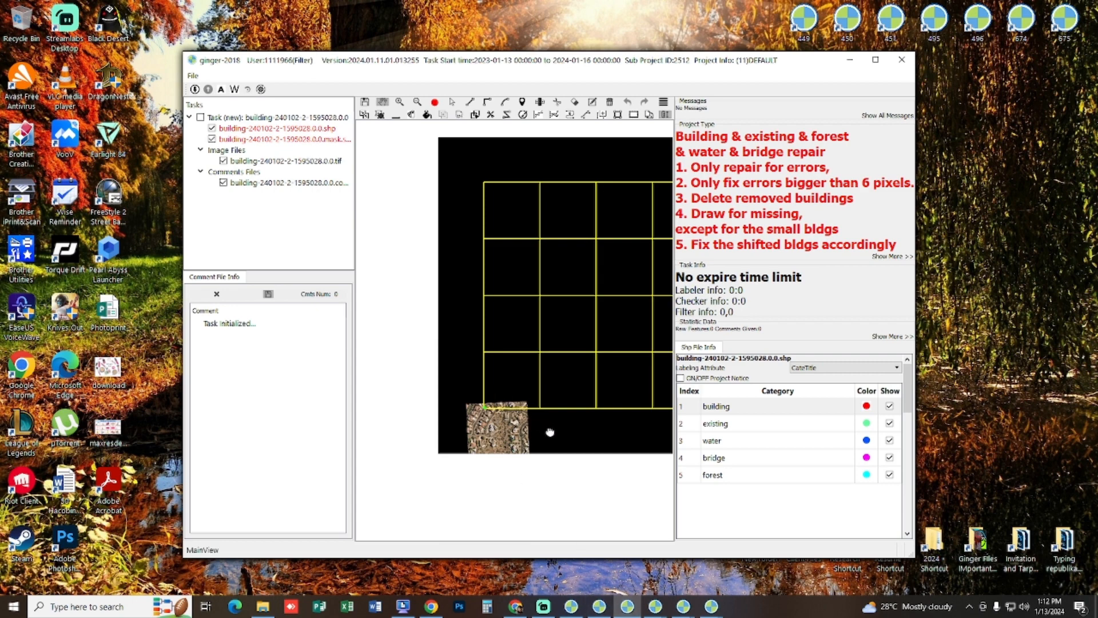
scroll(550, 432, up, 5)
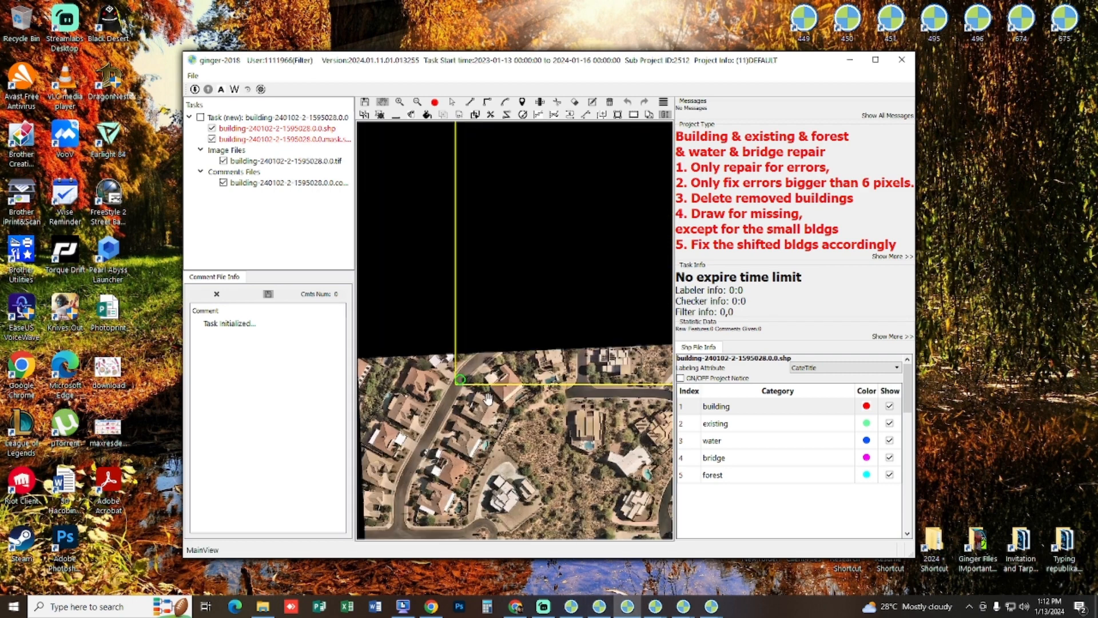
scroll(487, 398, up, 2)
scroll(475, 366, up, 2)
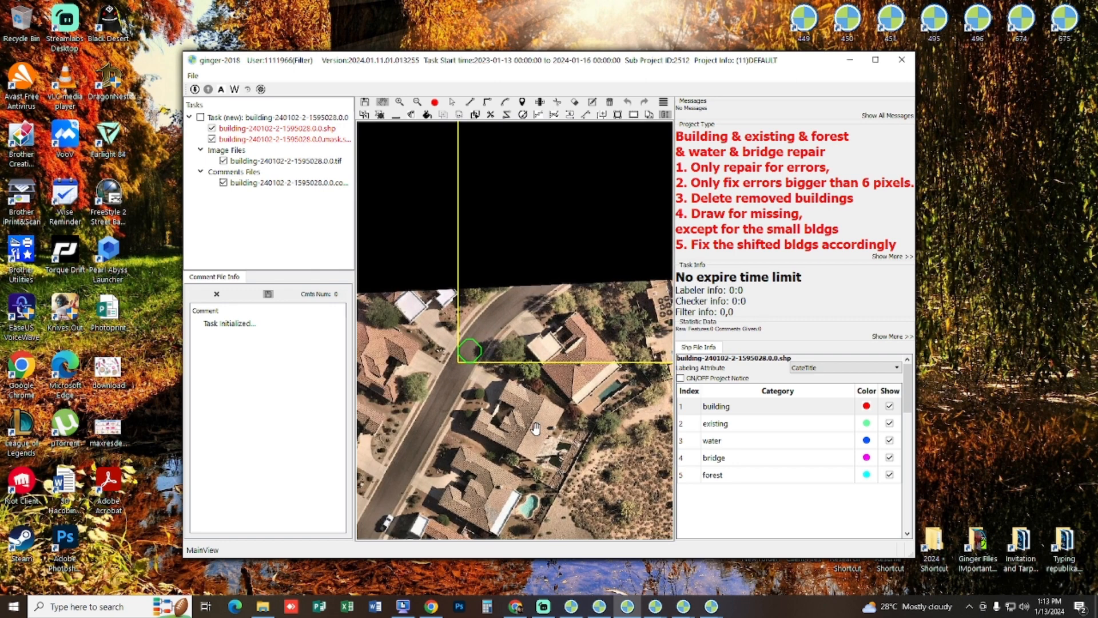
Bring up the fourth Ginger window and delete the blue water feature on the slanted edge of its satellite image.
mouse_move(655, 606)
click(615, 550)
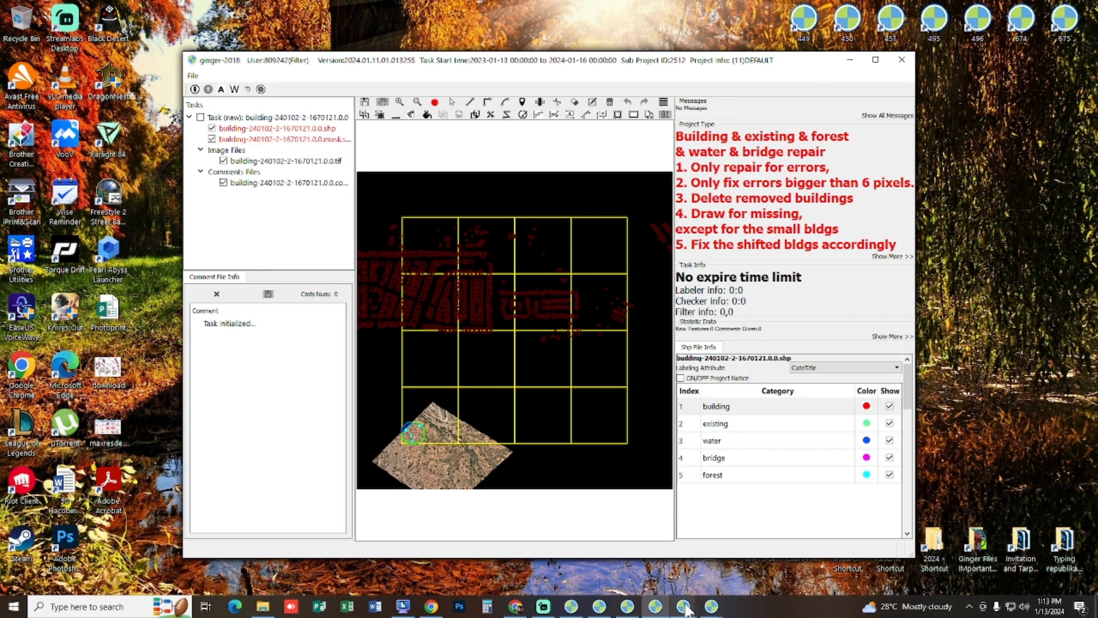
scroll(460, 447, up, 2)
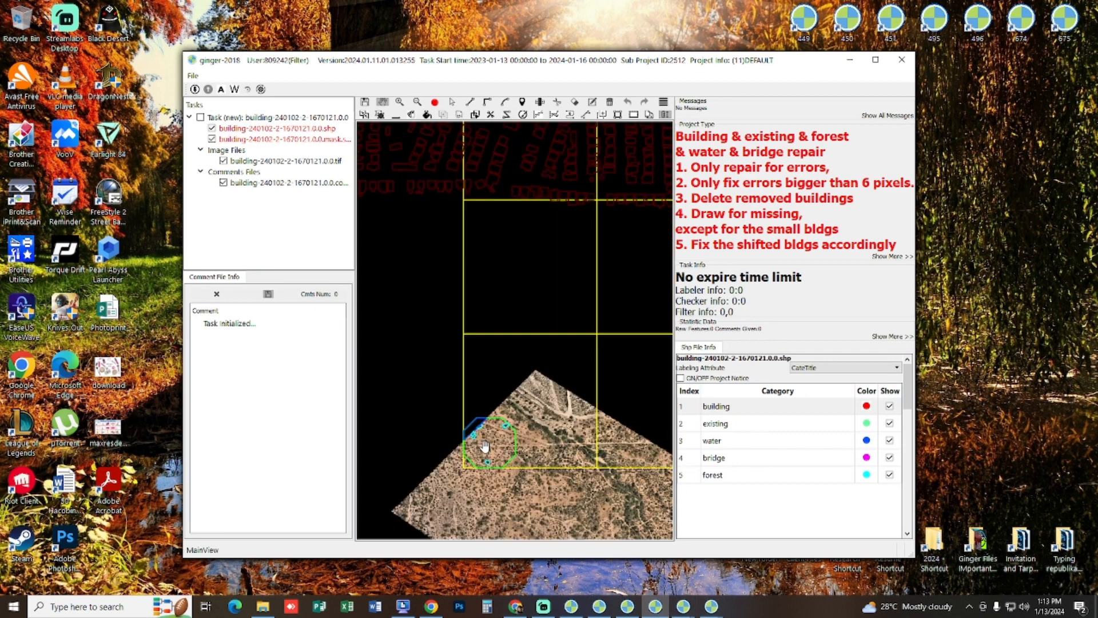
scroll(489, 447, up, 3)
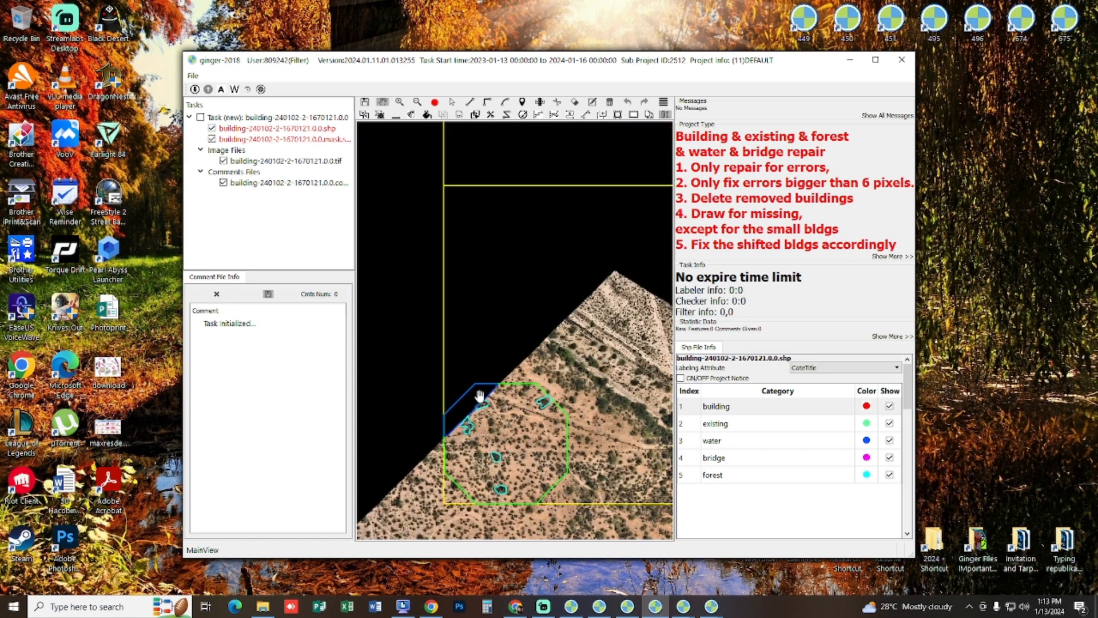
key(s)
click(476, 400)
key(Delete)
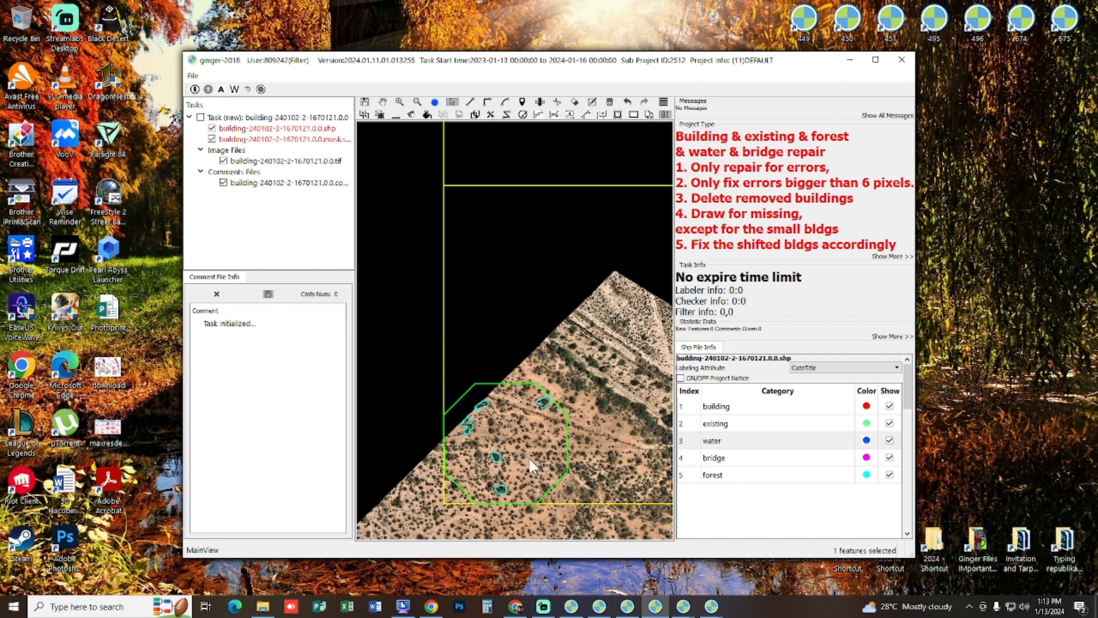
key(h)
drag(528, 456, 505, 391)
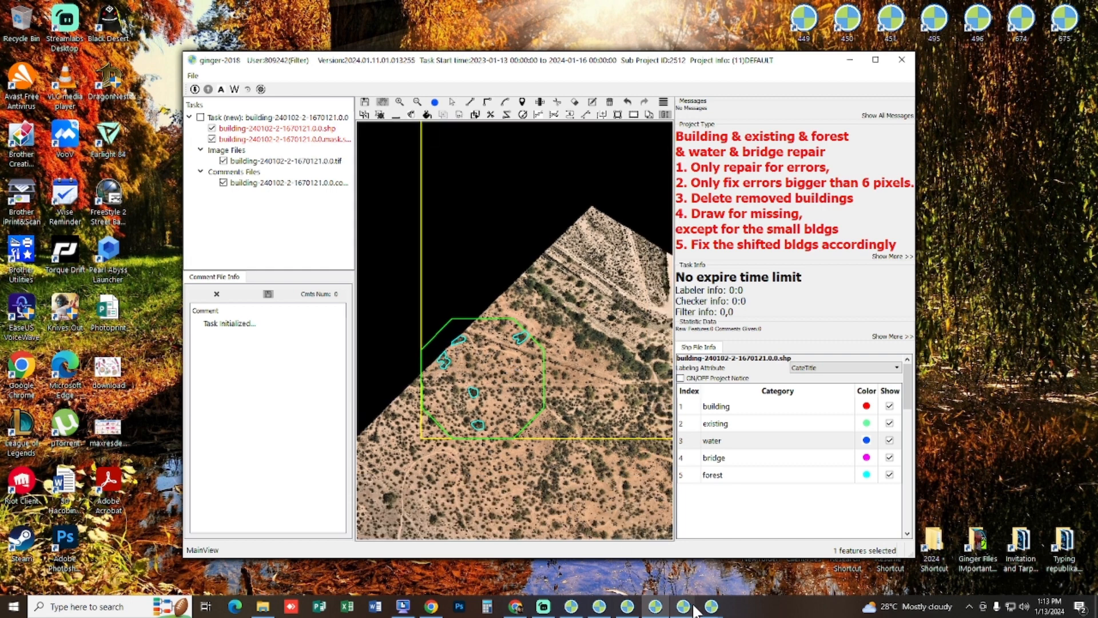
Bring up the fifth Ginger window and inspect the cyan forest outlines inside the green boundary.
mouse_move(693, 610)
click(657, 529)
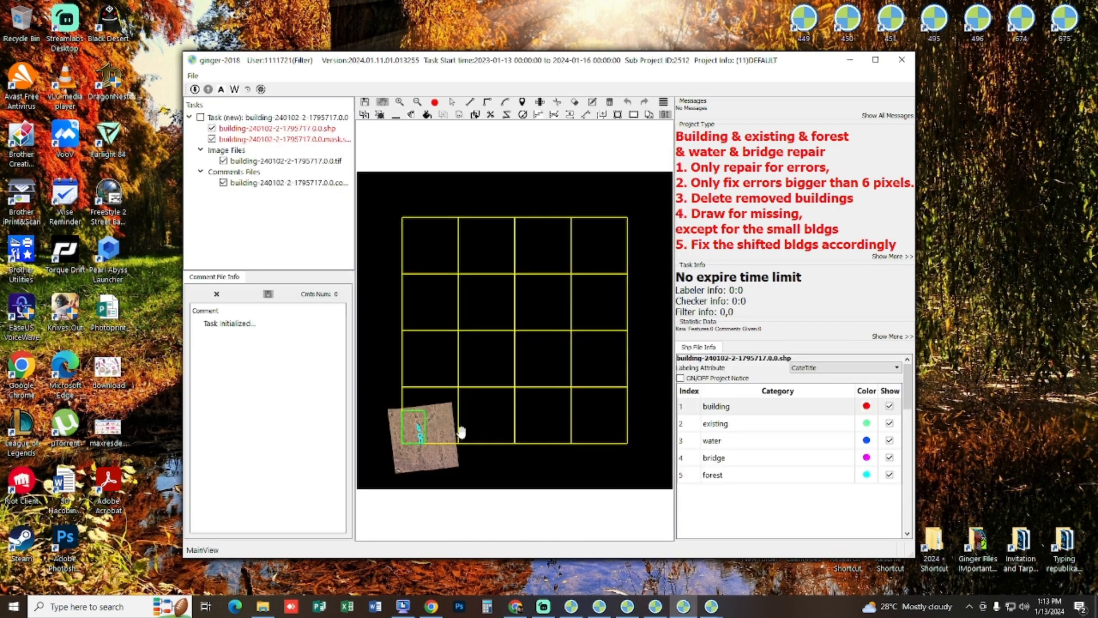
scroll(456, 454, up, 2)
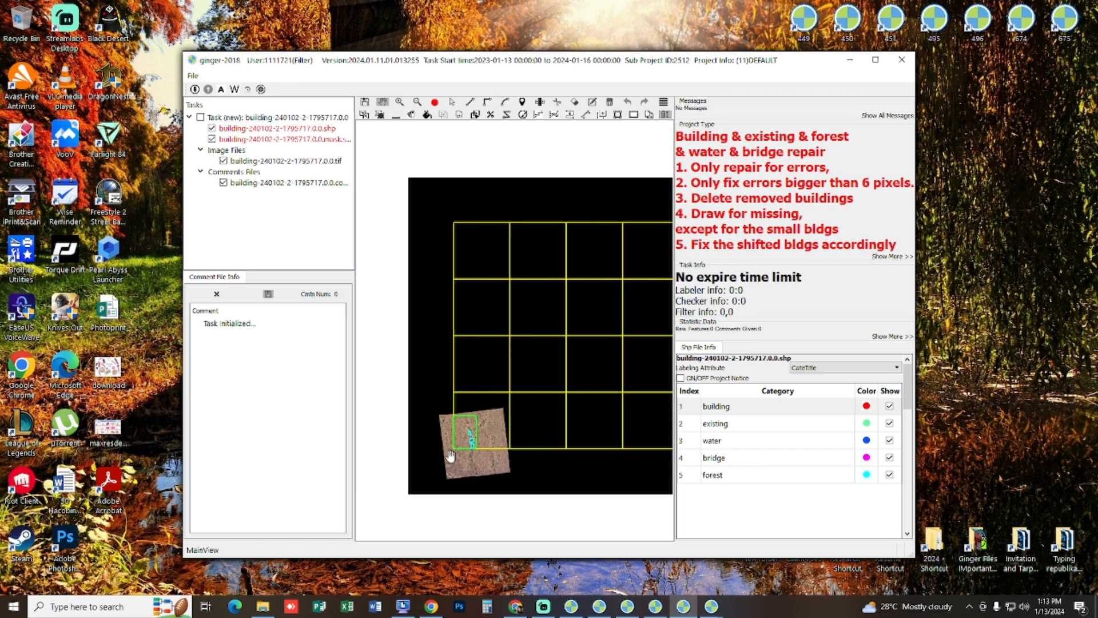
scroll(499, 450, up, 2)
scroll(499, 451, up, 4)
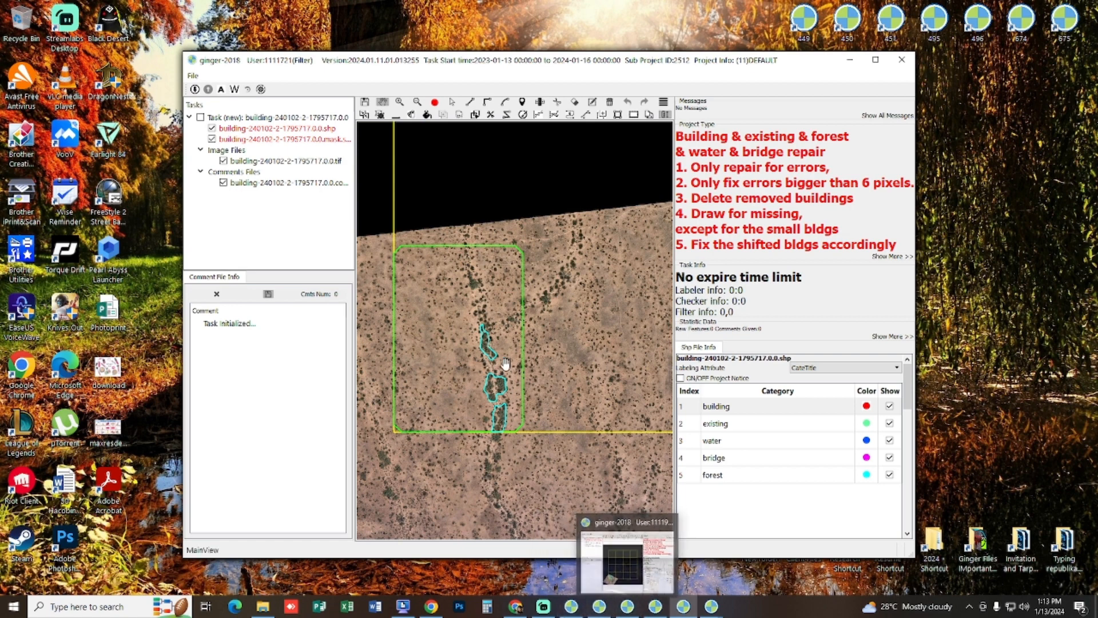
drag(496, 304, 496, 272)
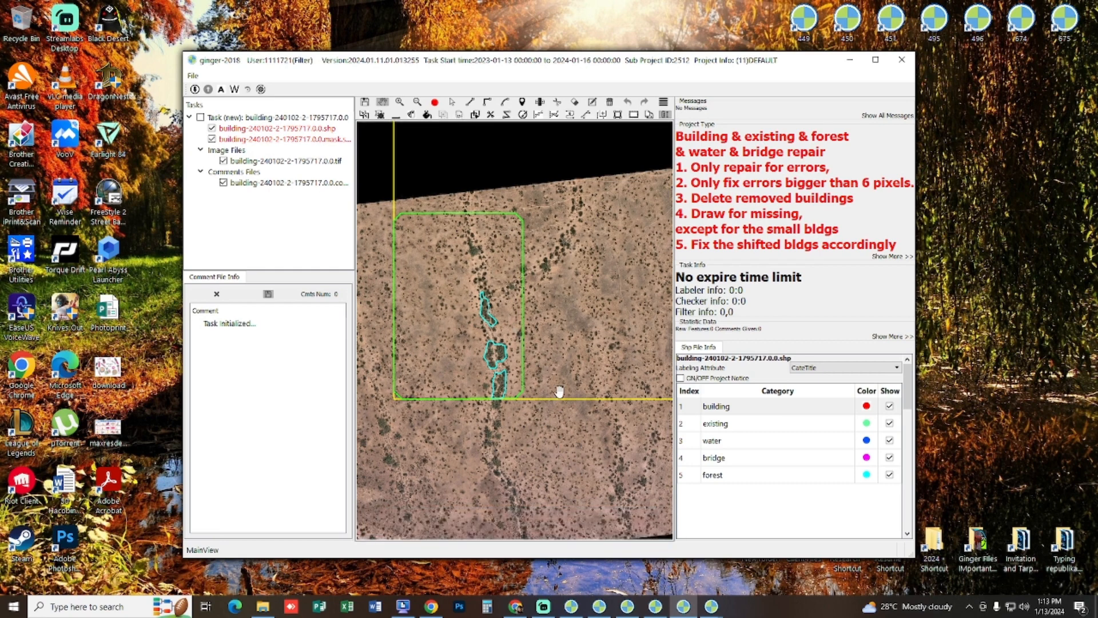
Bring up the sixth Ginger window and close its 2512 project description.
mouse_move(711, 608)
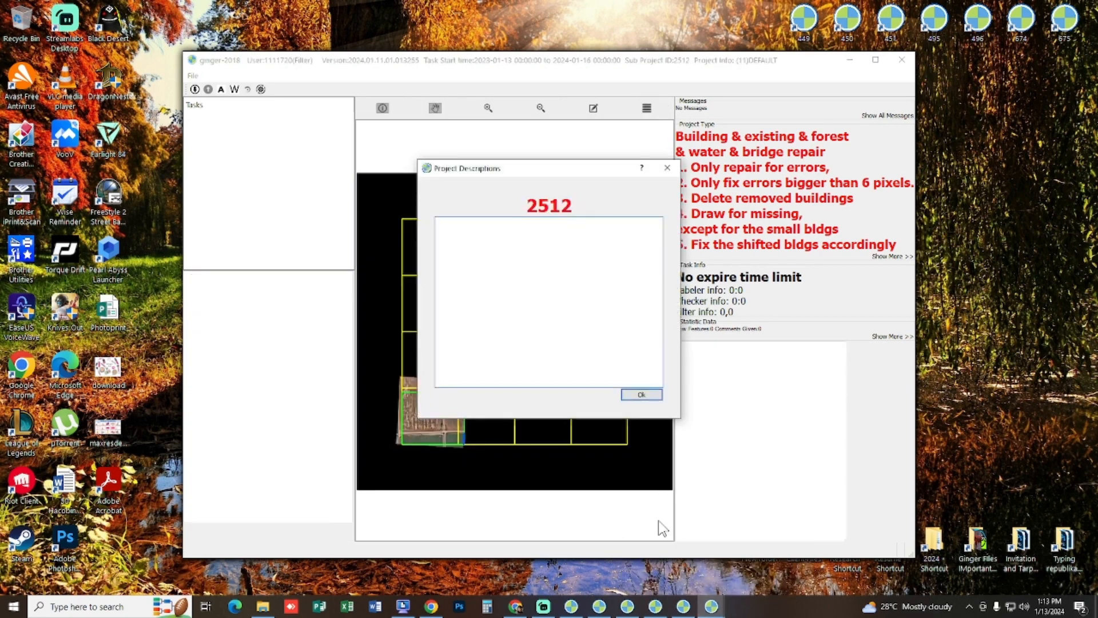
click(658, 522)
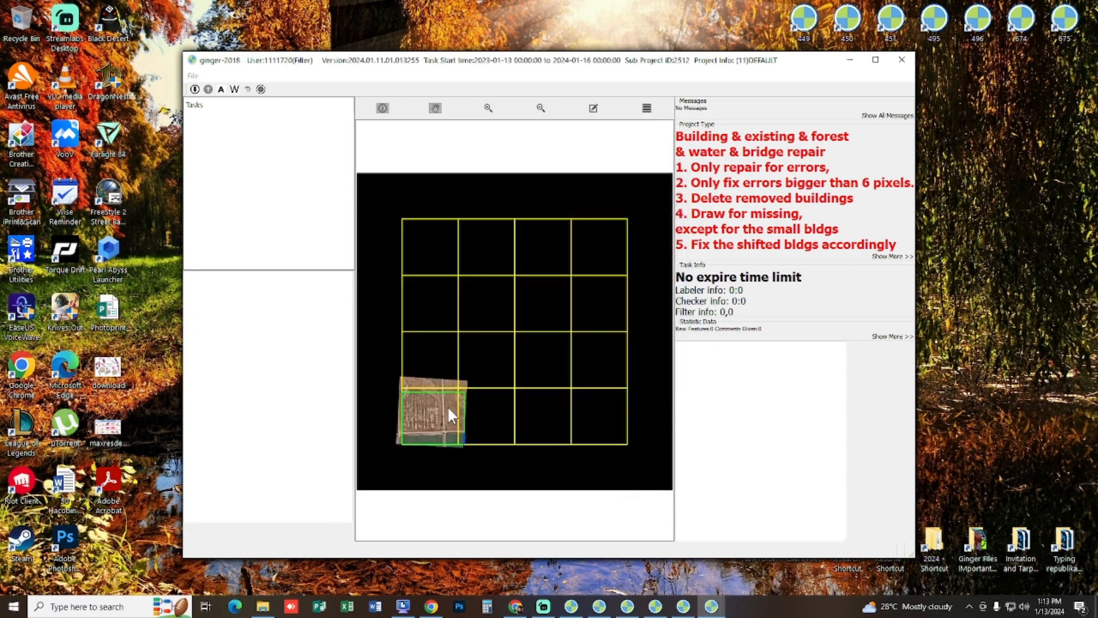
double_click(465, 438)
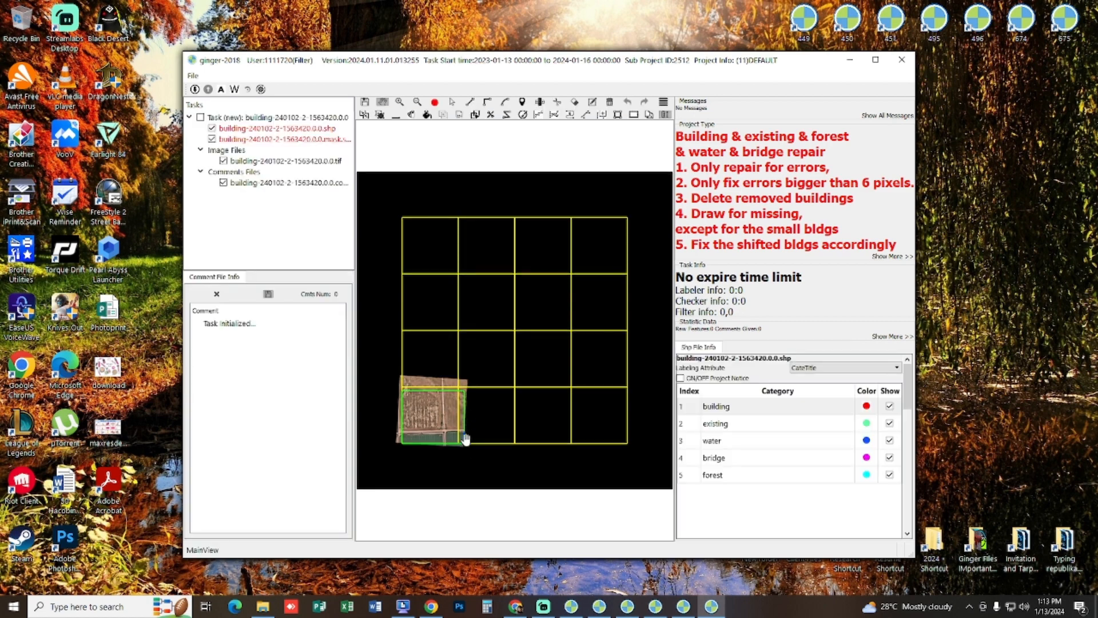
Delete the narrow blue water feature at the lower-right edge of the farmland image.
scroll(462, 441, up, 3)
scroll(461, 445, up, 2)
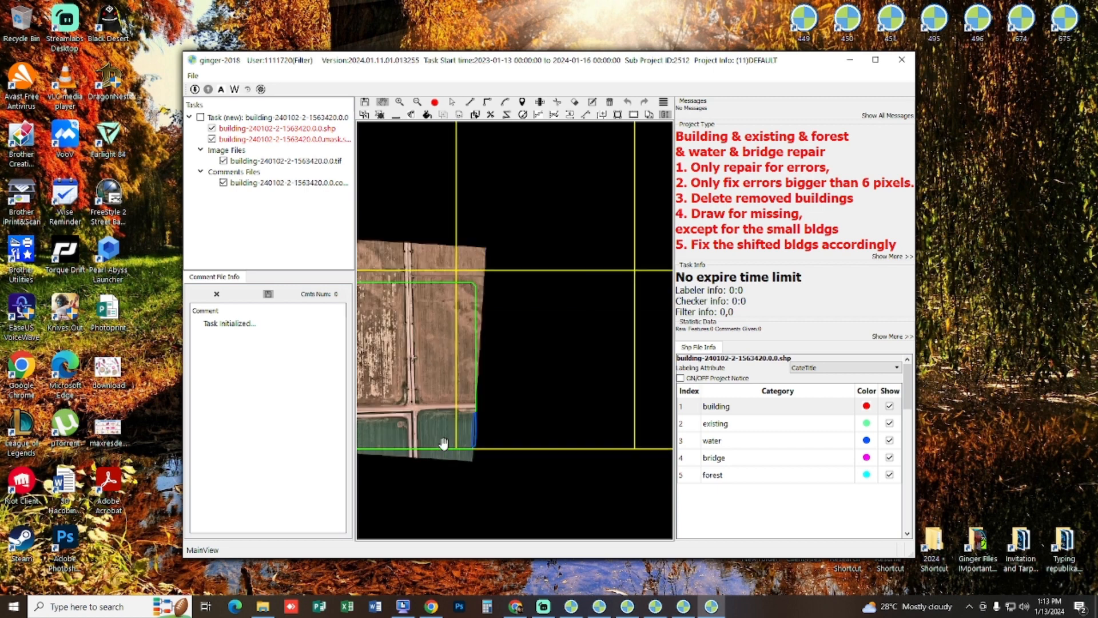
key(s)
click(475, 427)
scroll(485, 452, down, 1)
key(h)
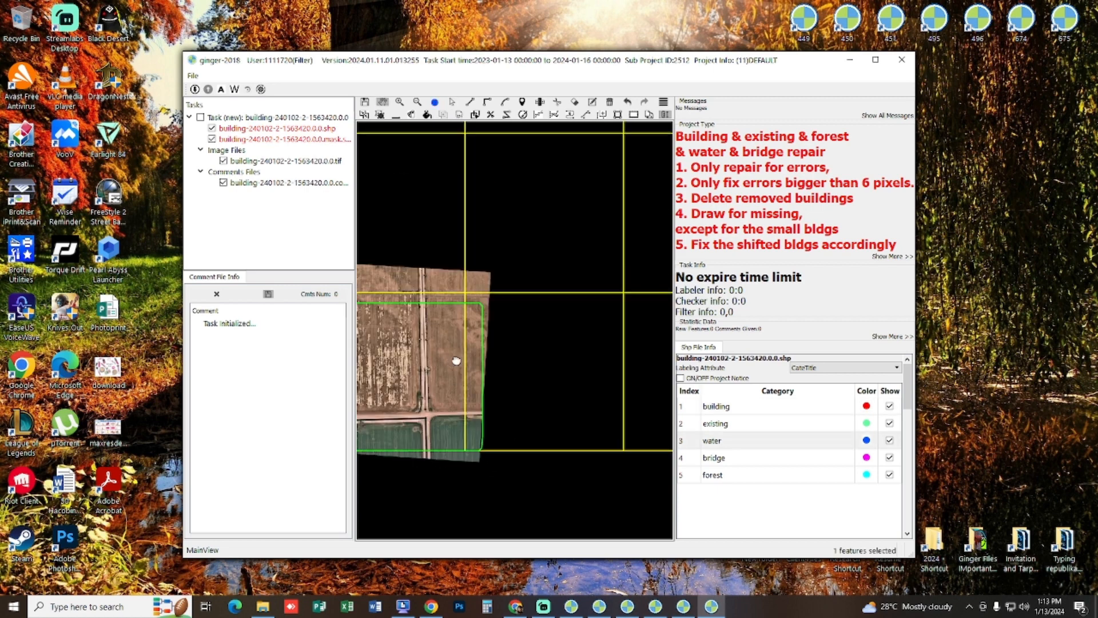
drag(450, 370, 509, 353)
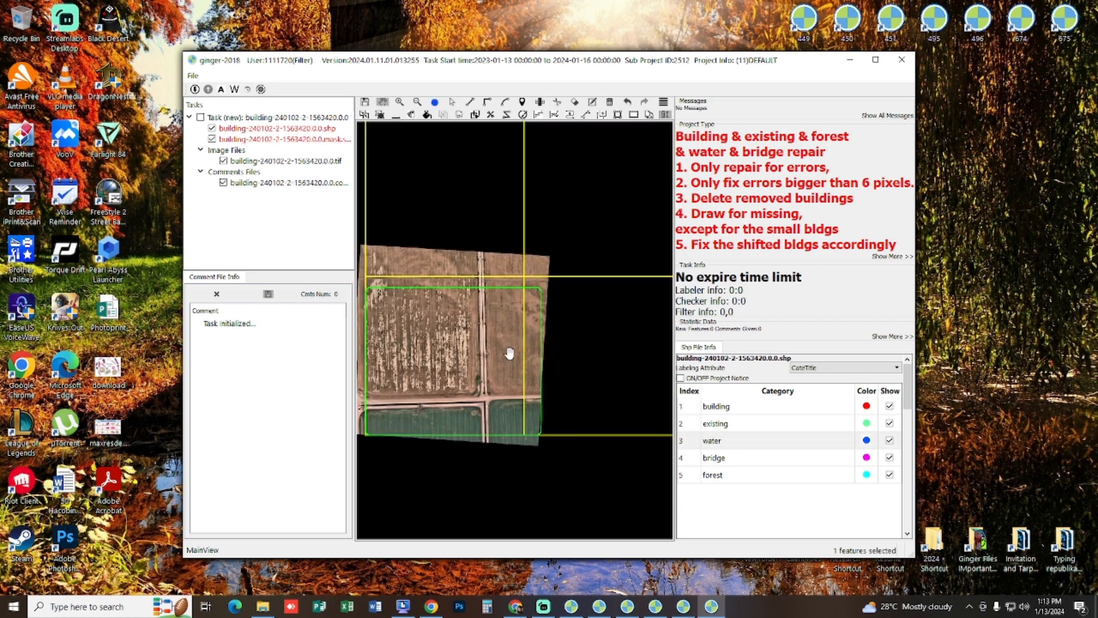
Bring up the first Ginger window and view its new task's right image edge beside the highway up close.
click(572, 607)
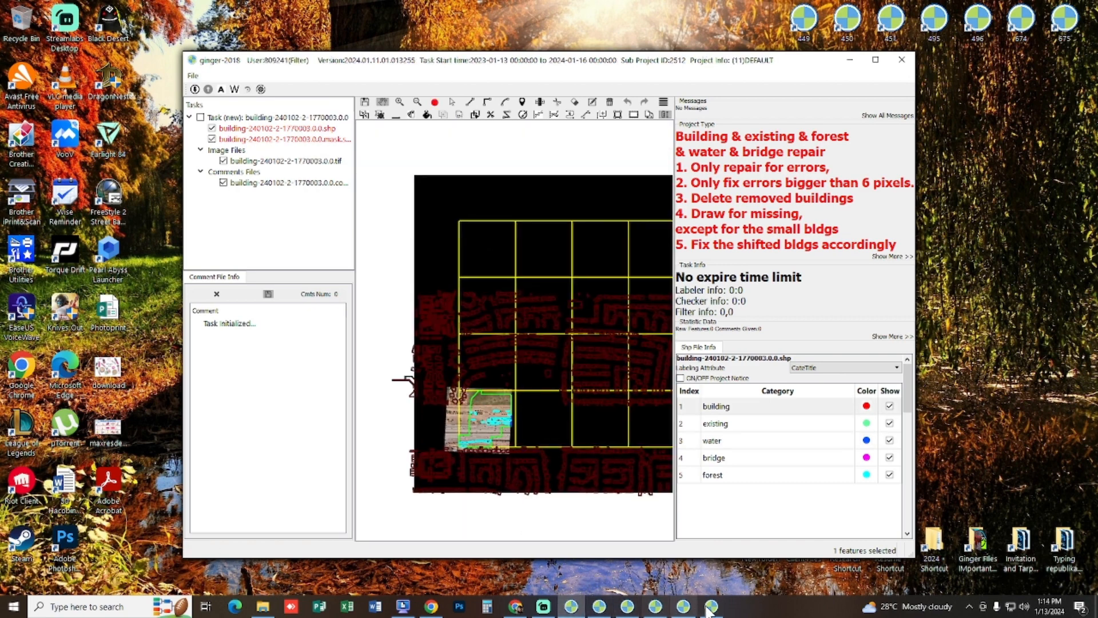
drag(480, 434, 485, 435)
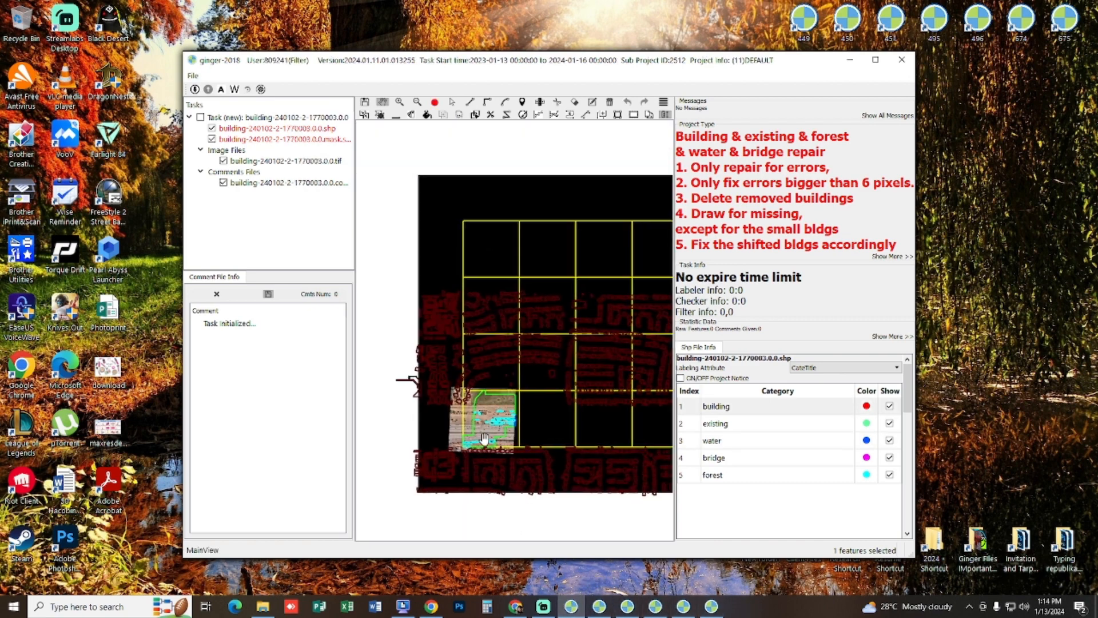
scroll(484, 439, up, 1)
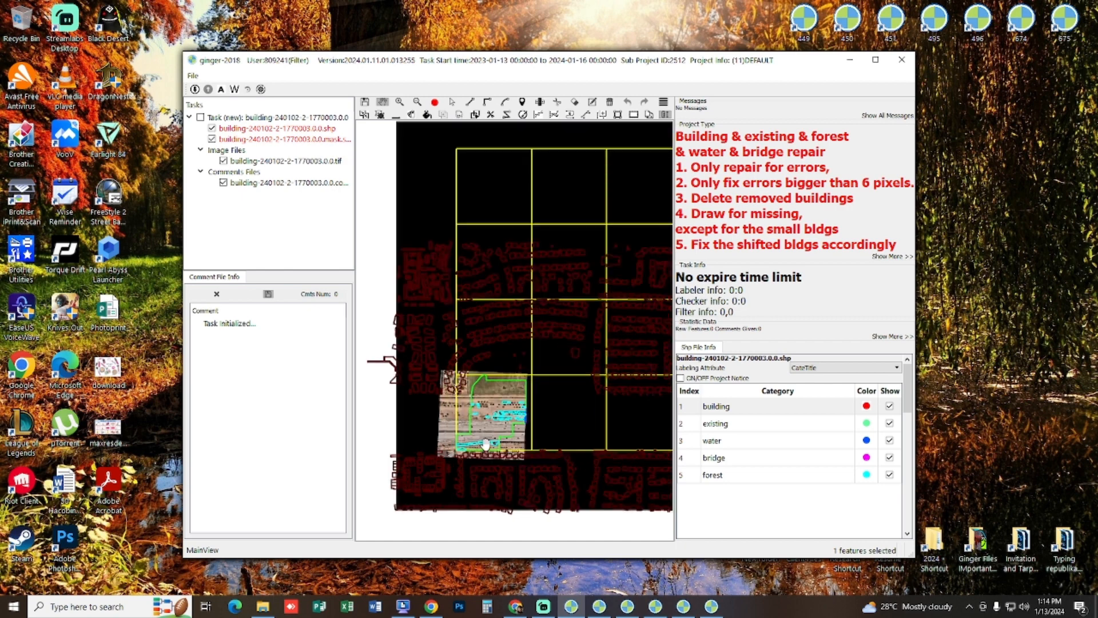
scroll(485, 444, up, 3)
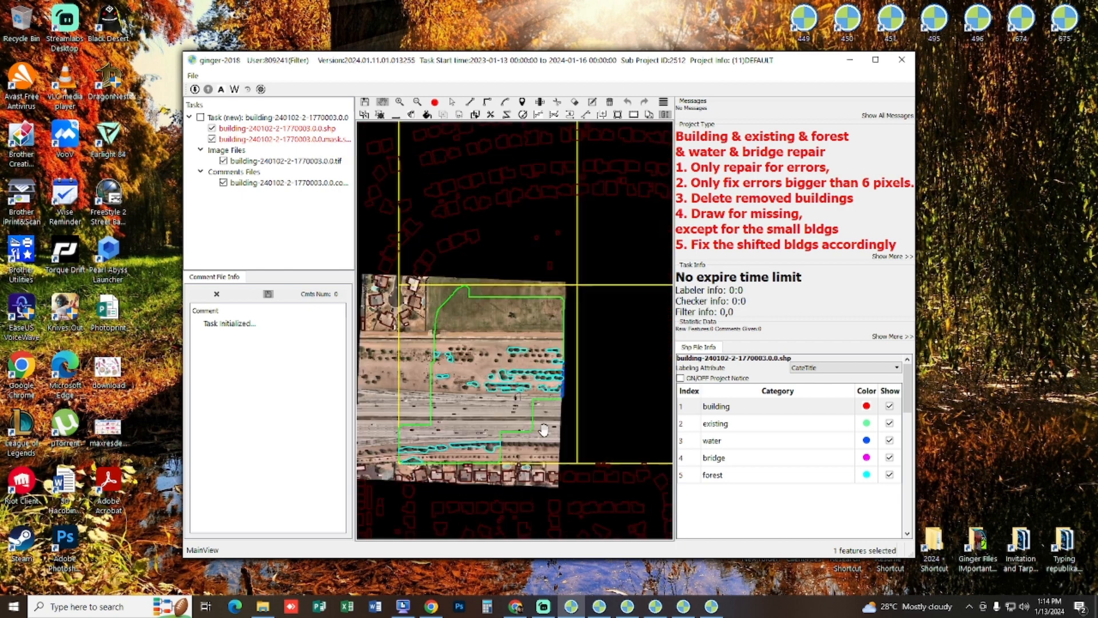
scroll(583, 369, up, 4)
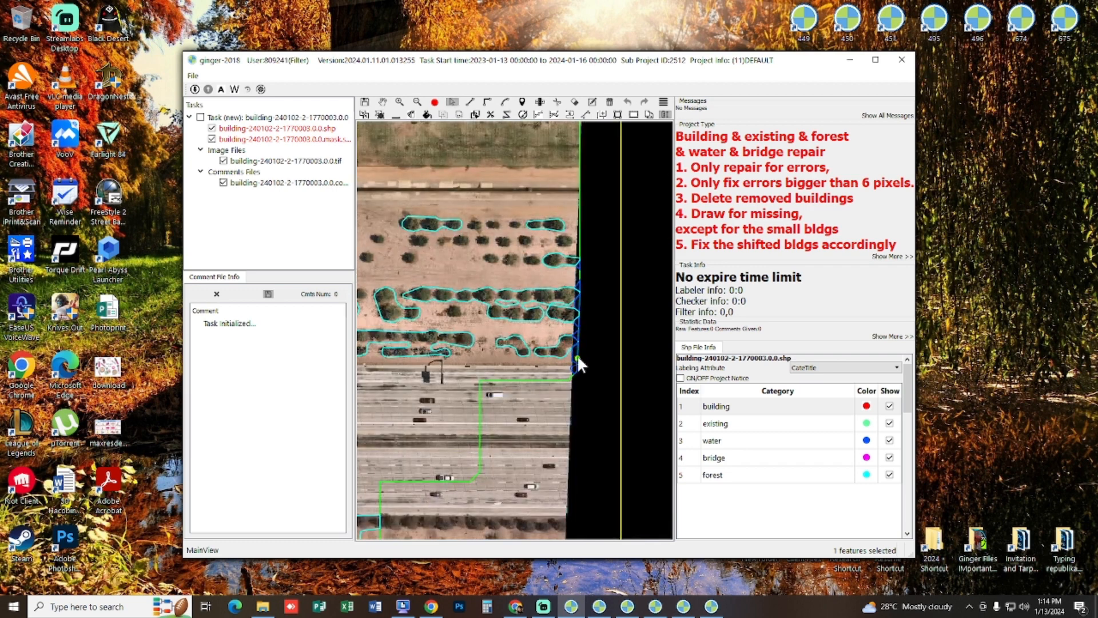
Delete the blue water features along the right edge of the highway image and look over the remaining outlines.
key(3)
scroll(584, 336, up, 2)
drag(584, 346, 574, 481)
key(s)
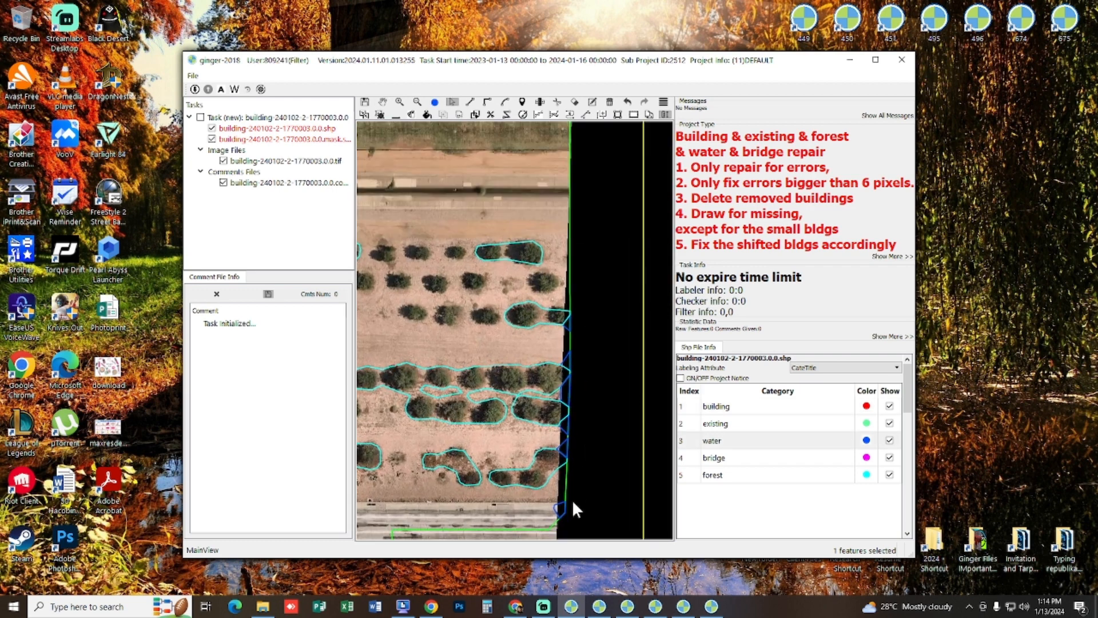
drag(568, 424, 563, 456)
key(Delete)
click(565, 386)
key(Delete)
key(h)
scroll(546, 399, down, 4)
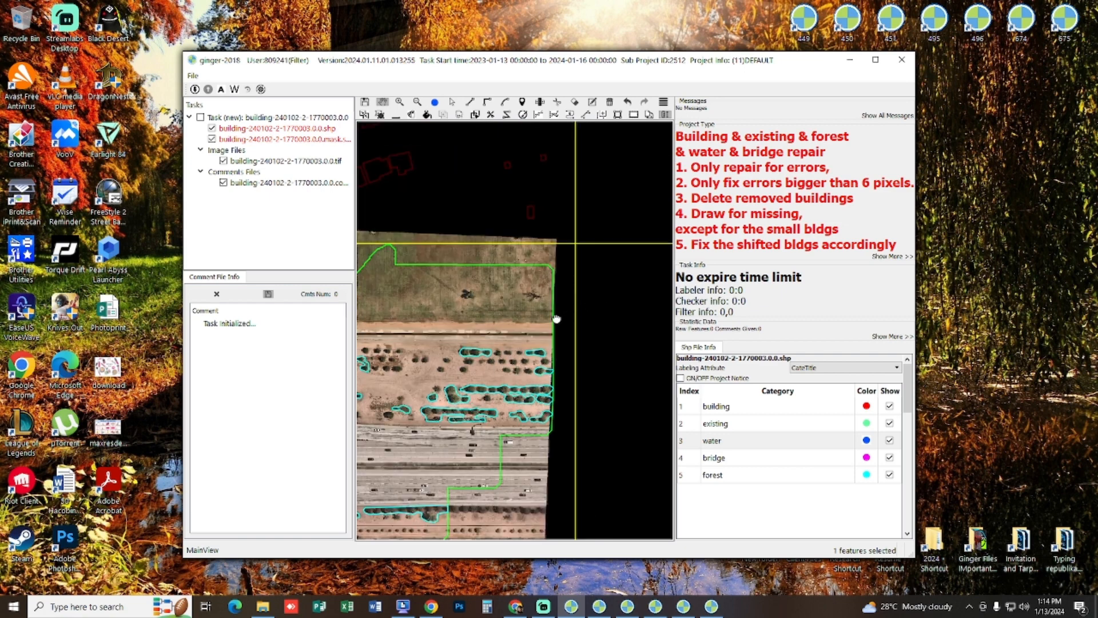
drag(556, 319, 661, 330)
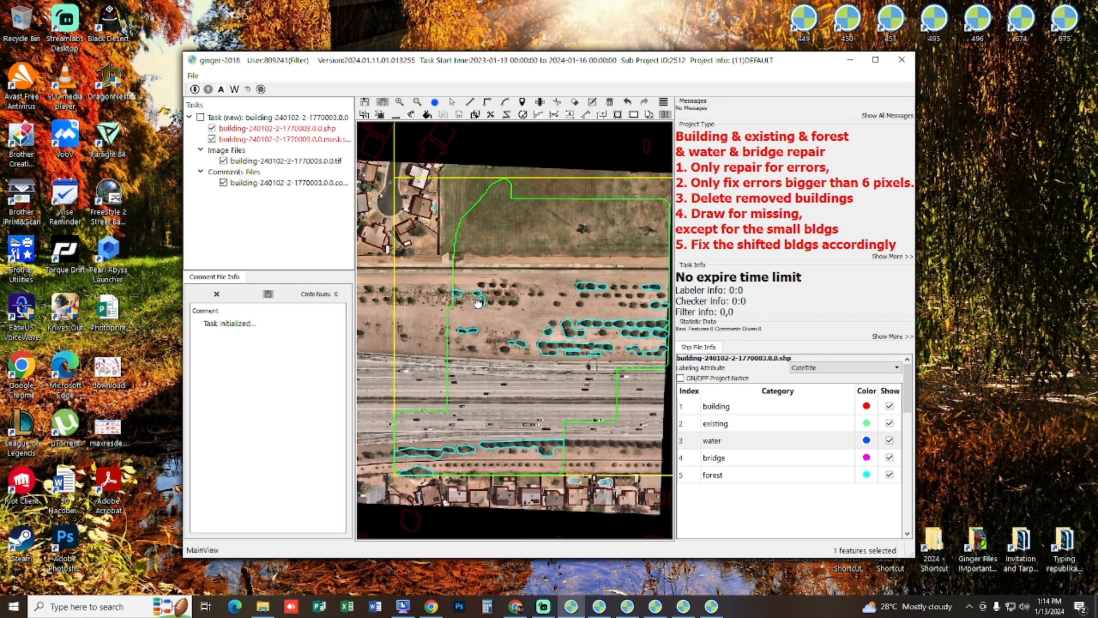
drag(512, 409, 488, 404)
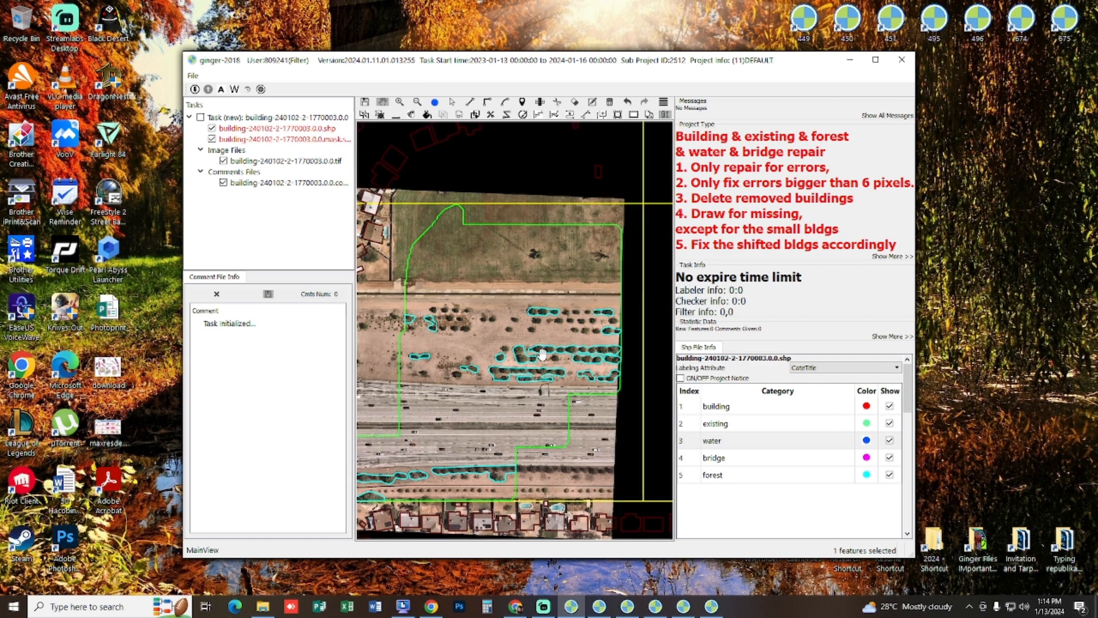
Bring up the second Ginger window and examine the forest outlines along the right side of its desert image up close.
click(598, 607)
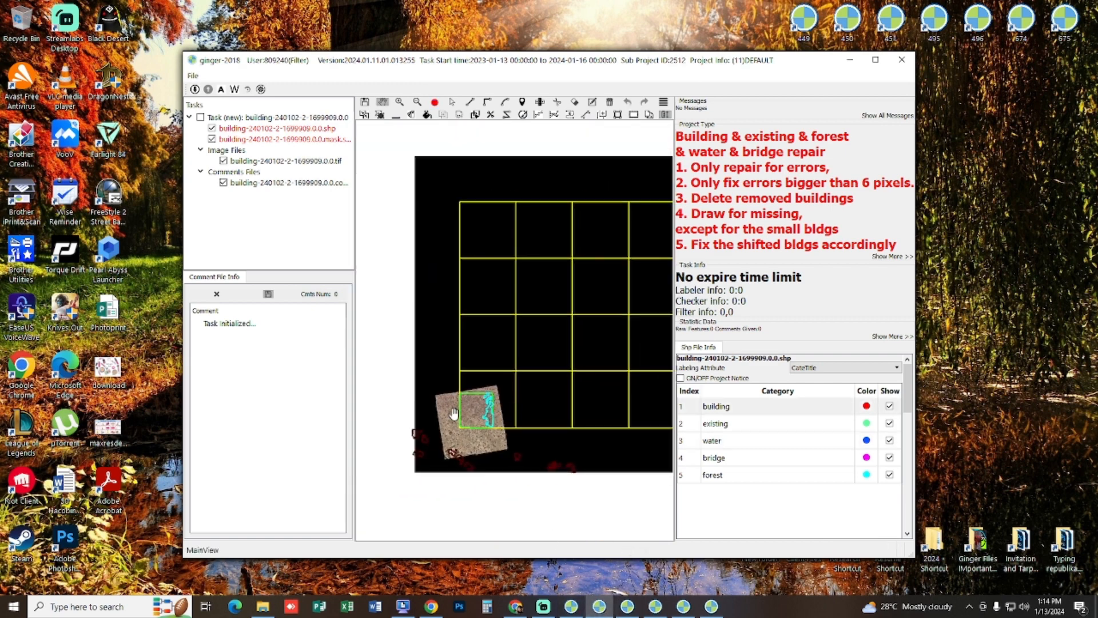
scroll(473, 430, up, 1)
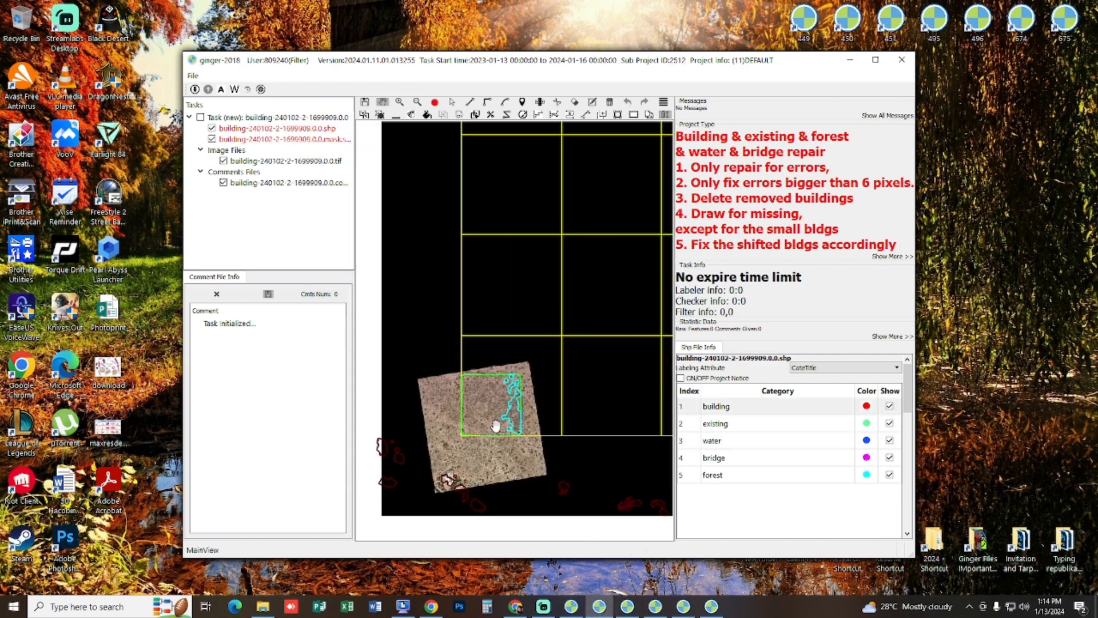
scroll(493, 428, up, 3)
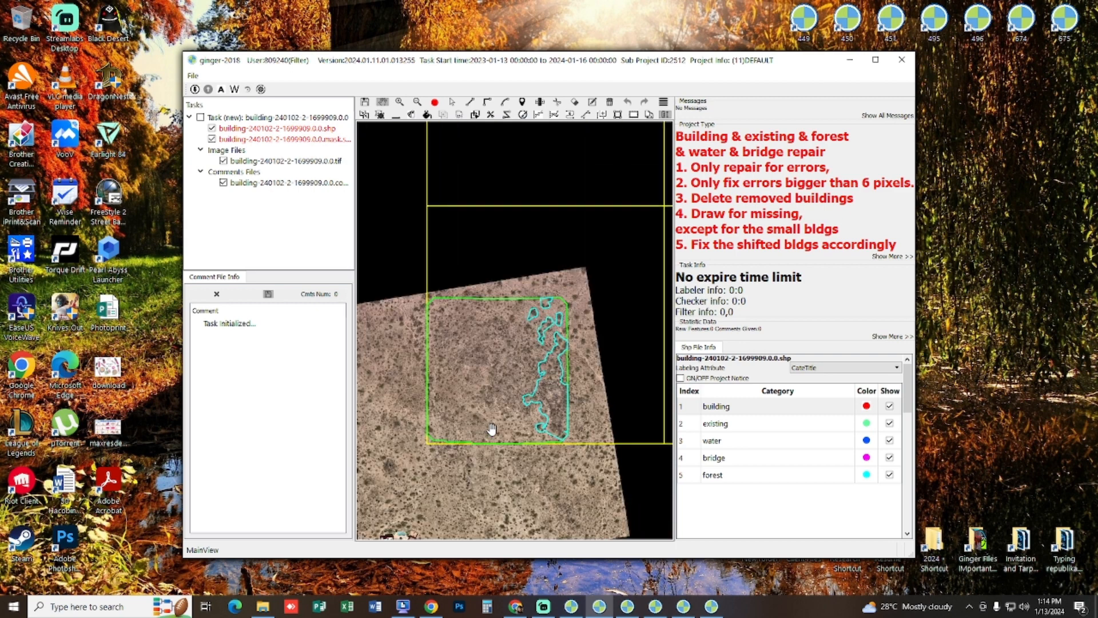
drag(520, 412, 552, 313)
scroll(499, 363, up, 1)
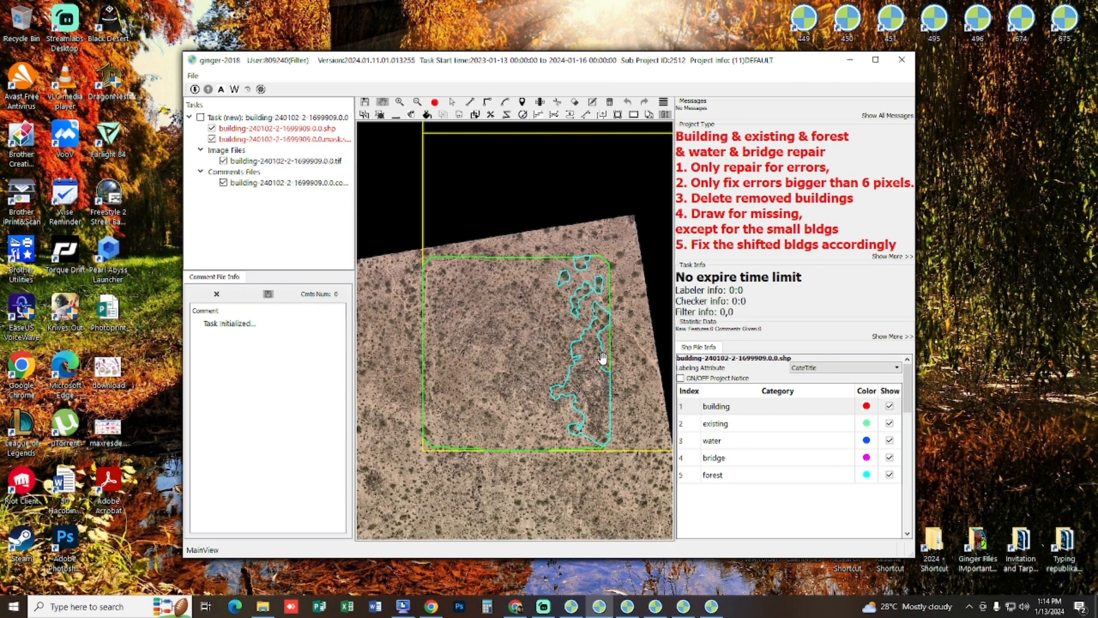
scroll(549, 369, up, 1)
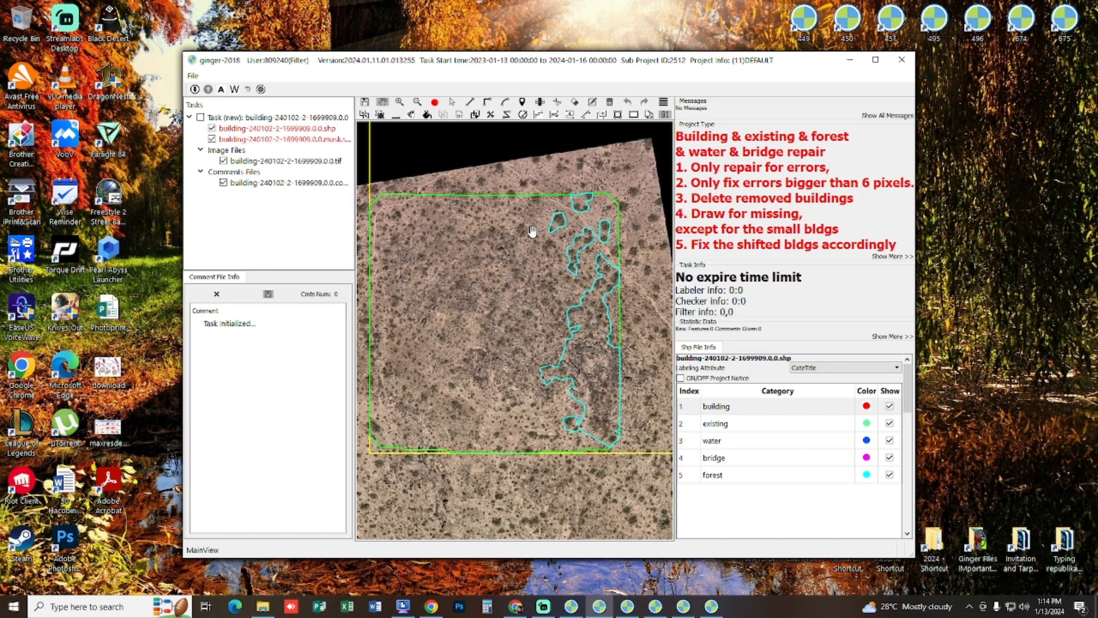
Bring up the third Ginger window and check the house and forest outlines in its new task up close.
click(627, 606)
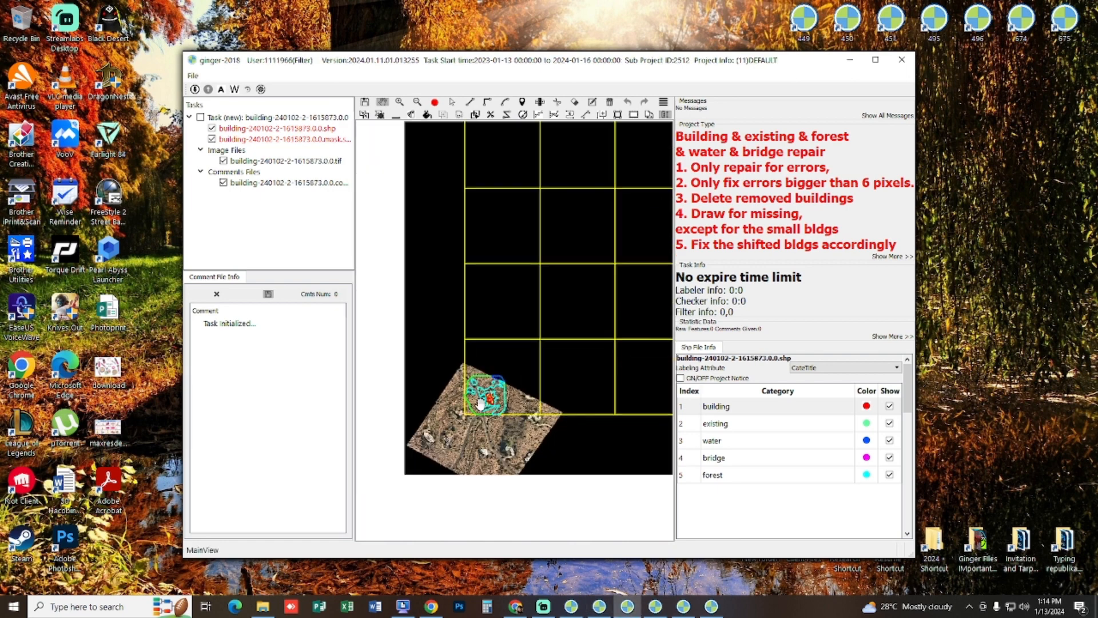
scroll(480, 403, up, 5)
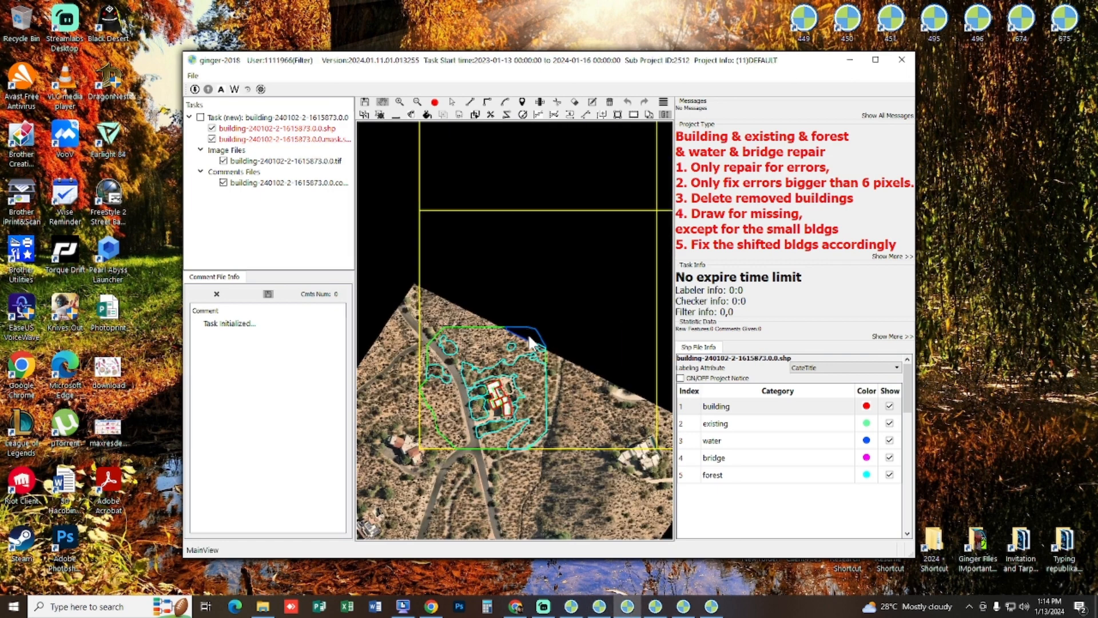
scroll(521, 342, up, 3)
scroll(475, 466, up, 3)
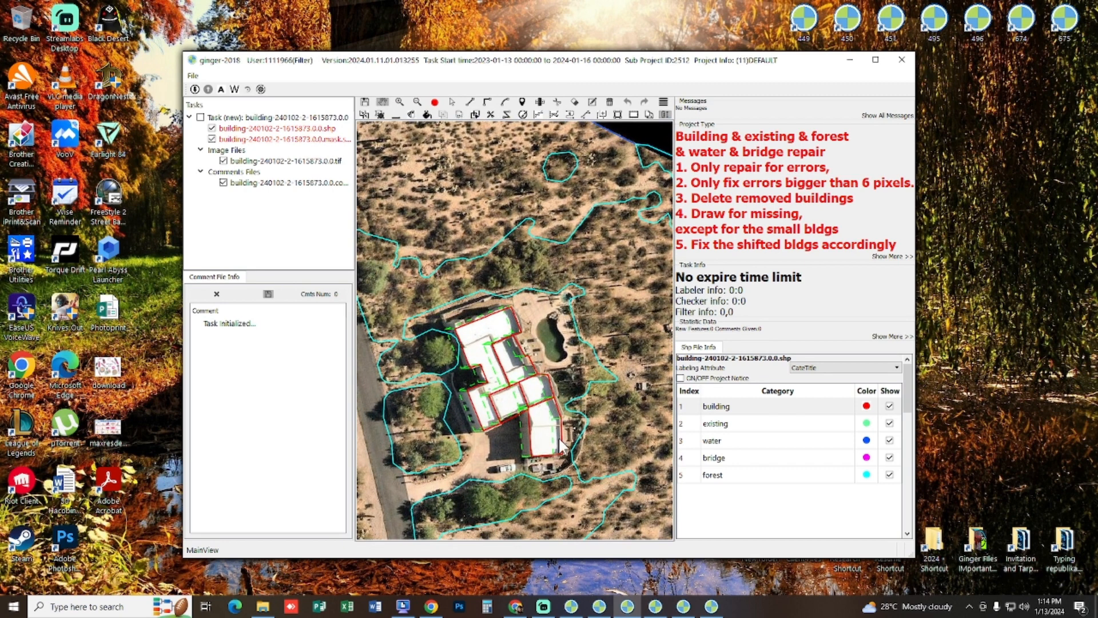
key(ctrl+a)
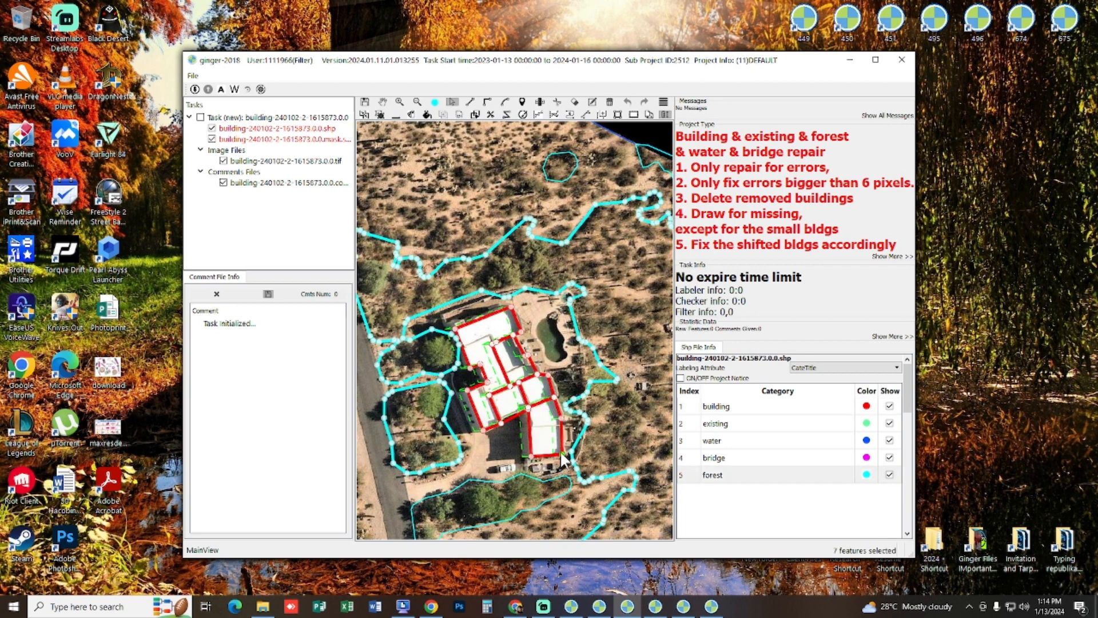
scroll(561, 451, down, 3)
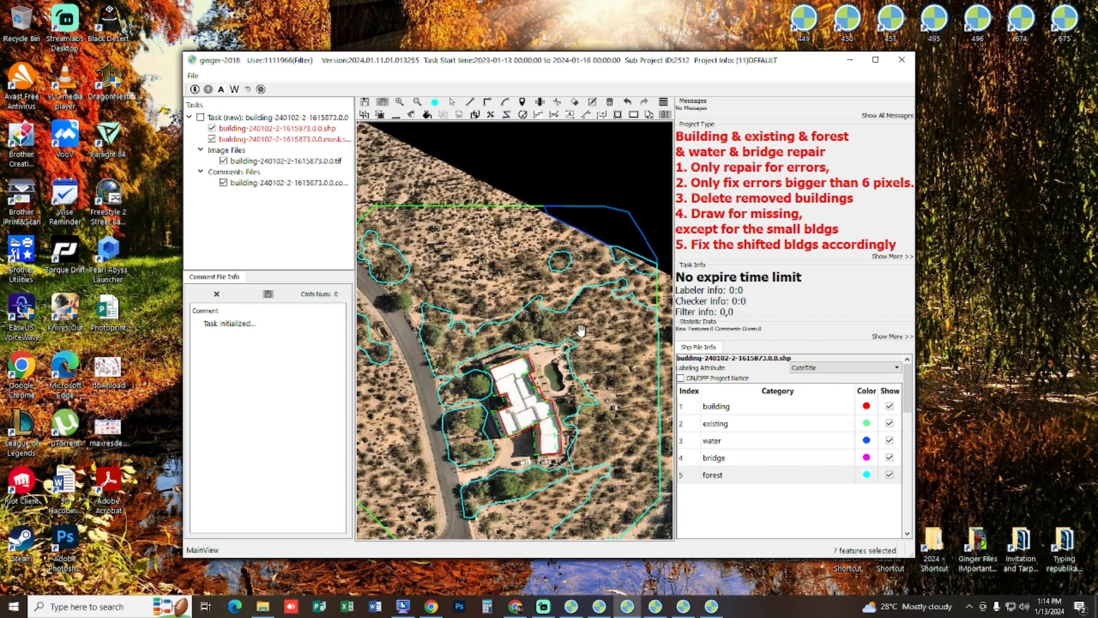
Delete the blue water feature covering the black area beyond the house image's upper-right edge.
drag(581, 331, 509, 433)
key(s)
click(558, 345)
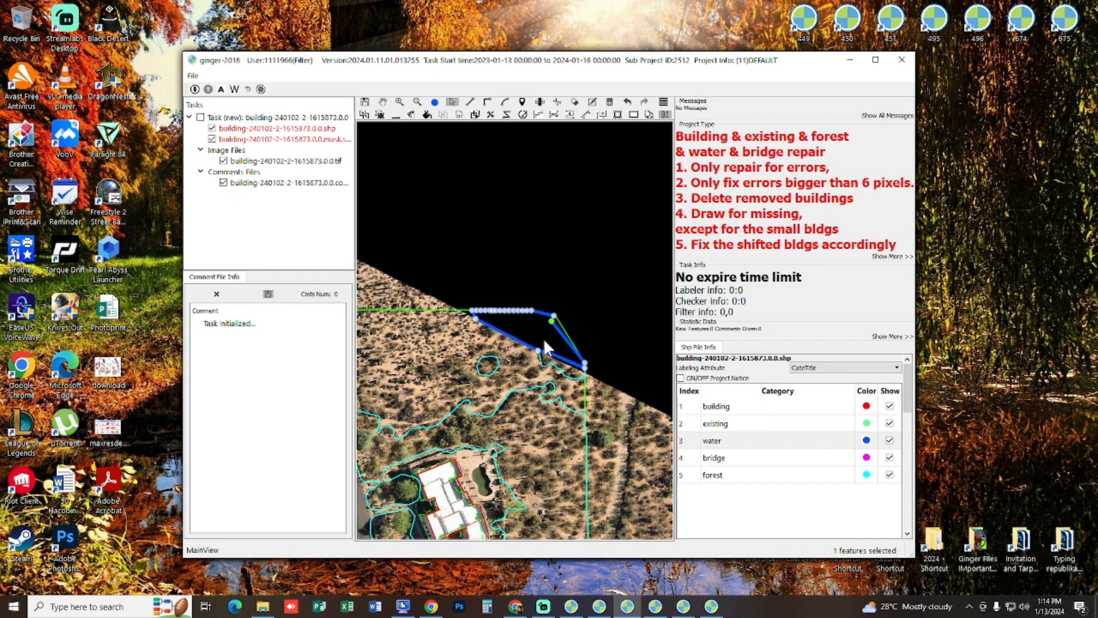
scroll(545, 342, down, 3)
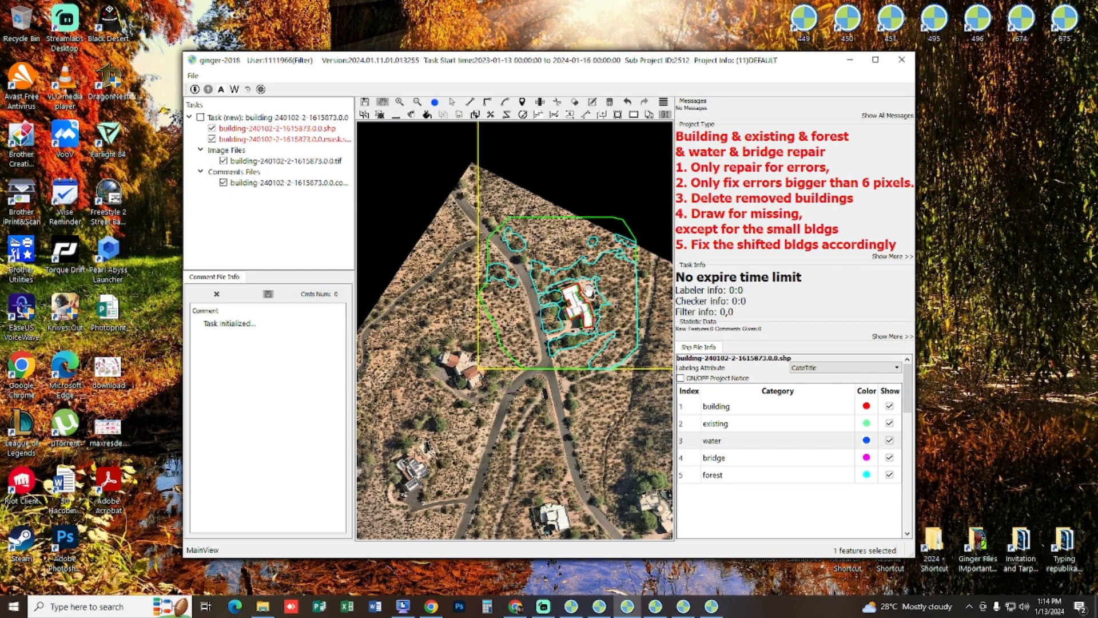
Go through the fourth, fifth and sixth Ginger windows and look over the outlines on their task images.
click(655, 607)
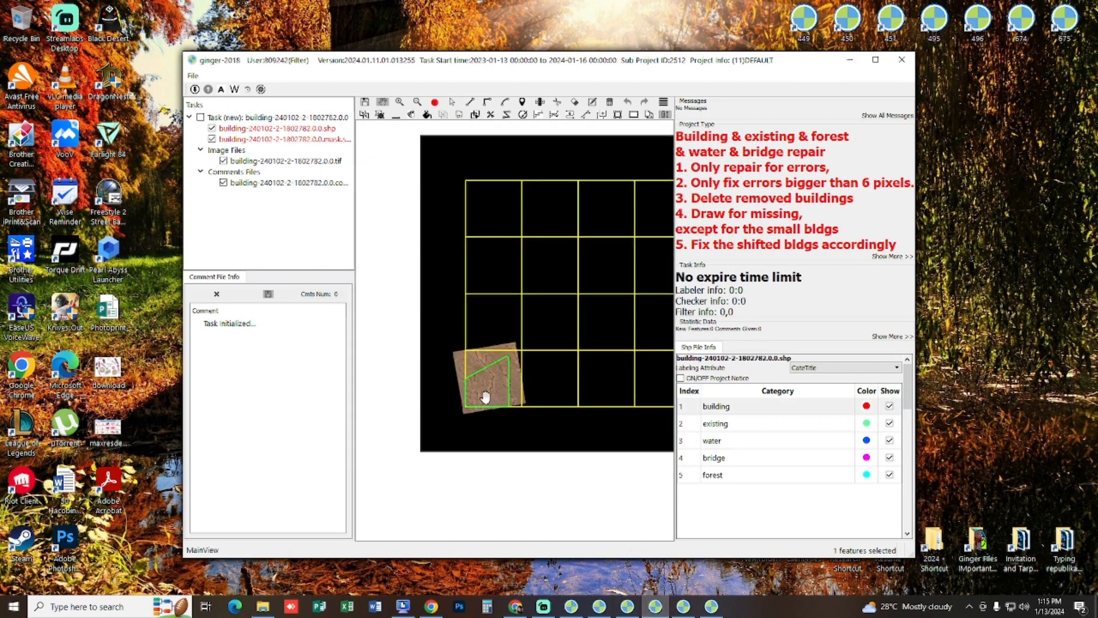
click(683, 607)
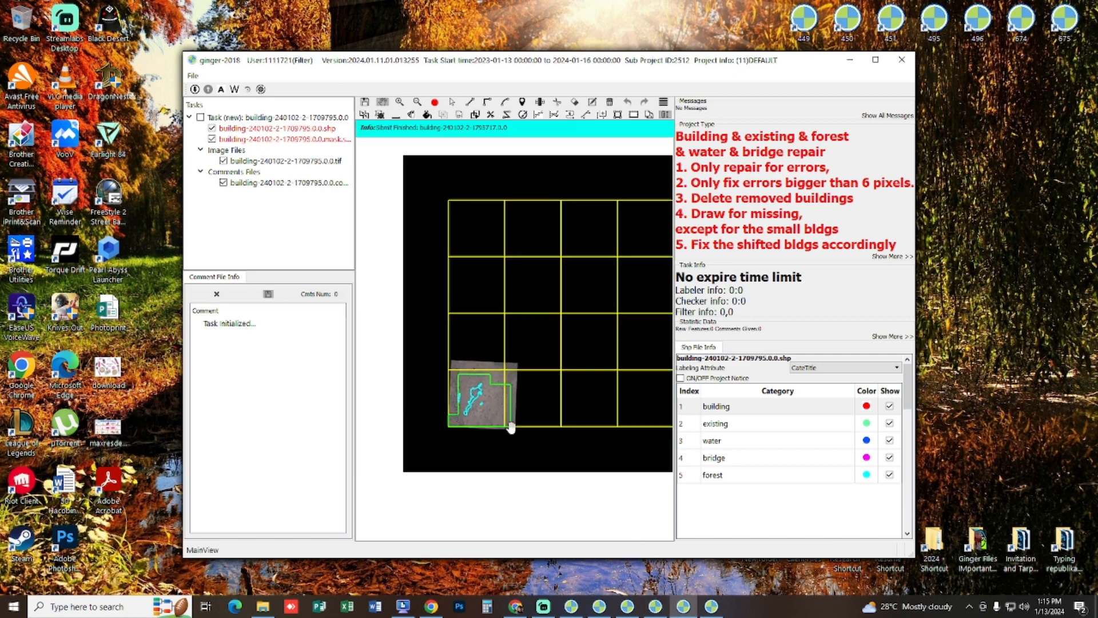
click(711, 606)
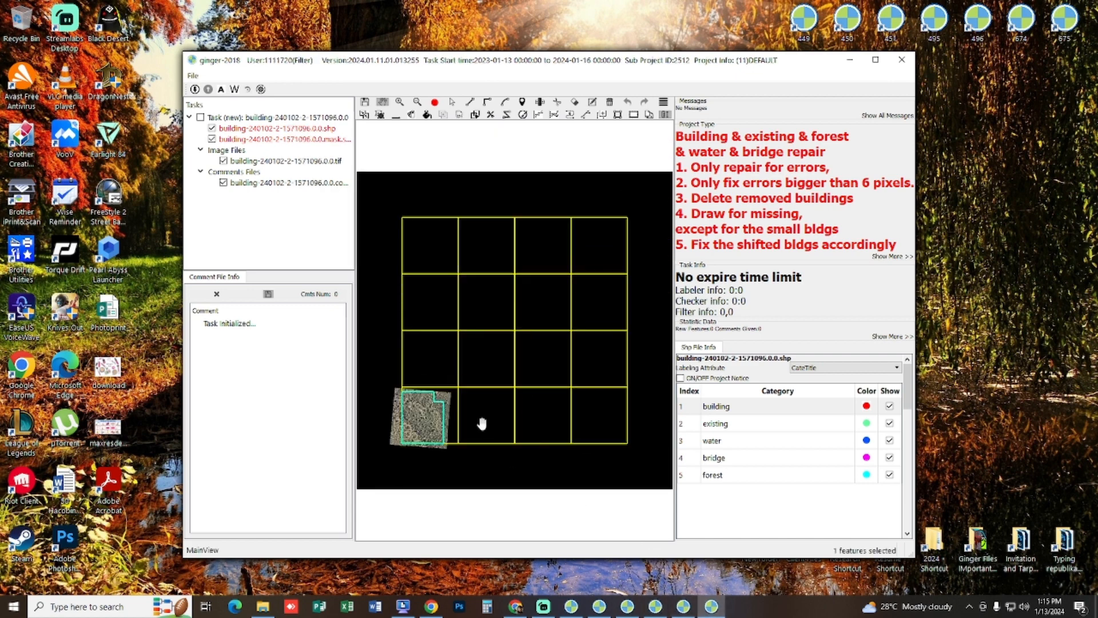
drag(449, 416, 504, 412)
scroll(480, 424, up, 1)
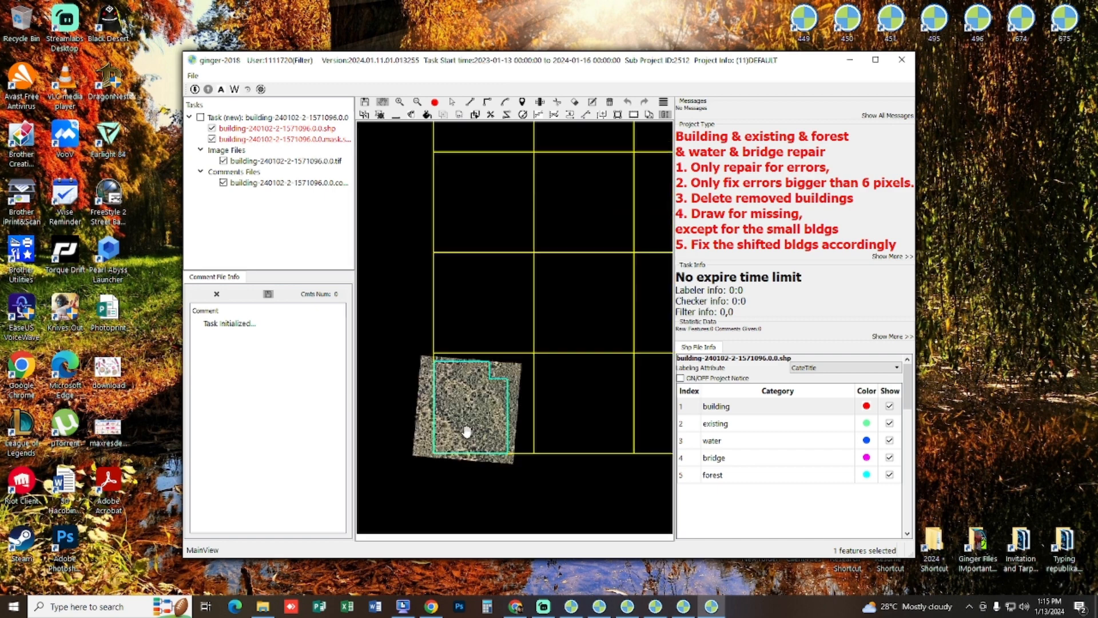
scroll(476, 424, up, 2)
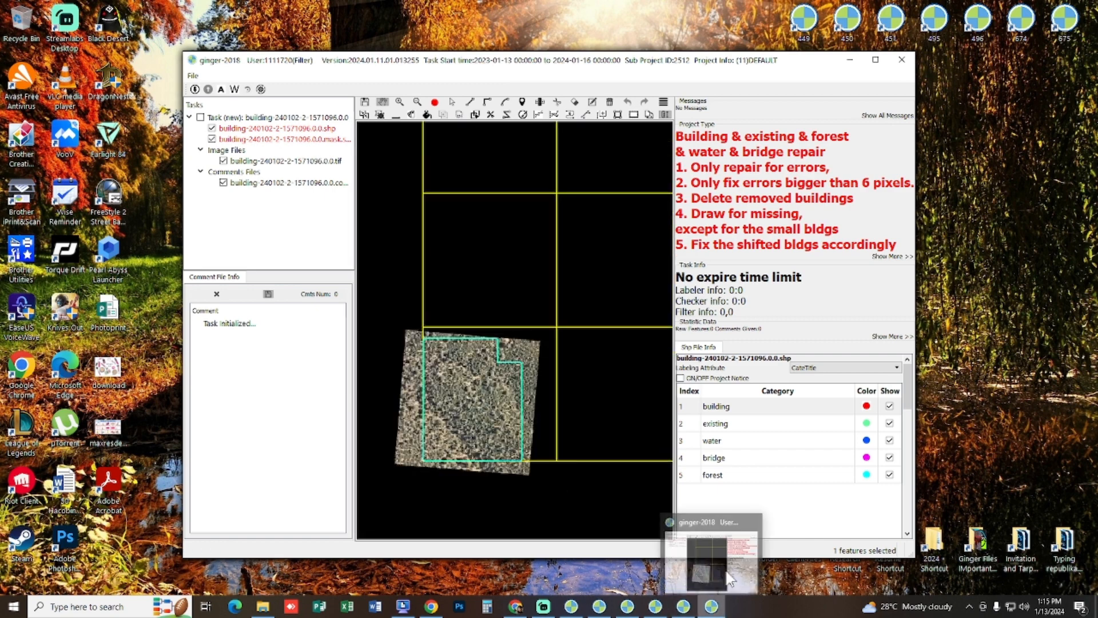
Bring up the first Ginger window and inspect the building, existing and forest outlines of its new task beside the road.
click(571, 606)
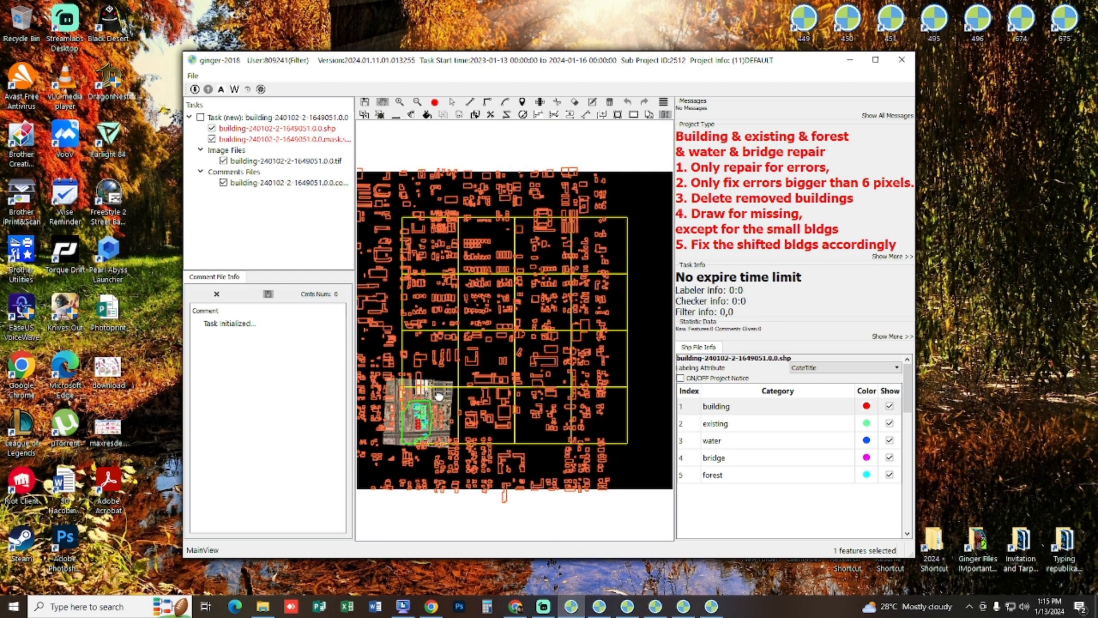
drag(419, 423, 485, 419)
scroll(485, 419, up, 1)
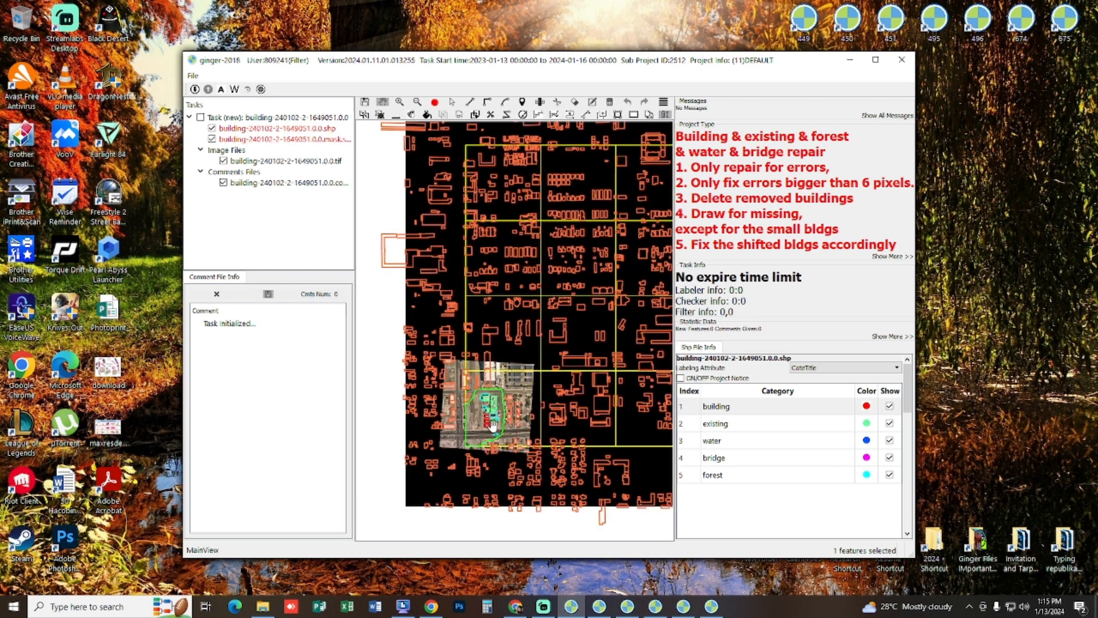
scroll(492, 423, up, 7)
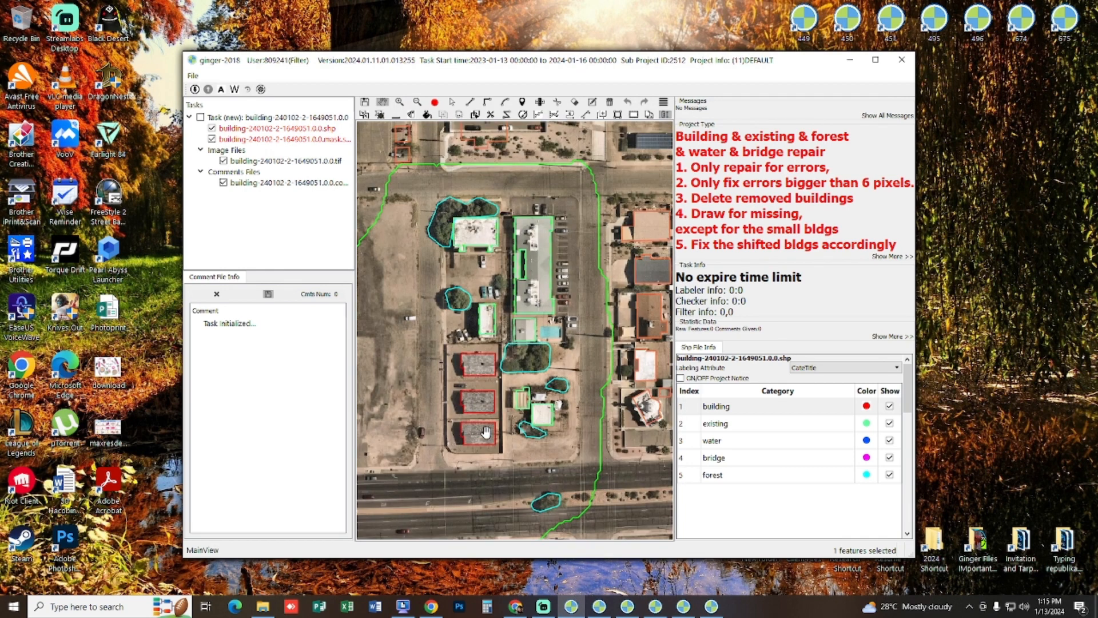
drag(510, 233, 543, 323)
scroll(509, 307, up, 1)
scroll(572, 383, down, 1)
scroll(519, 228, down, 1)
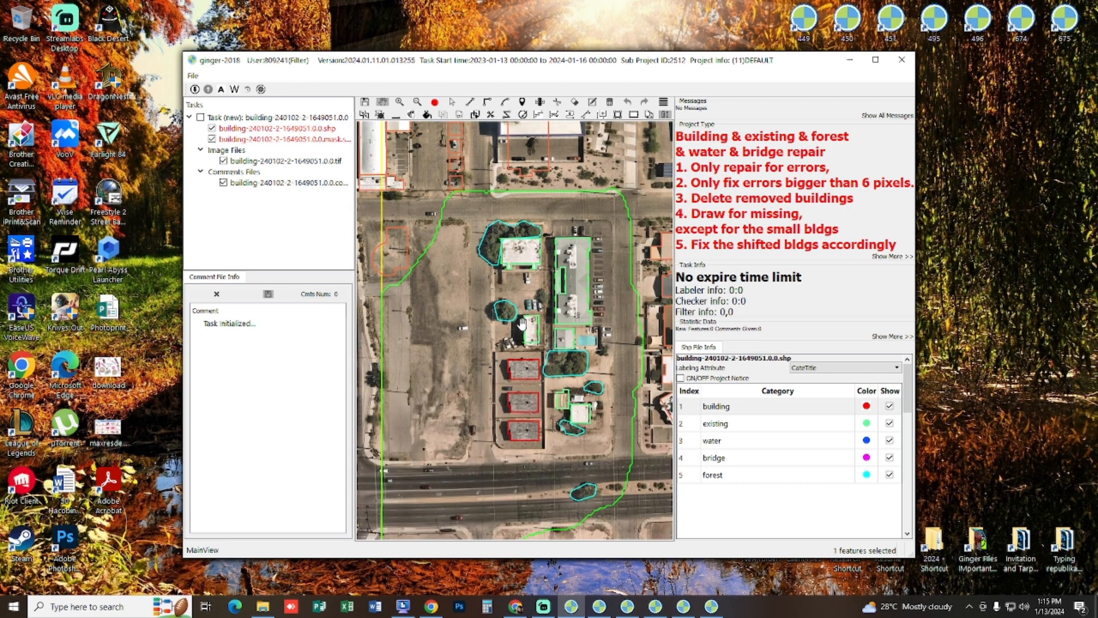
Bring up the second Ginger window's new task and delete the red building outlines around the pool and between the two small sheds.
click(627, 606)
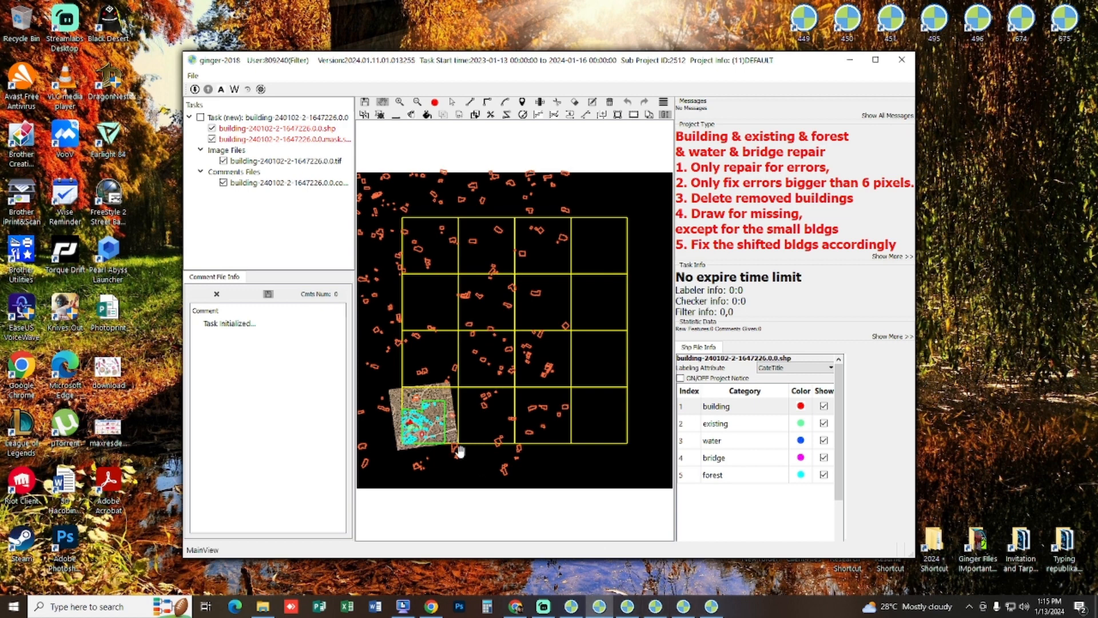
drag(427, 438, 495, 433)
scroll(494, 433, up, 1)
scroll(495, 433, up, 5)
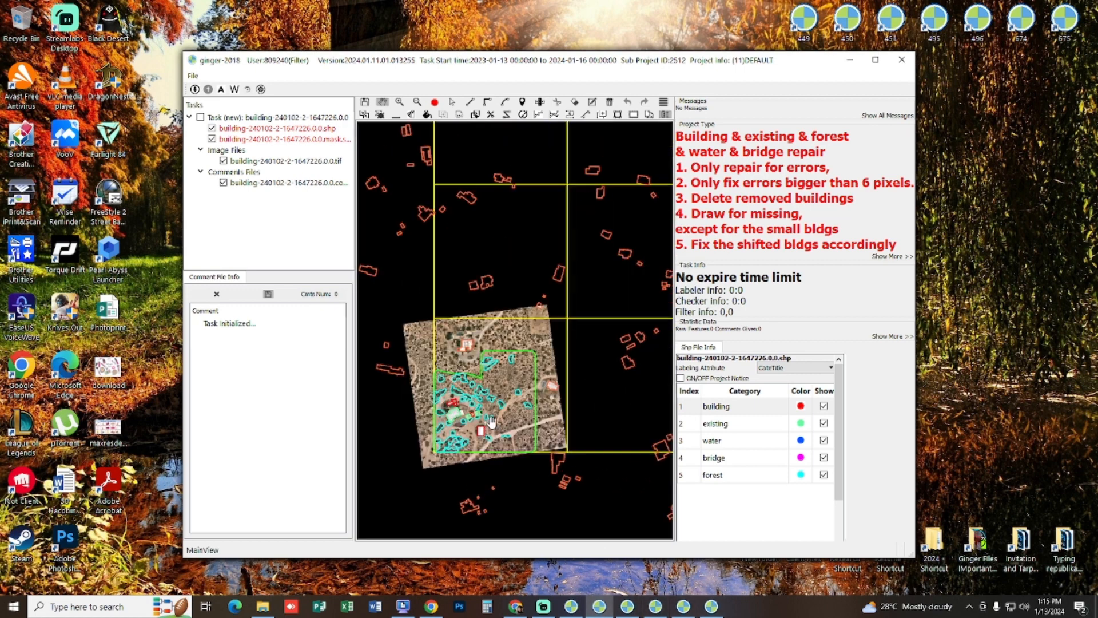
scroll(561, 301, up, 4)
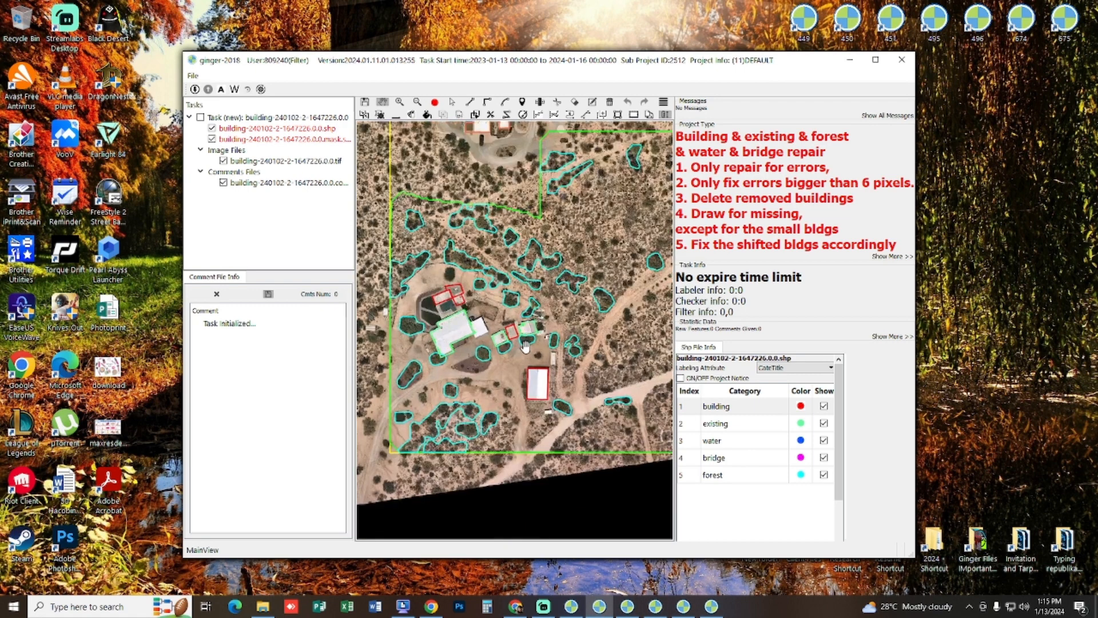
drag(373, 230, 482, 293)
key(v)
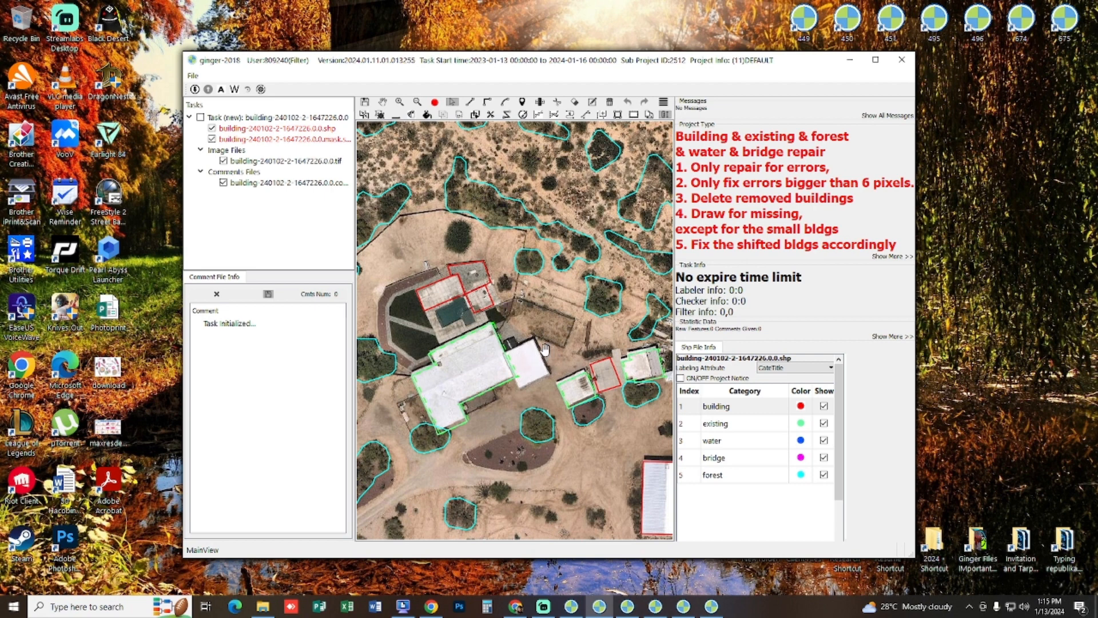
drag(566, 321, 554, 320)
key(s)
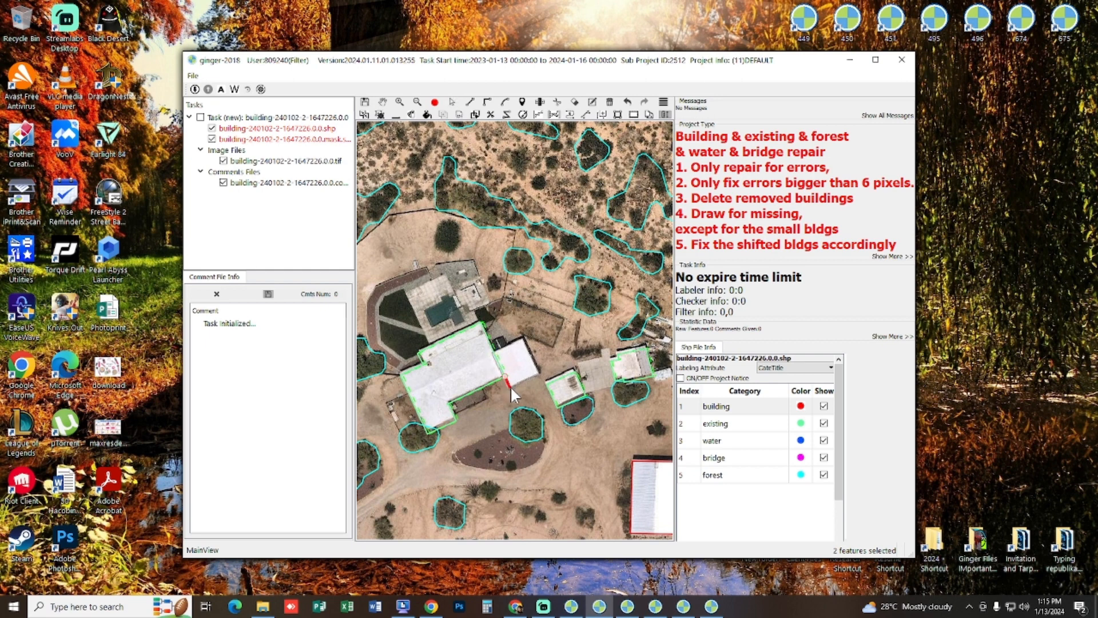
Finish a building outline around the white annex adjoining the main house and select it together with the house outline.
click(510, 385)
shift+click(499, 354)
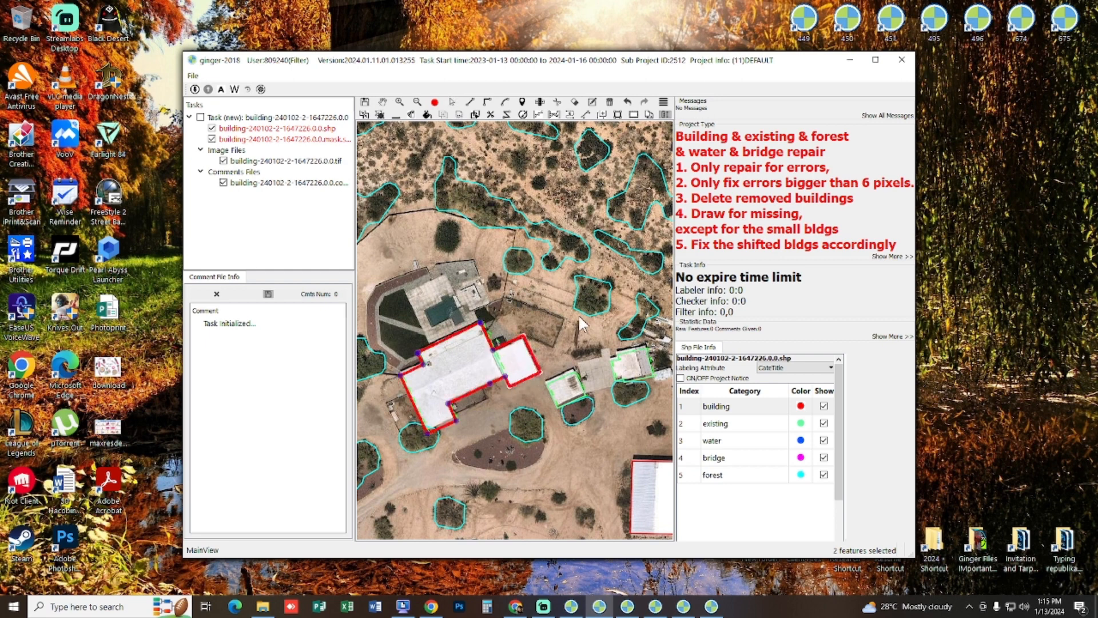
key(s)
scroll(522, 371, down, 2)
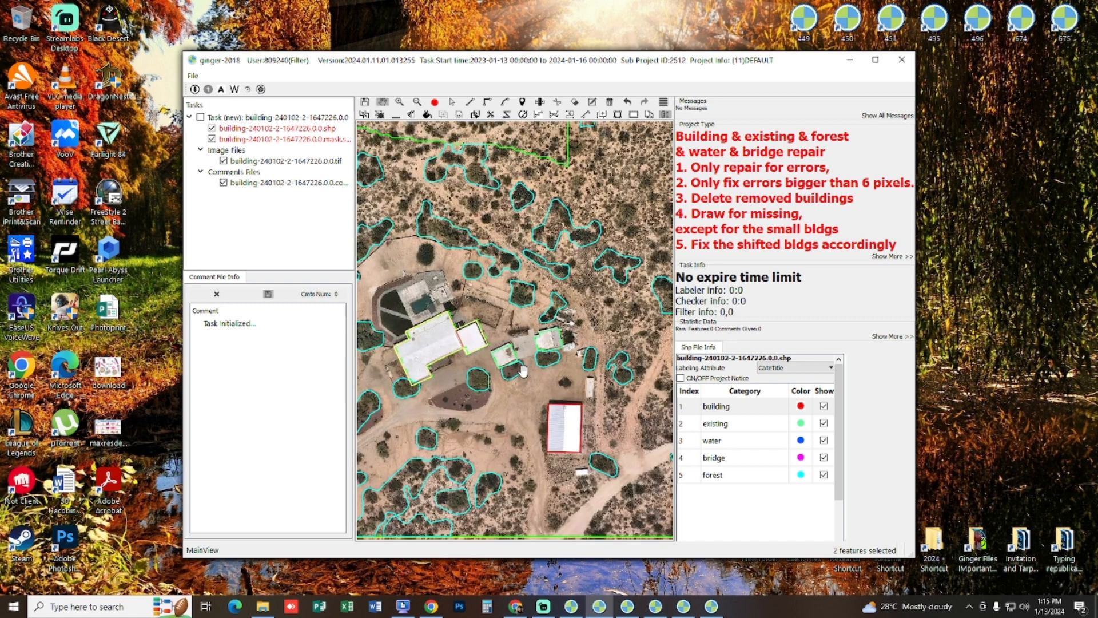
Examine up close how well the outlines of the two small sheds beside the main house match their roof edges.
scroll(545, 352, up, 2)
drag(553, 330, 405, 399)
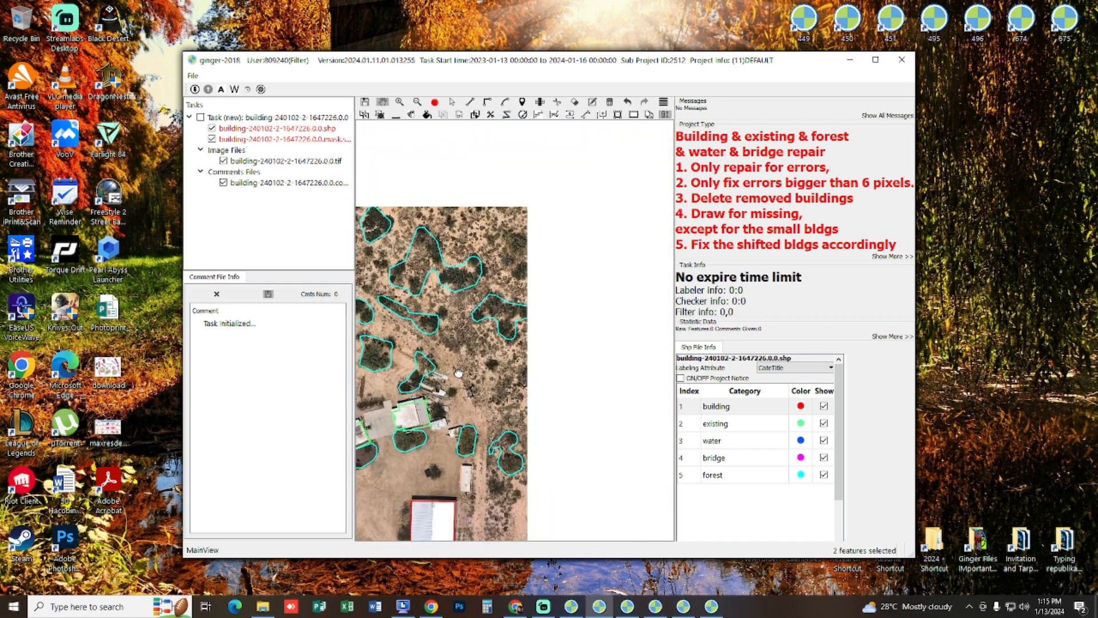
scroll(516, 388, down, 2)
scroll(516, 388, up, 3)
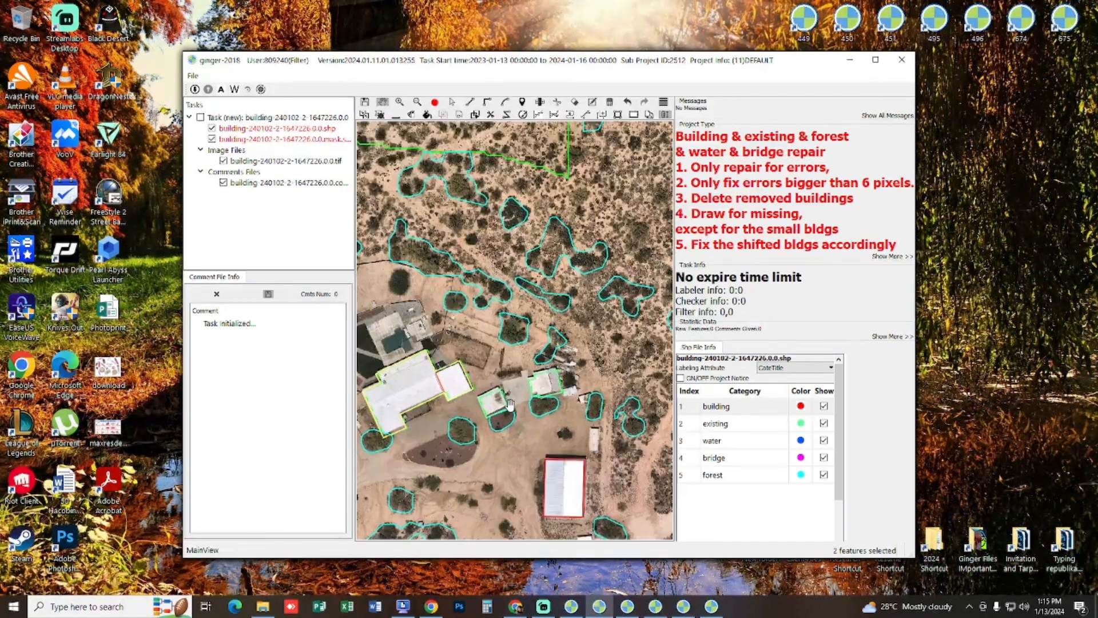
key(s)
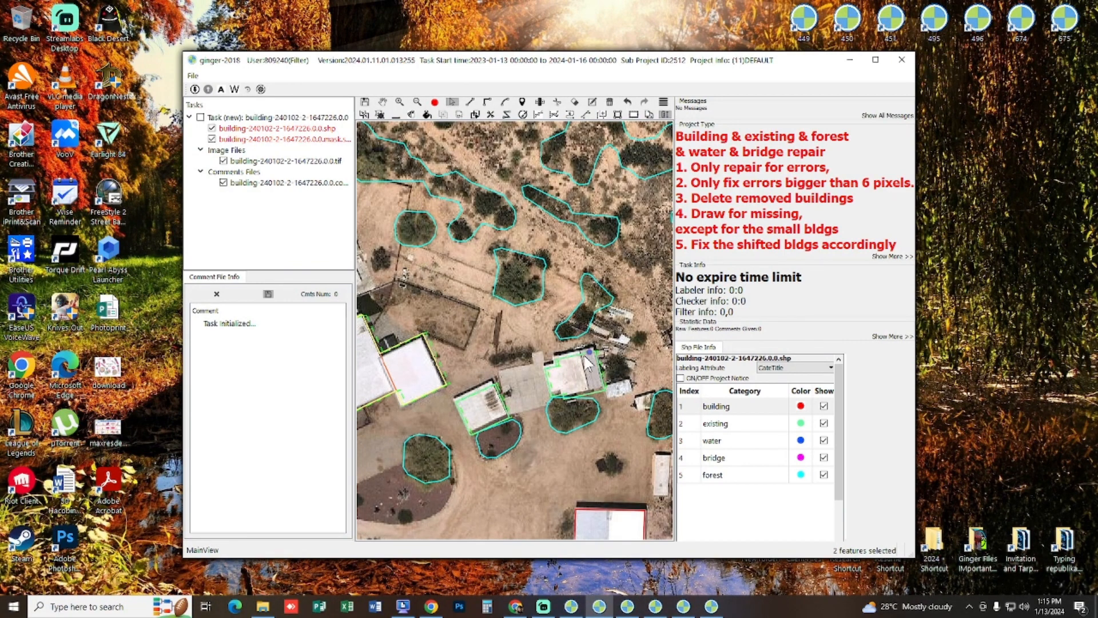
scroll(486, 397, up, 5)
key(h)
scroll(502, 385, up, 4)
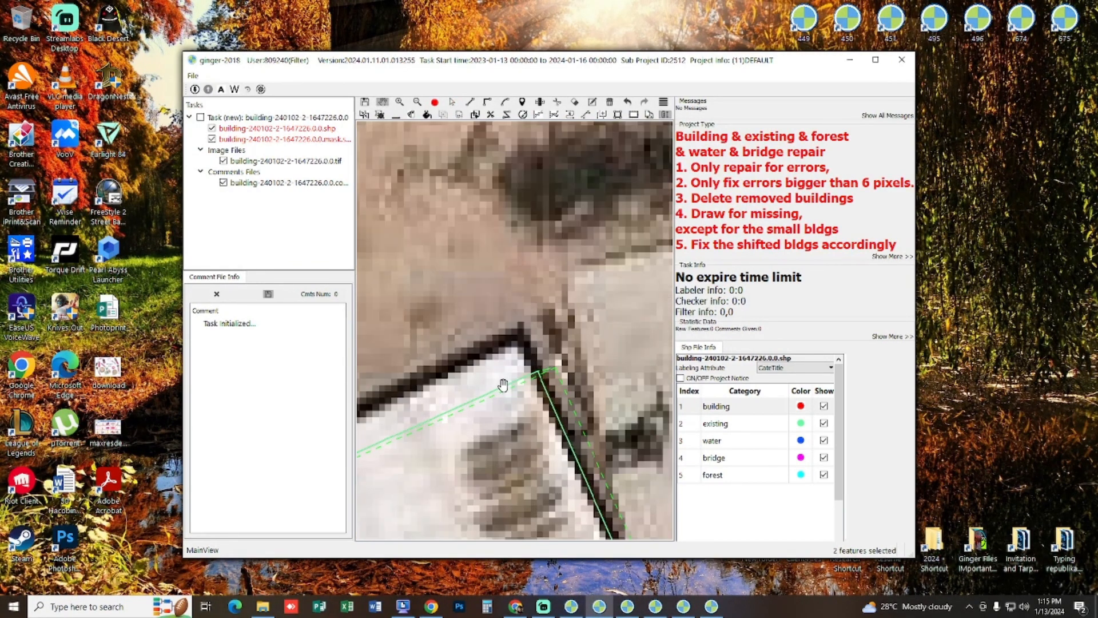
key(s)
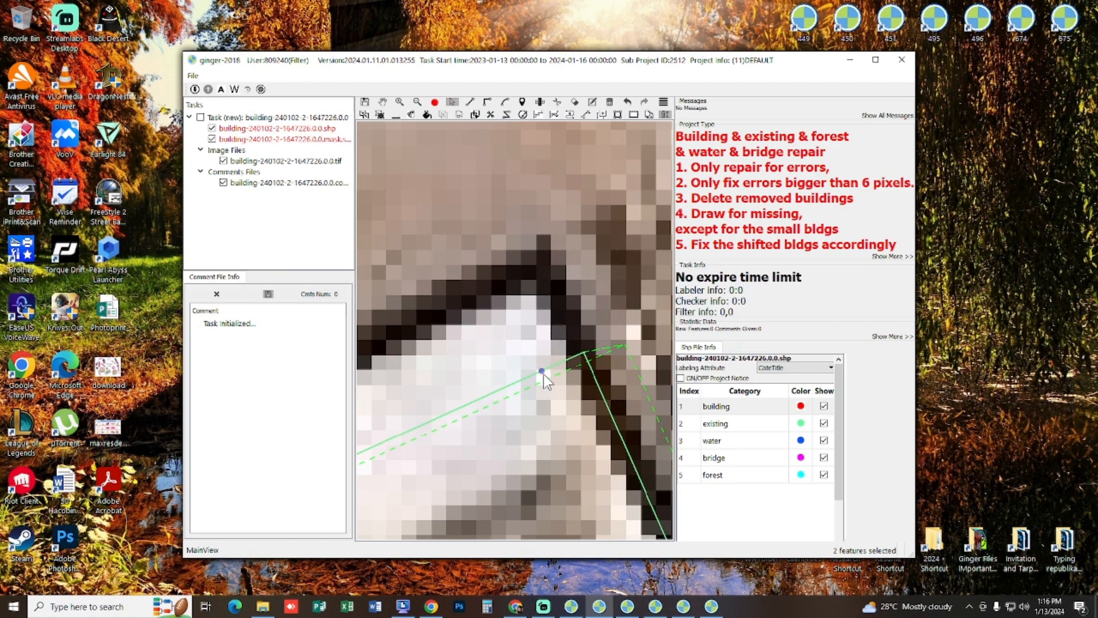
scroll(538, 401, down, 2)
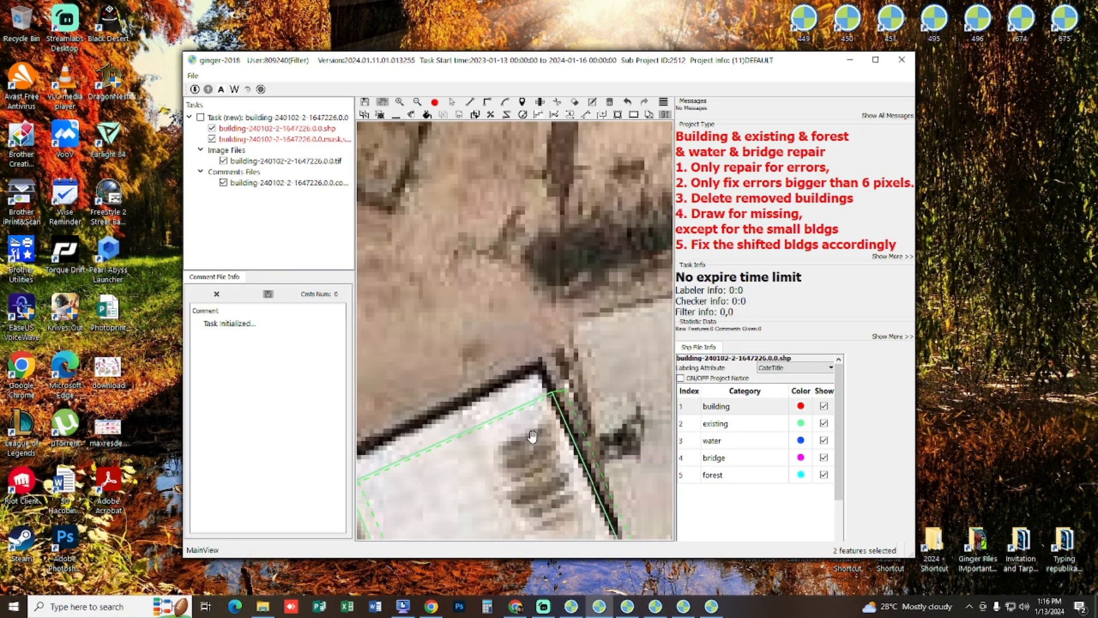
scroll(532, 437, down, 5)
key(s)
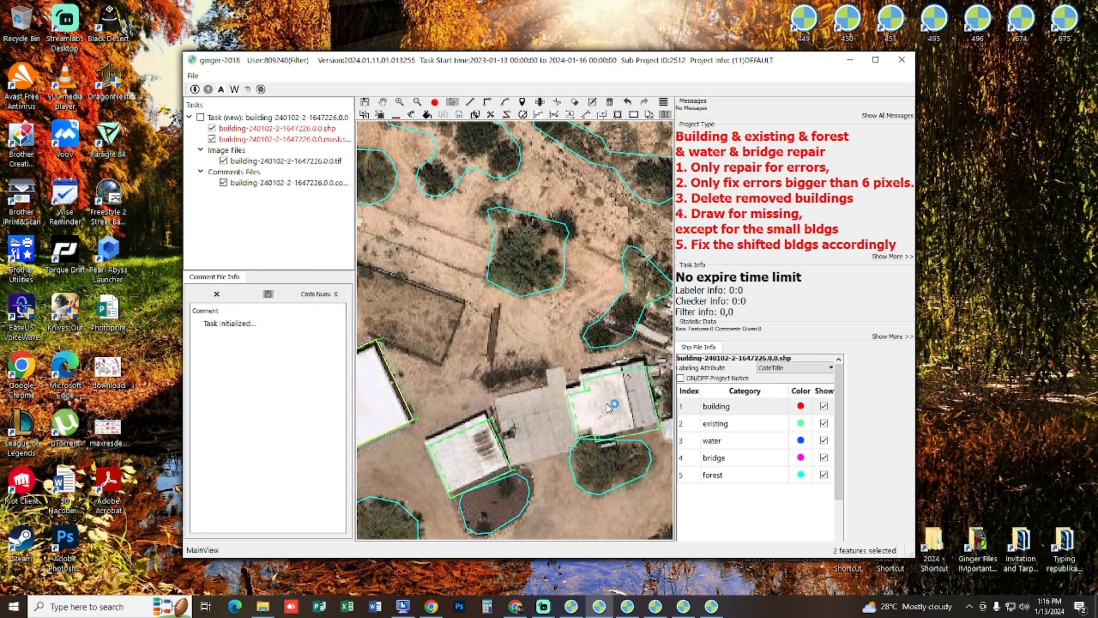
Select the existing outlines of the two small sheds and survey the remaining outlines around the plot and its access road.
click(612, 406)
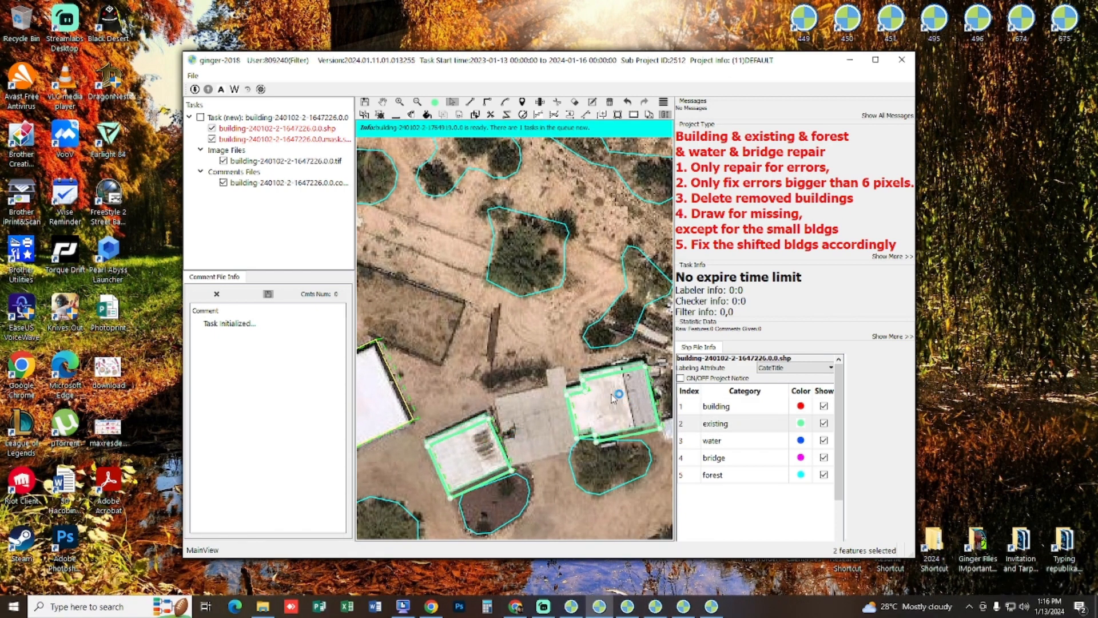
key(h)
scroll(511, 431, down, 5)
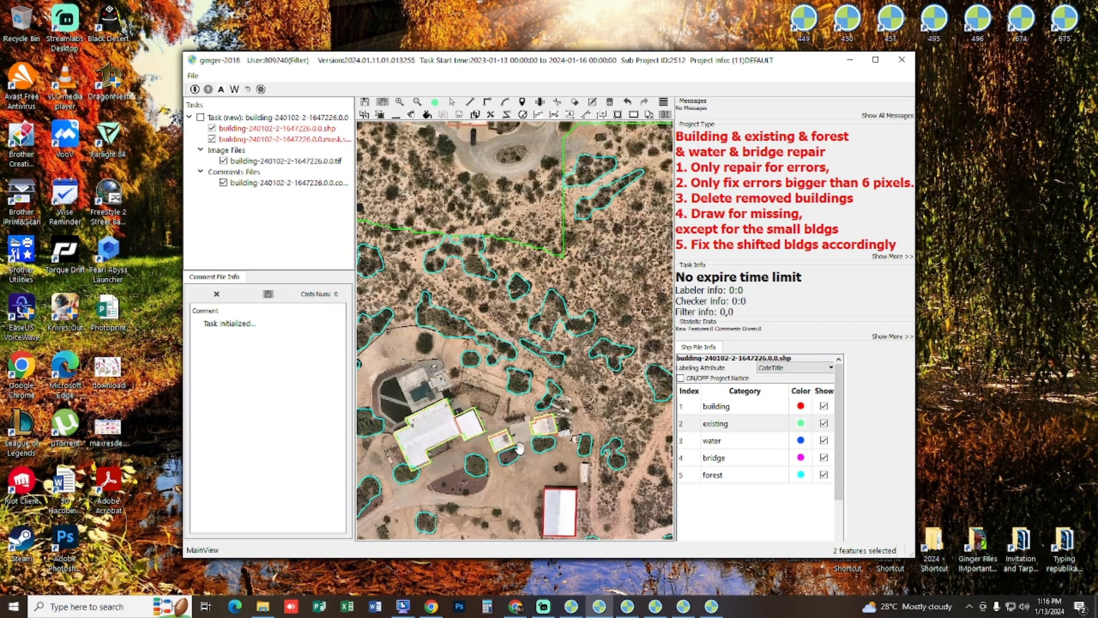
drag(510, 432, 497, 257)
scroll(513, 252, down, 2)
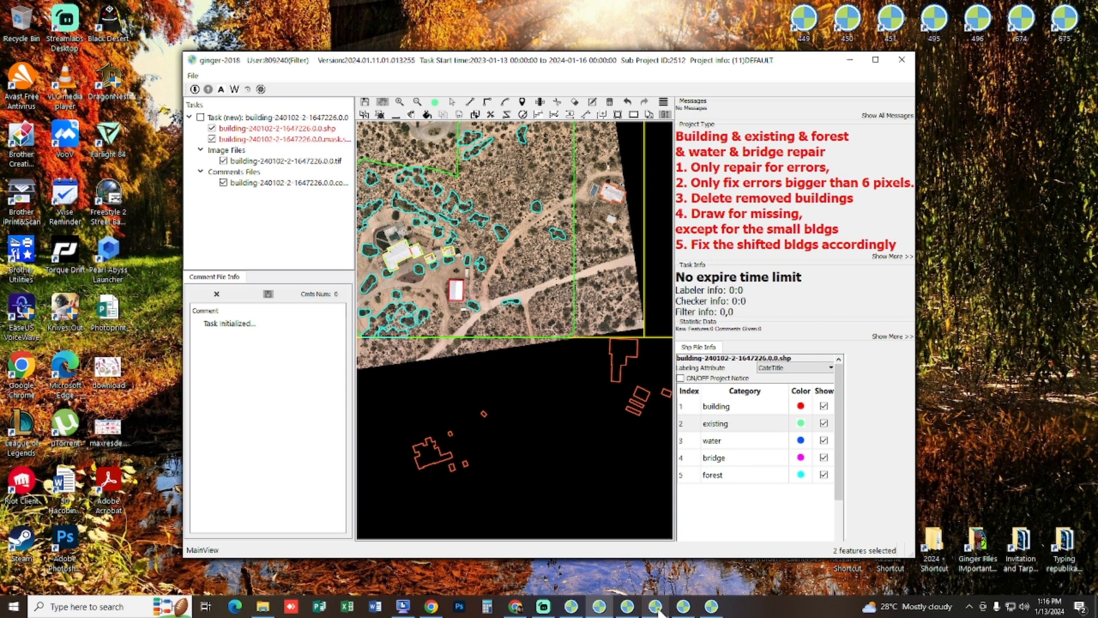
Go through the other Ginger windows to check which ones have submitted their task or received a new one.
click(684, 606)
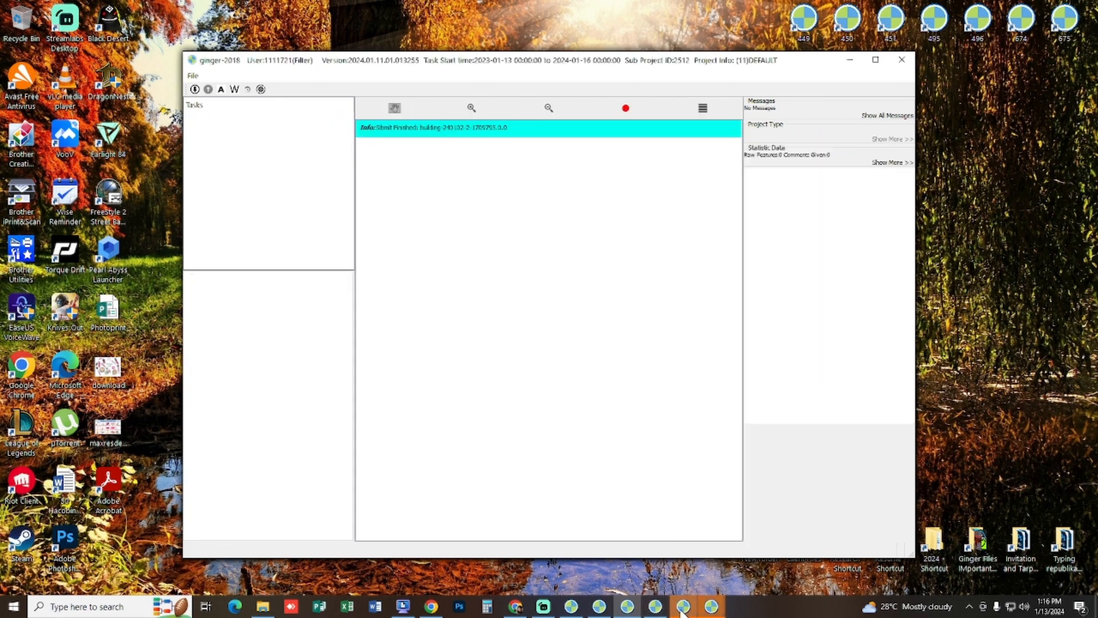
mouse_move(610, 615)
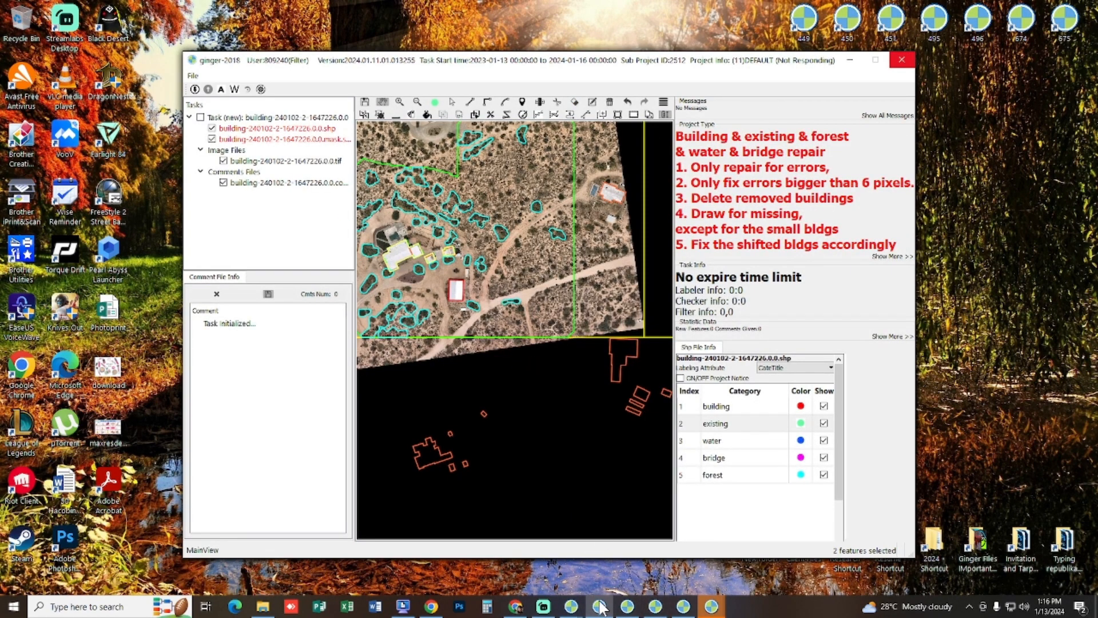
click(628, 607)
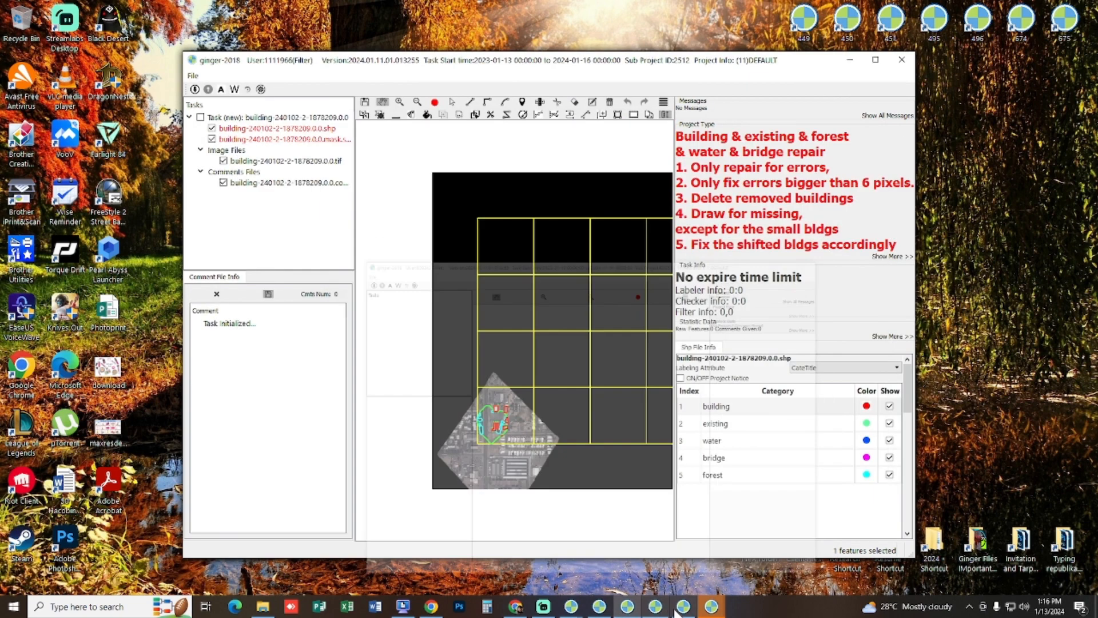
click(654, 606)
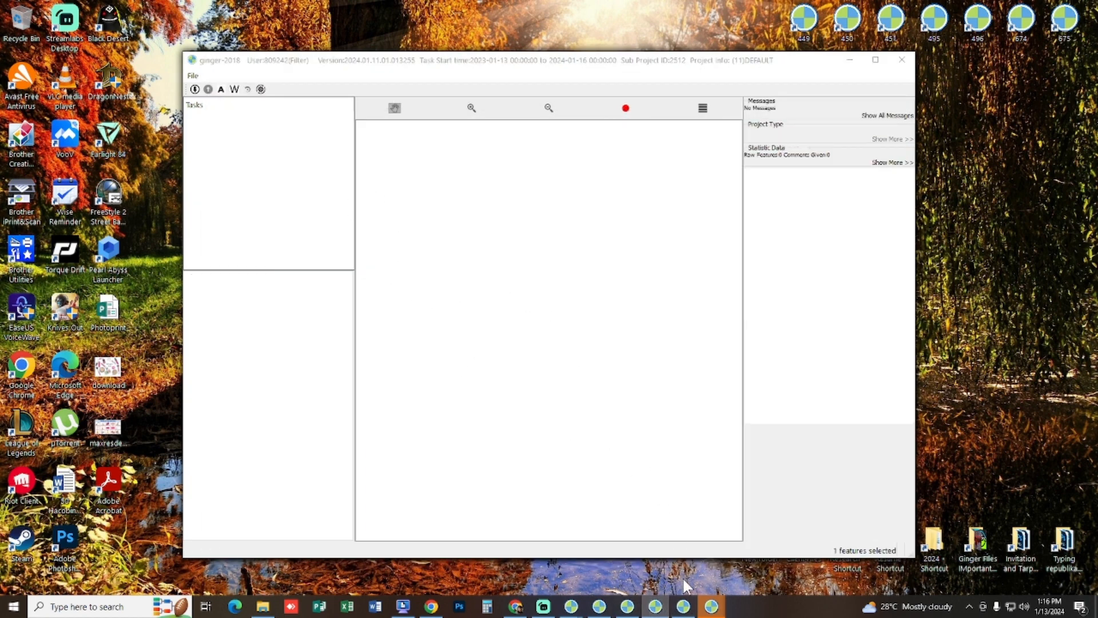
click(682, 606)
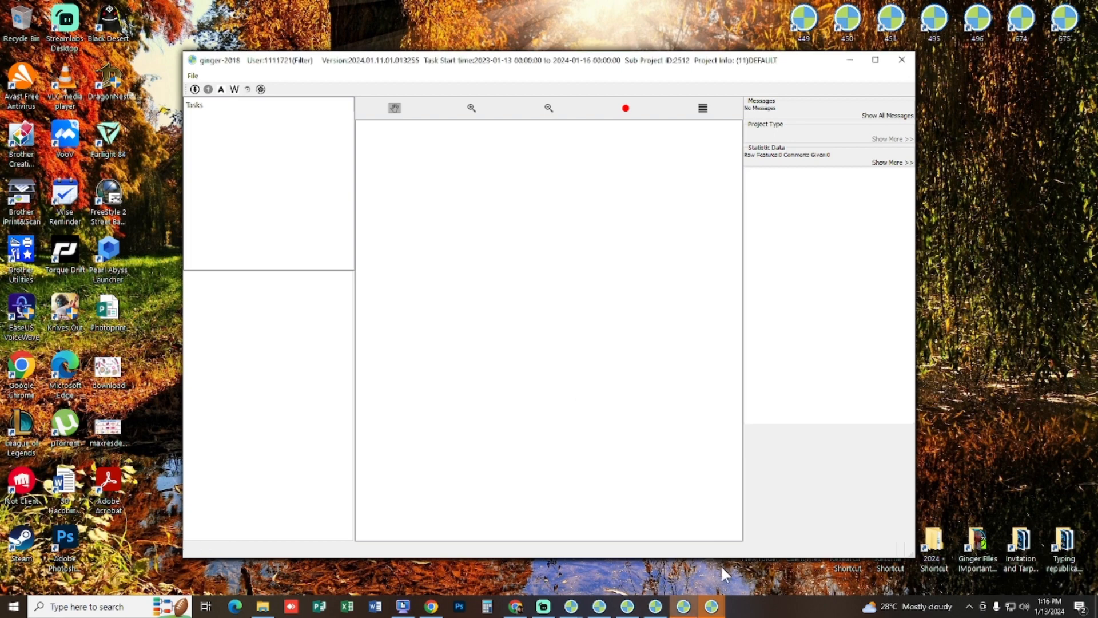
click(710, 606)
Bring up the first Ginger window and check the progress of its task download.
click(571, 606)
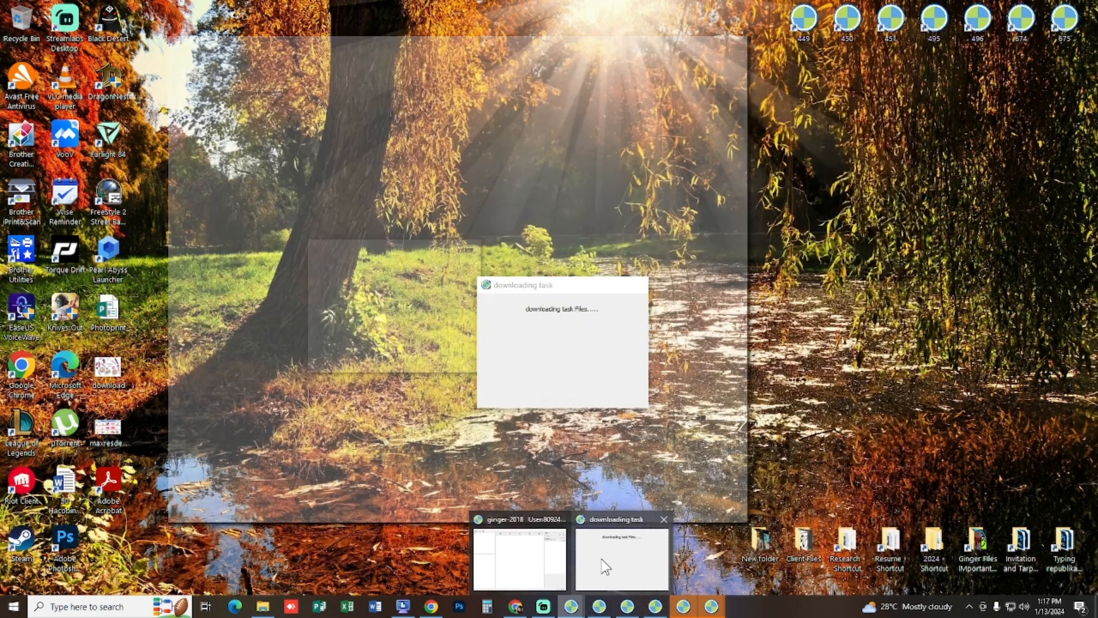
mouse_move(605, 567)
click(543, 552)
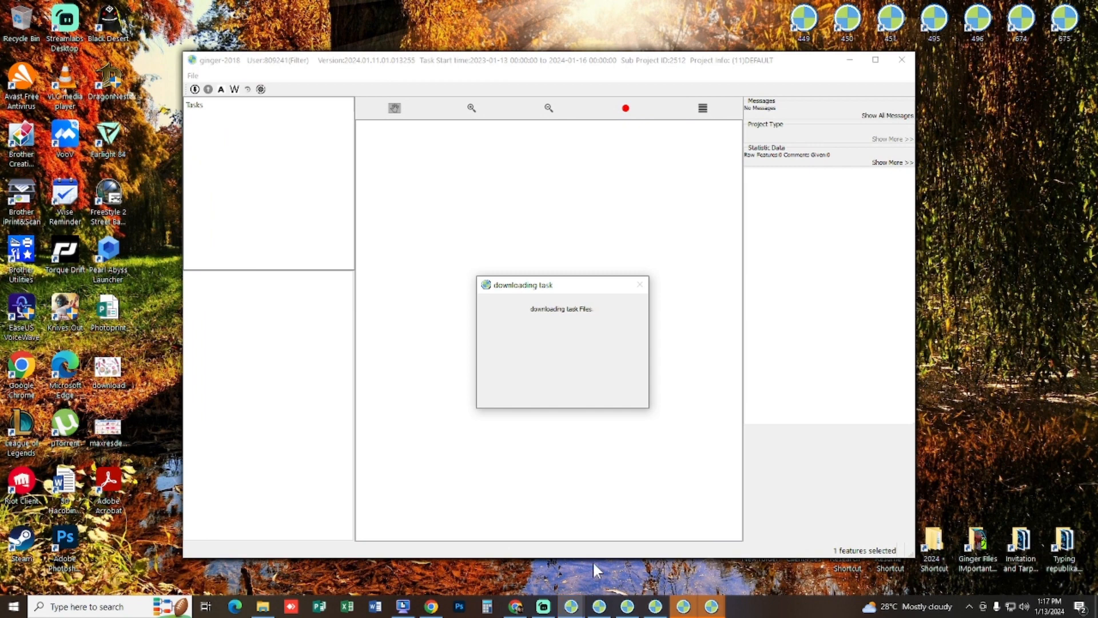
mouse_move(571, 602)
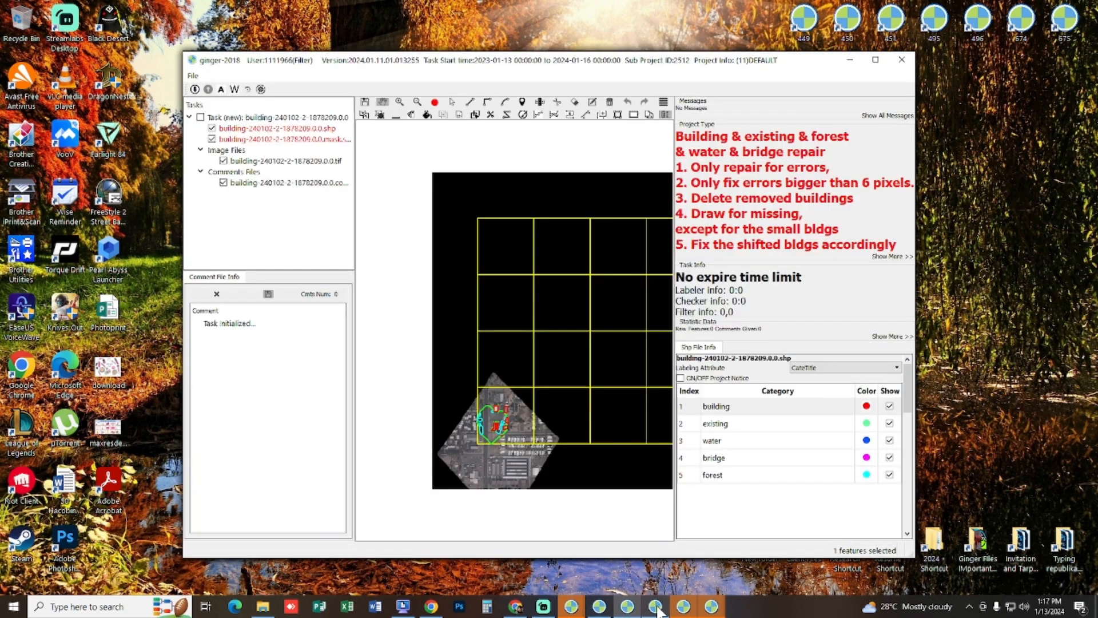
Check the remaining Ginger windows for finished downloads and return to the third window with its loaded task.
click(656, 608)
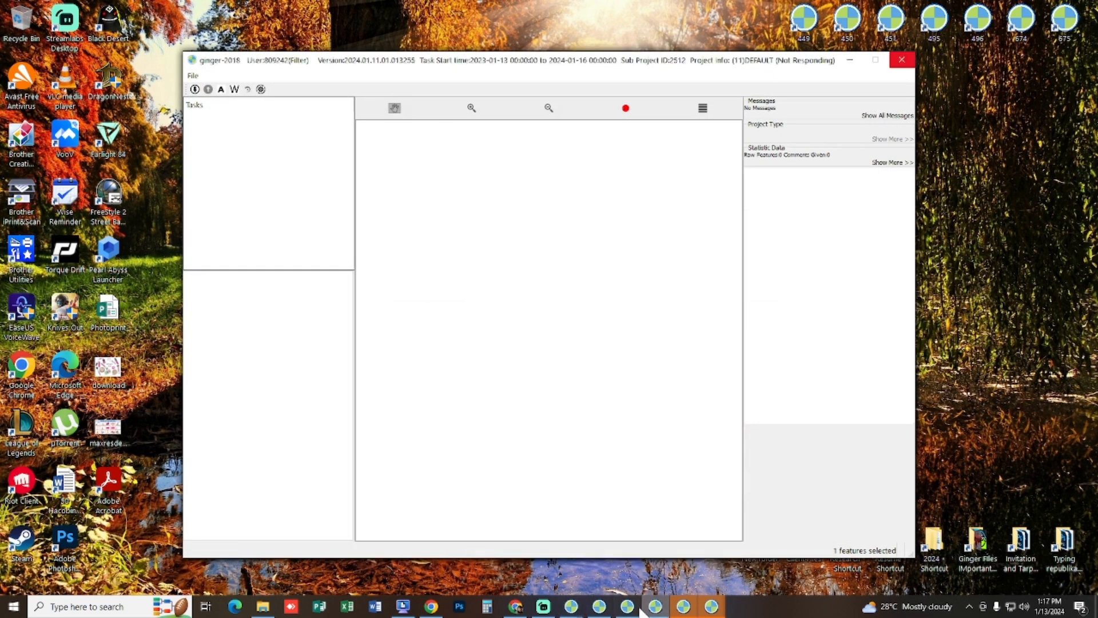
click(702, 609)
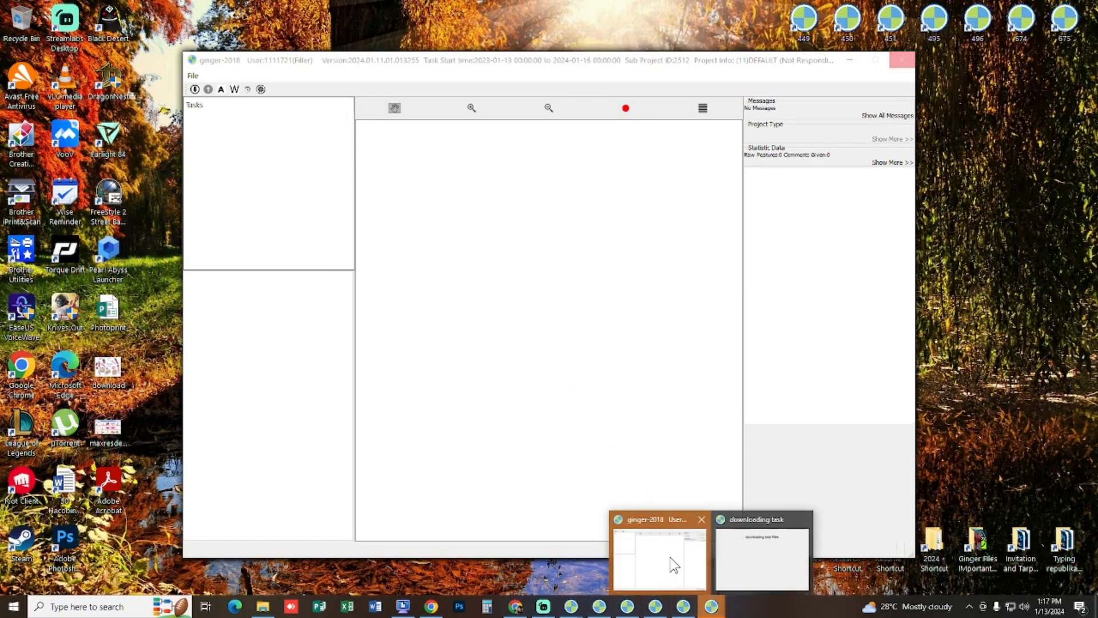
click(681, 613)
click(655, 612)
click(628, 612)
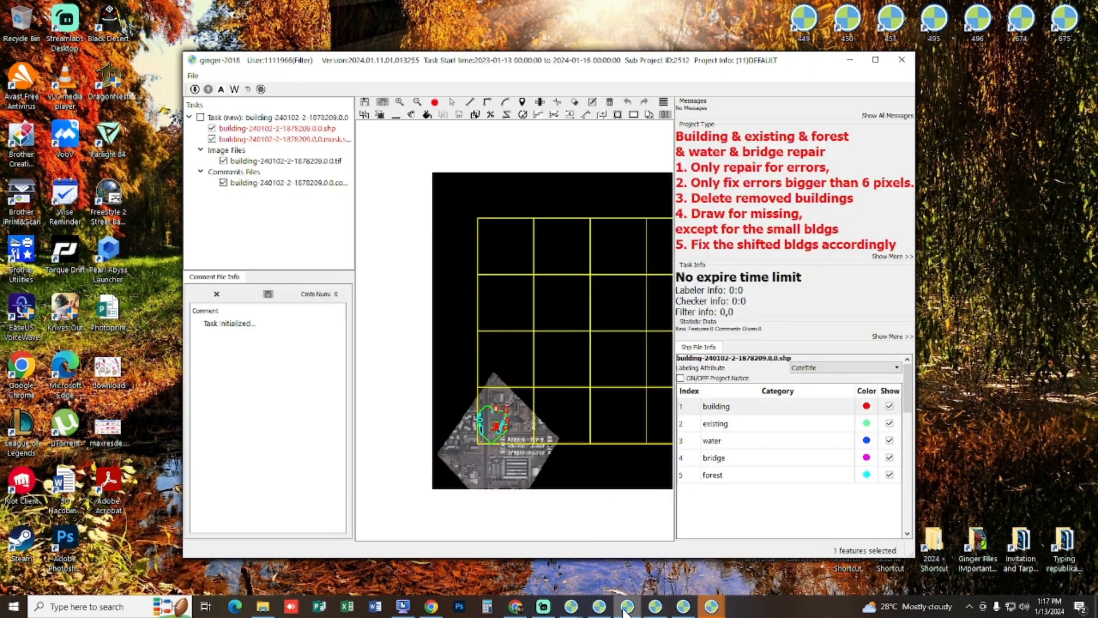
click(600, 612)
click(571, 612)
Toggle the third Ginger window's W/R mode to R and bring the labelled area of its task into close view.
drag(553, 366, 486, 372)
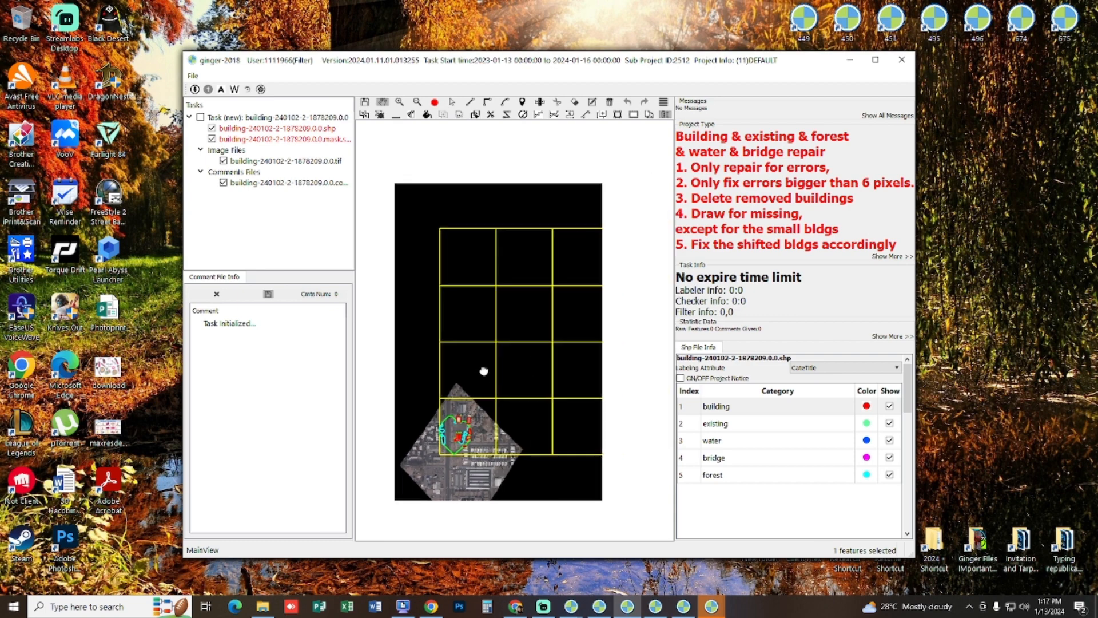
scroll(521, 346, up, 4)
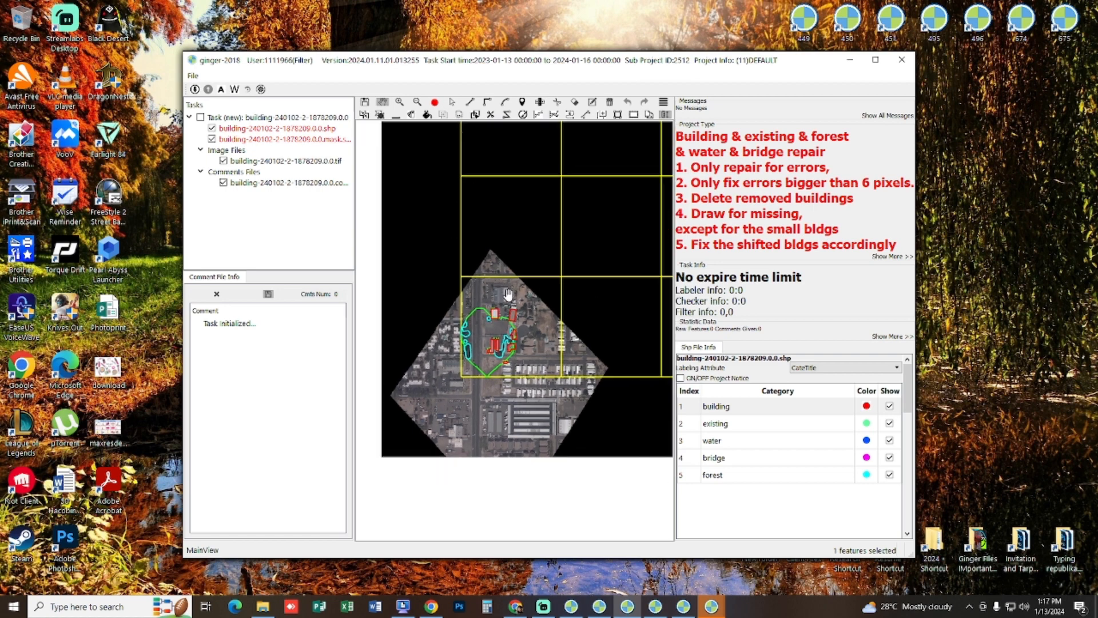
scroll(521, 301, up, 1)
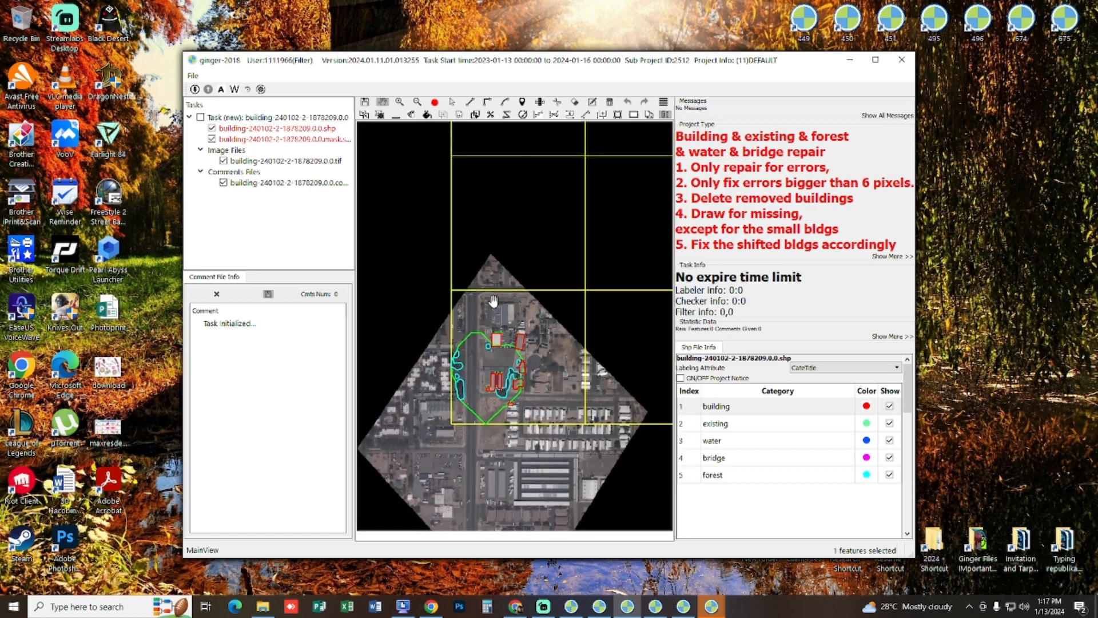
click(234, 91)
click(234, 89)
click(235, 90)
scroll(481, 359, up, 5)
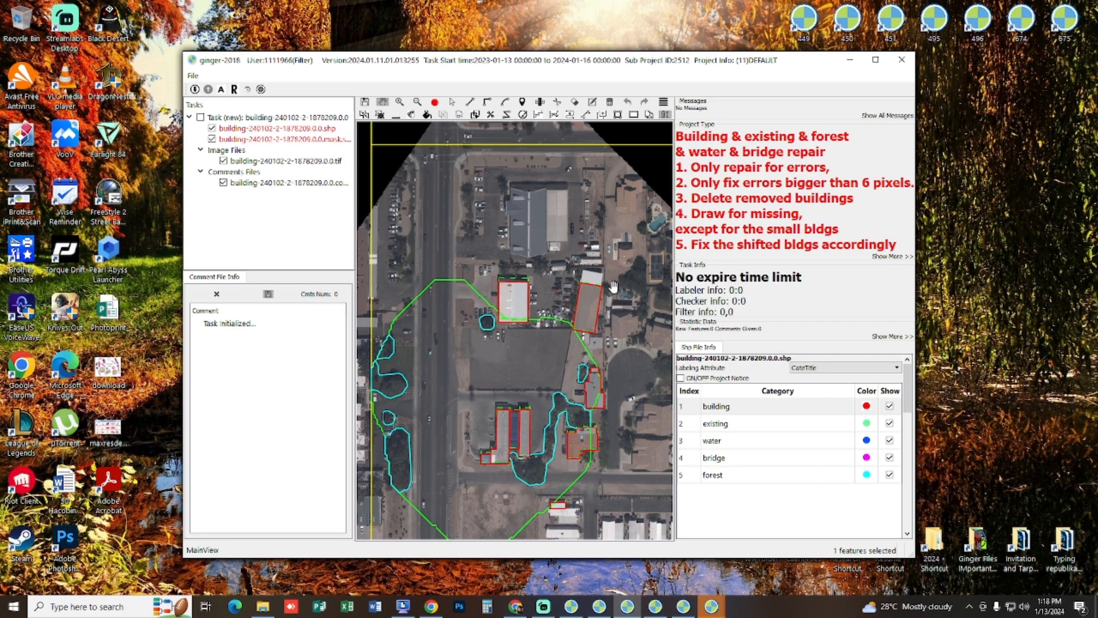
Box-select the building outlines of the adjoining long blocks southwest of the empty lot.
scroll(600, 295, up, 2)
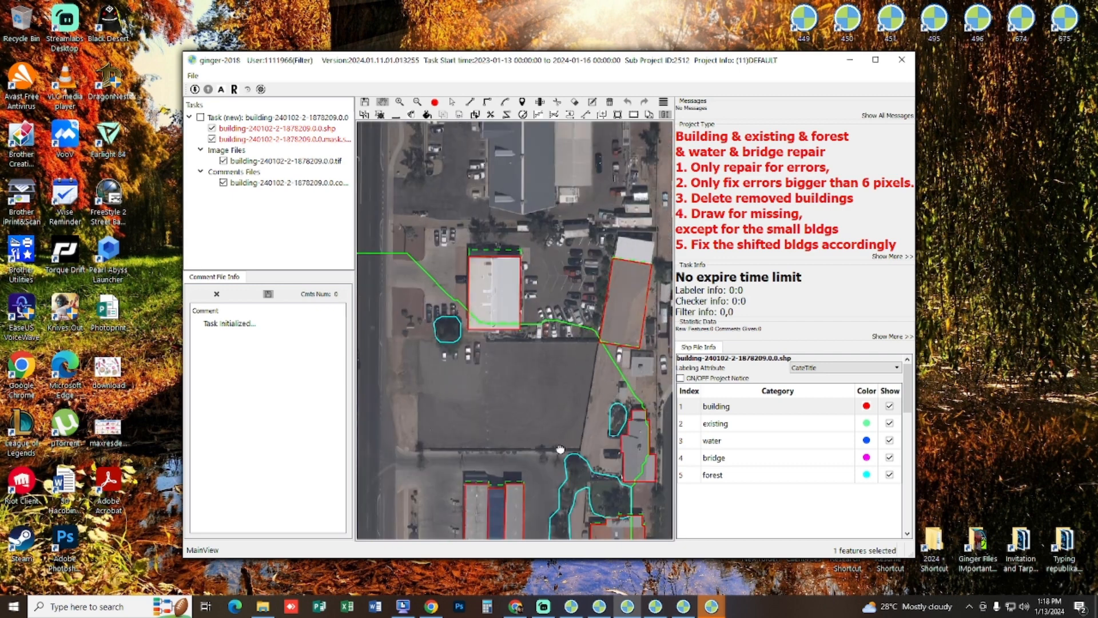
drag(561, 449, 514, 341)
drag(372, 351, 491, 482)
Draw a building outline around the white-roofed section at the long building's north end and select it together with the adjoining outline.
drag(593, 152, 552, 334)
scroll(549, 337, up, 1)
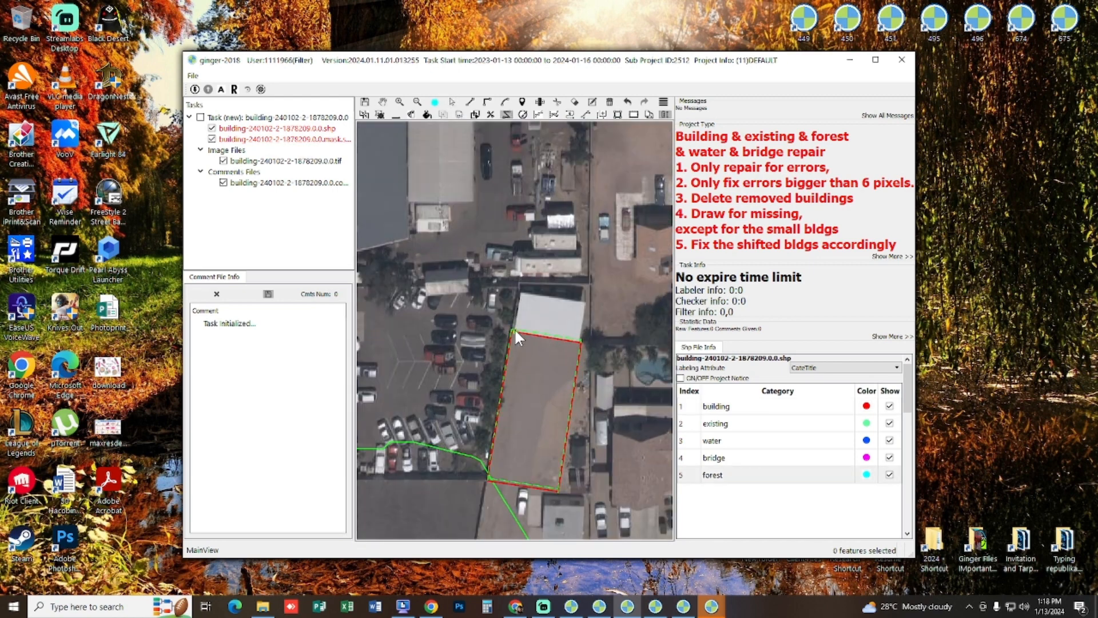
click(516, 330)
click(579, 341)
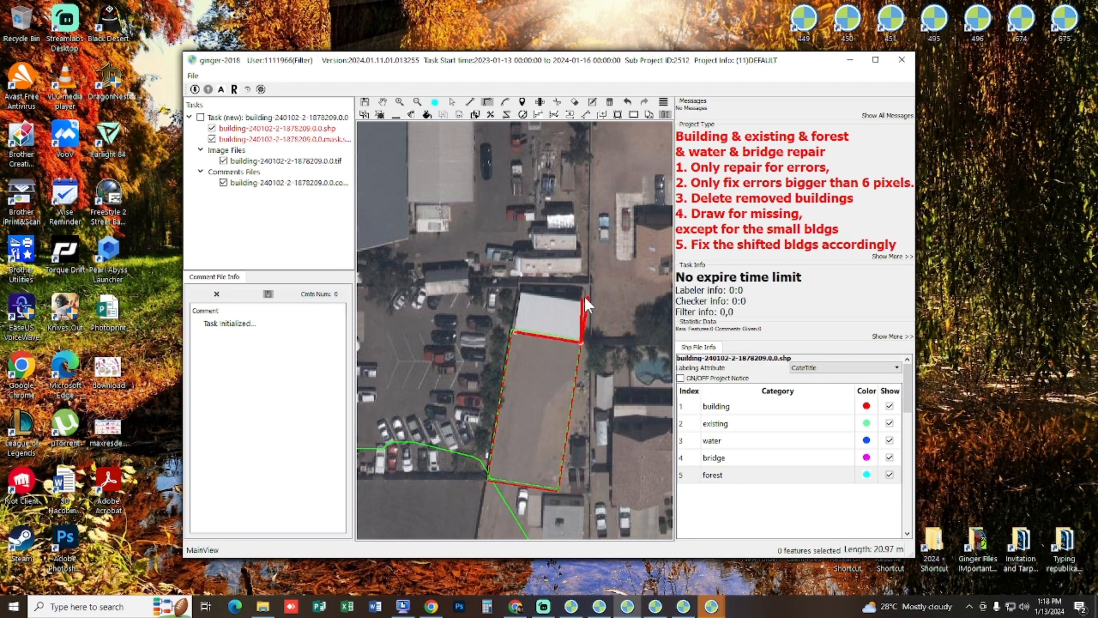
click(551, 422)
scroll(551, 422, down, 1)
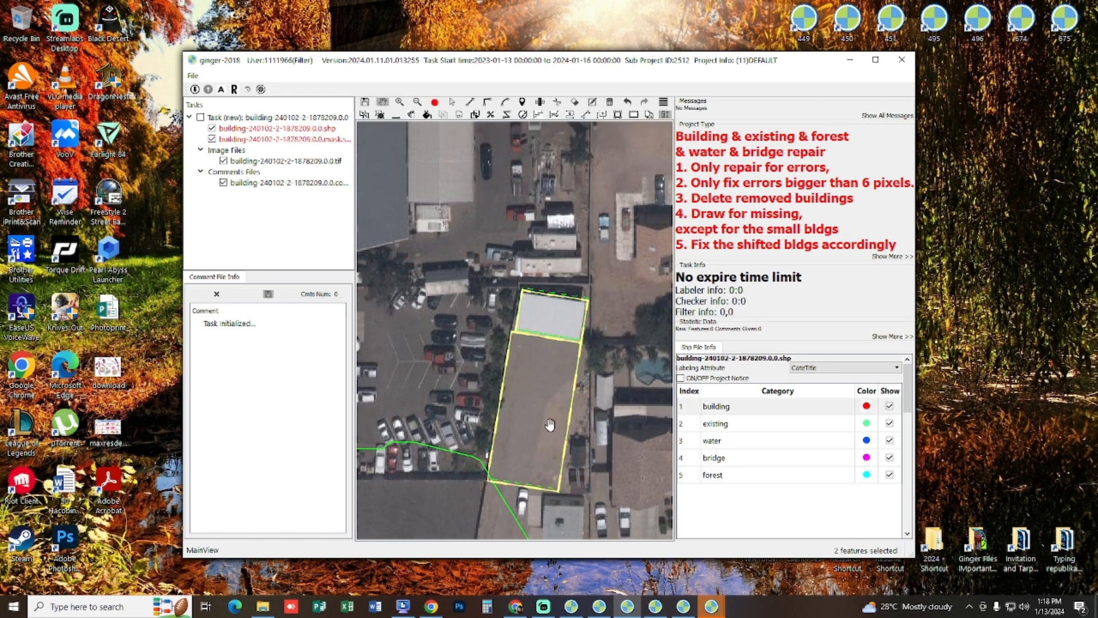
Extend the outline of the northernmost mobile home south of the road so it covers the wider lower part of the roof.
scroll(550, 424, down, 1)
drag(490, 465, 527, 233)
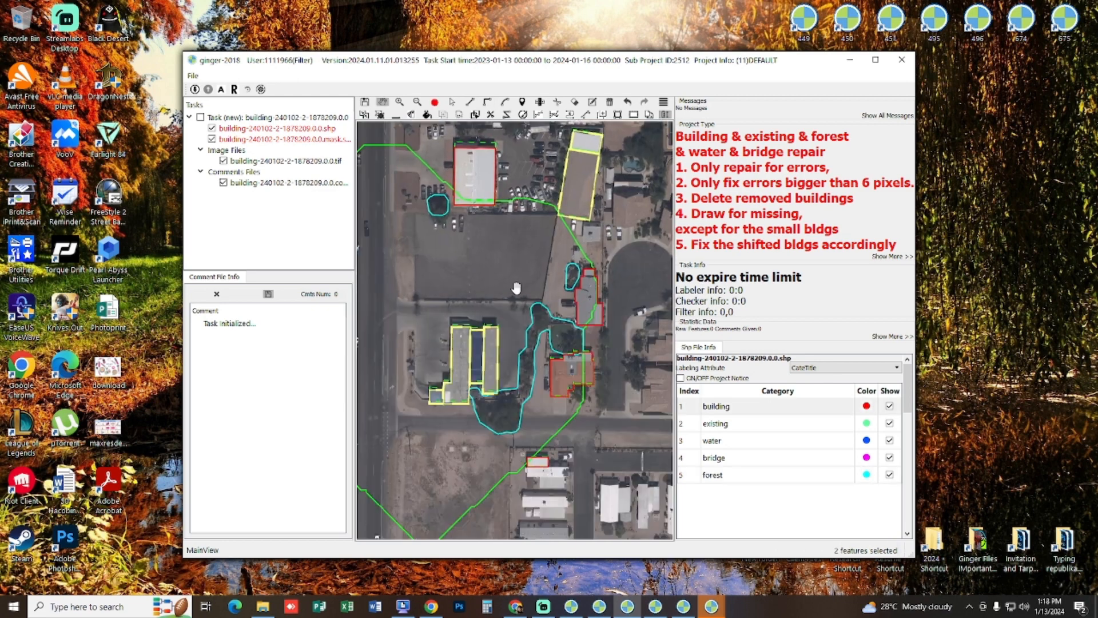
drag(545, 407, 578, 351)
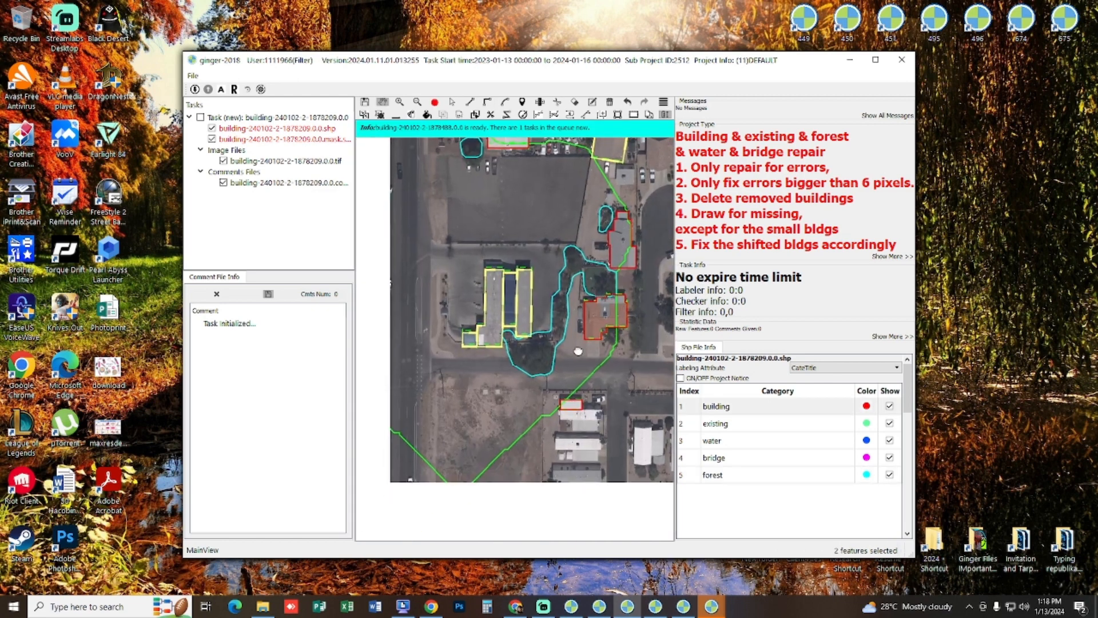
scroll(584, 424, up, 2)
key(s)
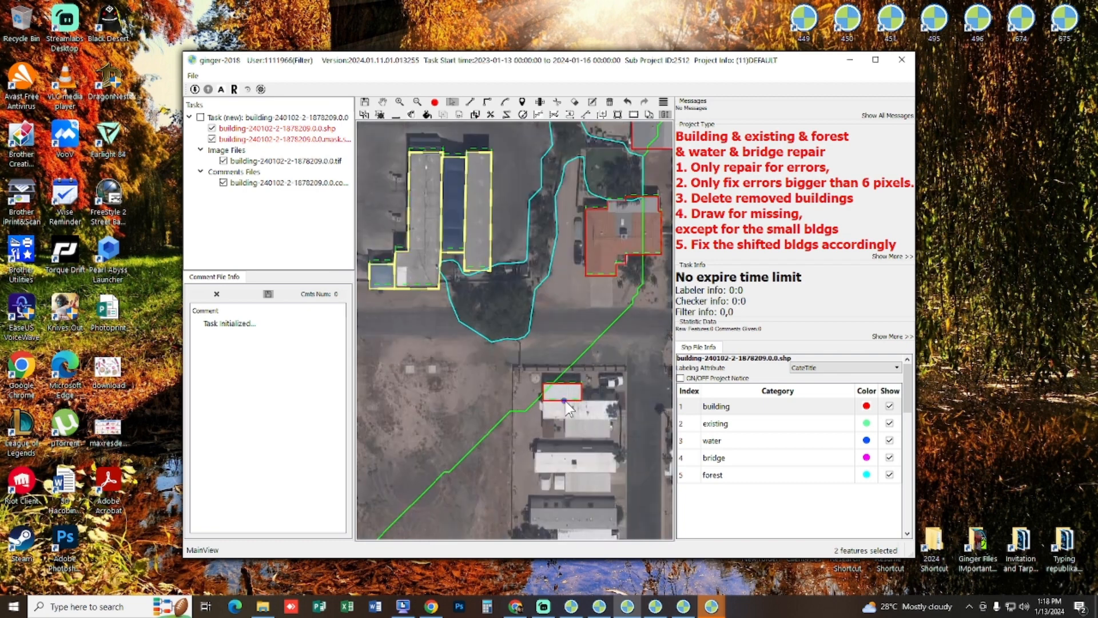
click(565, 406)
key(m)
drag(582, 404, 621, 409)
key(ctrl+z)
drag(613, 408, 622, 409)
key(h)
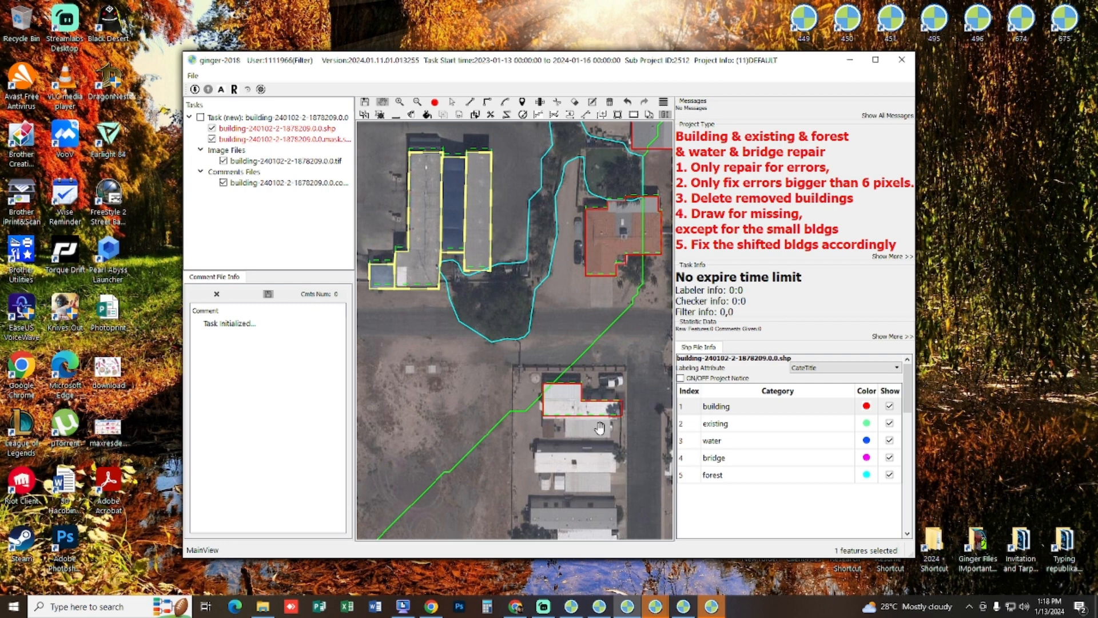
scroll(600, 426, down, 2)
drag(432, 251, 533, 256)
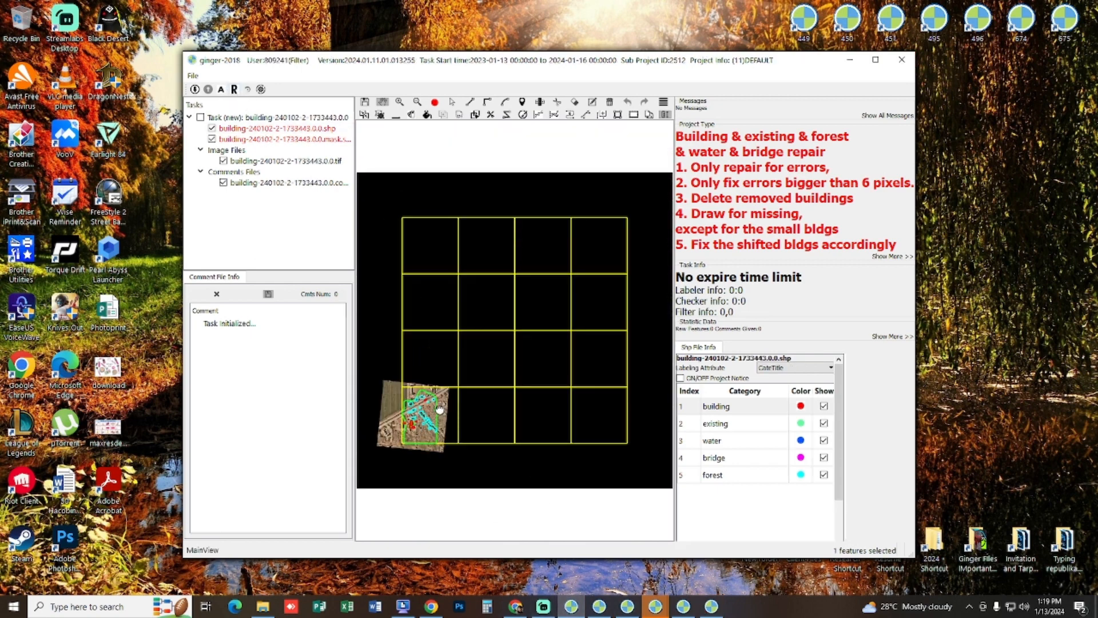
Inspect the first Ginger window's new task and delete the small building outline beside the grey-roofed house.
scroll(439, 408, up, 4)
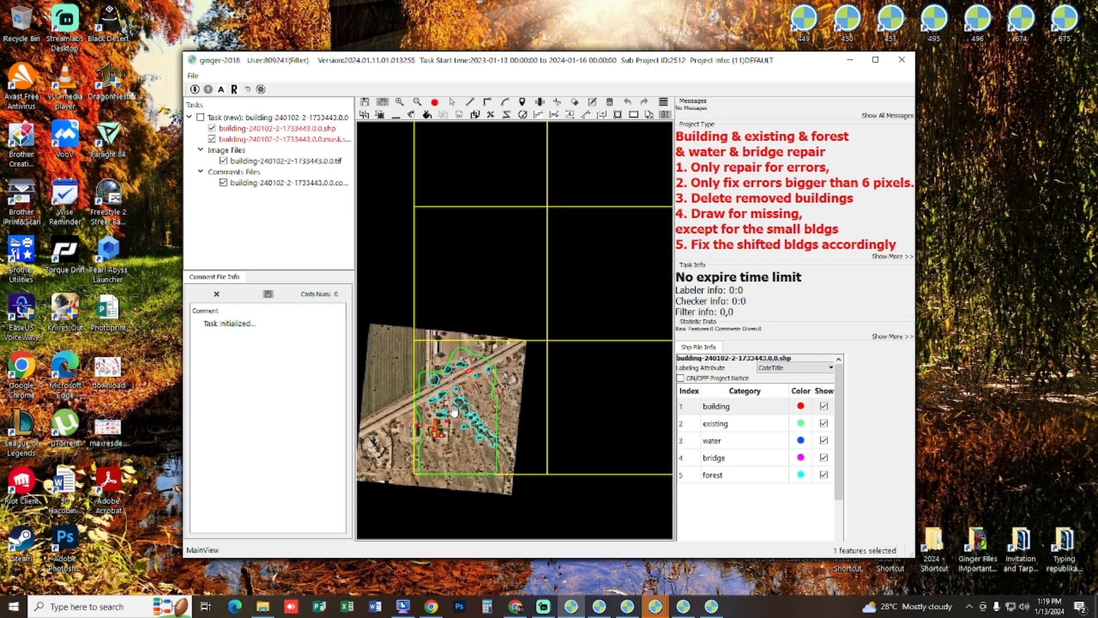
scroll(454, 410, up, 2)
scroll(466, 397, up, 2)
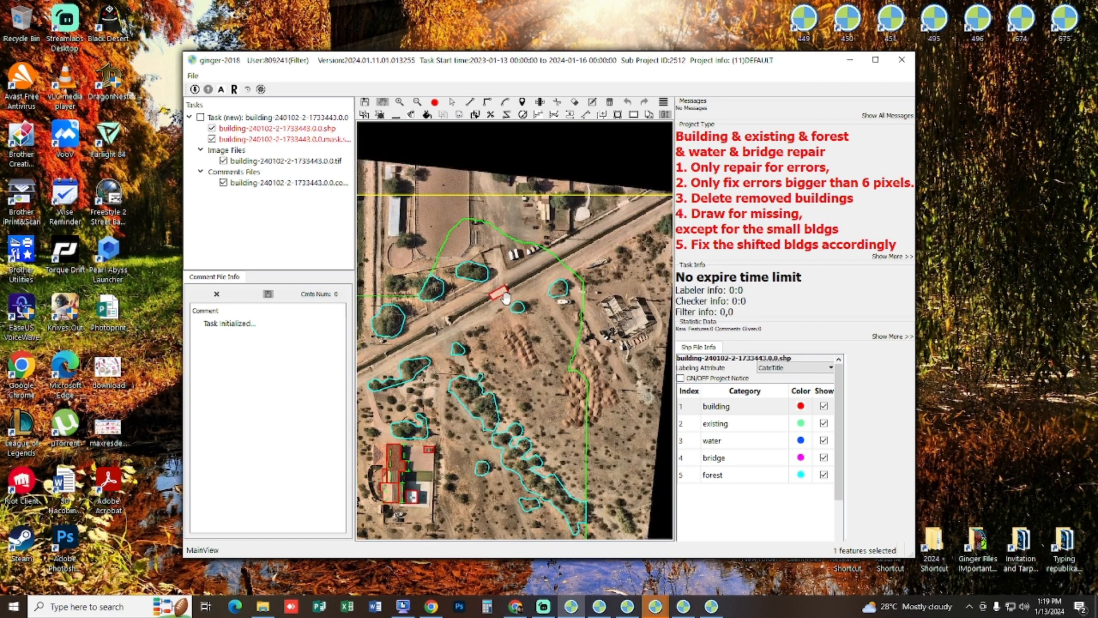
drag(502, 369, 585, 266)
drag(474, 380, 585, 375)
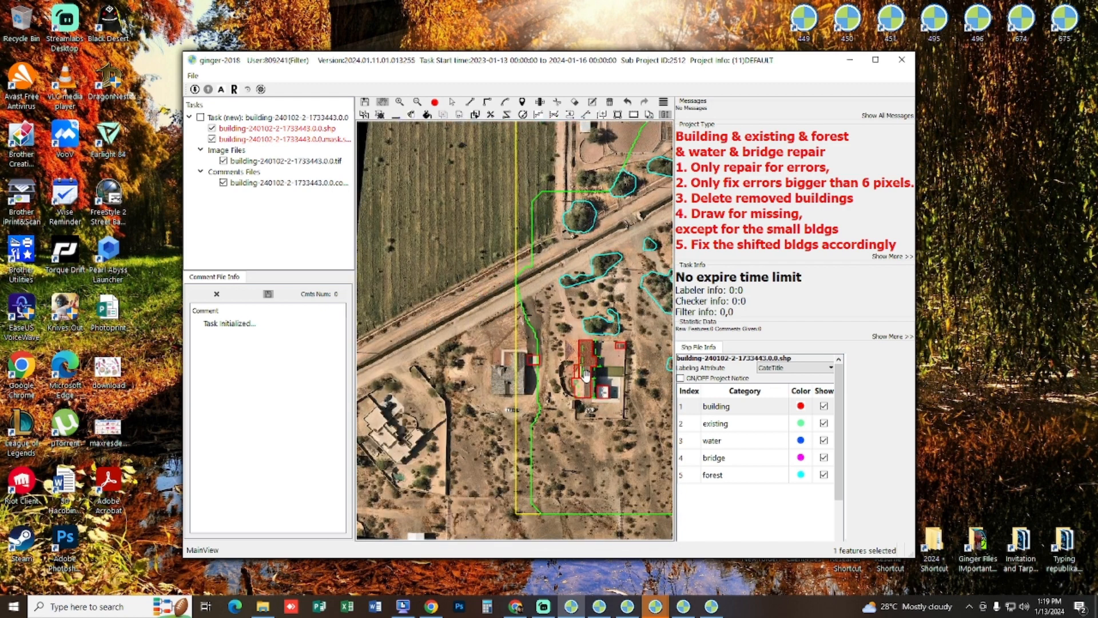
scroll(583, 376, up, 4)
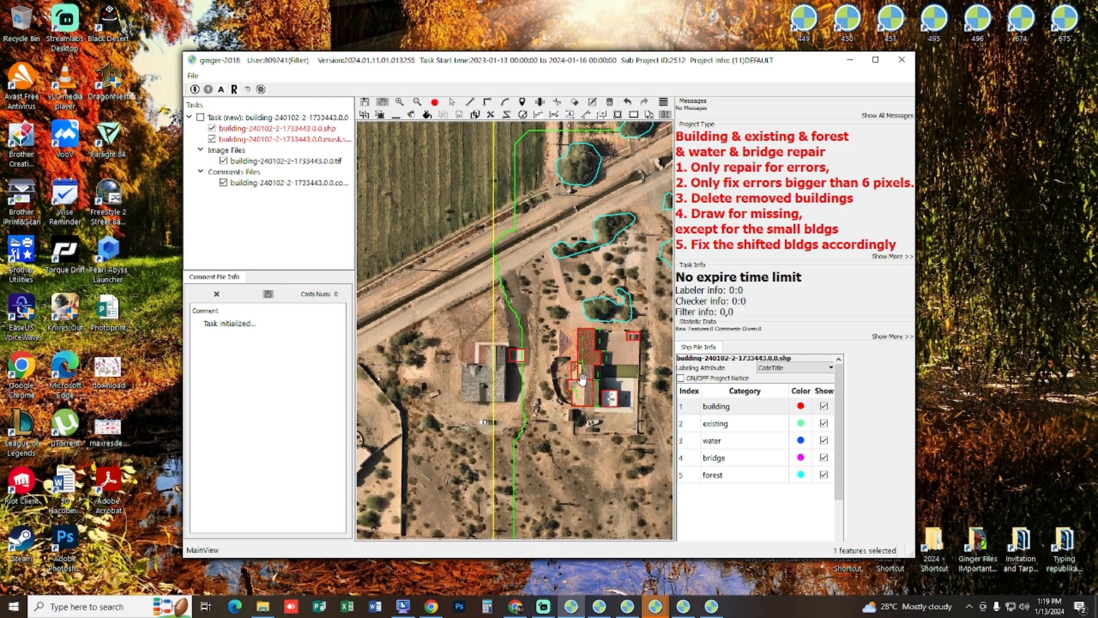
scroll(491, 328, up, 1)
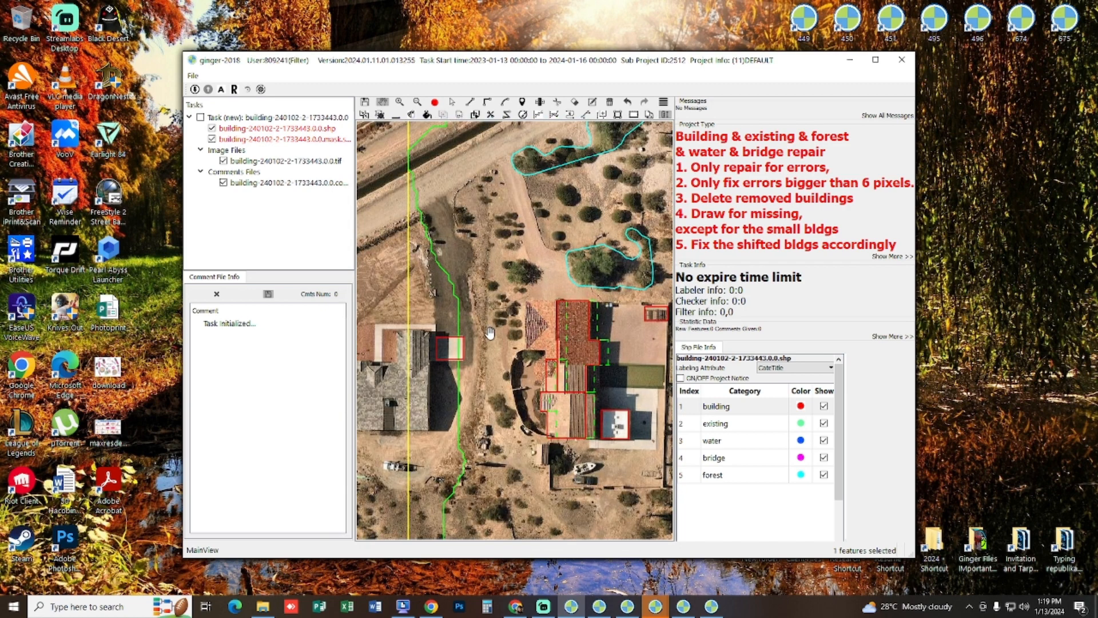
key(Delete)
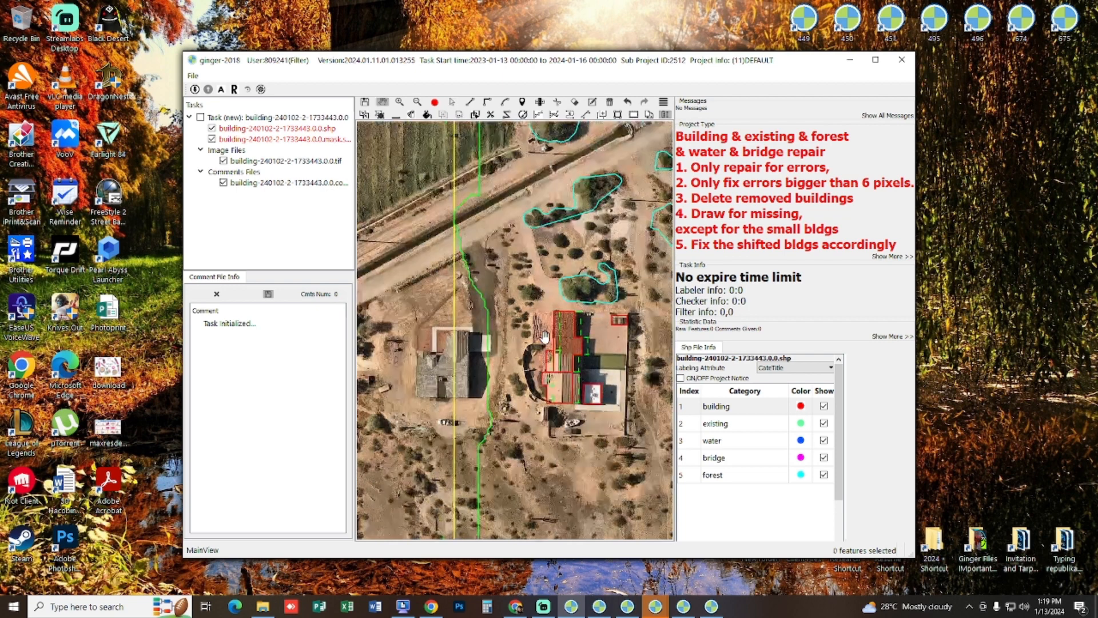
Examine the forest outlines and the remaining building outlines between the walled compound and the road.
scroll(546, 329, down, 1)
scroll(542, 343, down, 1)
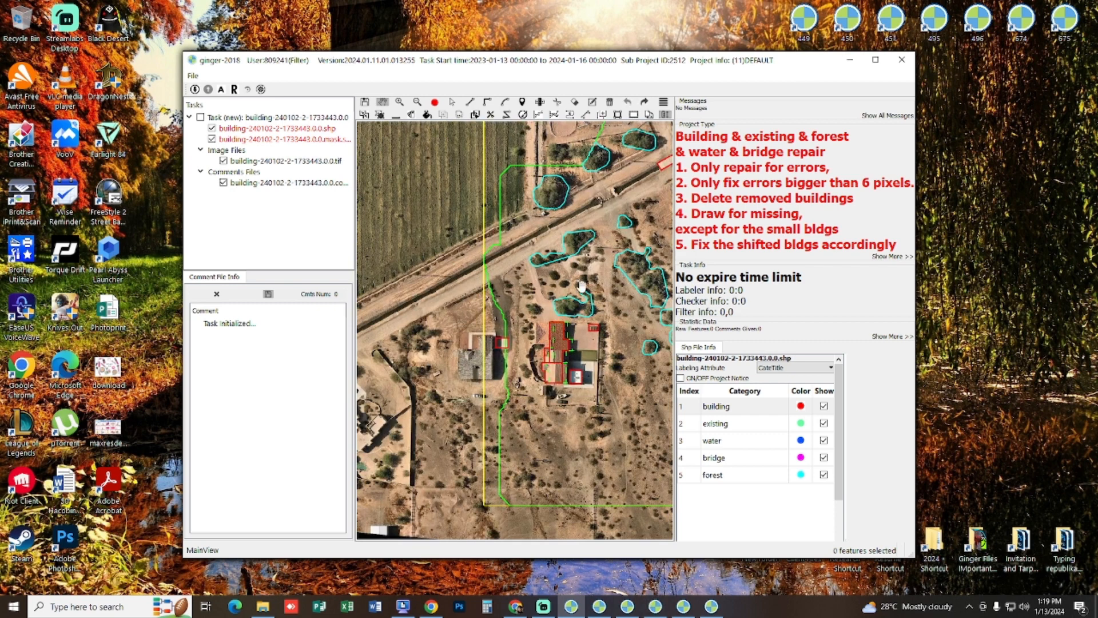
drag(594, 263, 532, 334)
drag(633, 341, 537, 297)
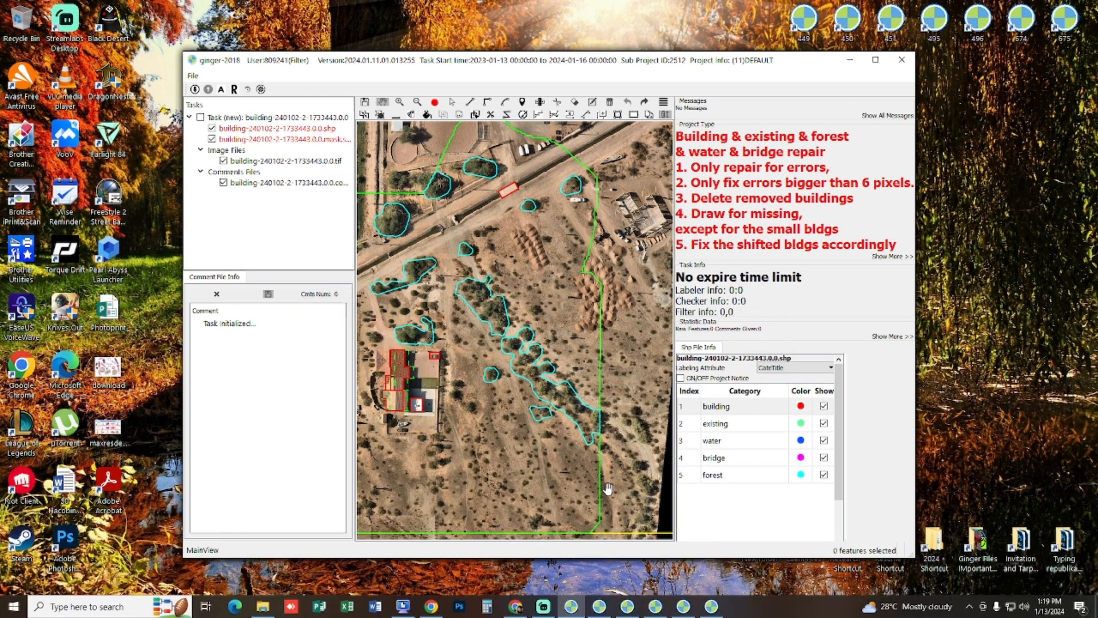
Look over the second Ginger window's task, and examine the forest strip and highway in the third window's task.
click(607, 610)
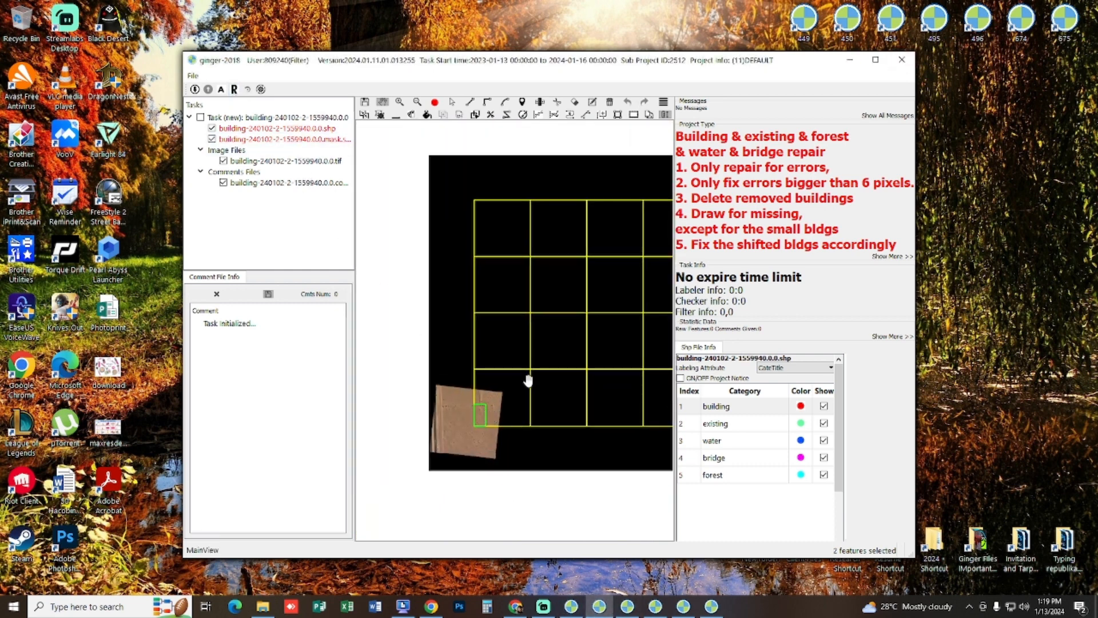
drag(496, 402, 517, 403)
click(628, 606)
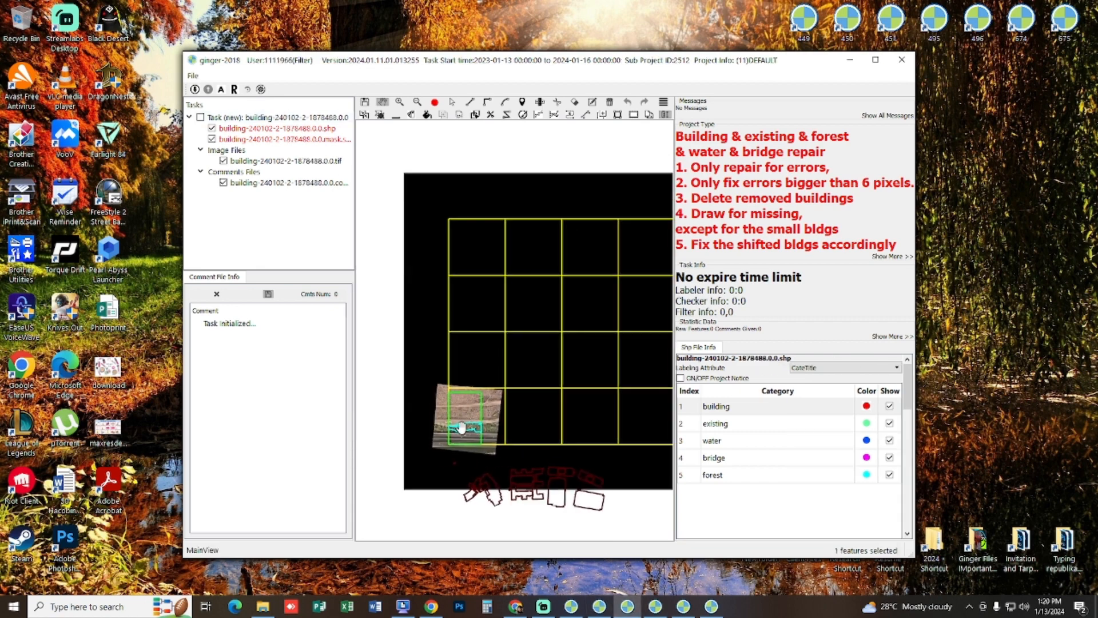
scroll(467, 430, up, 2)
scroll(467, 430, up, 2)
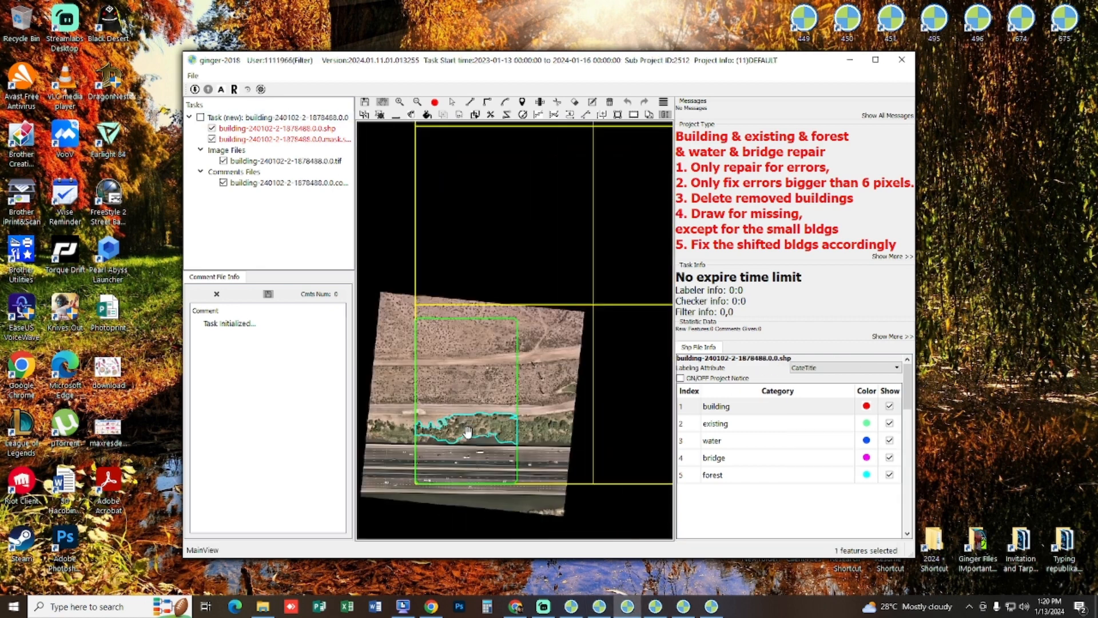
scroll(463, 370, up, 1)
scroll(483, 420, up, 3)
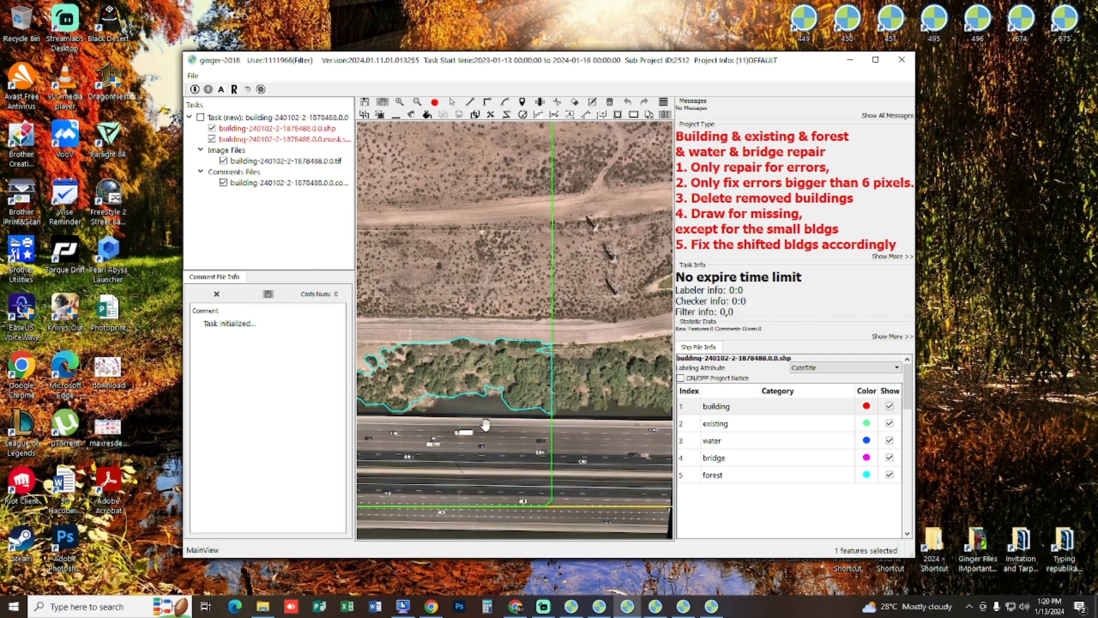
scroll(572, 406, down, 3)
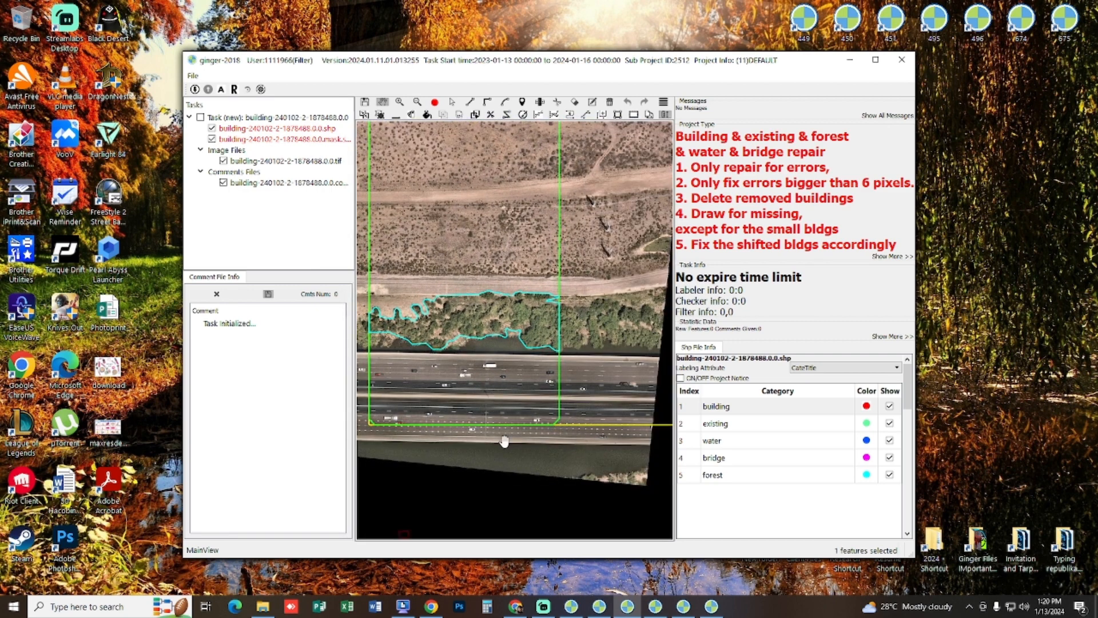
drag(431, 363, 495, 392)
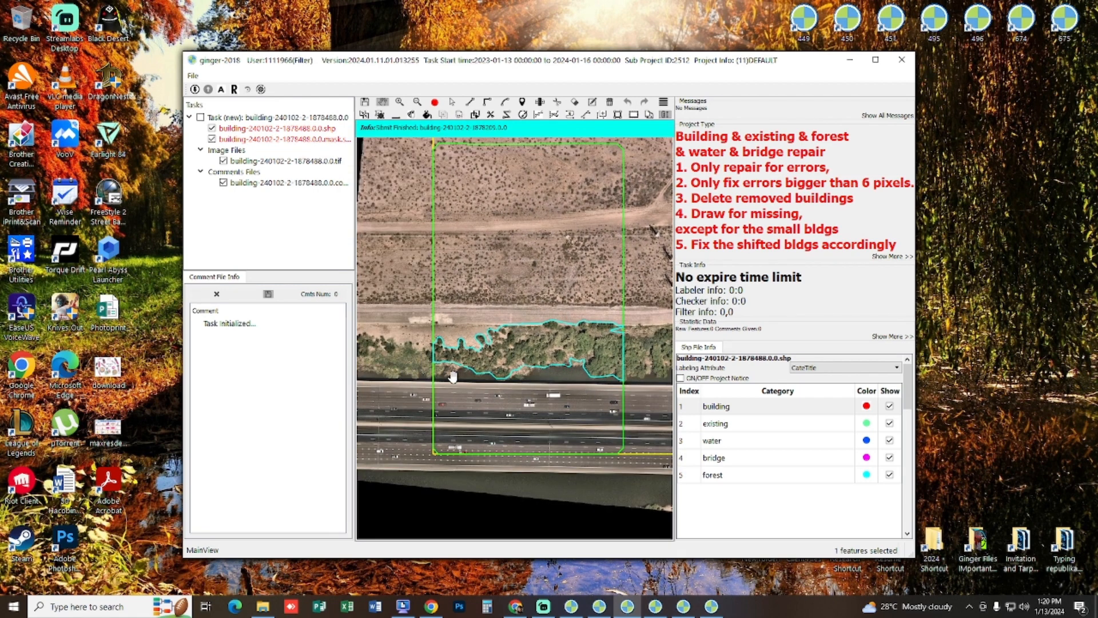
drag(571, 409, 540, 412)
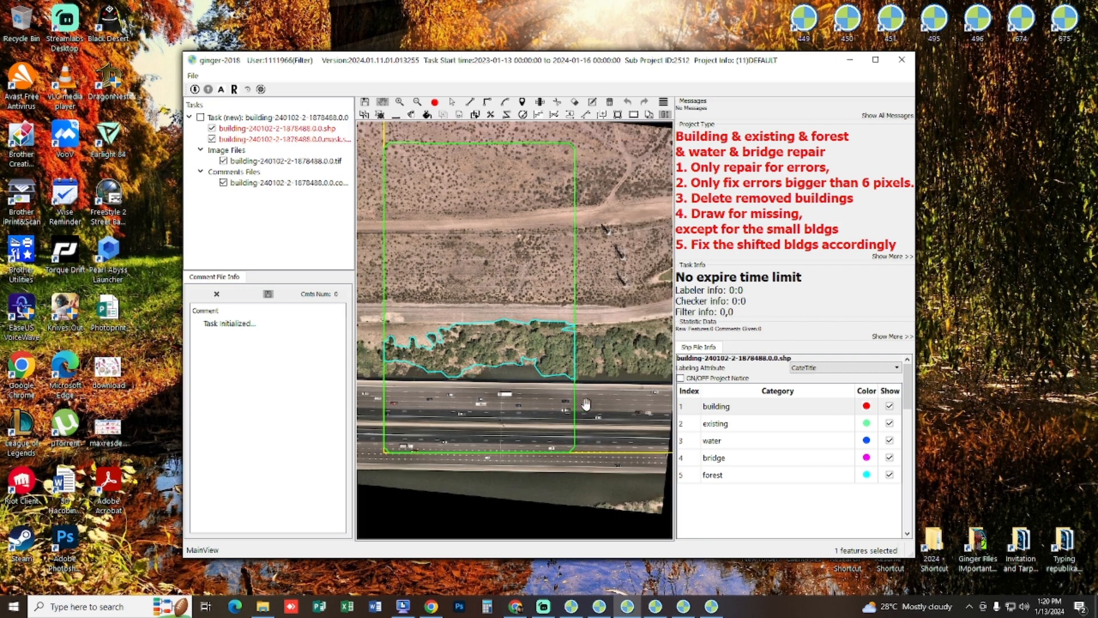
Draw a bridge rectangle about 189 m long over the highway south of the forest strip.
key(4)
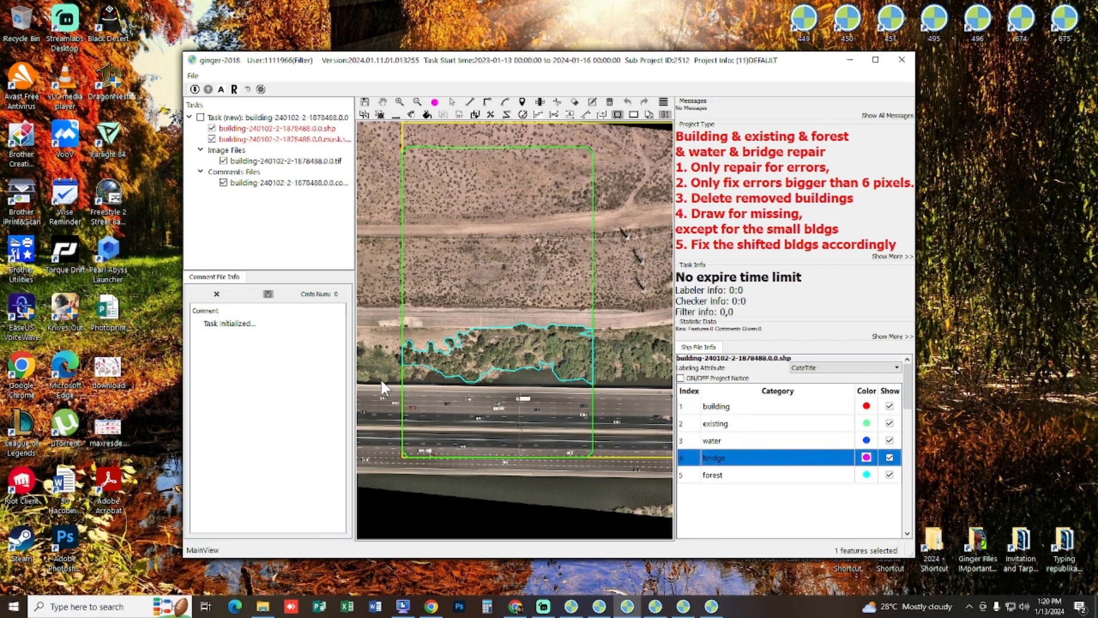
click(383, 379)
double_click(638, 388)
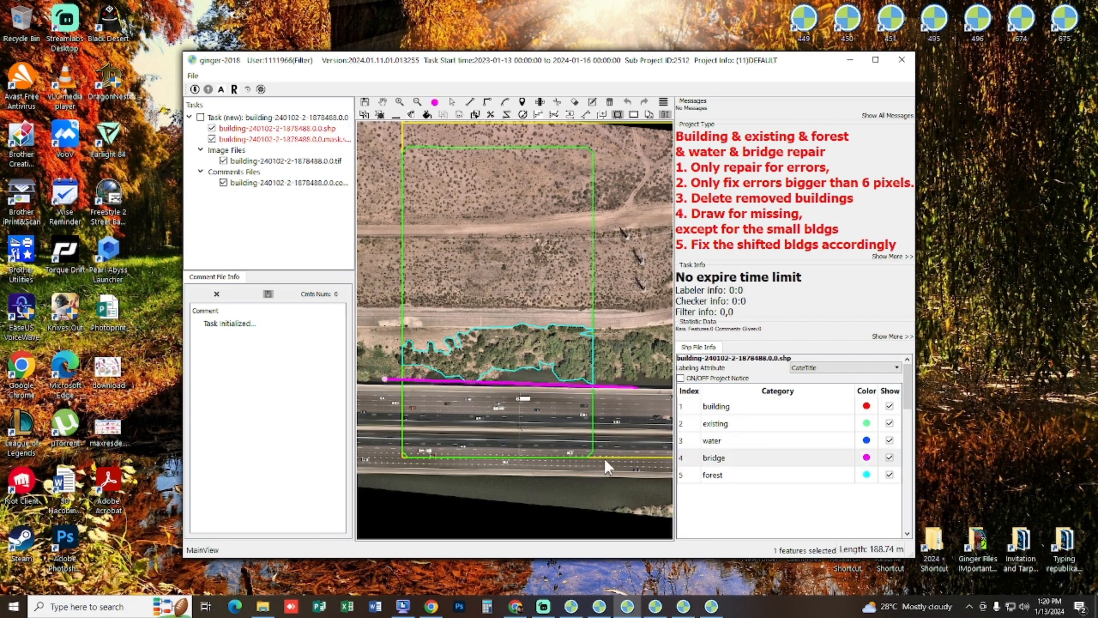
Move the bridge outline's northern vertices slightly south onto the highway's edge.
scroll(466, 406, up, 1)
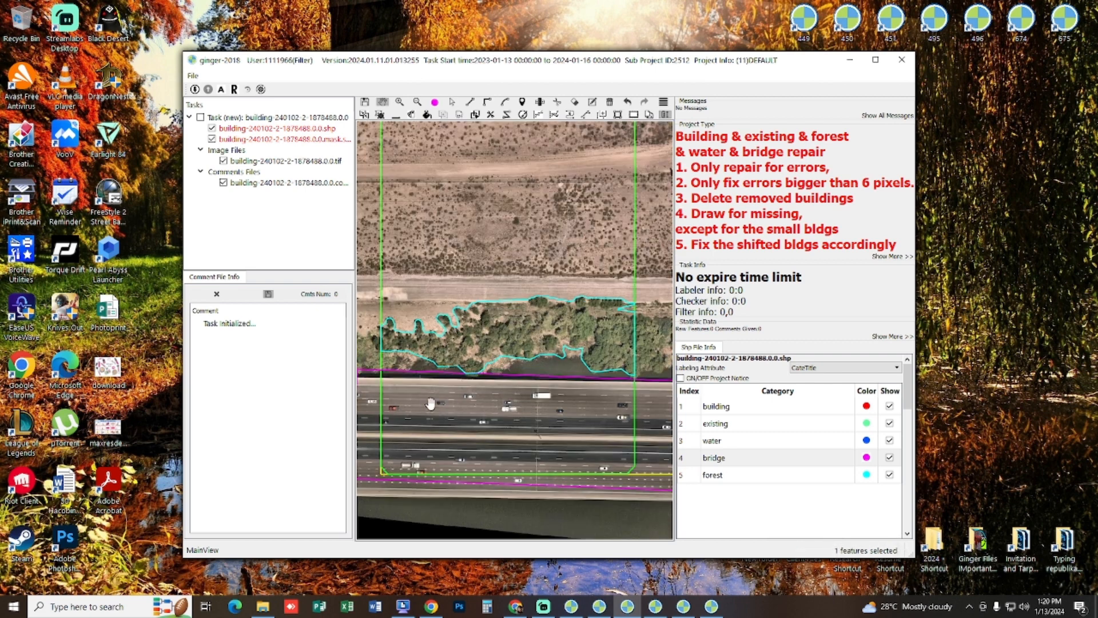
drag(447, 391, 488, 393)
key(Escape)
click(396, 371)
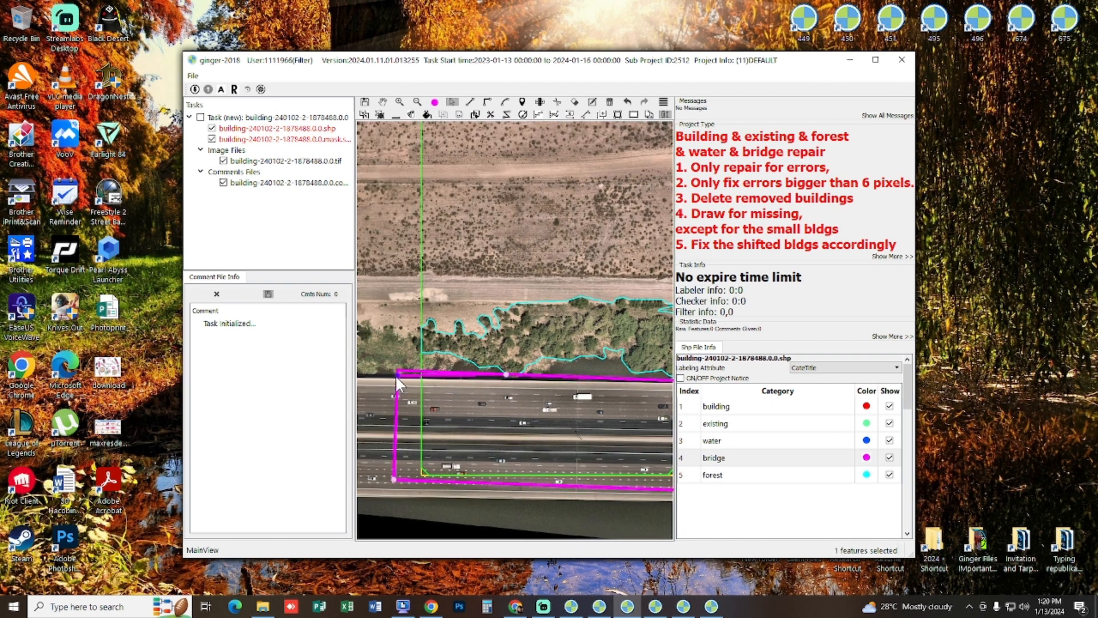
drag(507, 375, 504, 380)
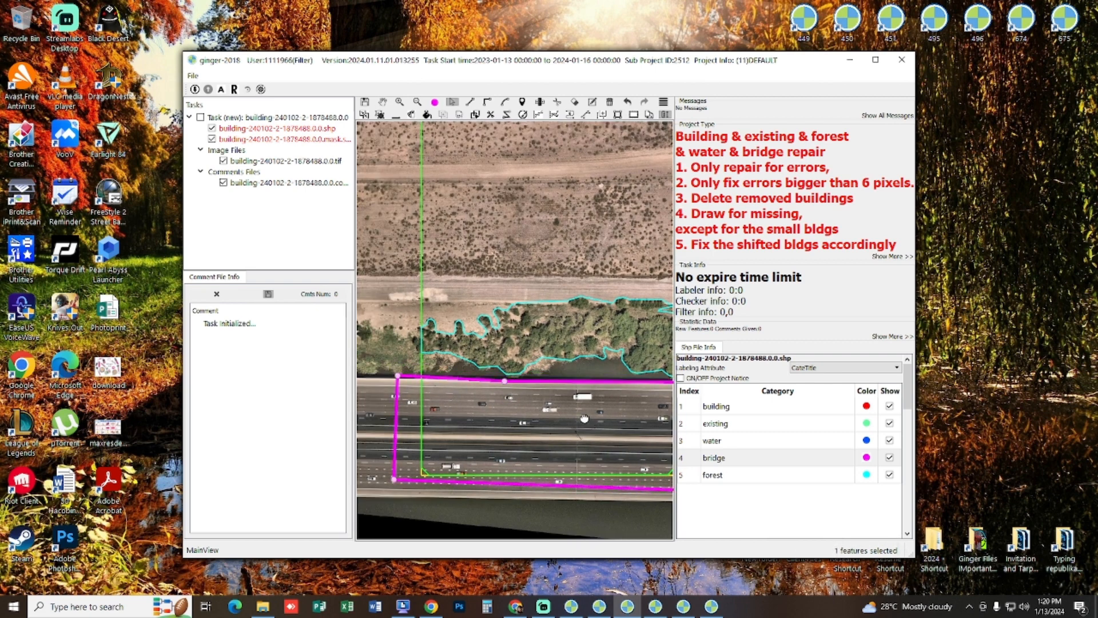
drag(587, 415, 537, 432)
scroll(509, 411, down, 1)
scroll(503, 400, up, 1)
key(space)
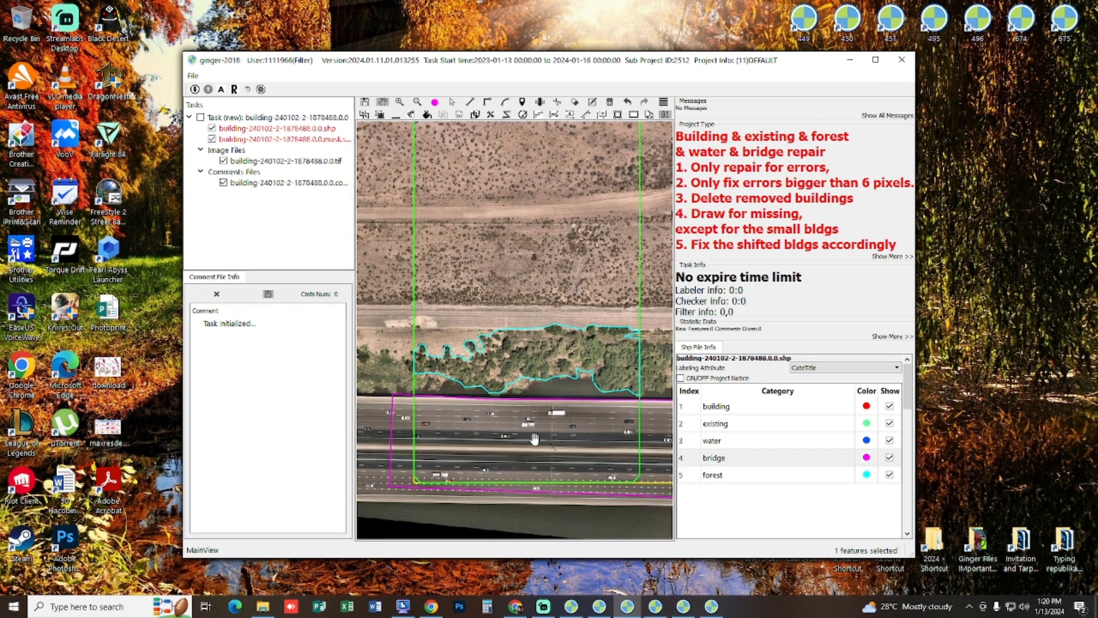
Draw a water polygon around the dark strip to fill the gap between the forest outline and the bridge.
click(782, 441)
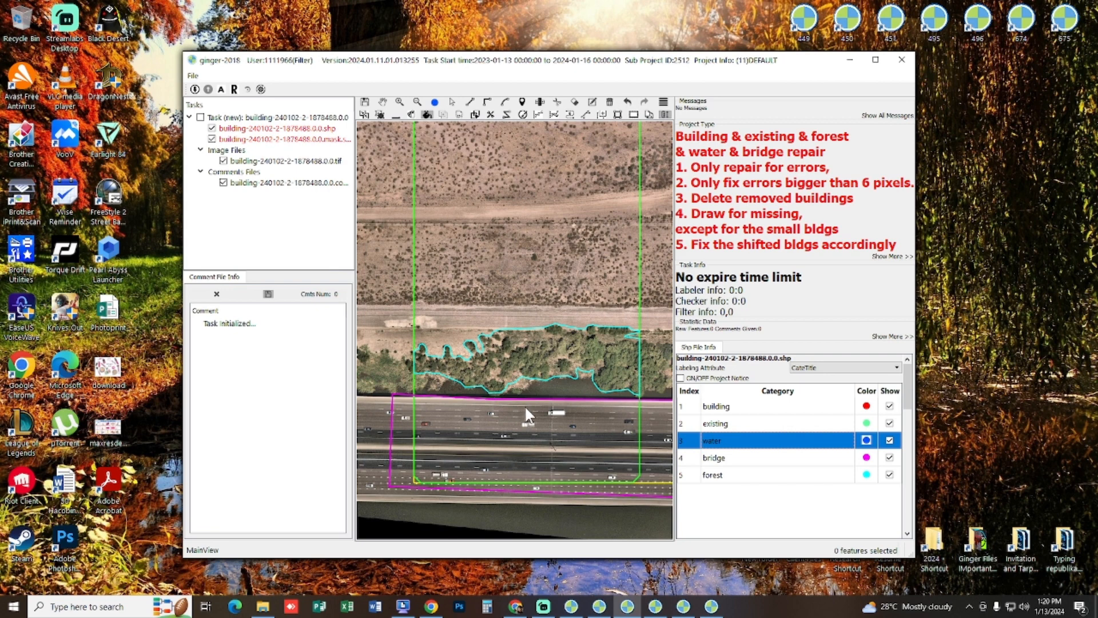
click(549, 389)
key(space)
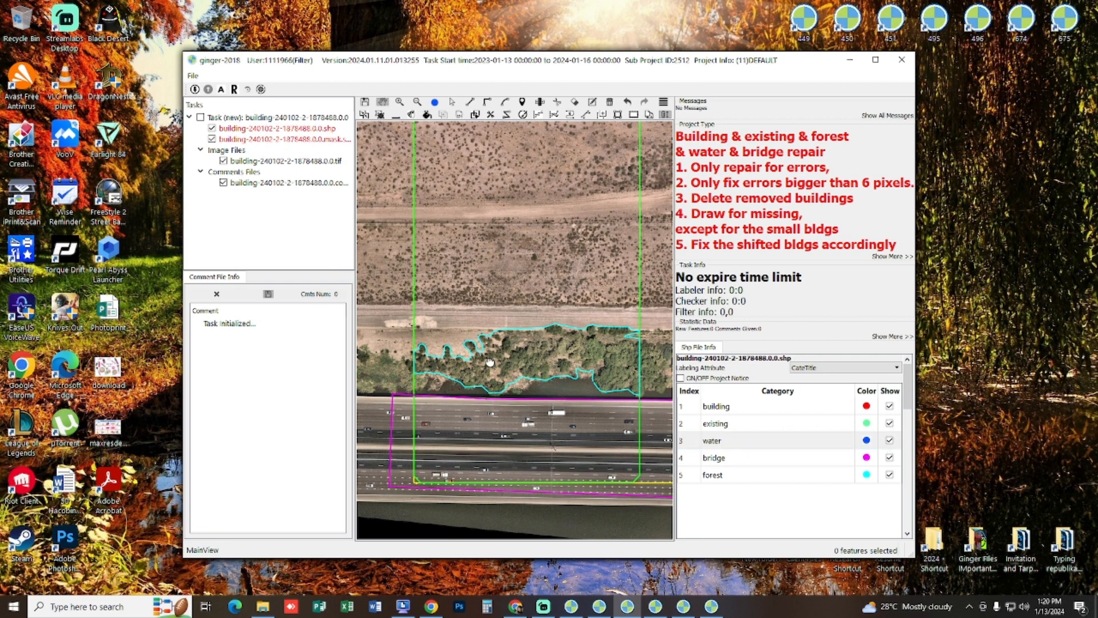
drag(515, 377, 518, 367)
click(509, 344)
click(587, 339)
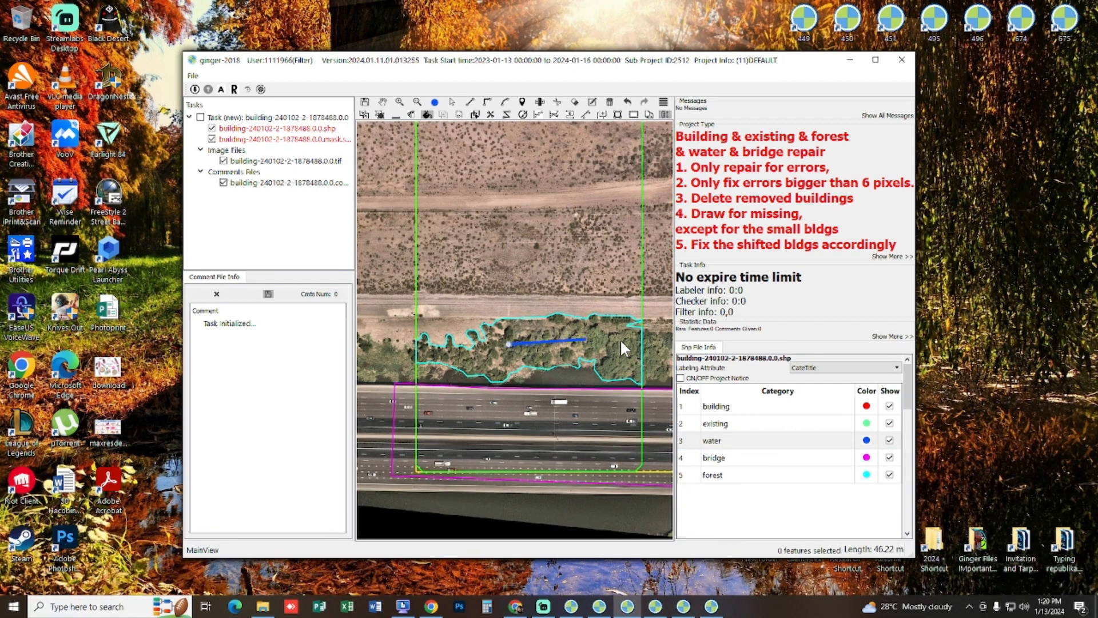
click(637, 347)
click(653, 404)
click(550, 420)
click(469, 420)
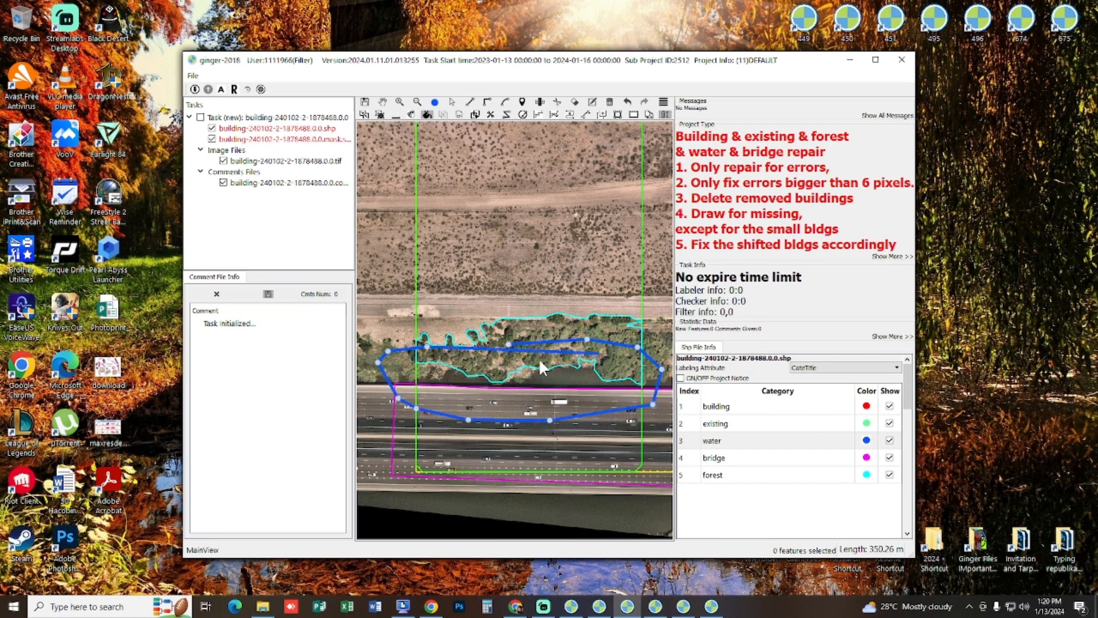
right_click(557, 372)
click(568, 376)
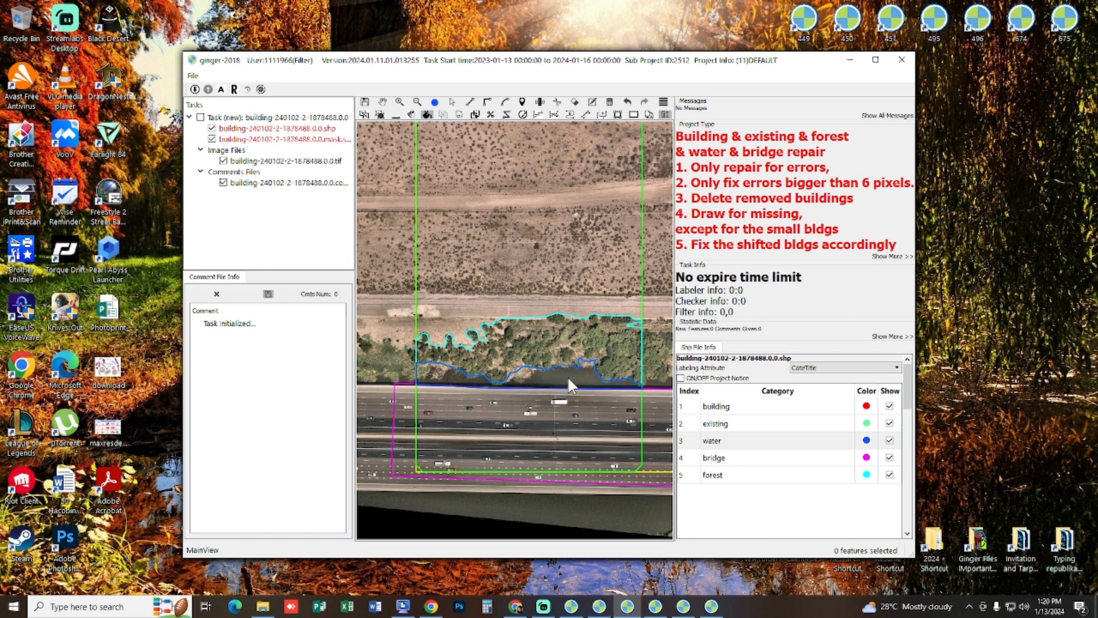
Show the features filled, trim the bridge to the task boundary with Boundary Clipper and return to outline display.
key(f)
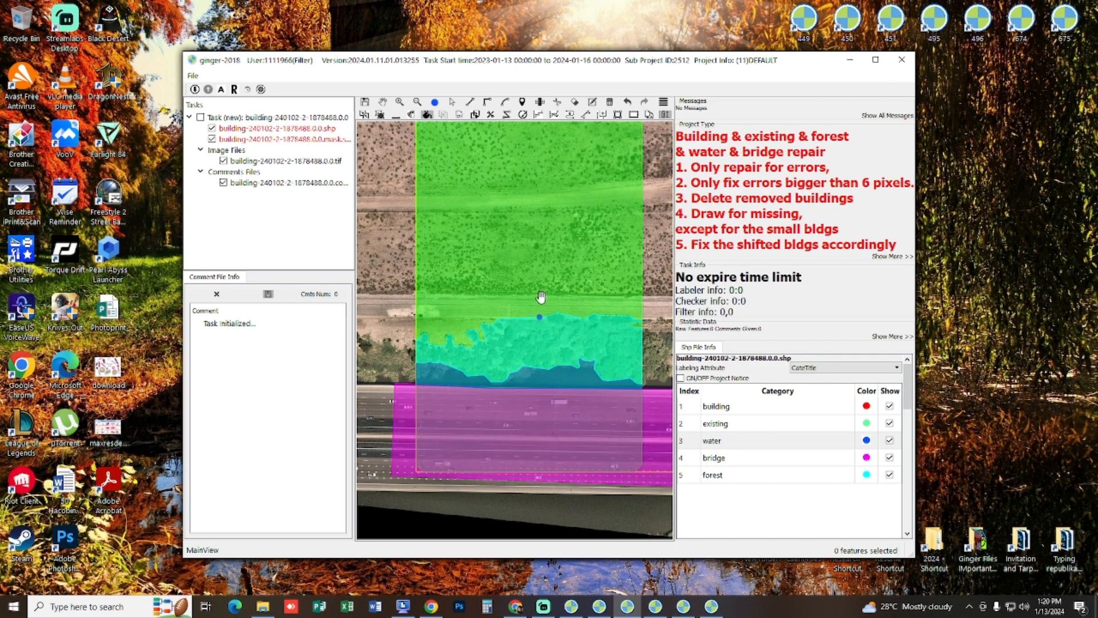
drag(541, 297, 458, 271)
scroll(569, 423, down, 2)
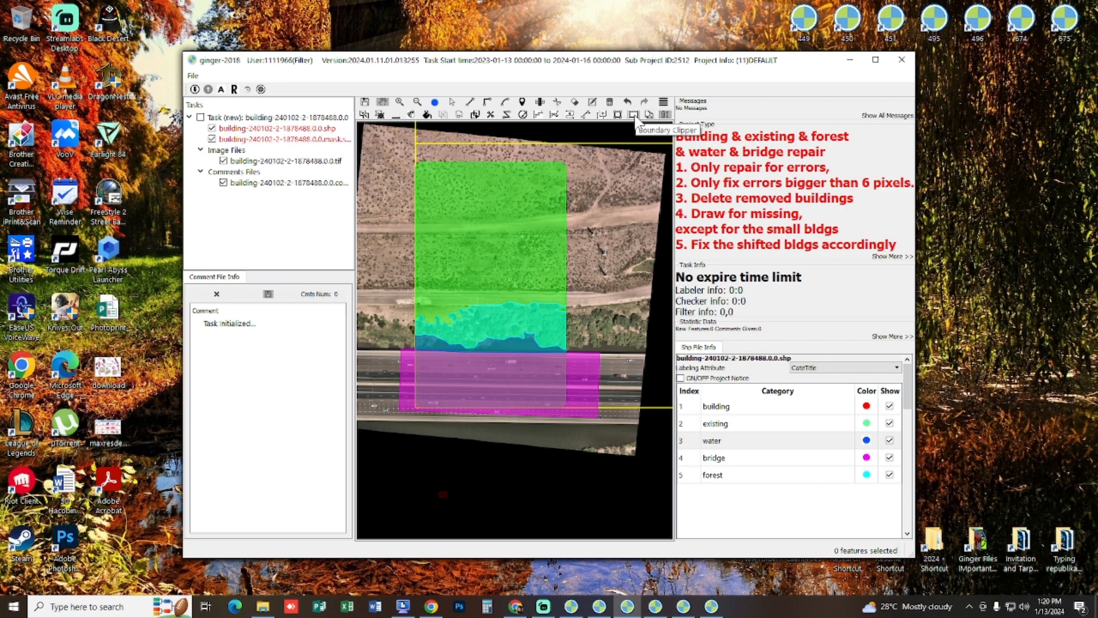
click(633, 115)
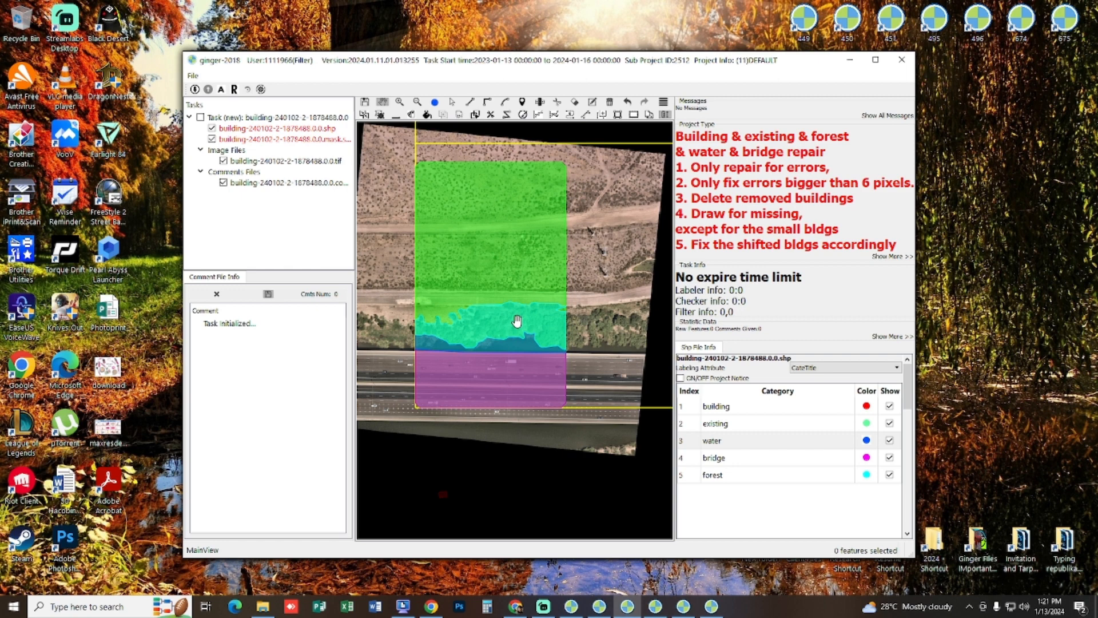
key(f)
drag(556, 347, 578, 348)
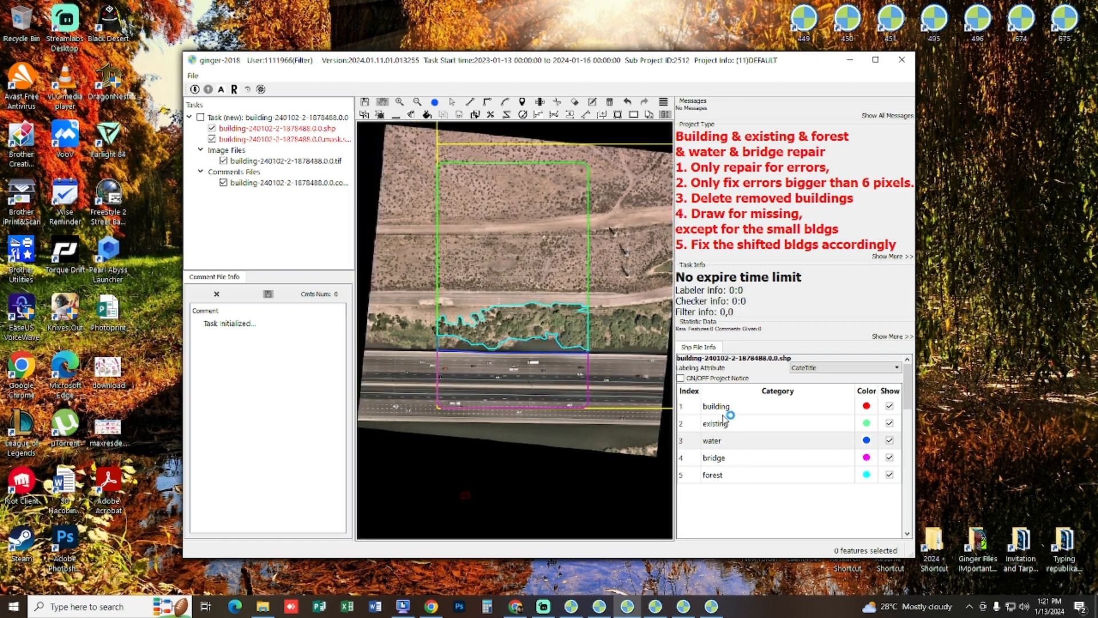
Draw a test building rectangle on the bare ground, straddling the task area's eastern boundary.
scroll(595, 297, up, 4)
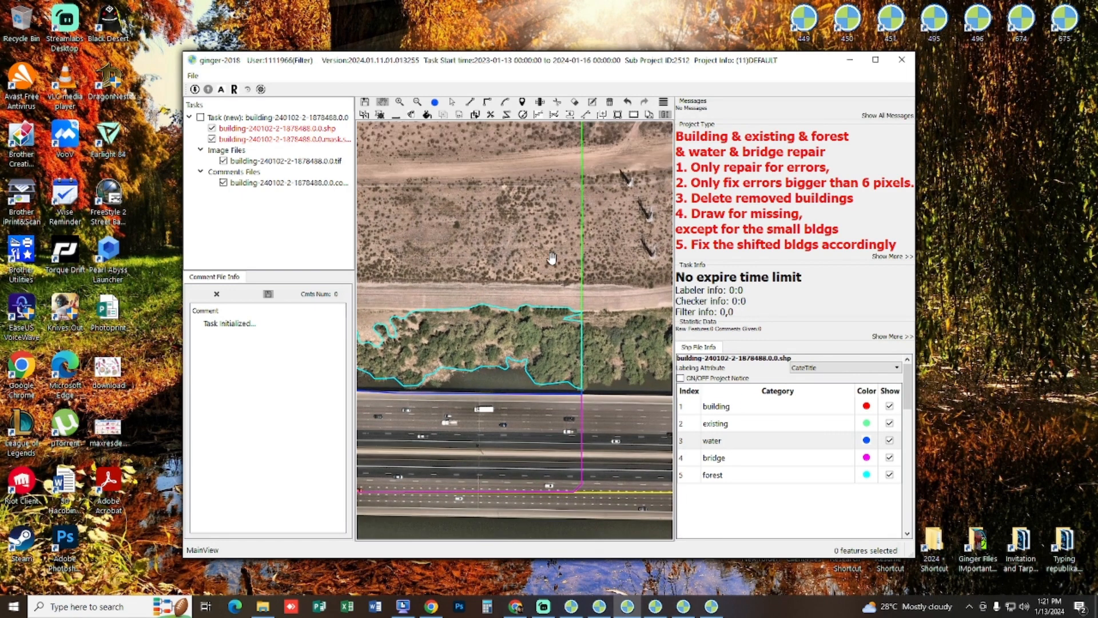
click(716, 406)
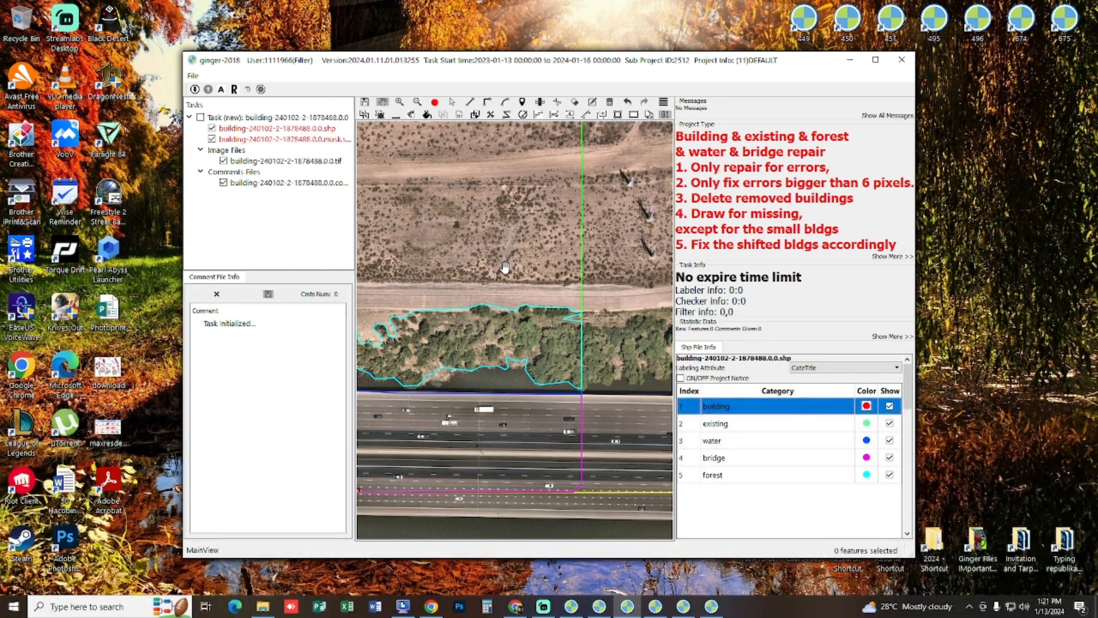
drag(505, 247, 464, 323)
key(r)
click(494, 244)
click(490, 320)
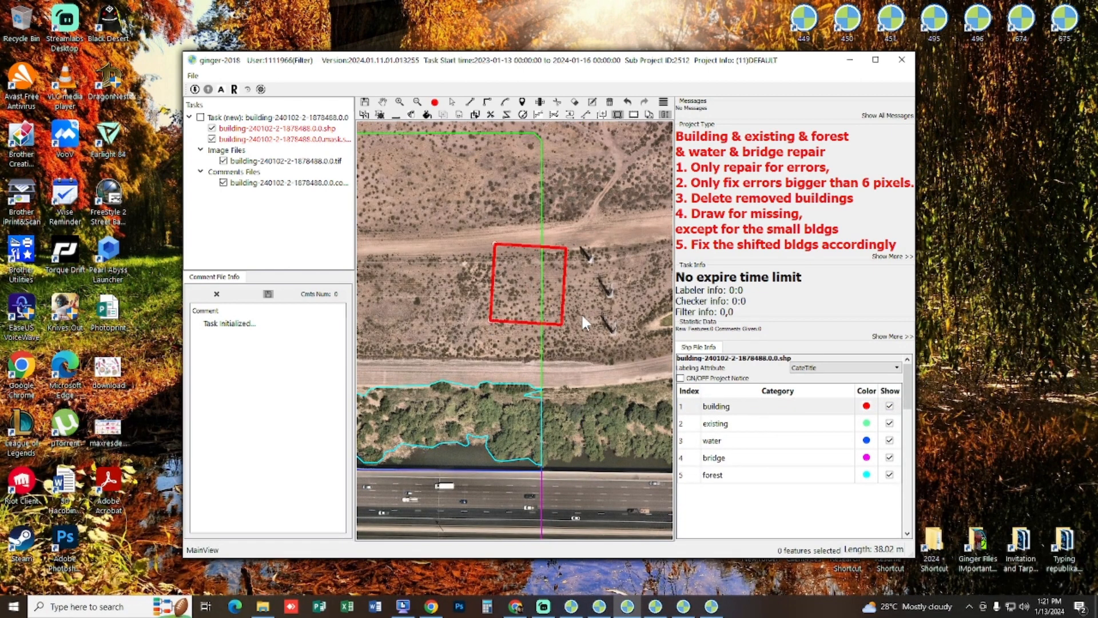
click(562, 323)
scroll(554, 337, down, 3)
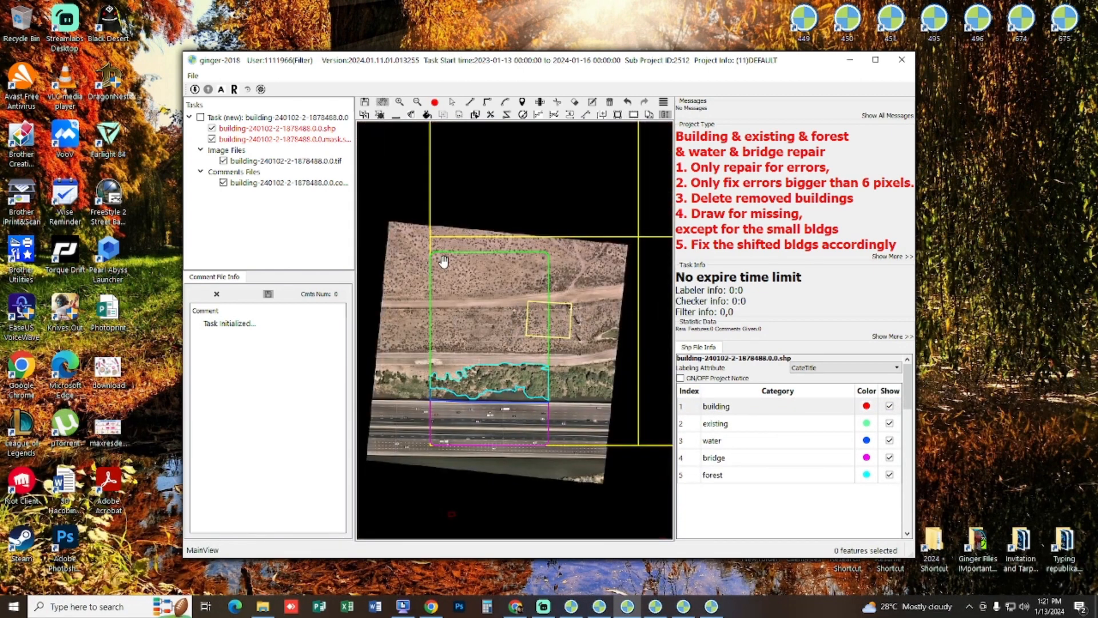
Clip the test rectangle, reassigned to the water category, with Boundary Clipper and delete it.
key(s)
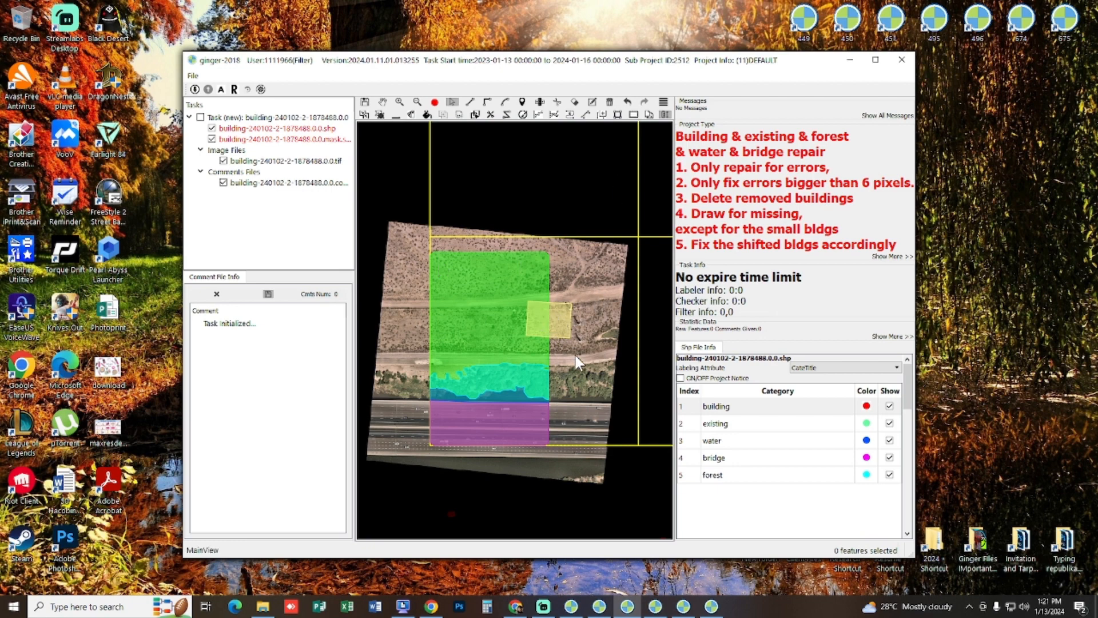
click(568, 332)
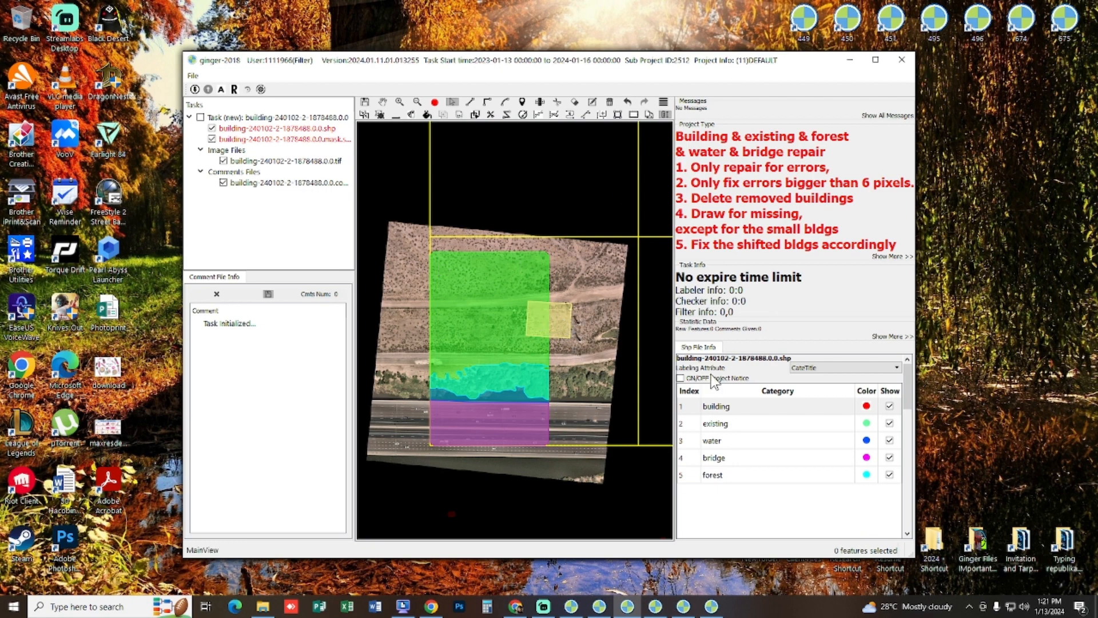
click(751, 442)
click(633, 115)
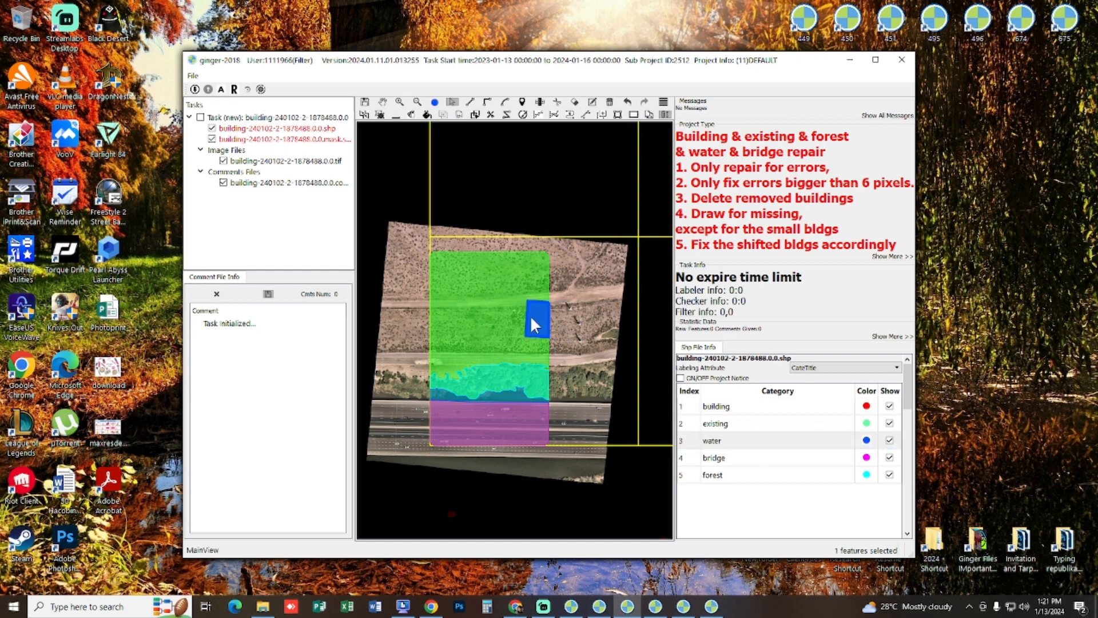
key(Delete)
Check the coverage of the forest, water and bridge features in both filled and outline display.
drag(483, 341, 479, 311)
key(f)
drag(492, 350, 532, 383)
scroll(531, 383, down, 2)
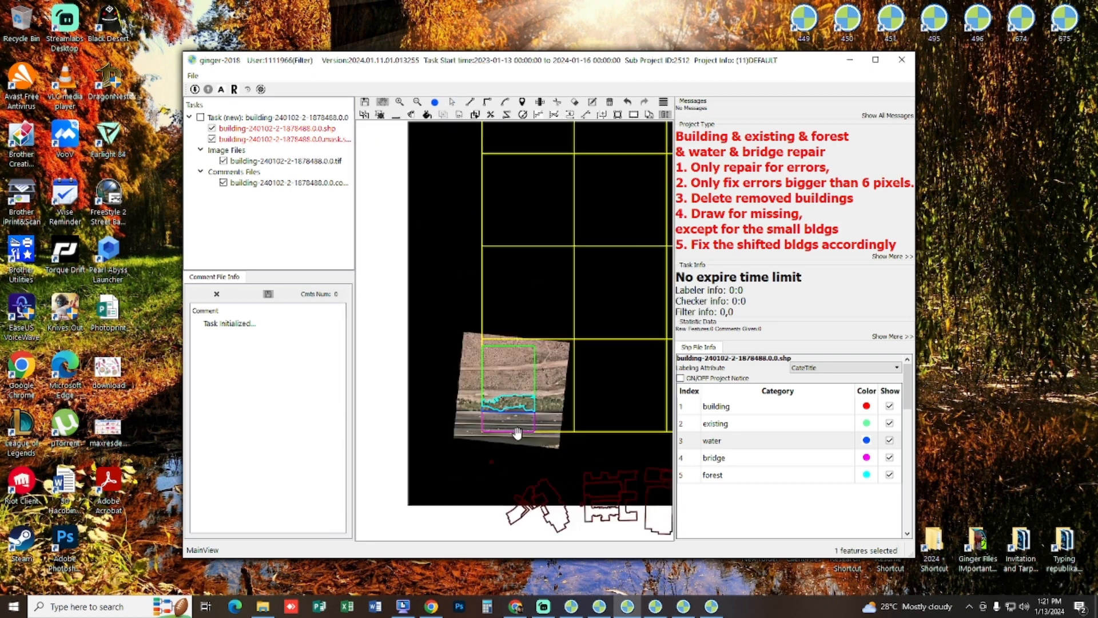
scroll(517, 428, up, 3)
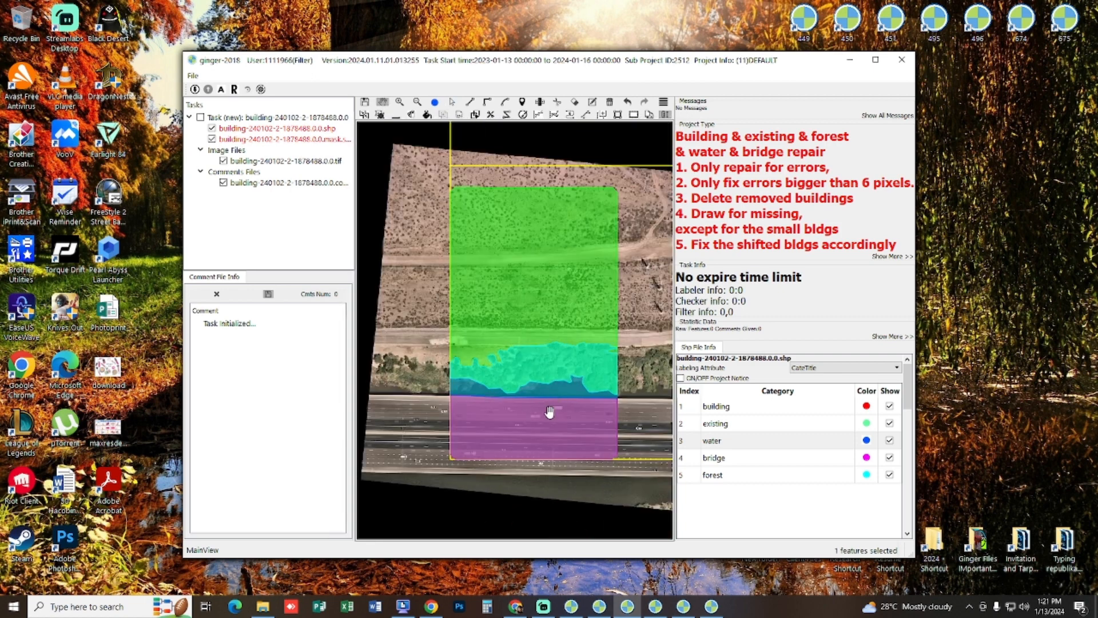
key(f)
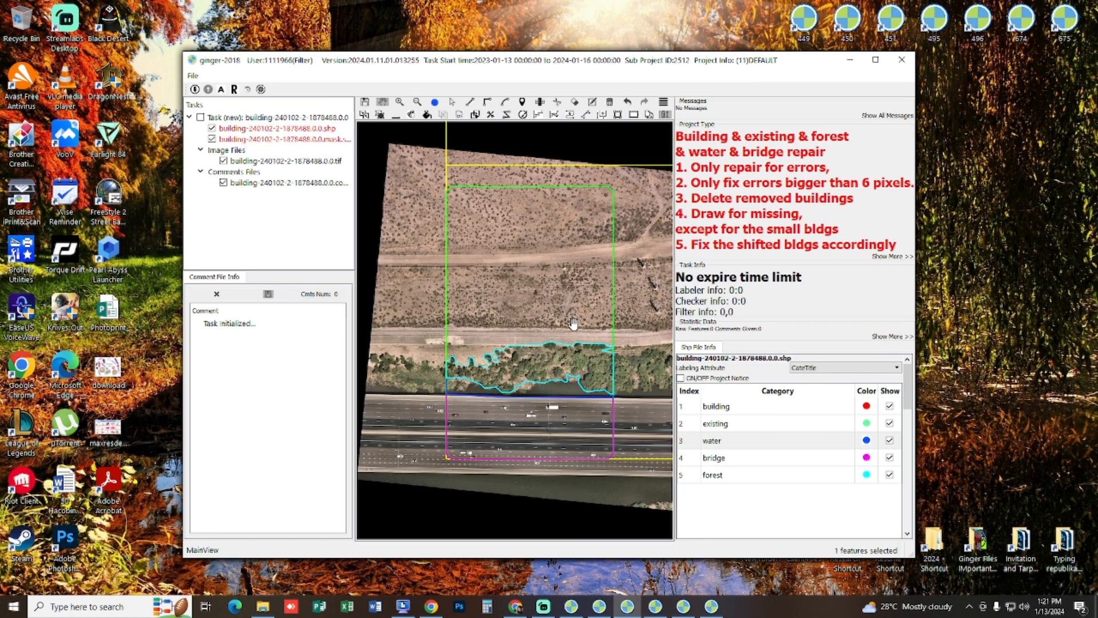
Look over the forest outlines in the fourth Ginger window's task and the field area in the fifth window's task.
click(656, 607)
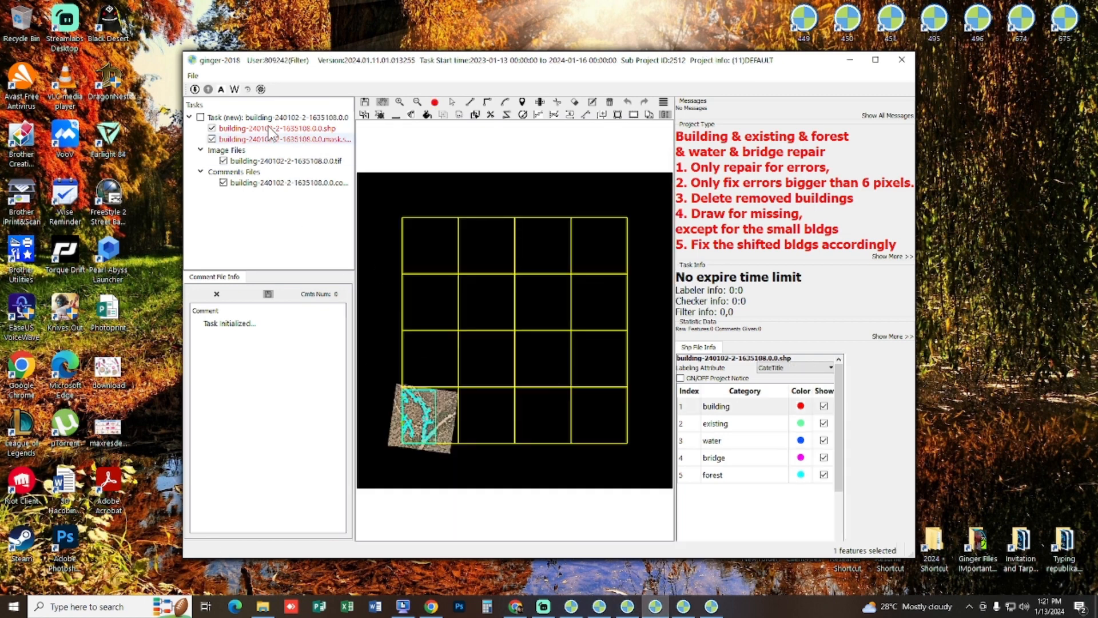
drag(488, 336, 541, 316)
scroll(463, 424, up, 5)
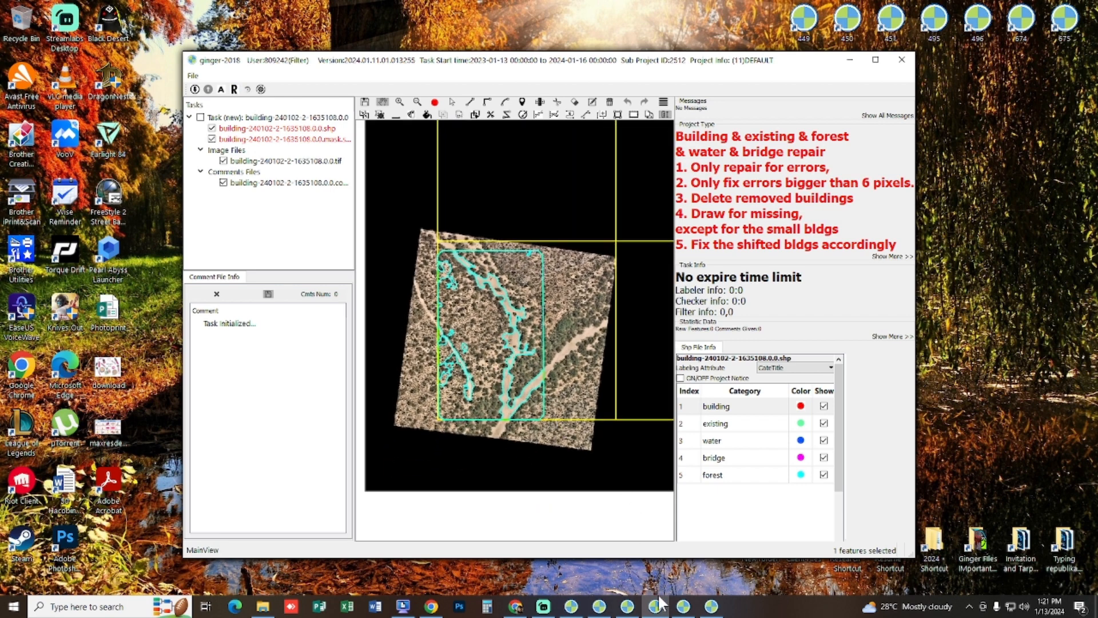
click(684, 606)
scroll(500, 397, up, 5)
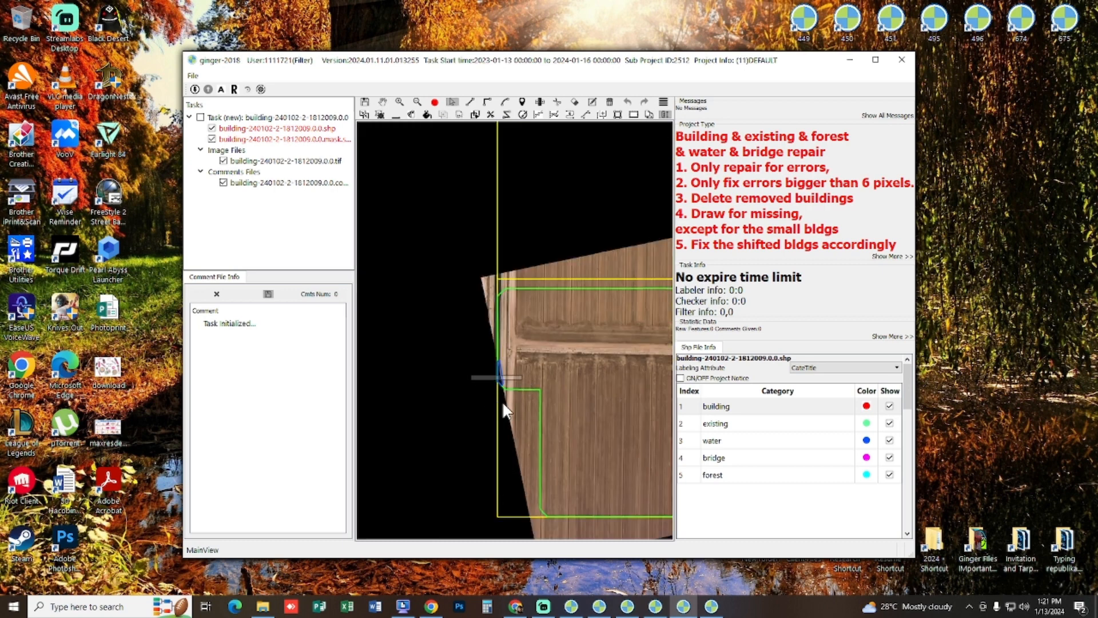
Look over the field outline in the fifth Ginger window's task and the forest outlines in the sixth window's task.
click(503, 393)
scroll(532, 417, down, 3)
click(710, 607)
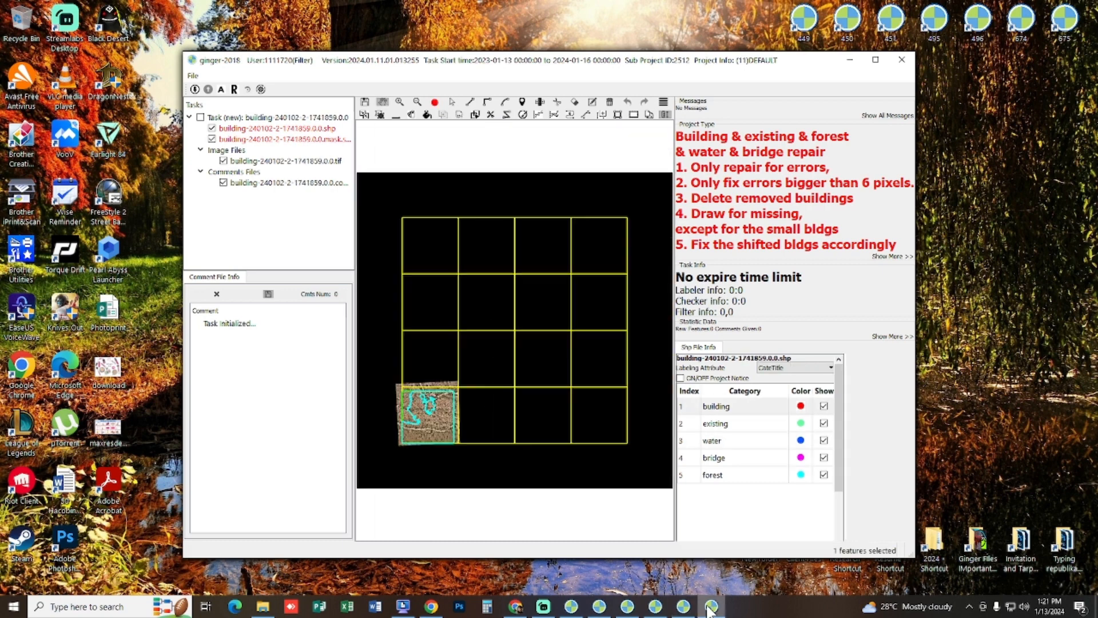
scroll(515, 389, up, 5)
scroll(554, 392, up, 3)
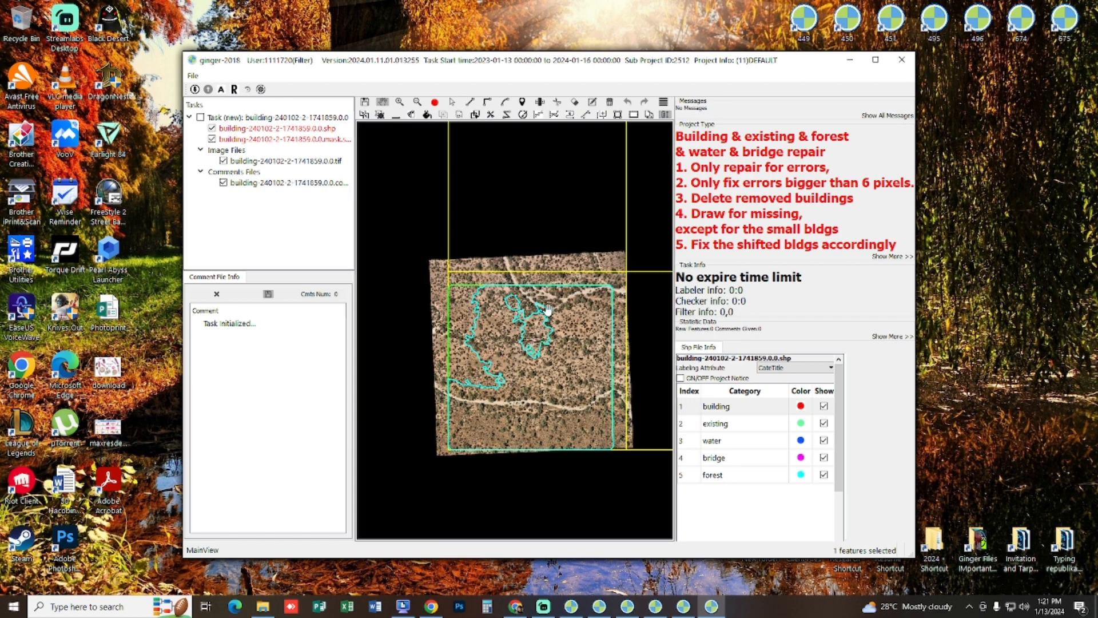
Look over the labelled task areas in the first, second, third and fourth Ginger windows.
click(570, 606)
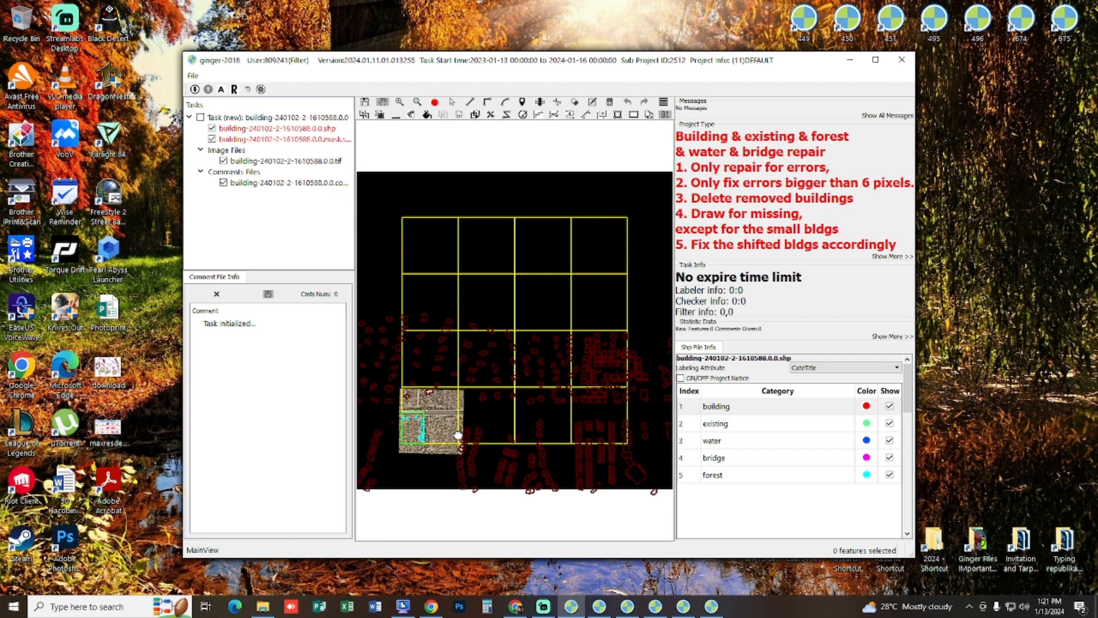
drag(437, 425, 514, 405)
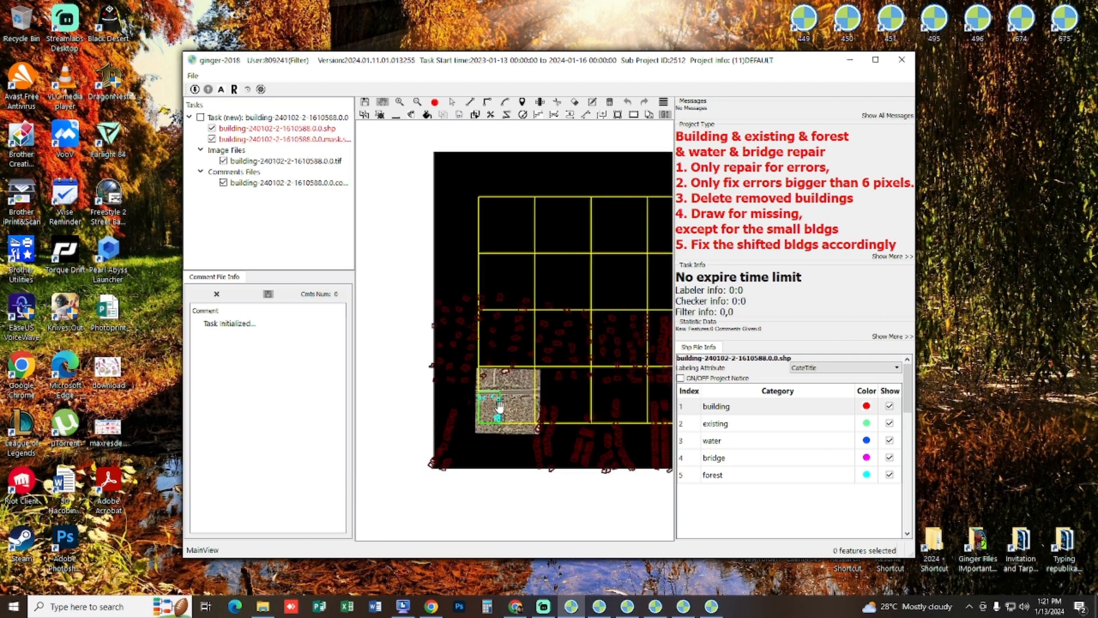
click(598, 606)
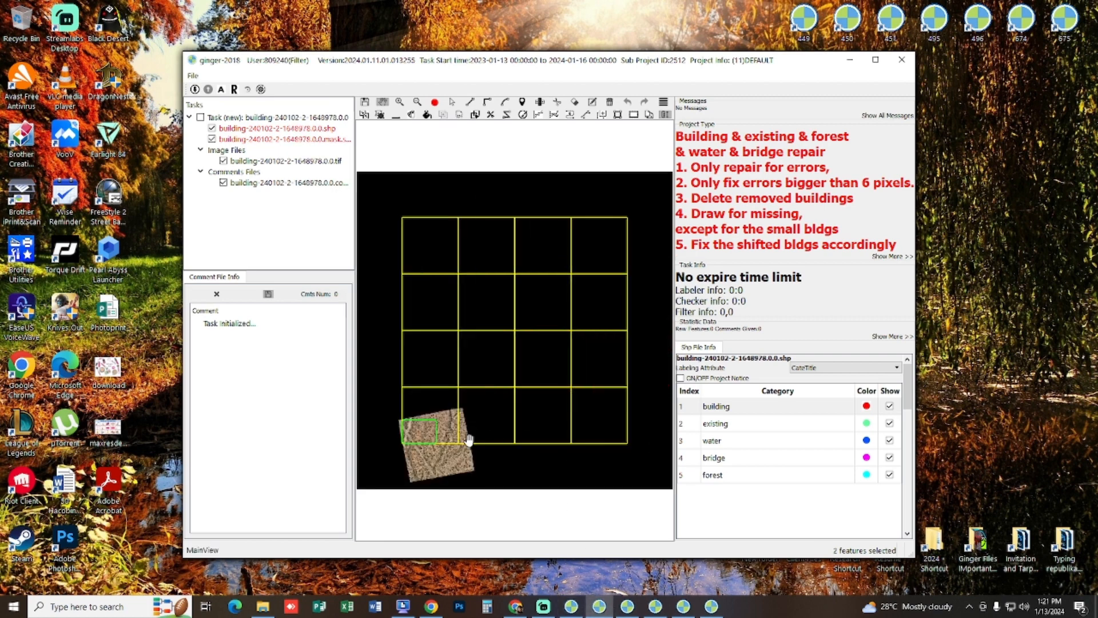
drag(467, 438, 482, 427)
click(627, 606)
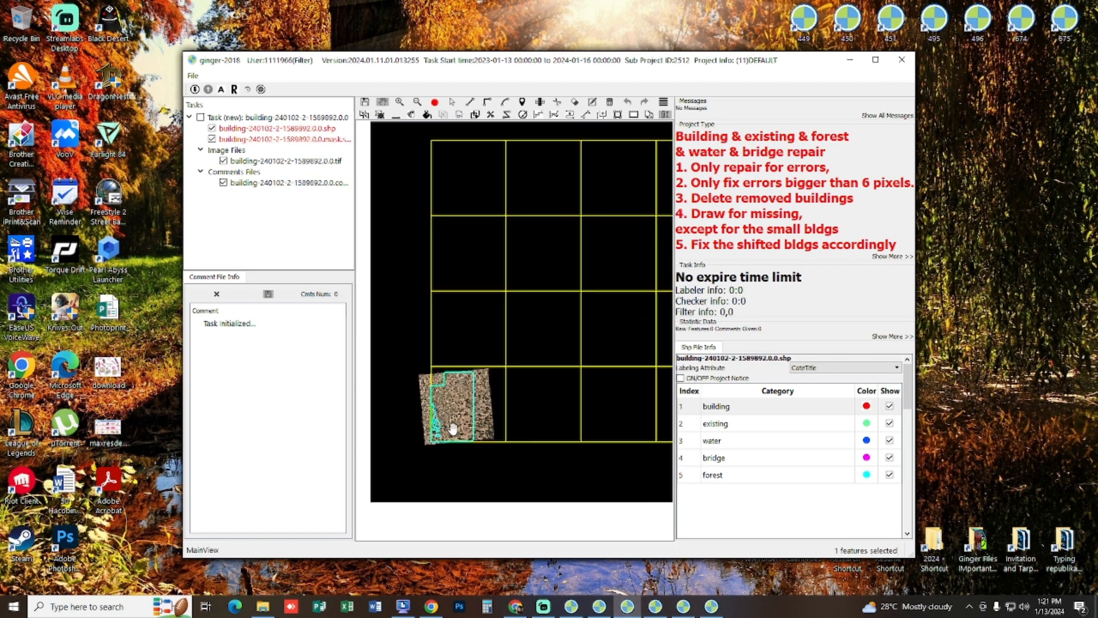
click(656, 606)
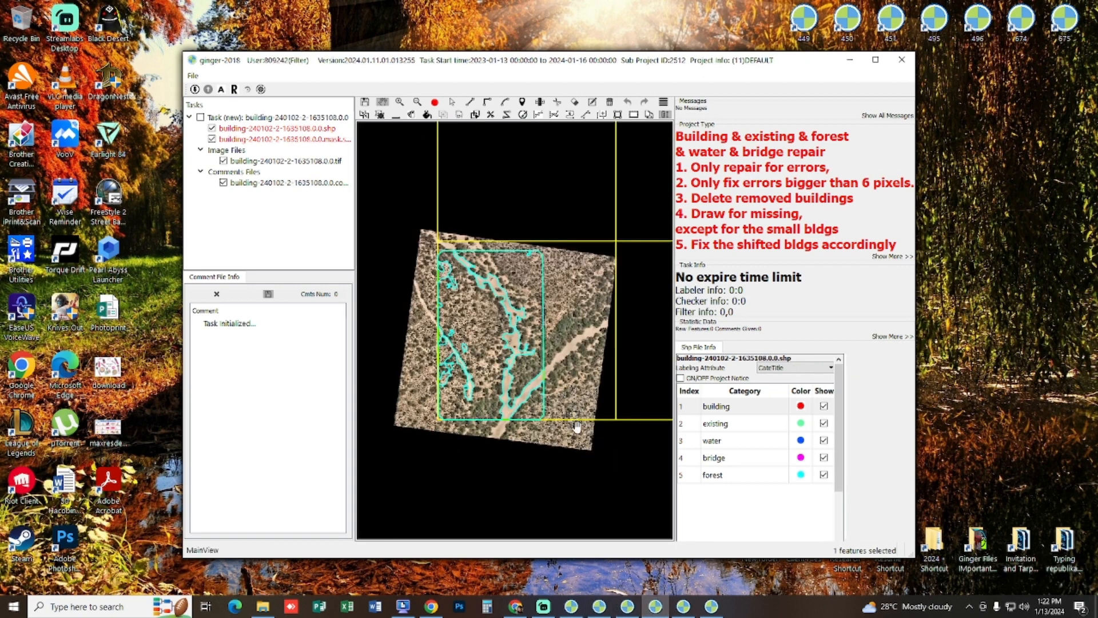
Cycle through the fifth, second, third and fourth Ginger windows to check the state of their tasks.
click(683, 606)
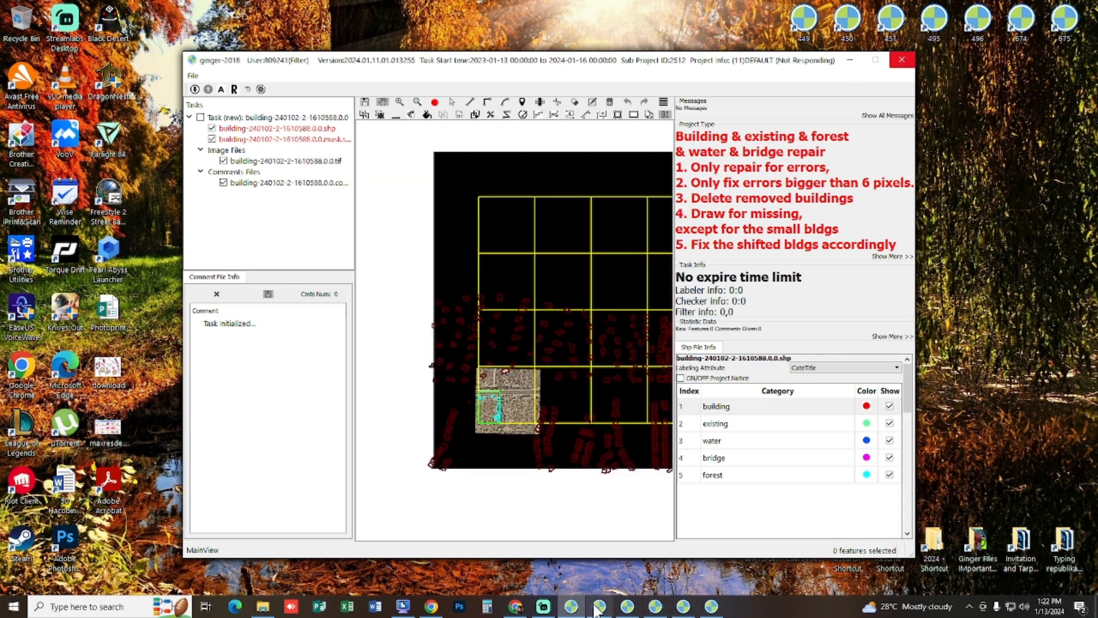
click(599, 606)
click(627, 606)
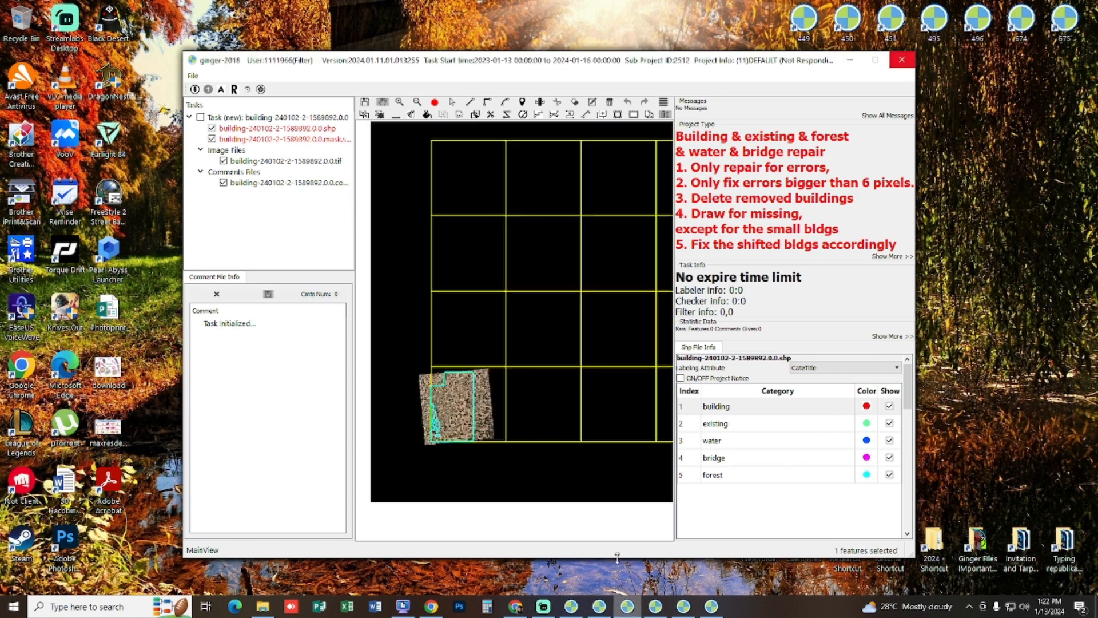
click(656, 606)
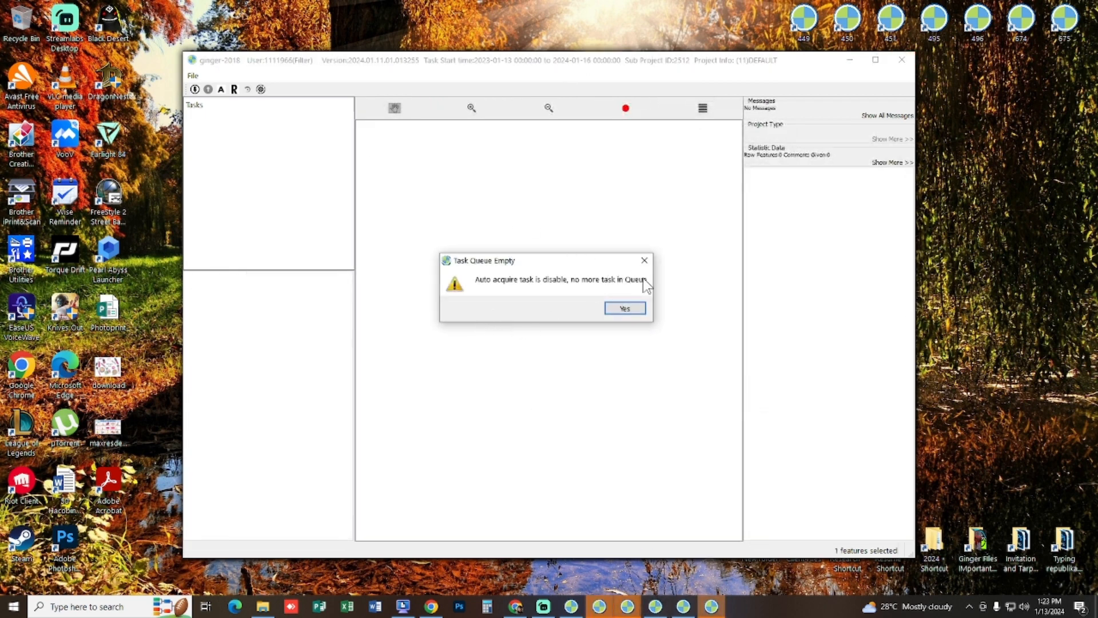
Dismiss the Task Queue Empty notices in the third Ginger window and exit that window, confirming the exit.
click(644, 260)
click(623, 310)
click(629, 309)
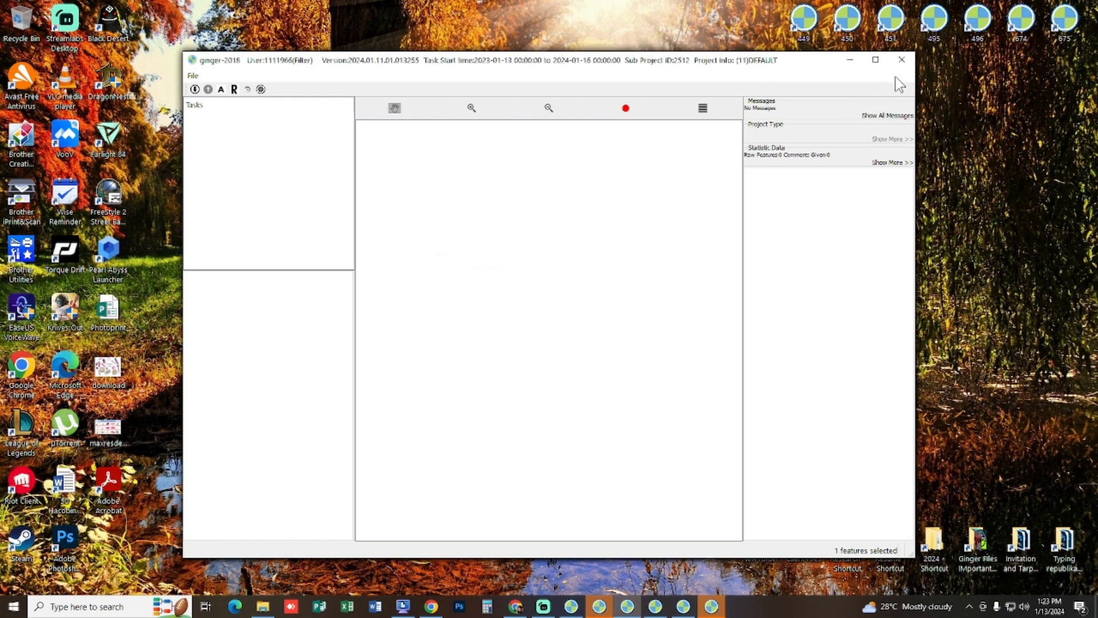
click(902, 59)
click(526, 313)
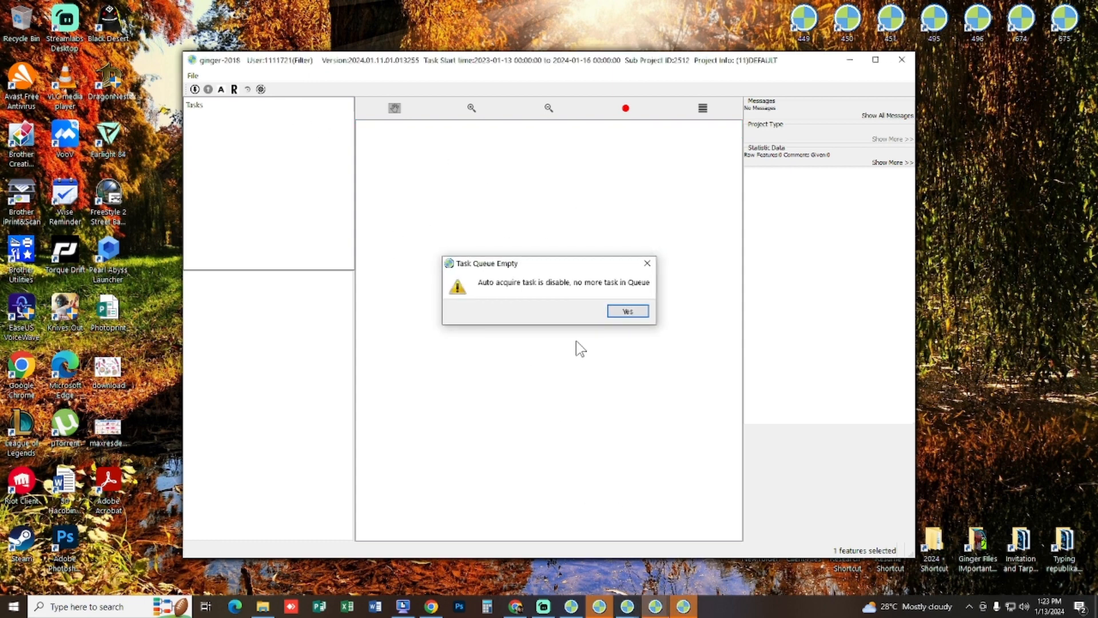
Dismiss the repeated Task Queue Empty notices in the next Ginger Filter window and exit it.
click(628, 311)
click(642, 314)
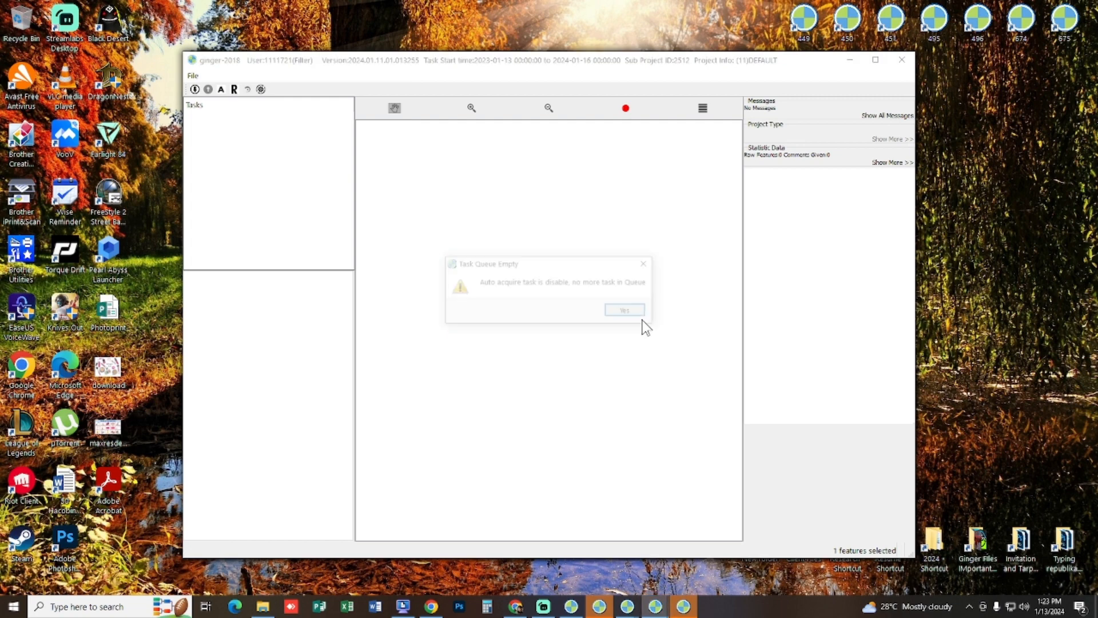
click(641, 319)
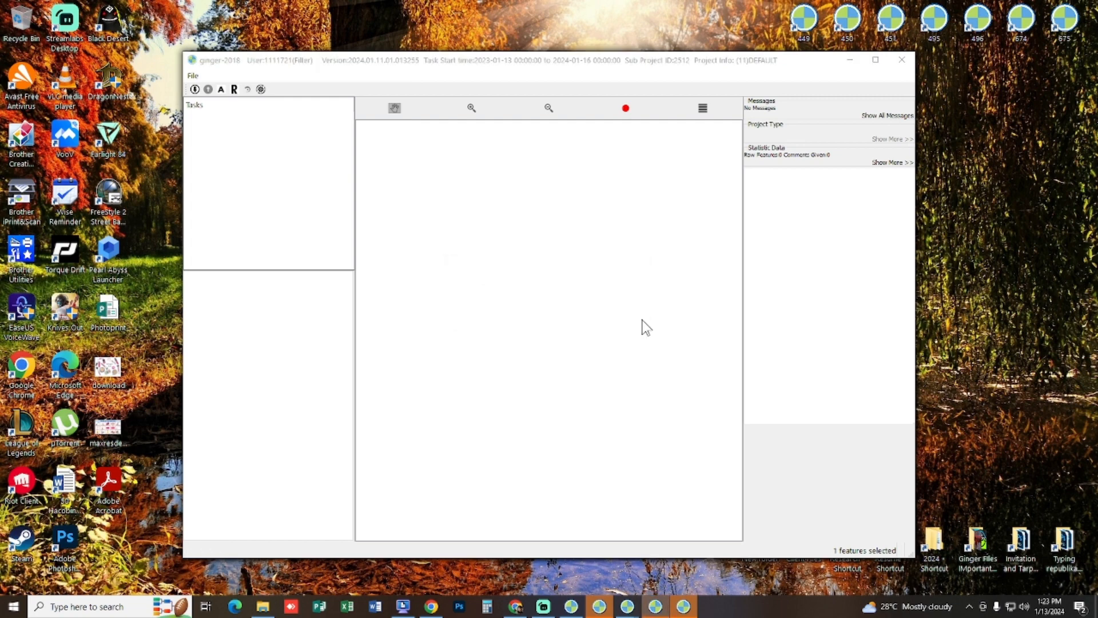
click(641, 319)
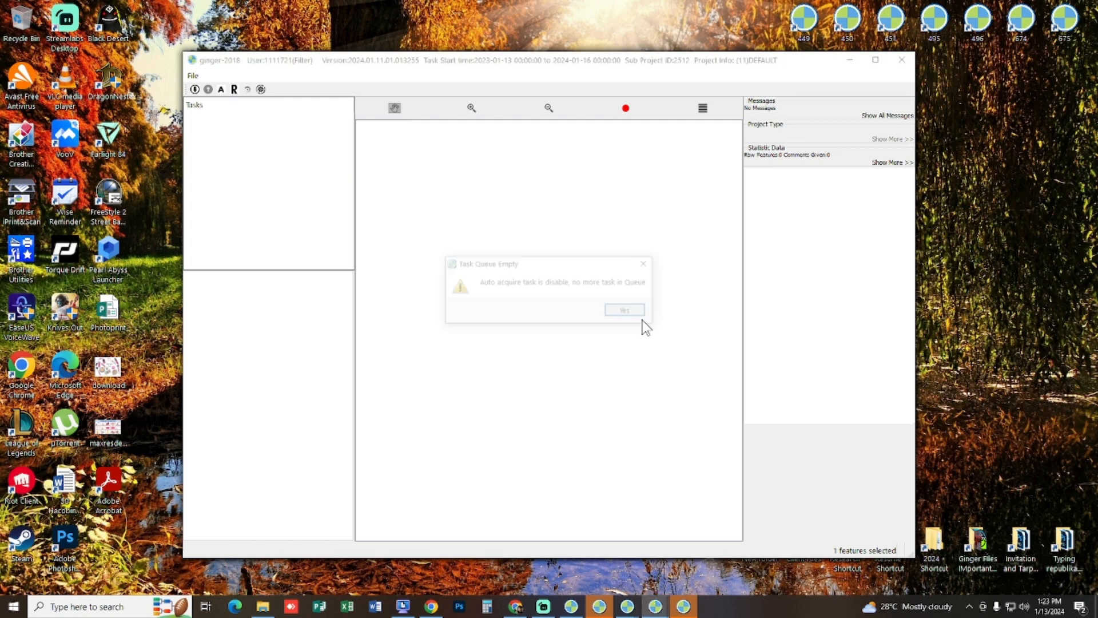
click(902, 60)
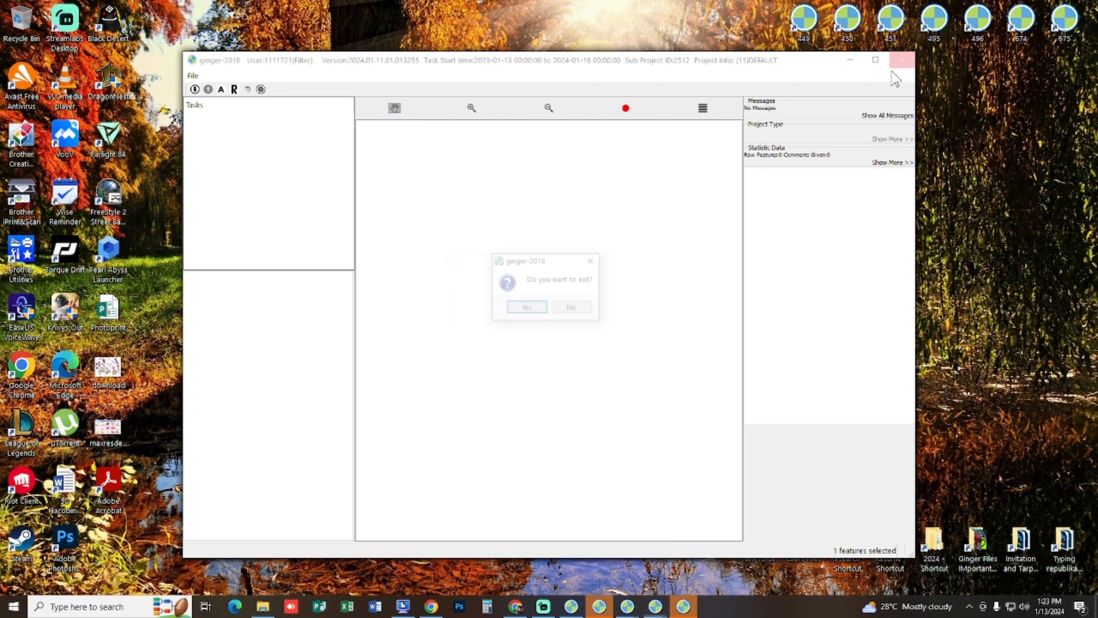
click(532, 312)
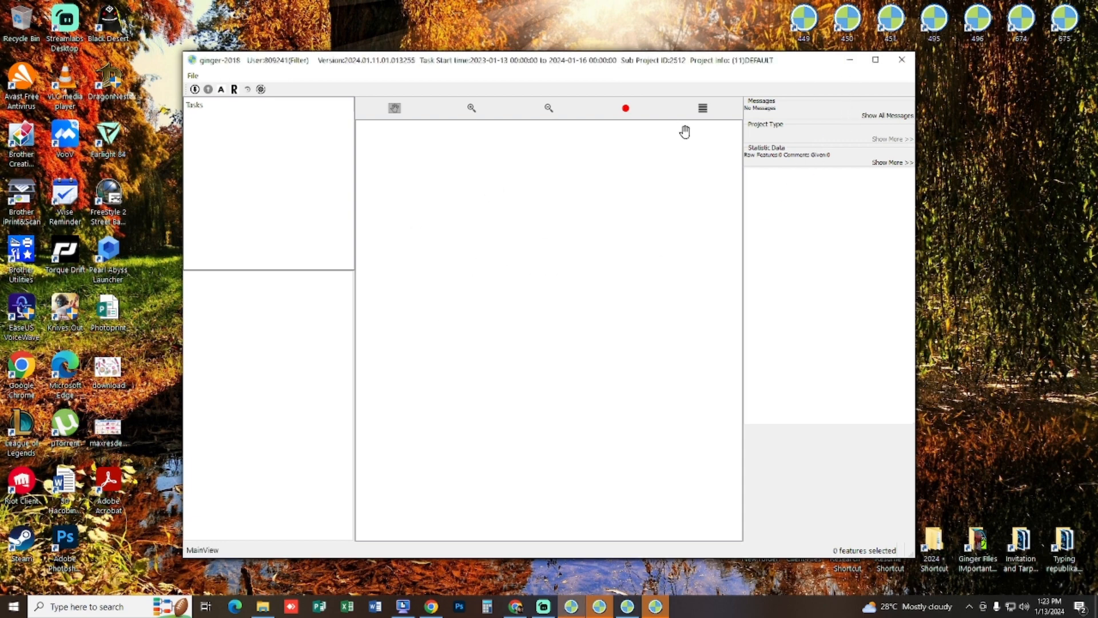
Exit the four remaining Ginger Filter windows one after another, confirming each exit.
click(895, 63)
click(523, 309)
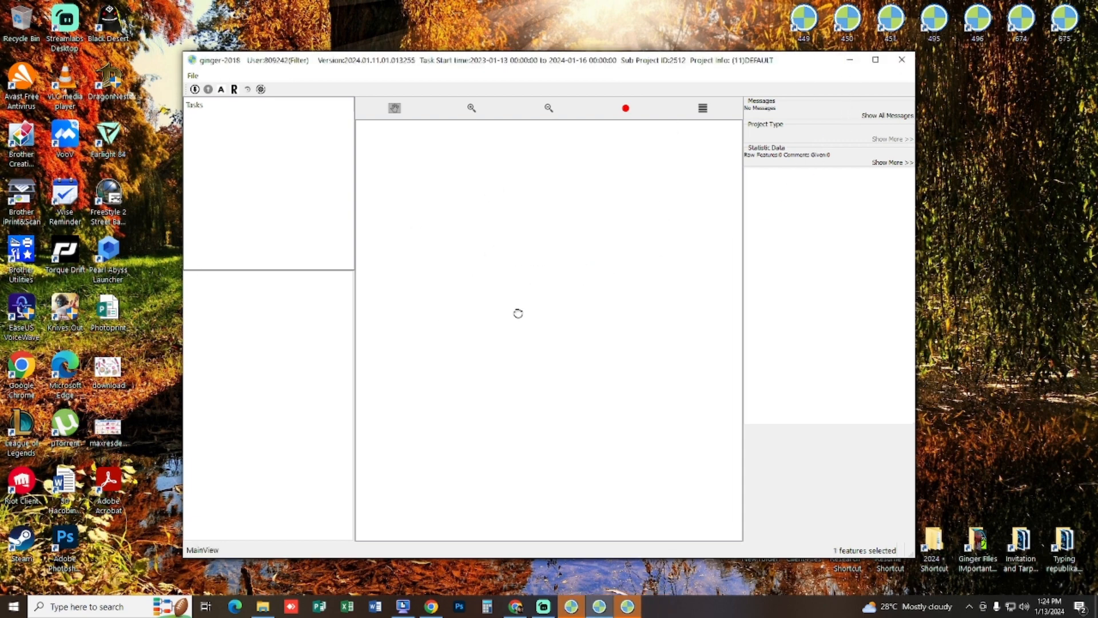
click(901, 59)
click(526, 309)
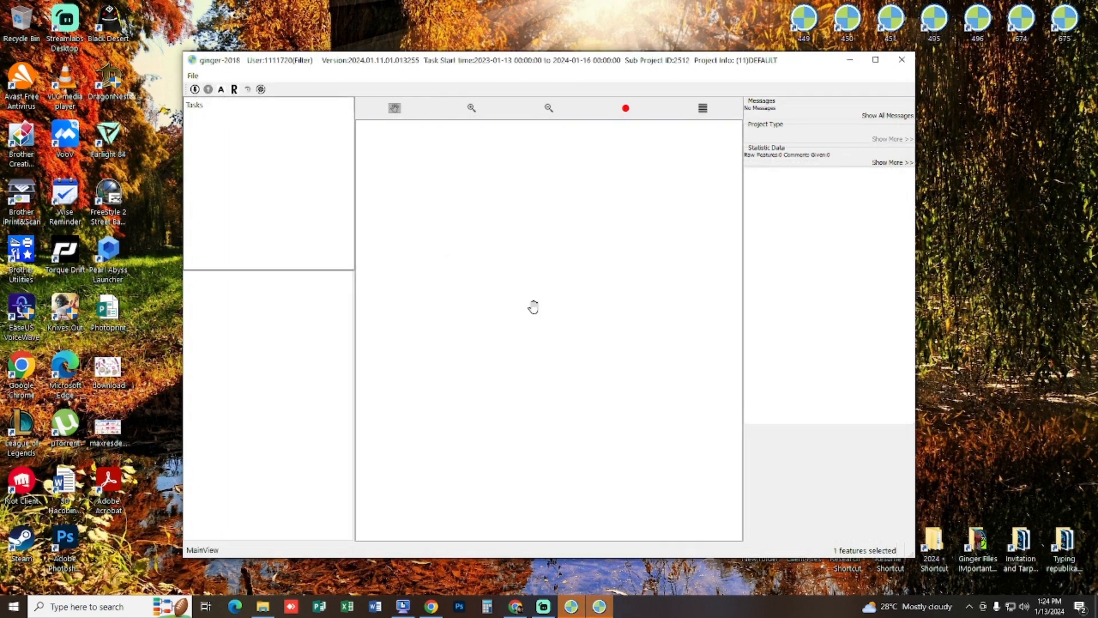
click(901, 62)
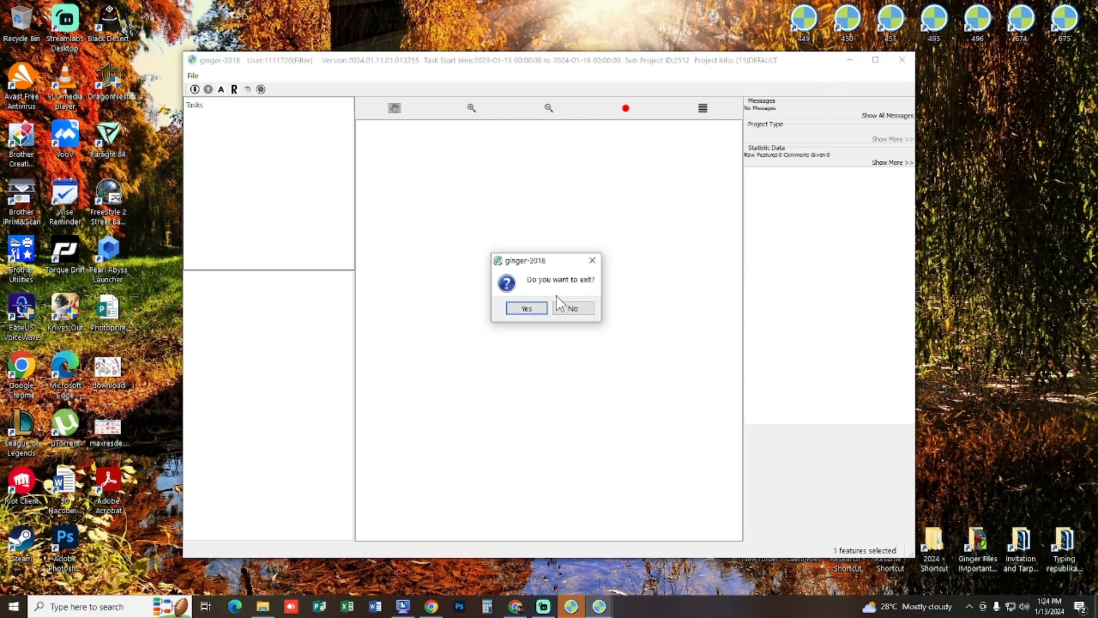
click(529, 307)
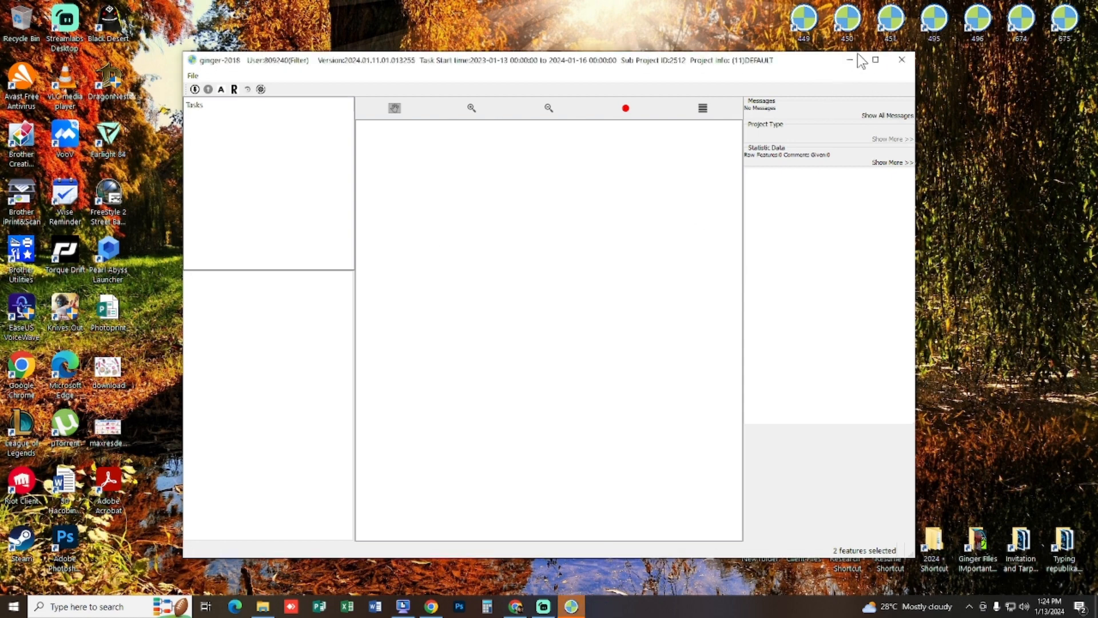
click(901, 59)
click(524, 307)
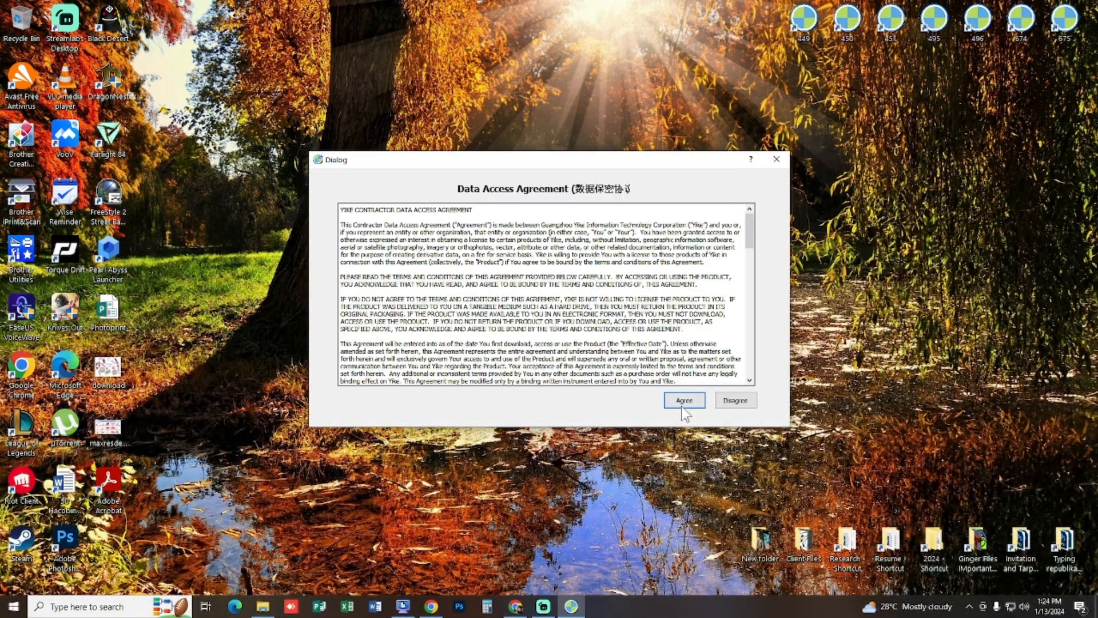
Accept the Data Access Agreement of installation 449 and review the Filter, Labeler and Checker accounts saved in its login dialog.
click(683, 405)
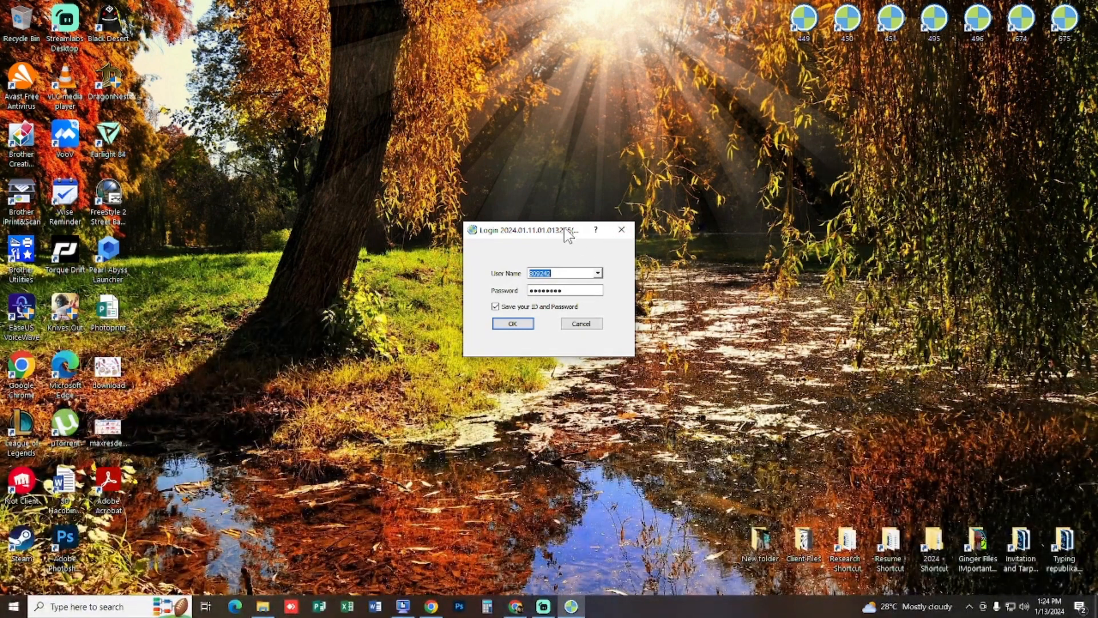
drag(564, 227, 585, 232)
click(619, 278)
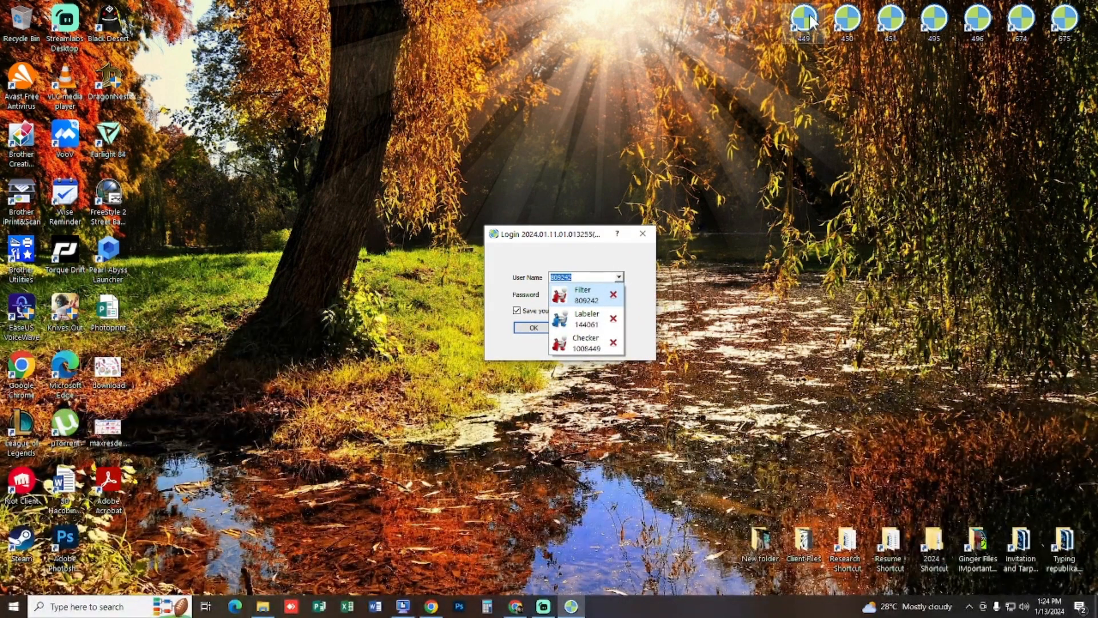
click(583, 287)
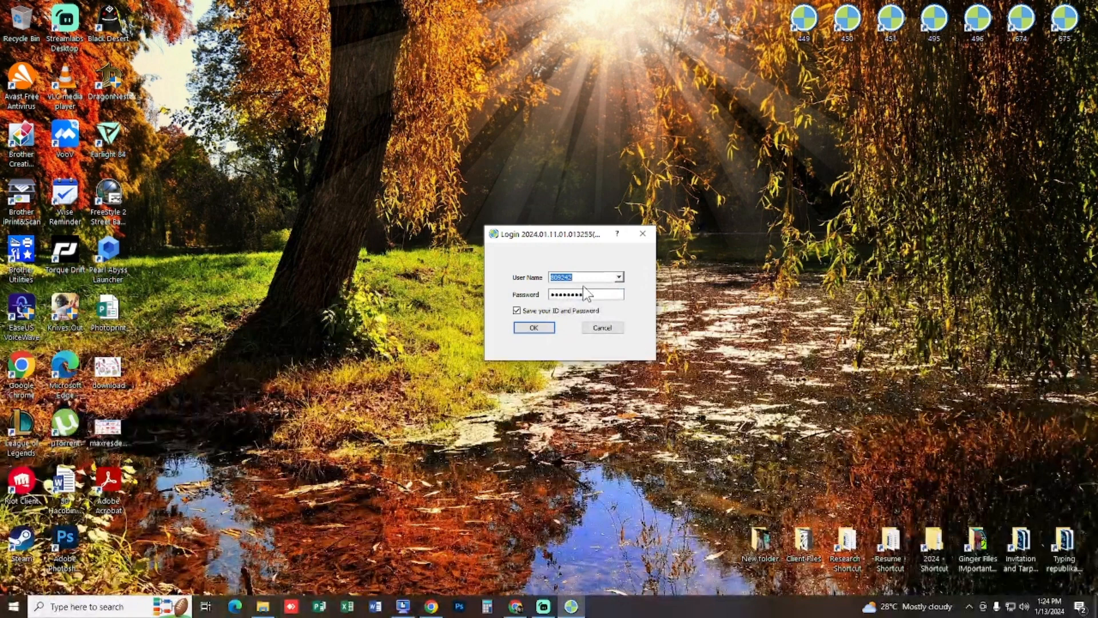
click(619, 278)
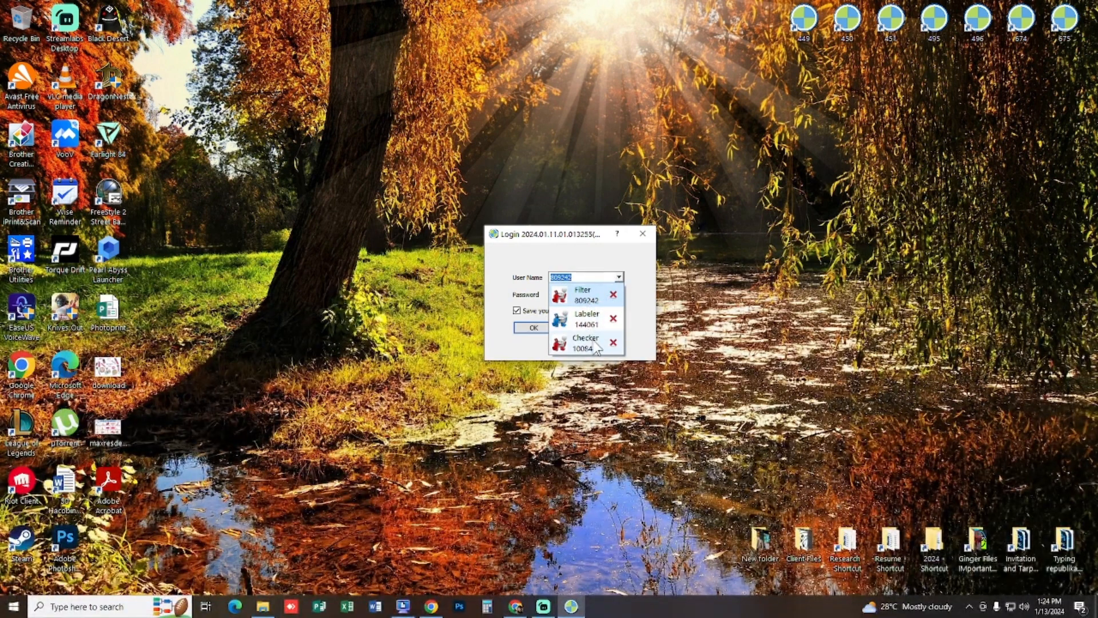
Launch installation 450, accept its agreement, and list its saved accounts in a login dialog placed beside the first one.
double_click(848, 21)
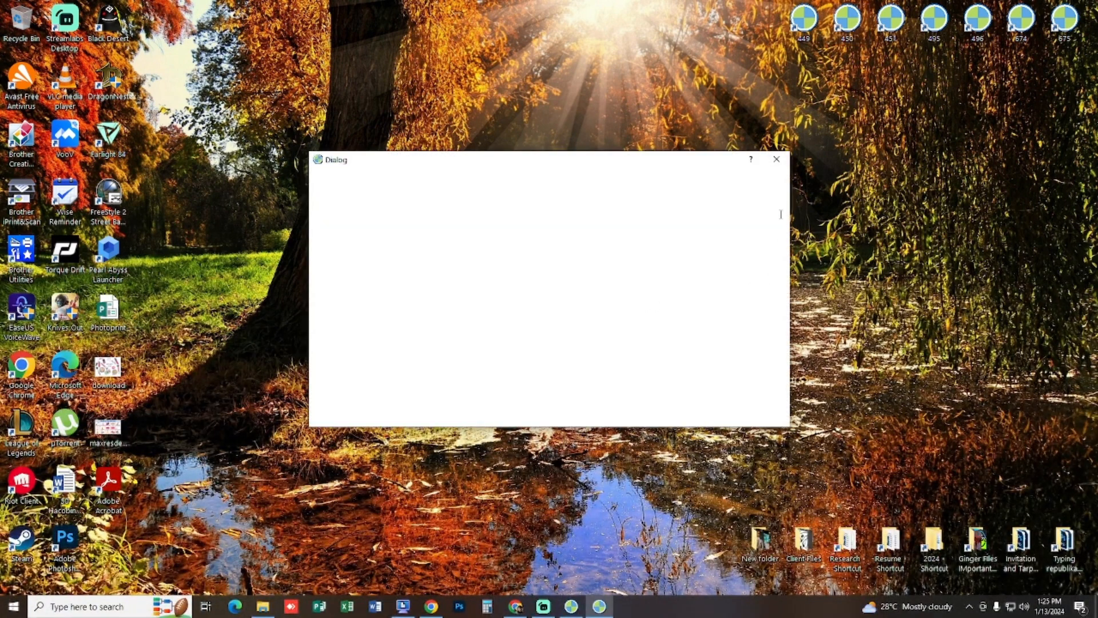
click(684, 400)
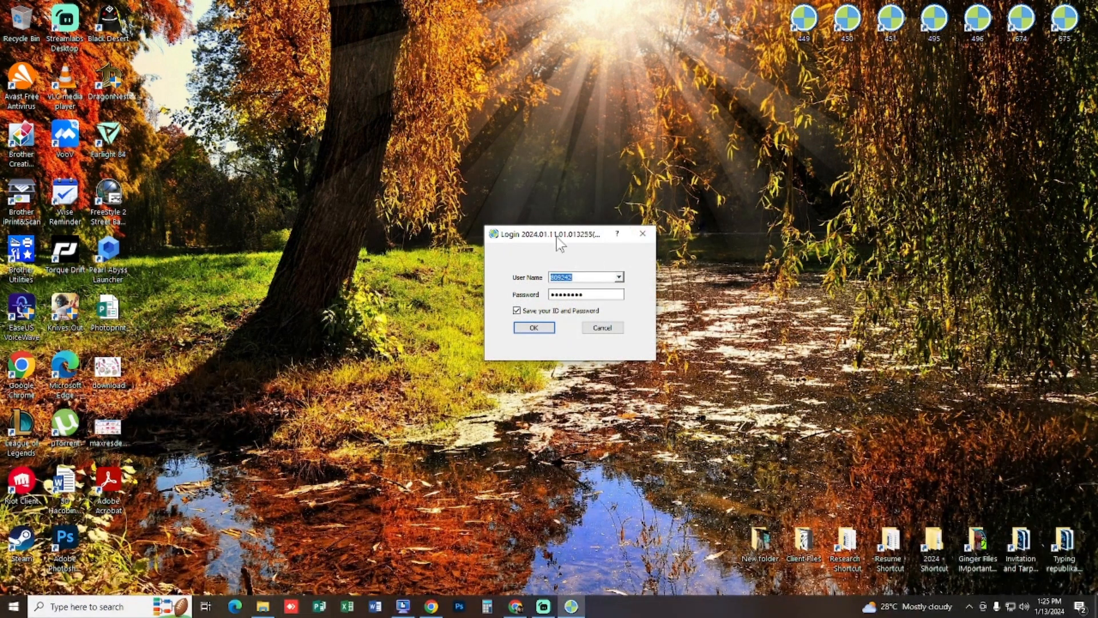
drag(559, 240, 885, 270)
click(935, 307)
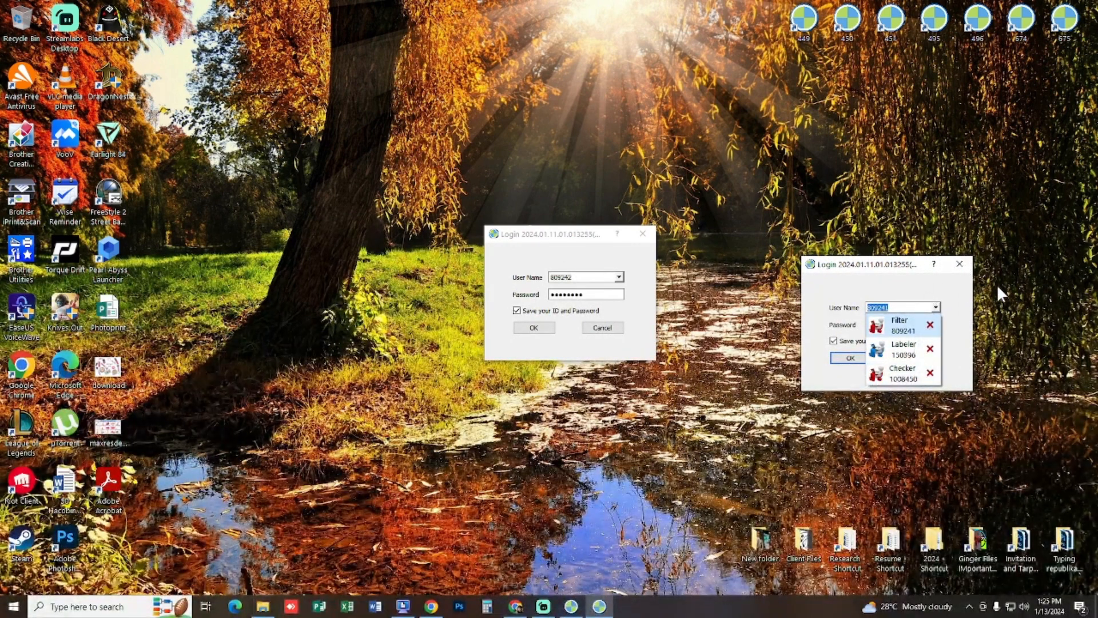
Close the login dialogs of installations 450 and 449 without logging in.
click(959, 263)
click(959, 263)
click(642, 233)
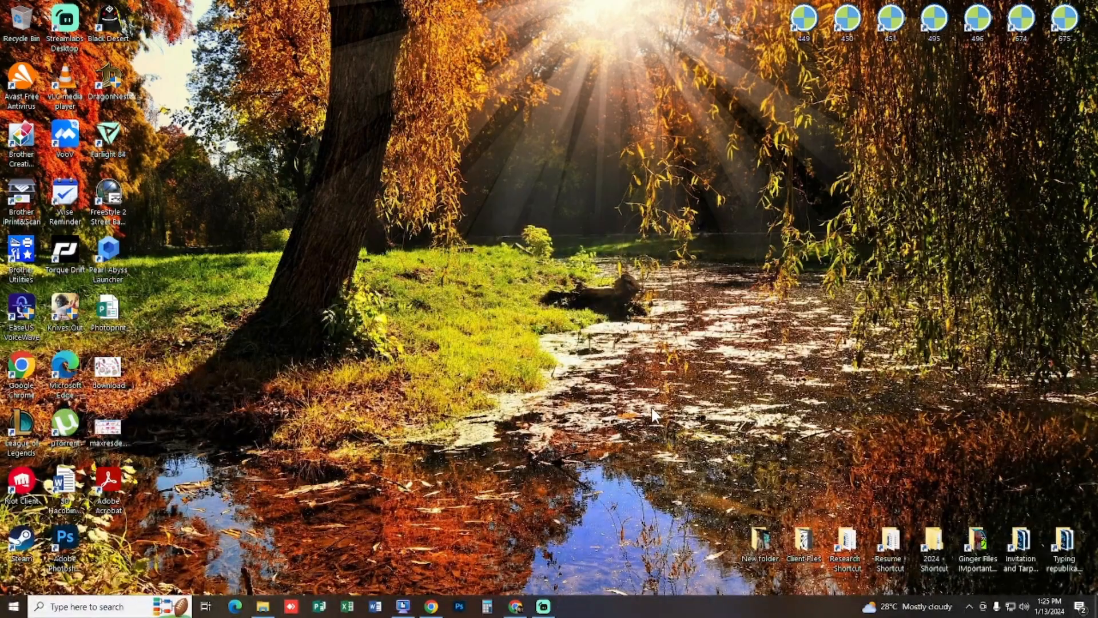